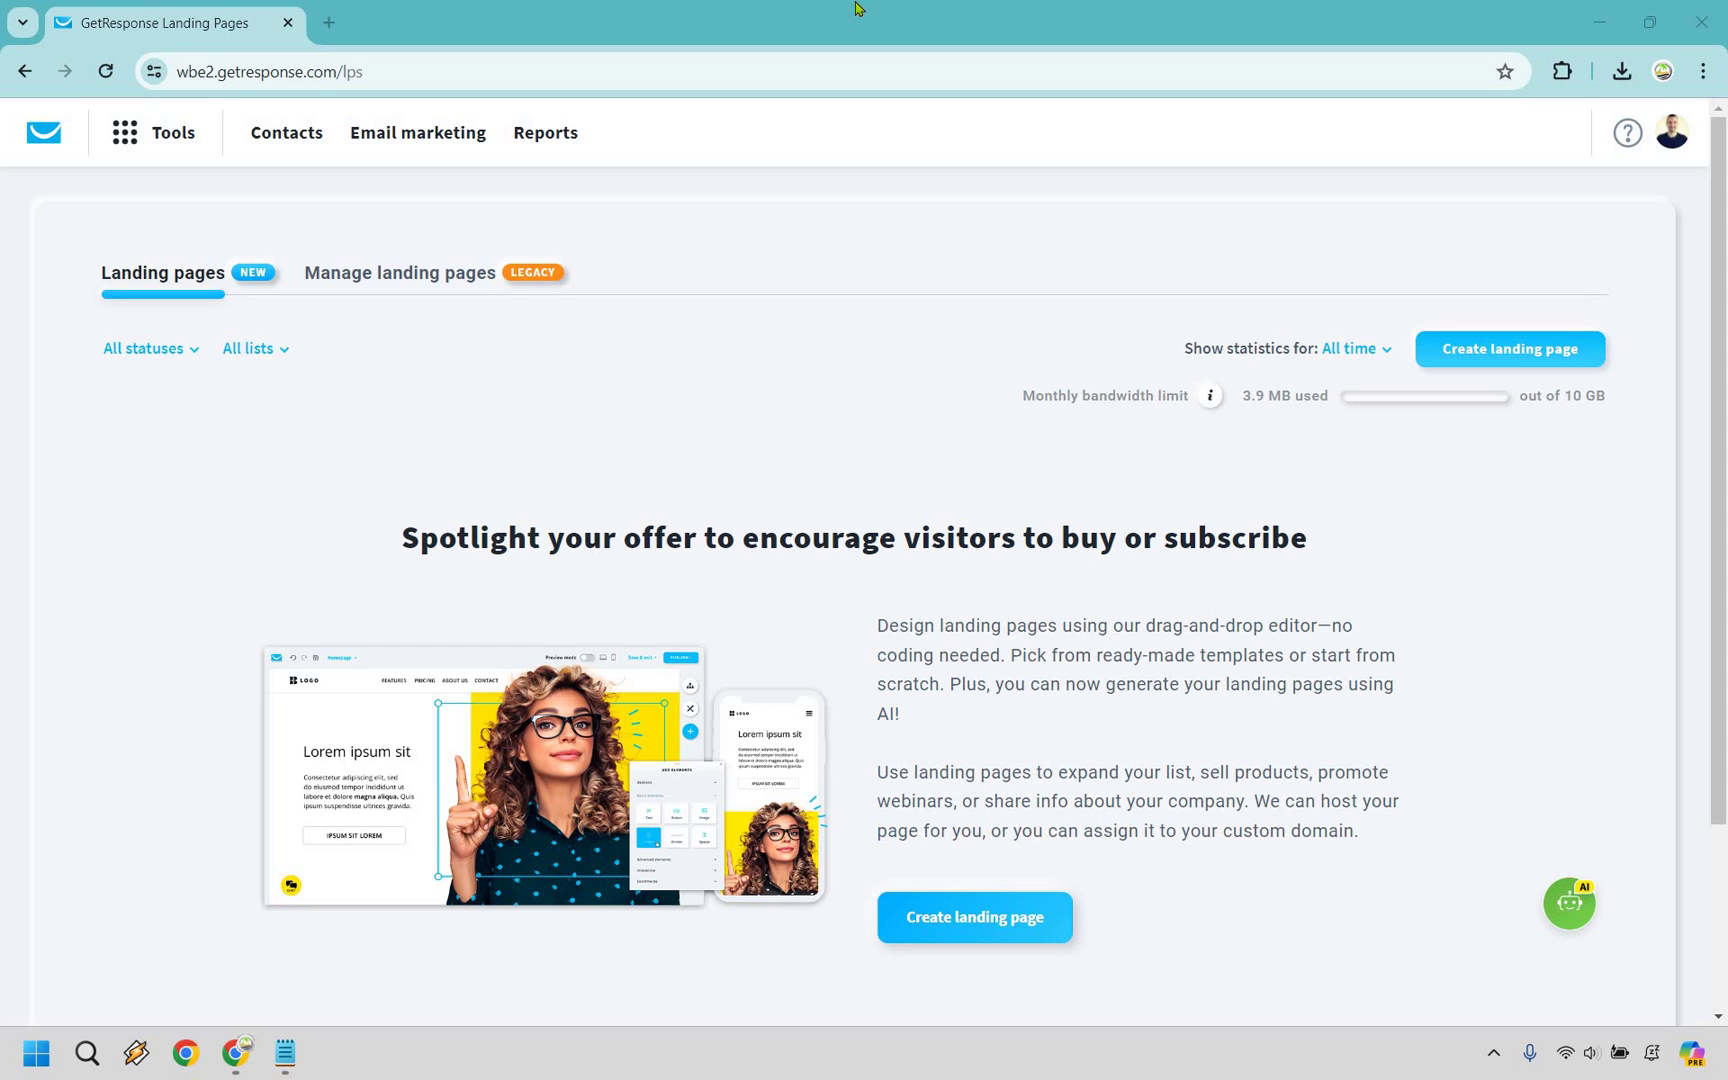
Look through the tools navigation menu, then close it
{"action": "left_click", "coordinate": [183, 138]}
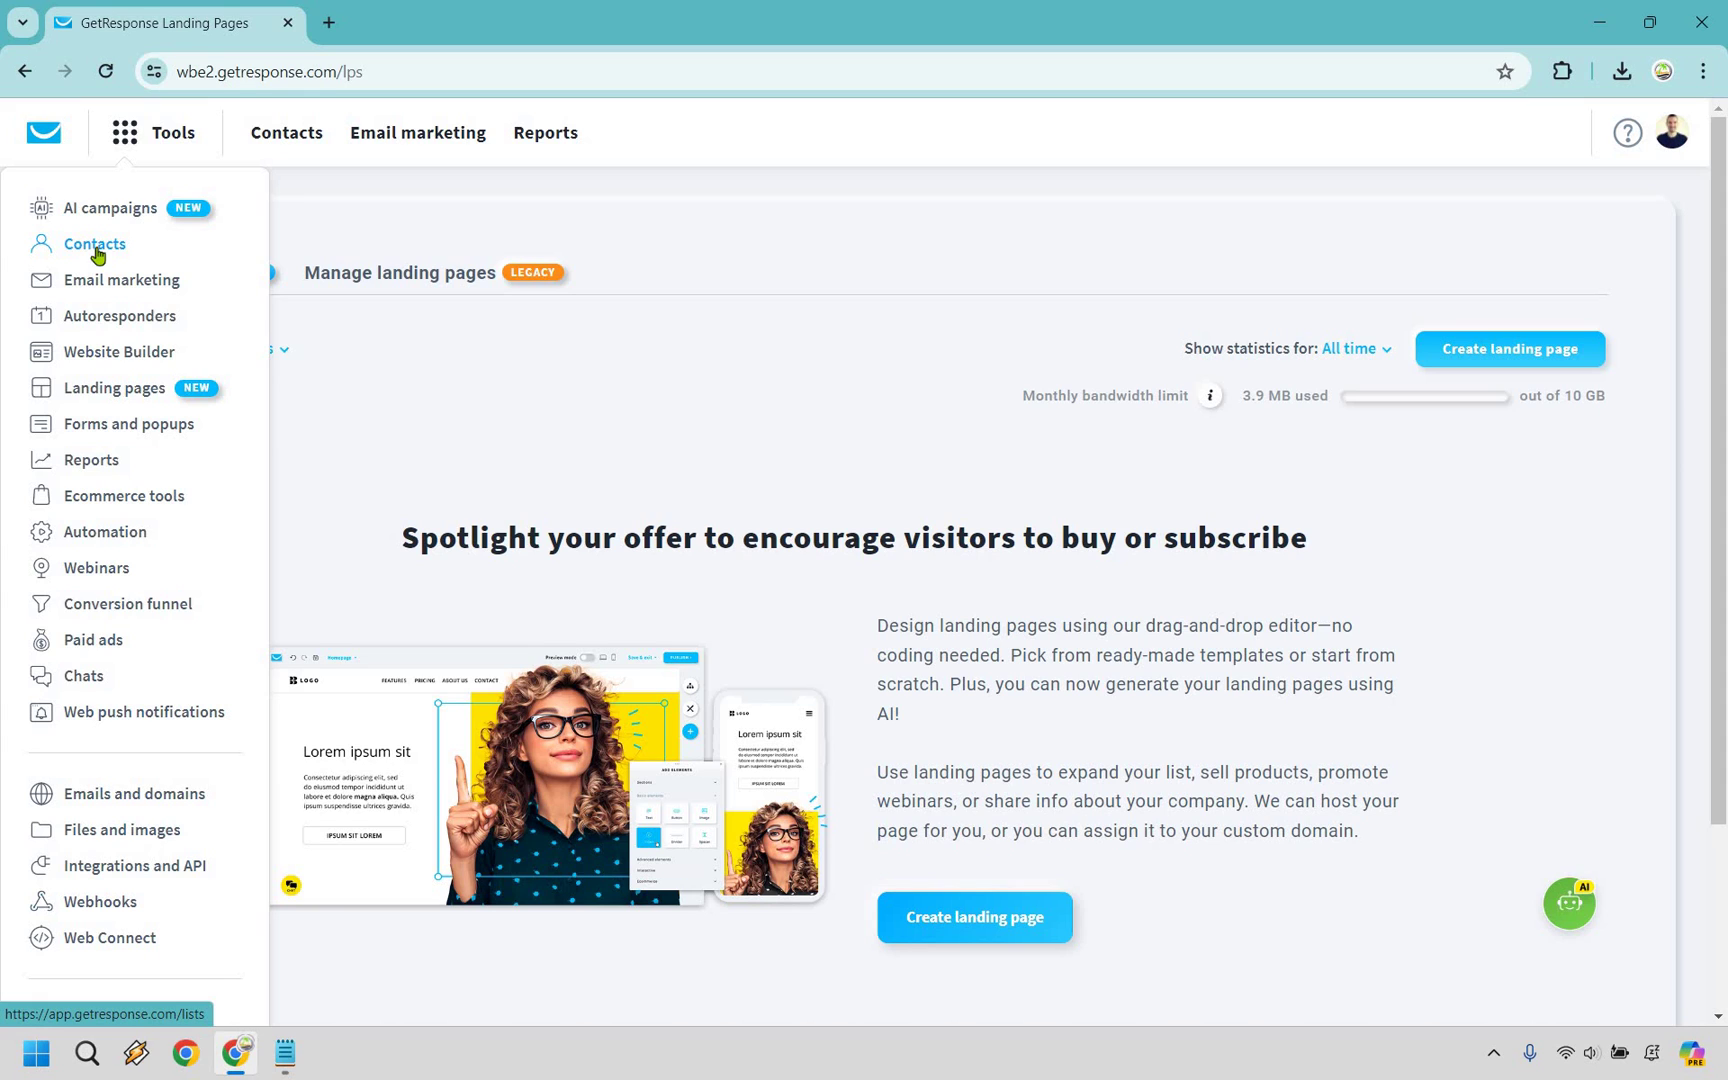
{"action": "left_click", "coordinate": [862, 290]}
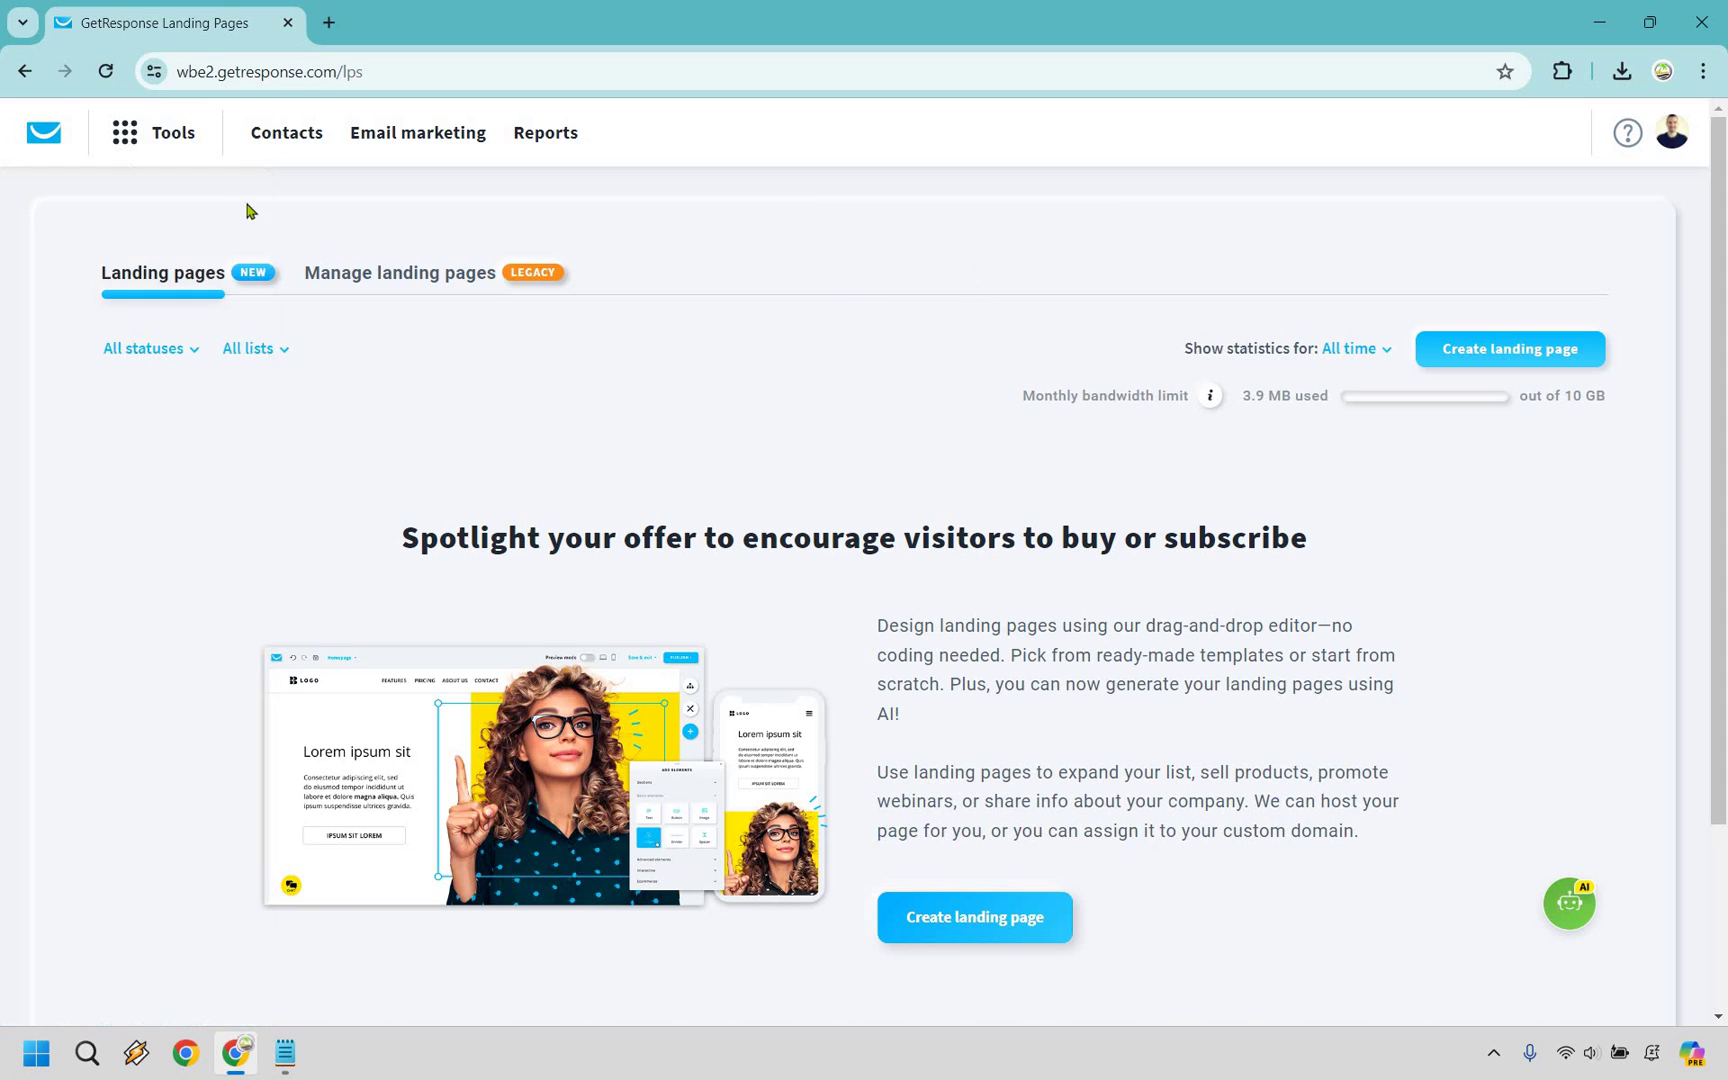
{"action": "left_click", "coordinate": [171, 137]}
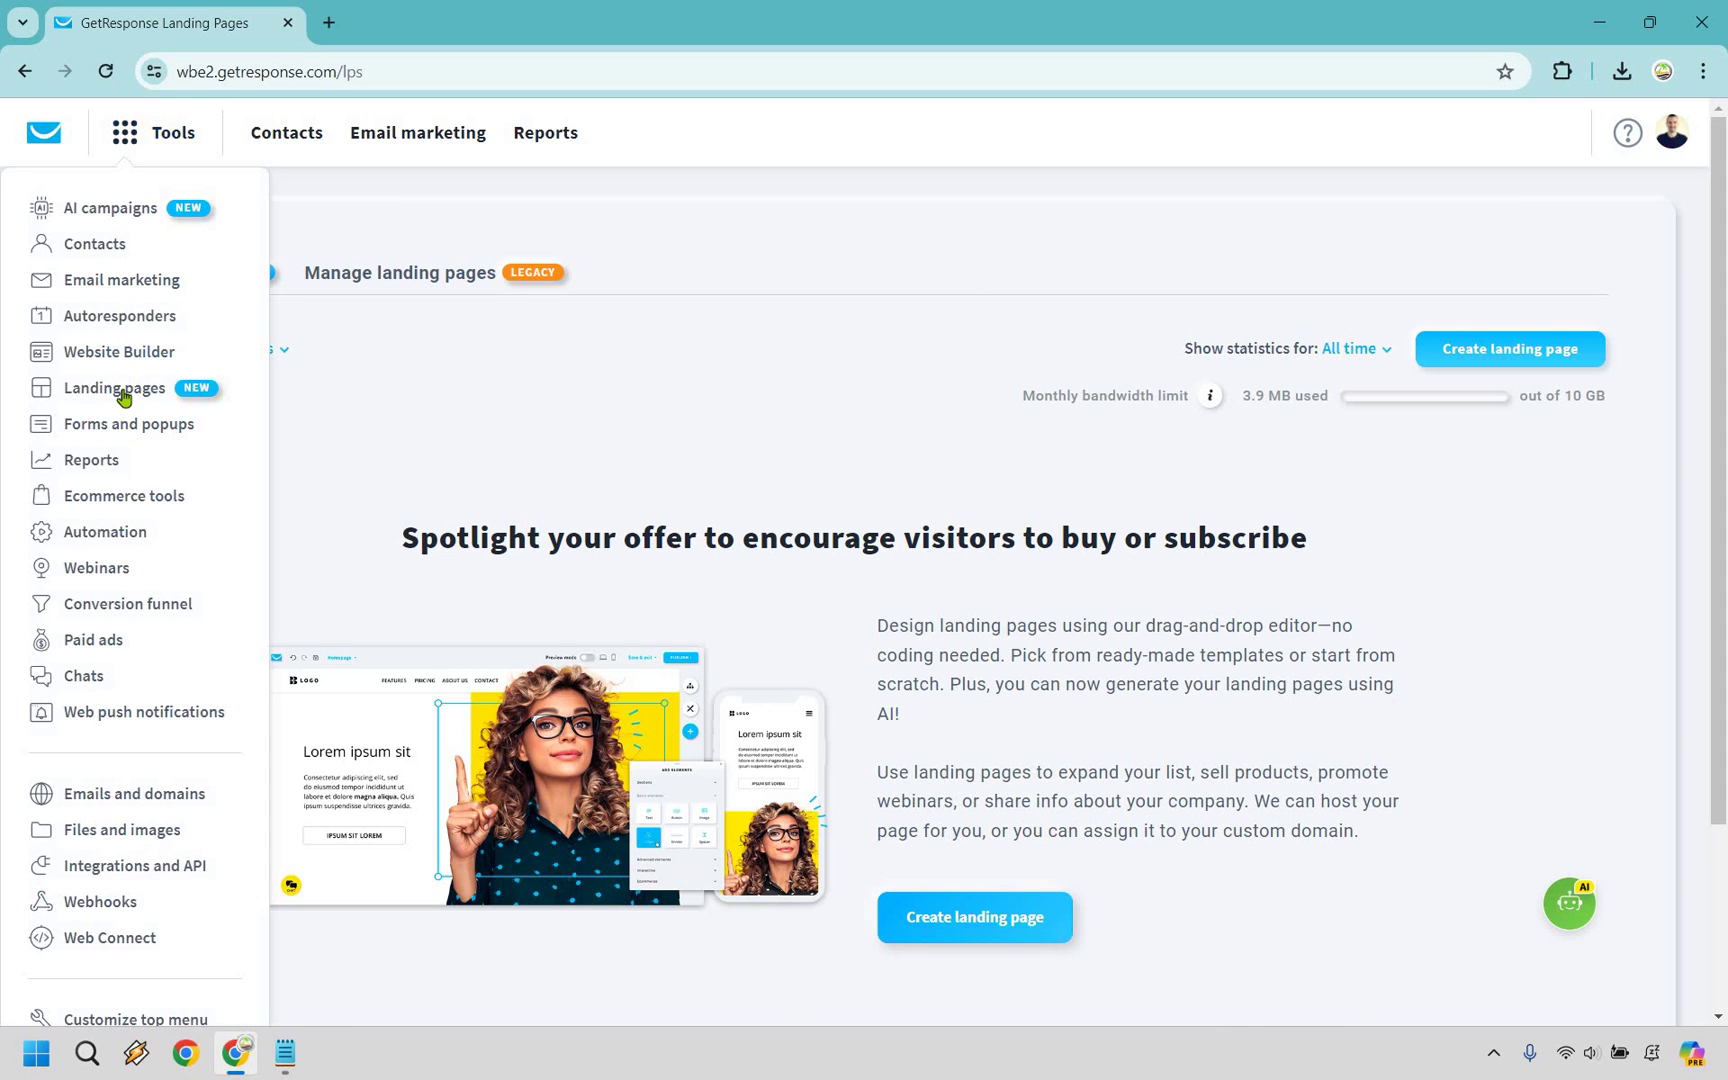
{"action": "left_click", "coordinate": [1197, 240]}
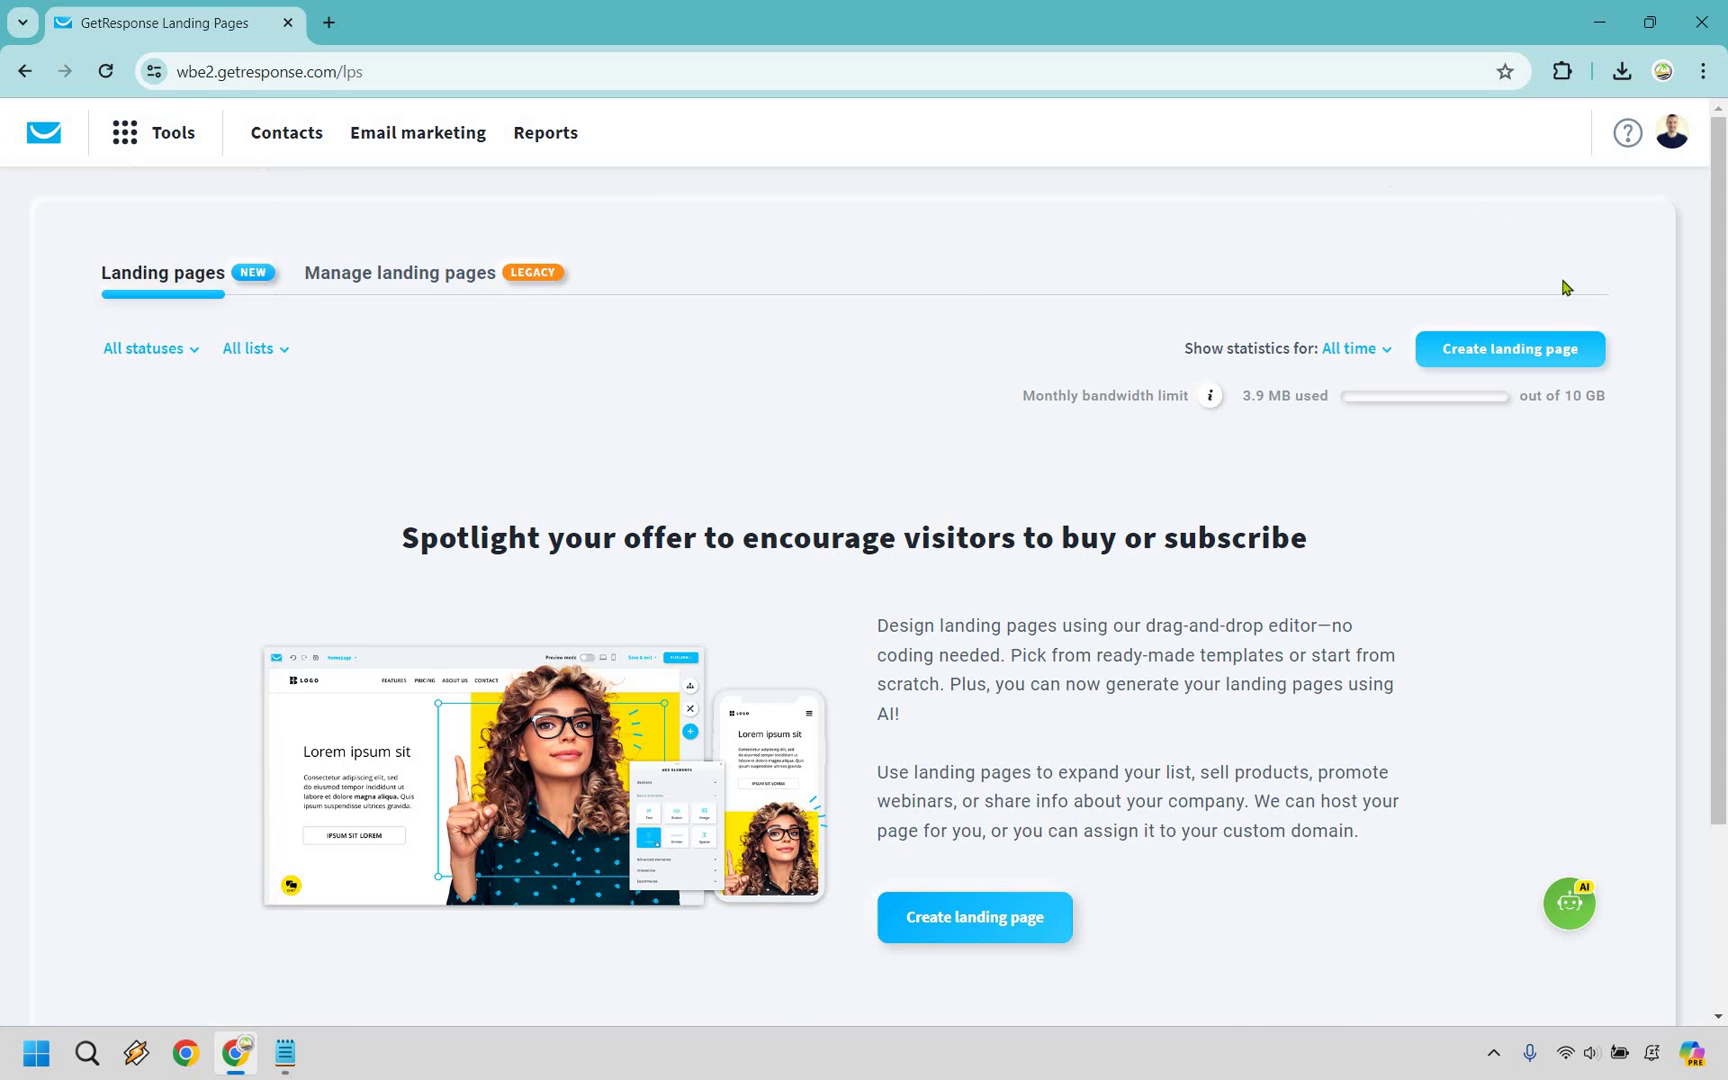
Start a new landing page from a ready-made template and browse the predesigned templates
{"action": "left_click", "coordinate": [1510, 350]}
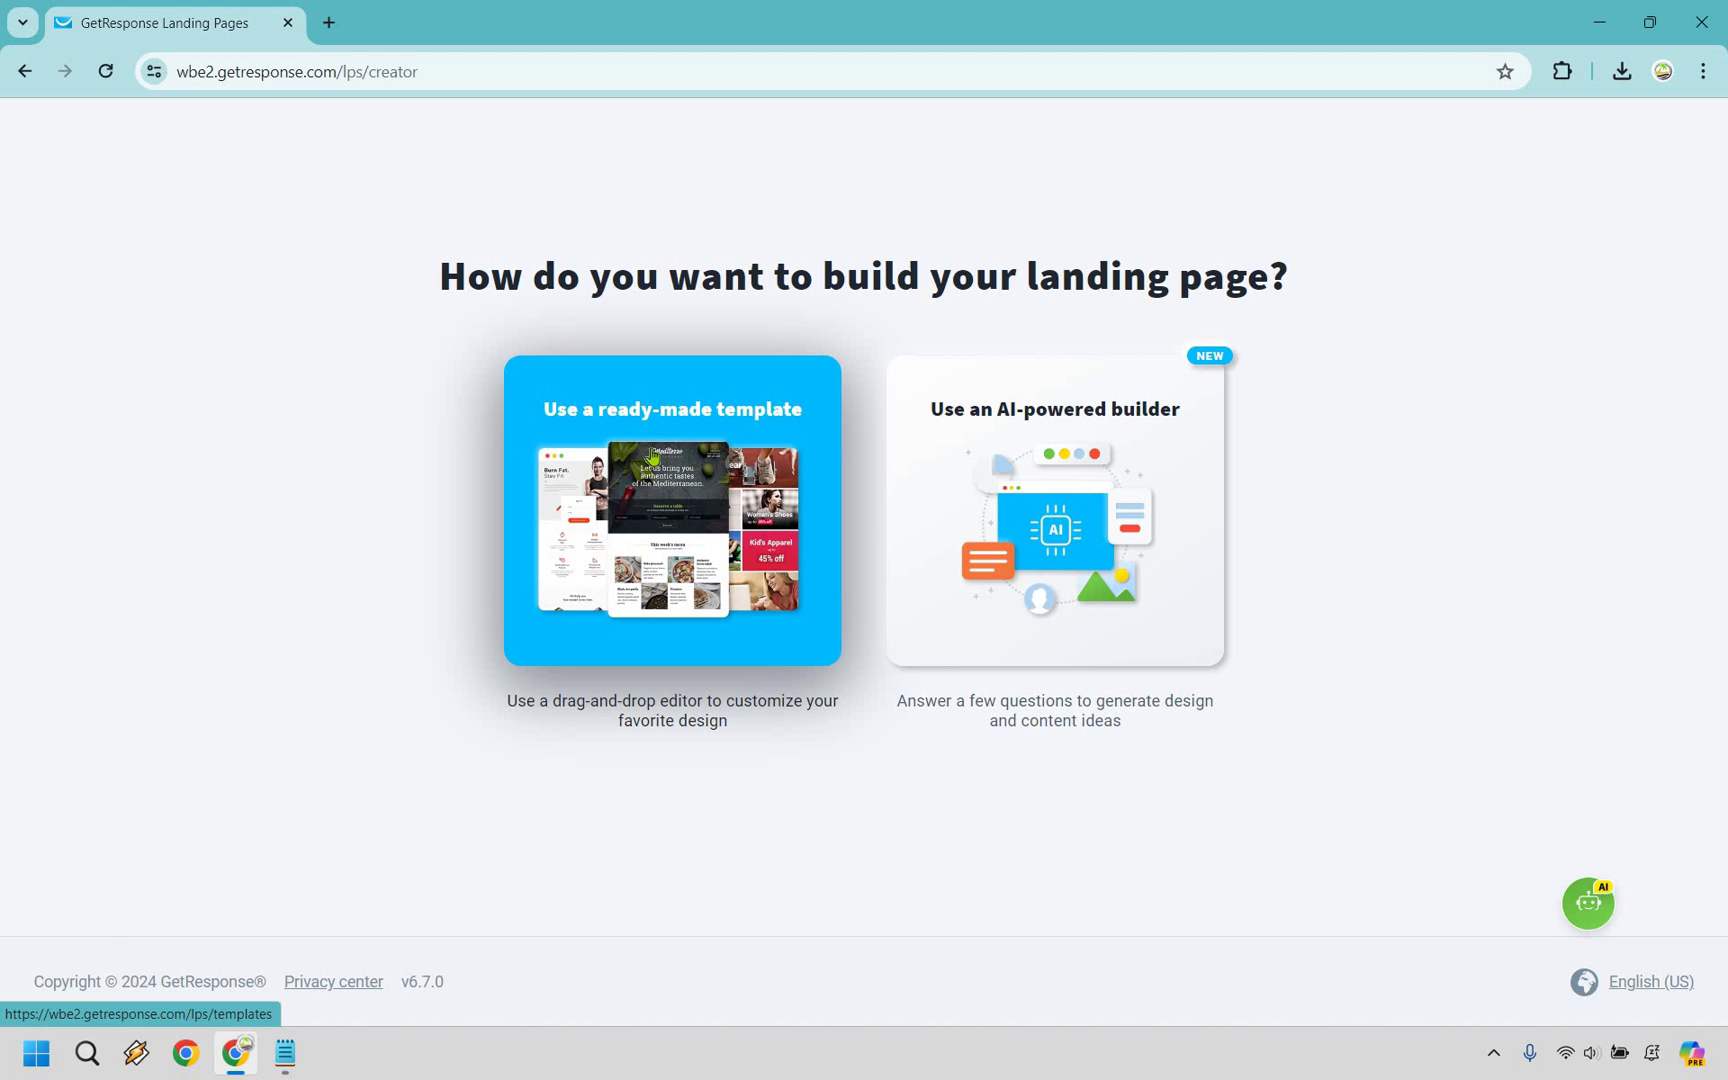
{"action": "left_click", "coordinate": [651, 456]}
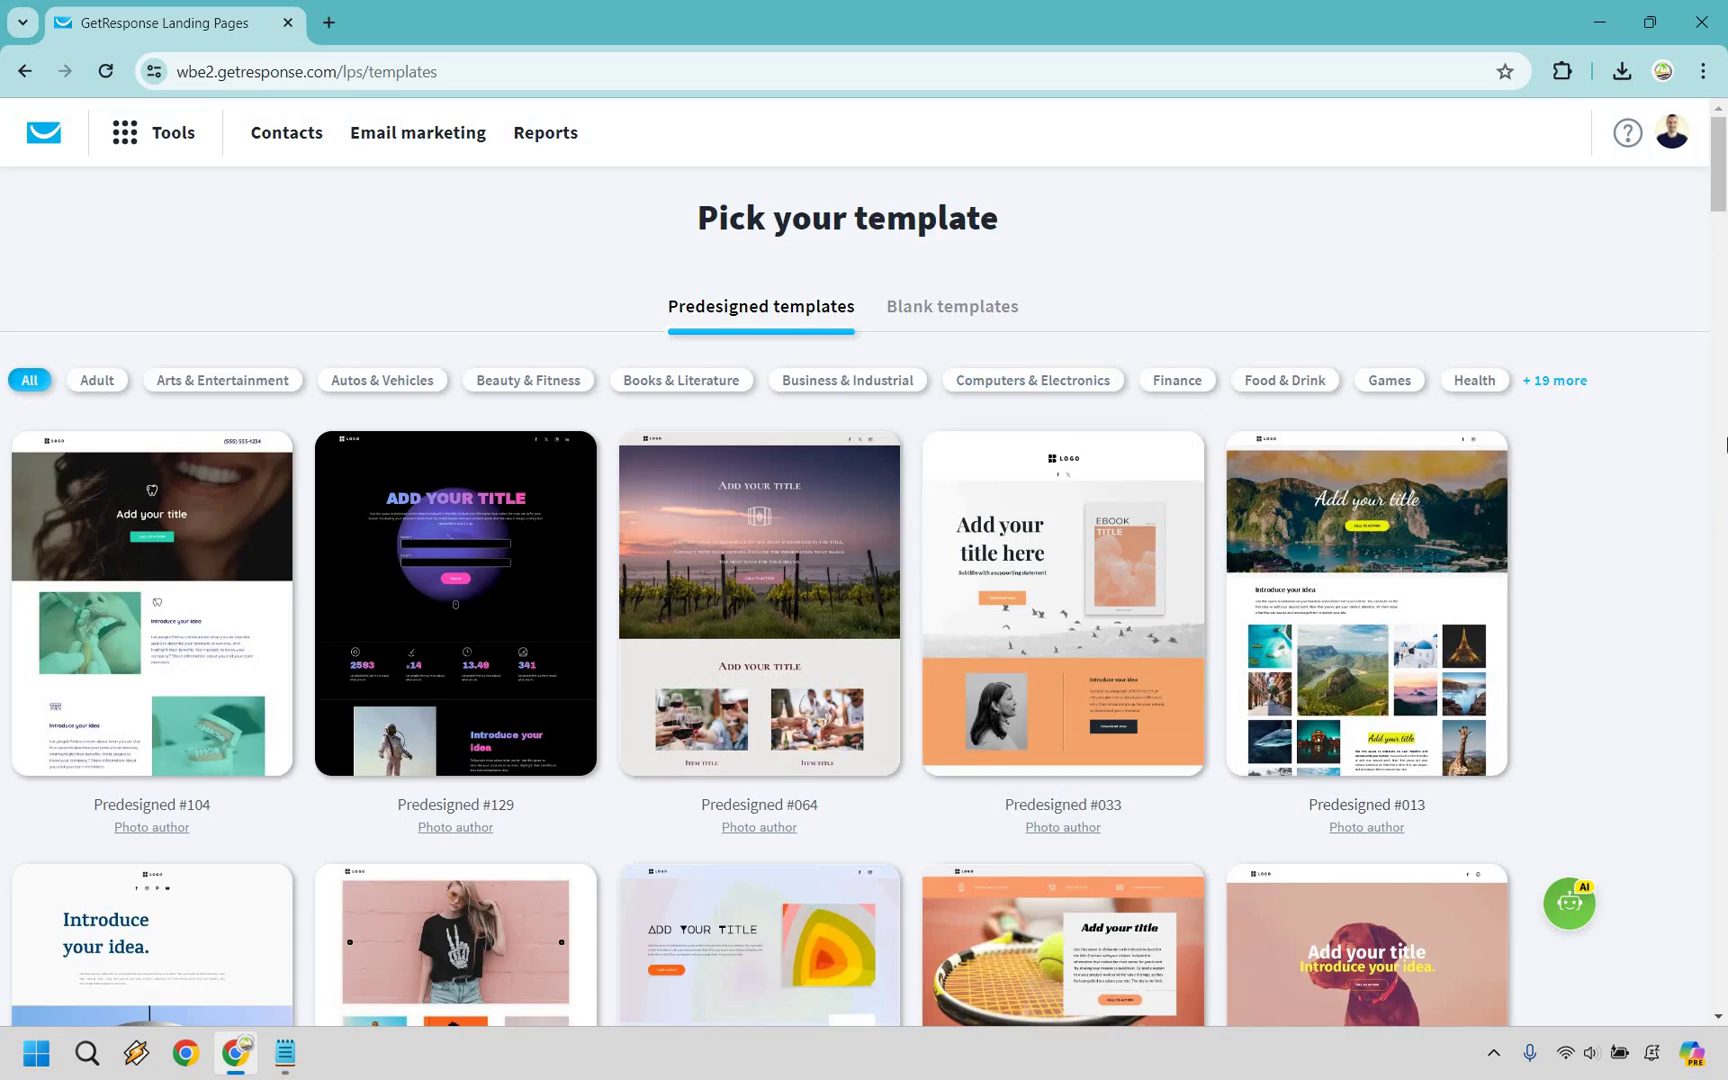
{"action": "scroll", "coordinate": [1709, 424], "scroll_direction": "down", "scroll_amount": 13}
{"action": "scroll", "coordinate": [1704, 415], "scroll_direction": "down", "scroll_amount": 15}
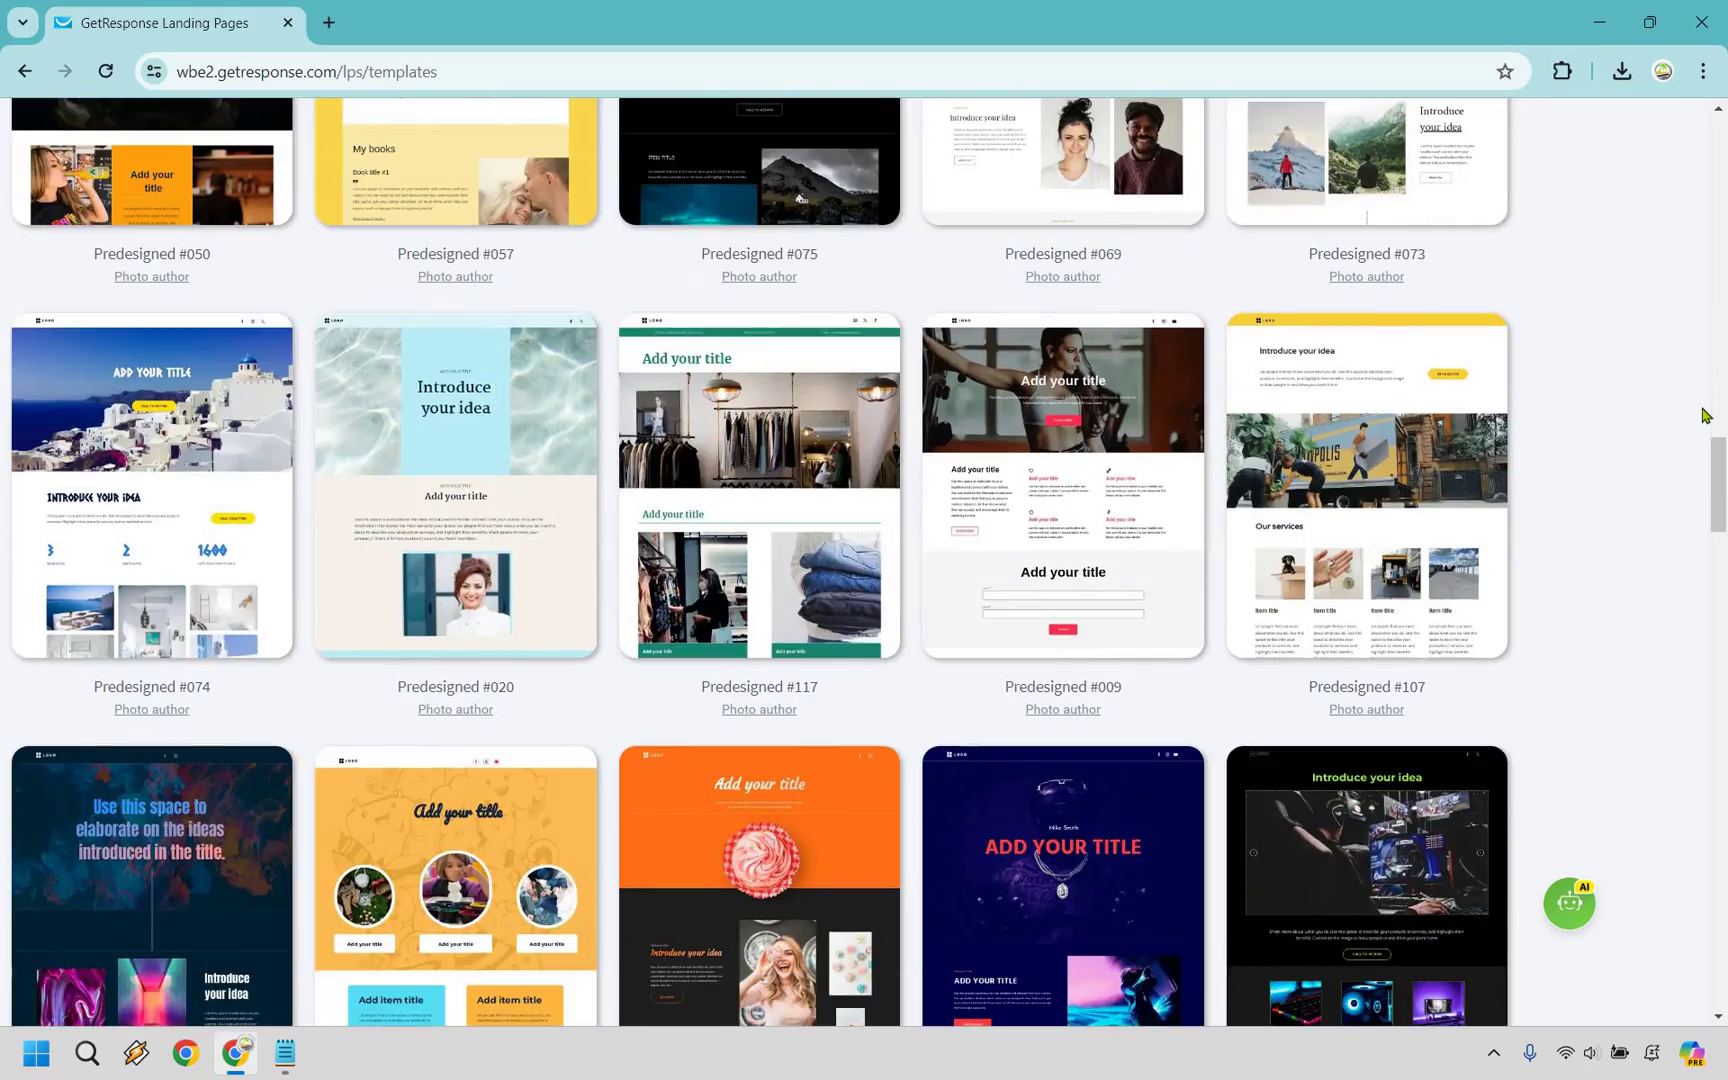
{"action": "scroll", "coordinate": [1704, 415], "scroll_direction": "down", "scroll_amount": 10}
{"action": "scroll", "coordinate": [1704, 415], "scroll_direction": "down", "scroll_amount": 5}
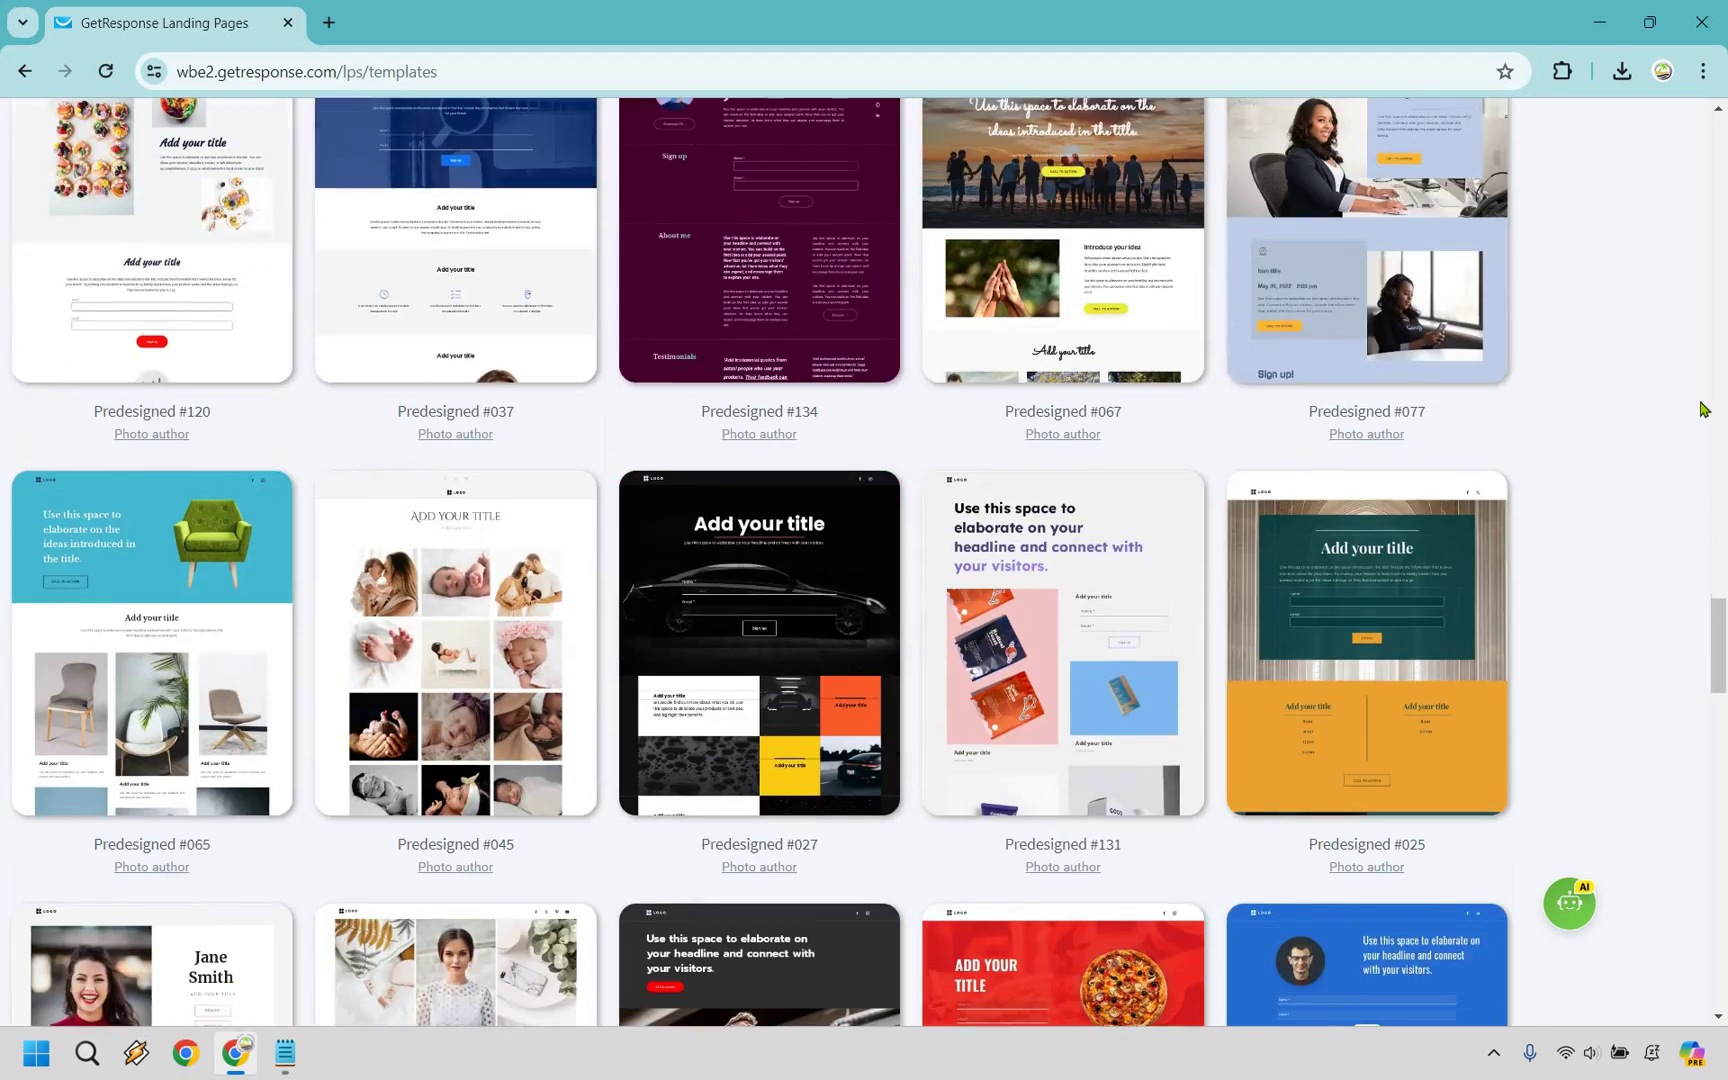
{"action": "scroll", "coordinate": [1704, 409], "scroll_direction": "up", "scroll_amount": 20}
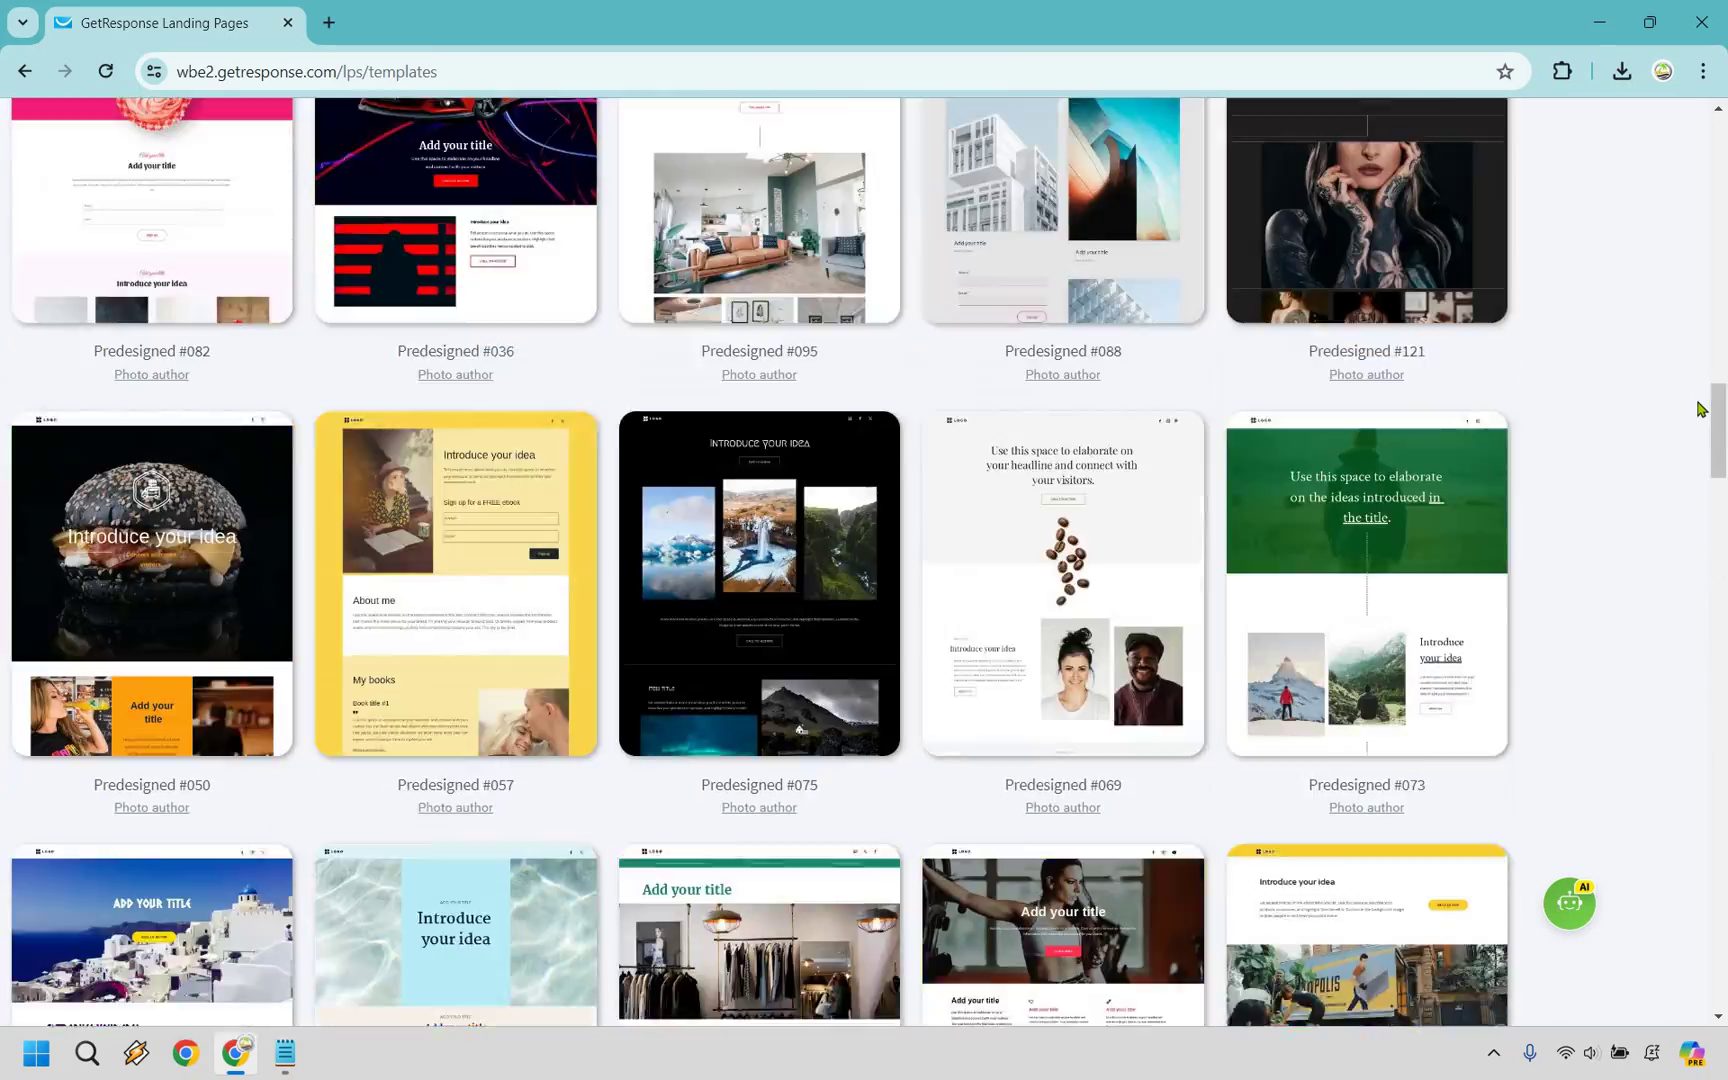
{"action": "scroll", "coordinate": [1697, 409], "scroll_direction": "up", "scroll_amount": 15}
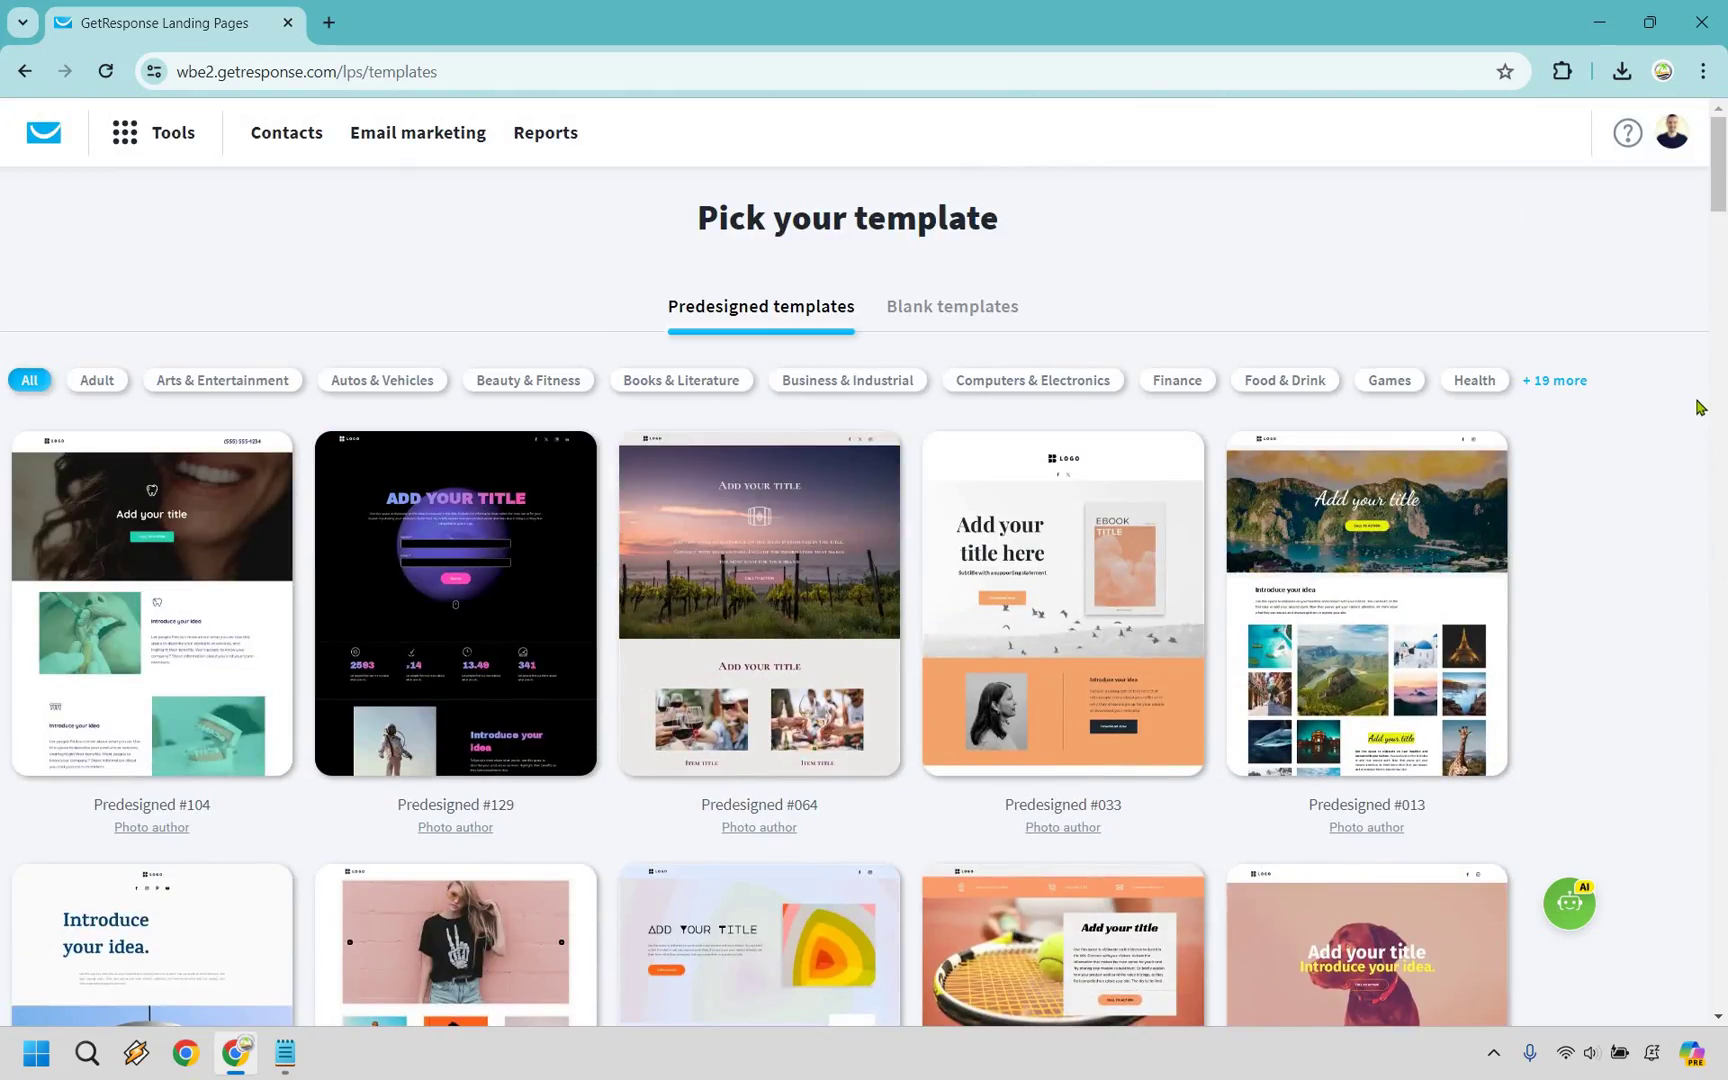
Switch to the blank templates and build the page from Blank template #5
{"action": "left_click", "coordinate": [949, 310]}
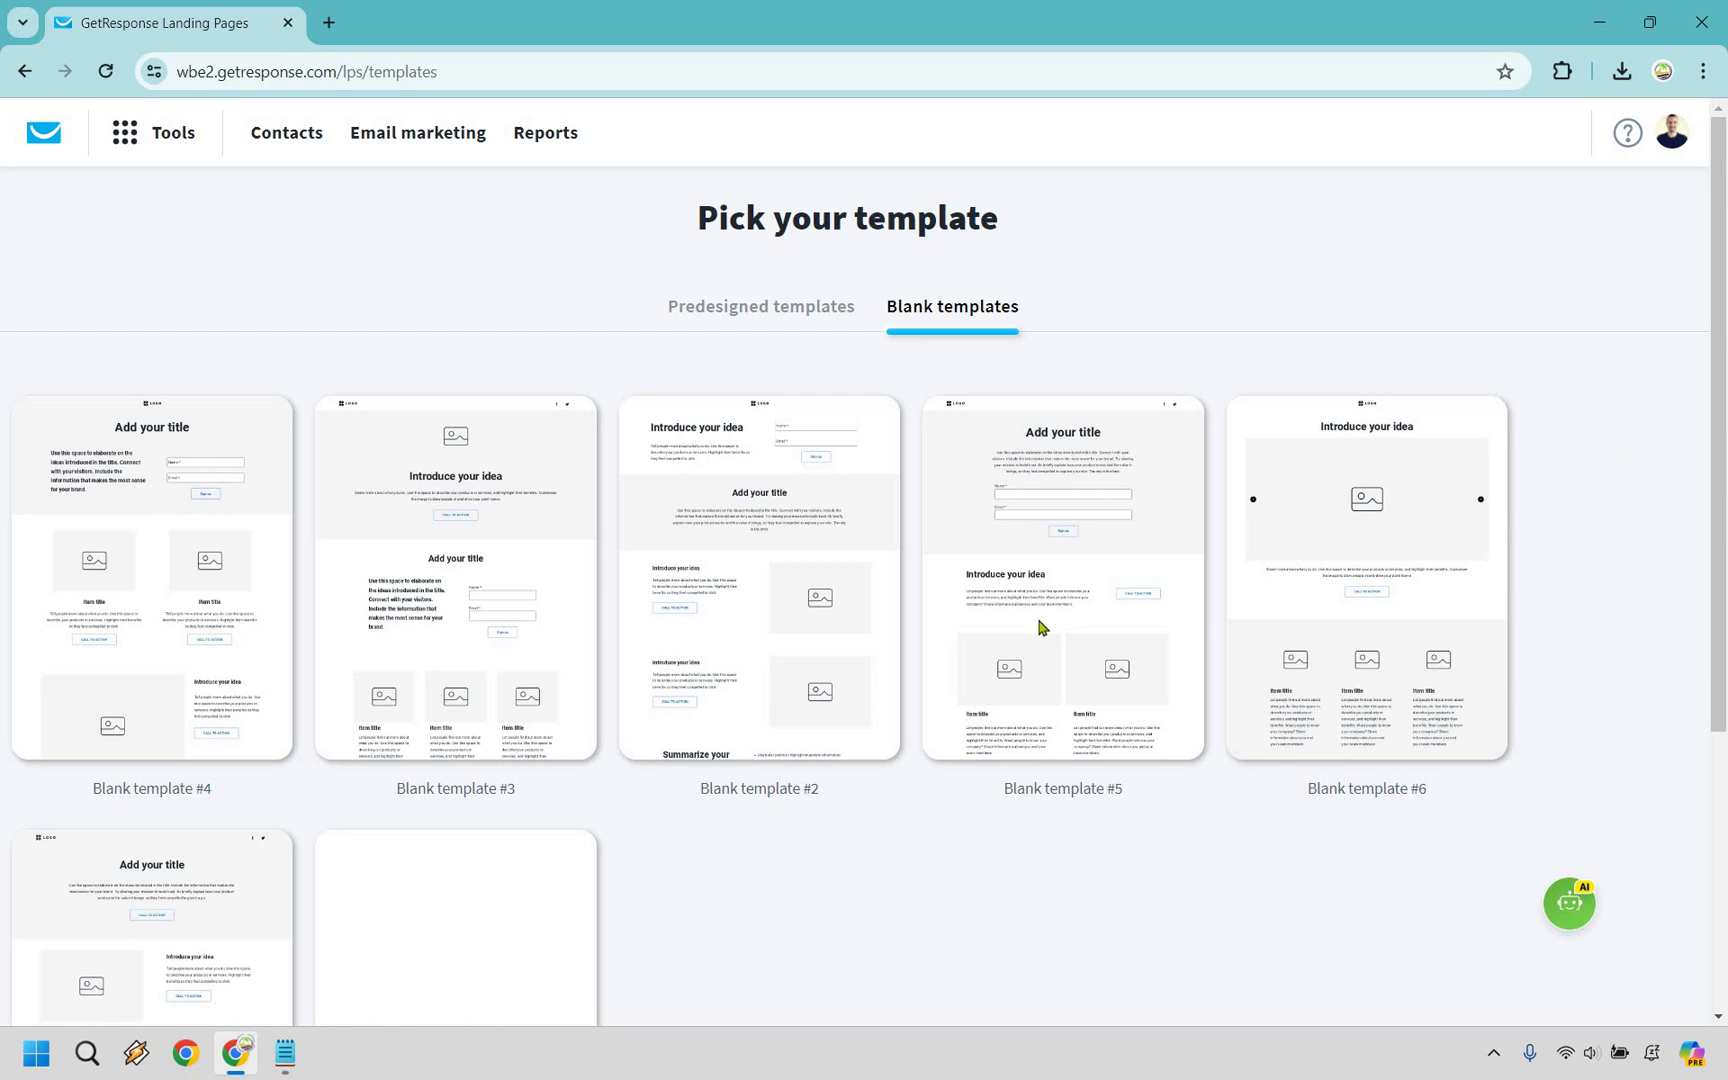
{"action": "mouse_move", "coordinate": [1005, 515]}
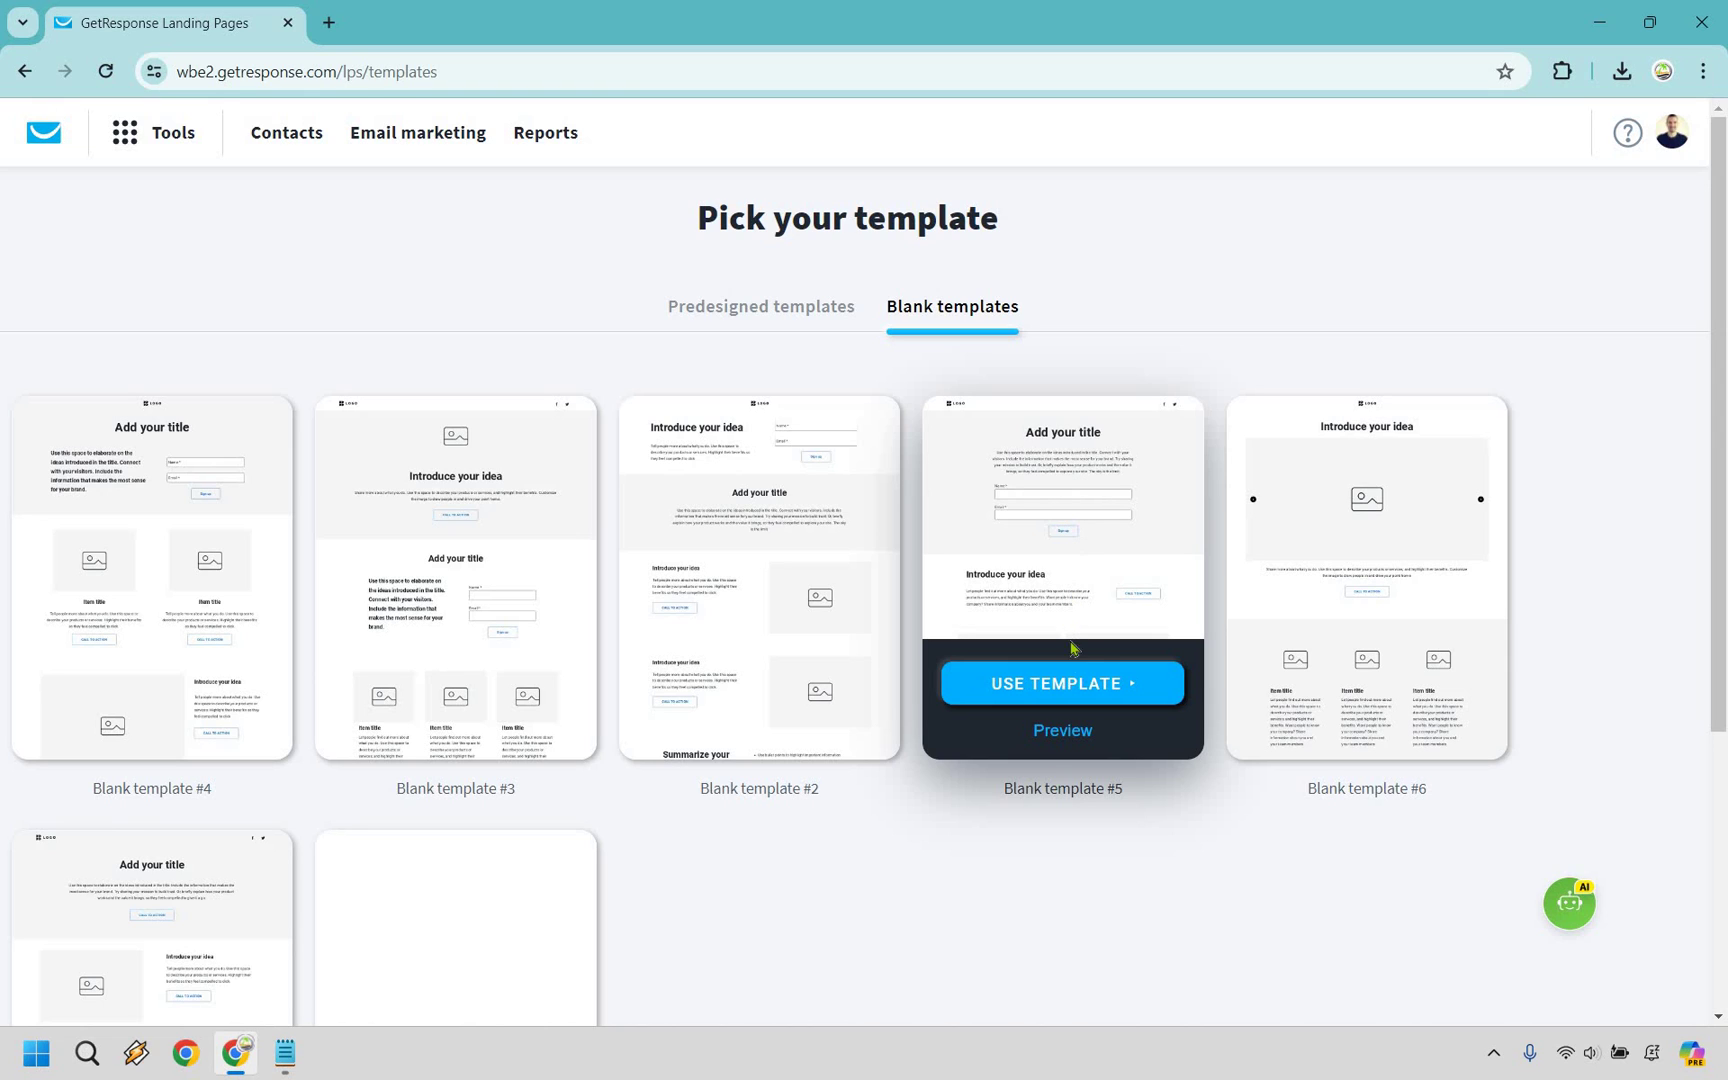
{"action": "left_click", "coordinate": [1070, 685]}
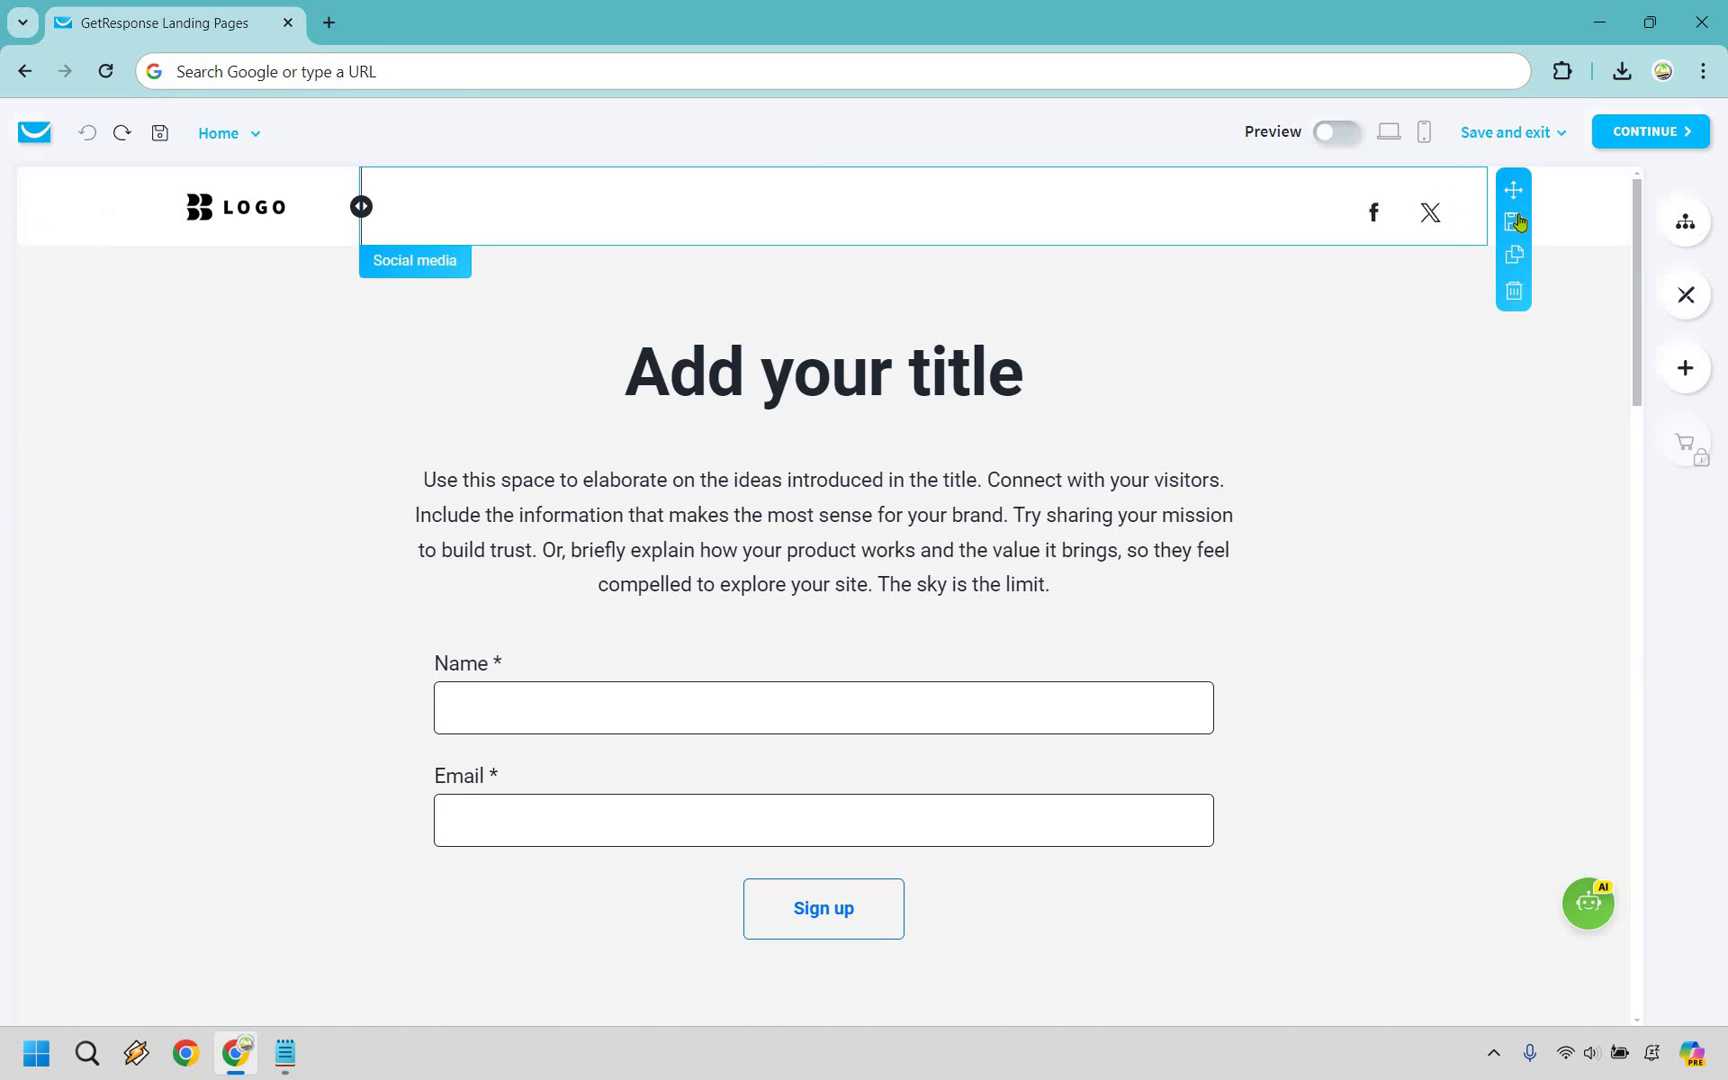
Delete the header's social media icons and scroll through the page
{"action": "left_click", "coordinate": [1514, 291]}
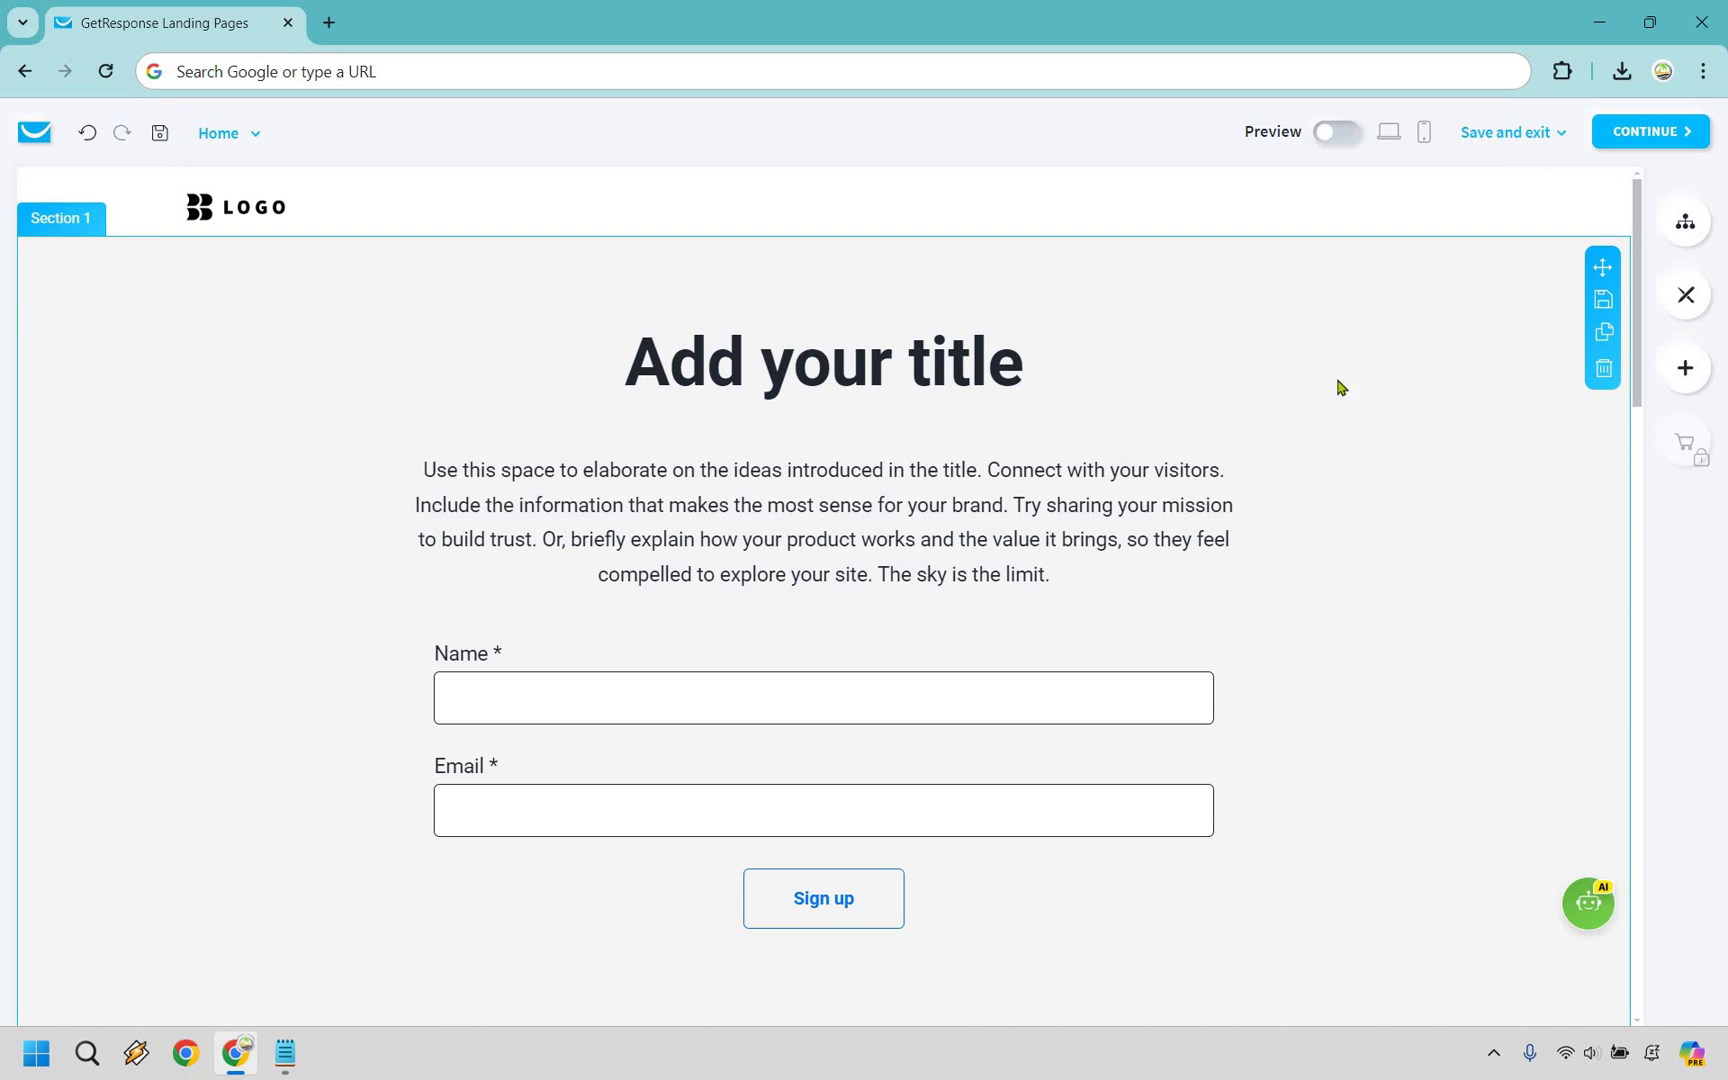
{"action": "scroll", "coordinate": [1354, 392], "scroll_direction": "down", "scroll_amount": 8}
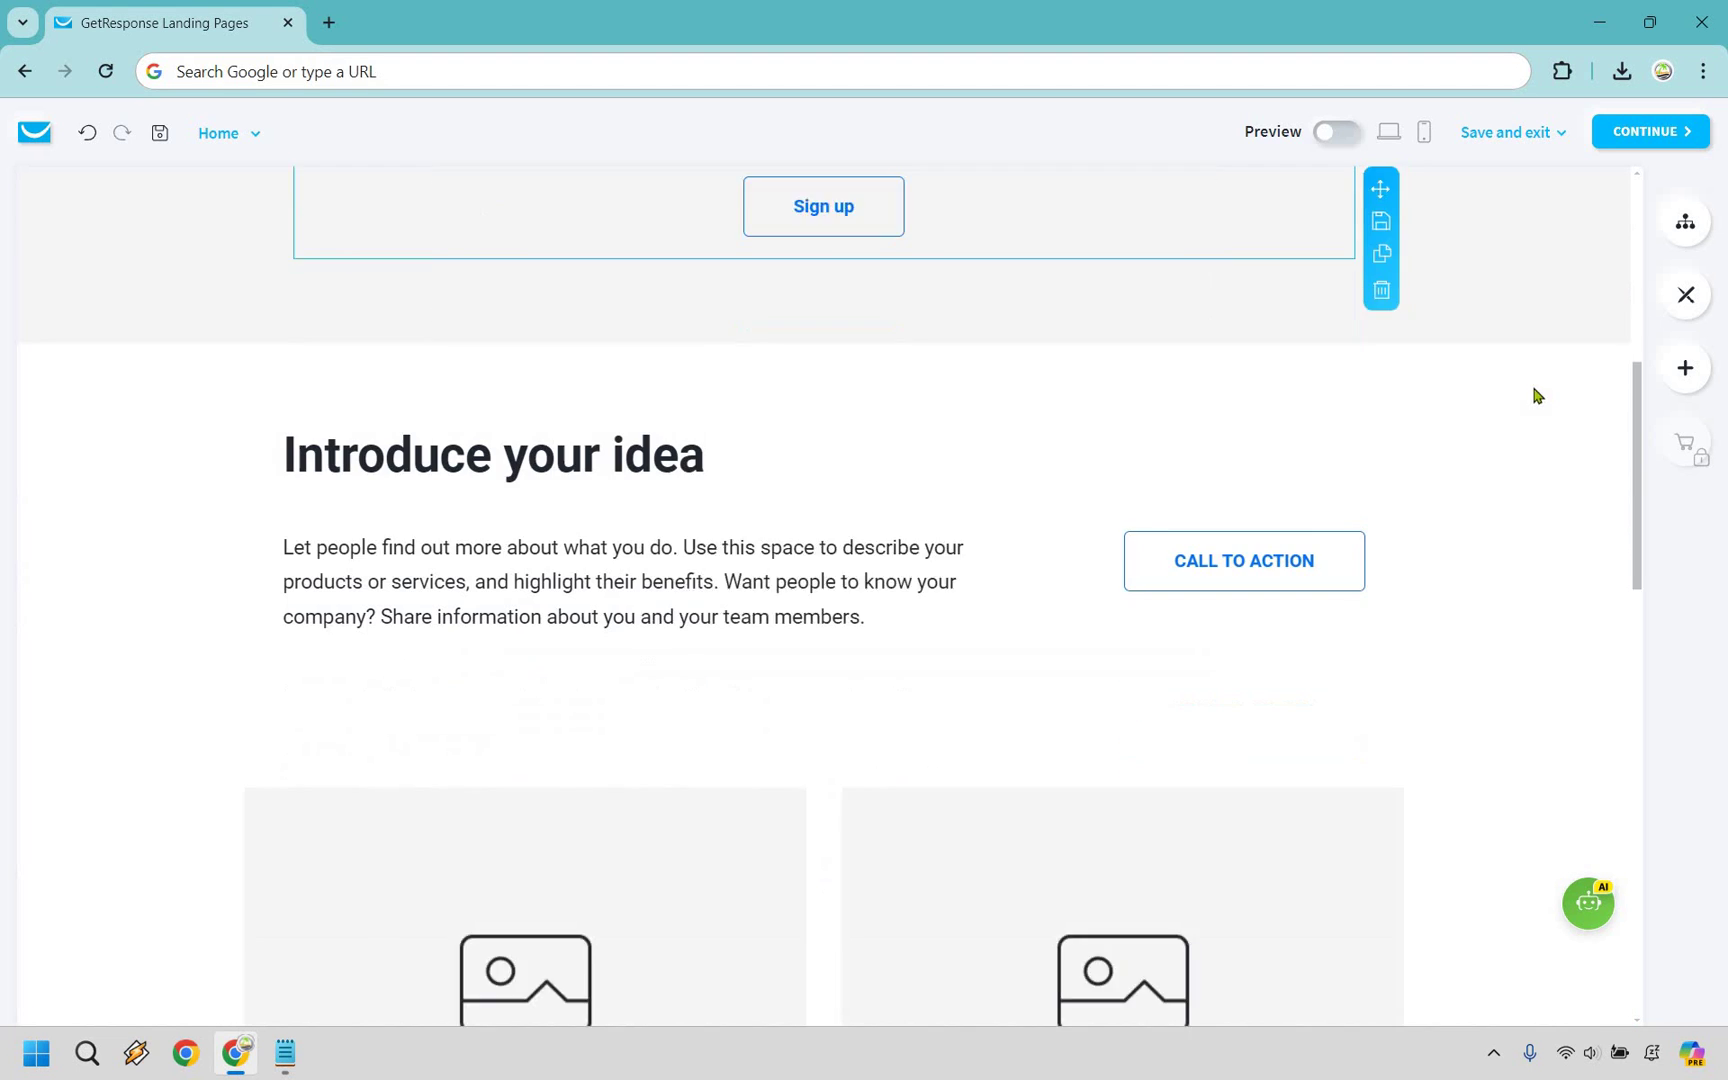
{"action": "scroll", "coordinate": [1607, 507], "scroll_direction": "up", "scroll_amount": 1}
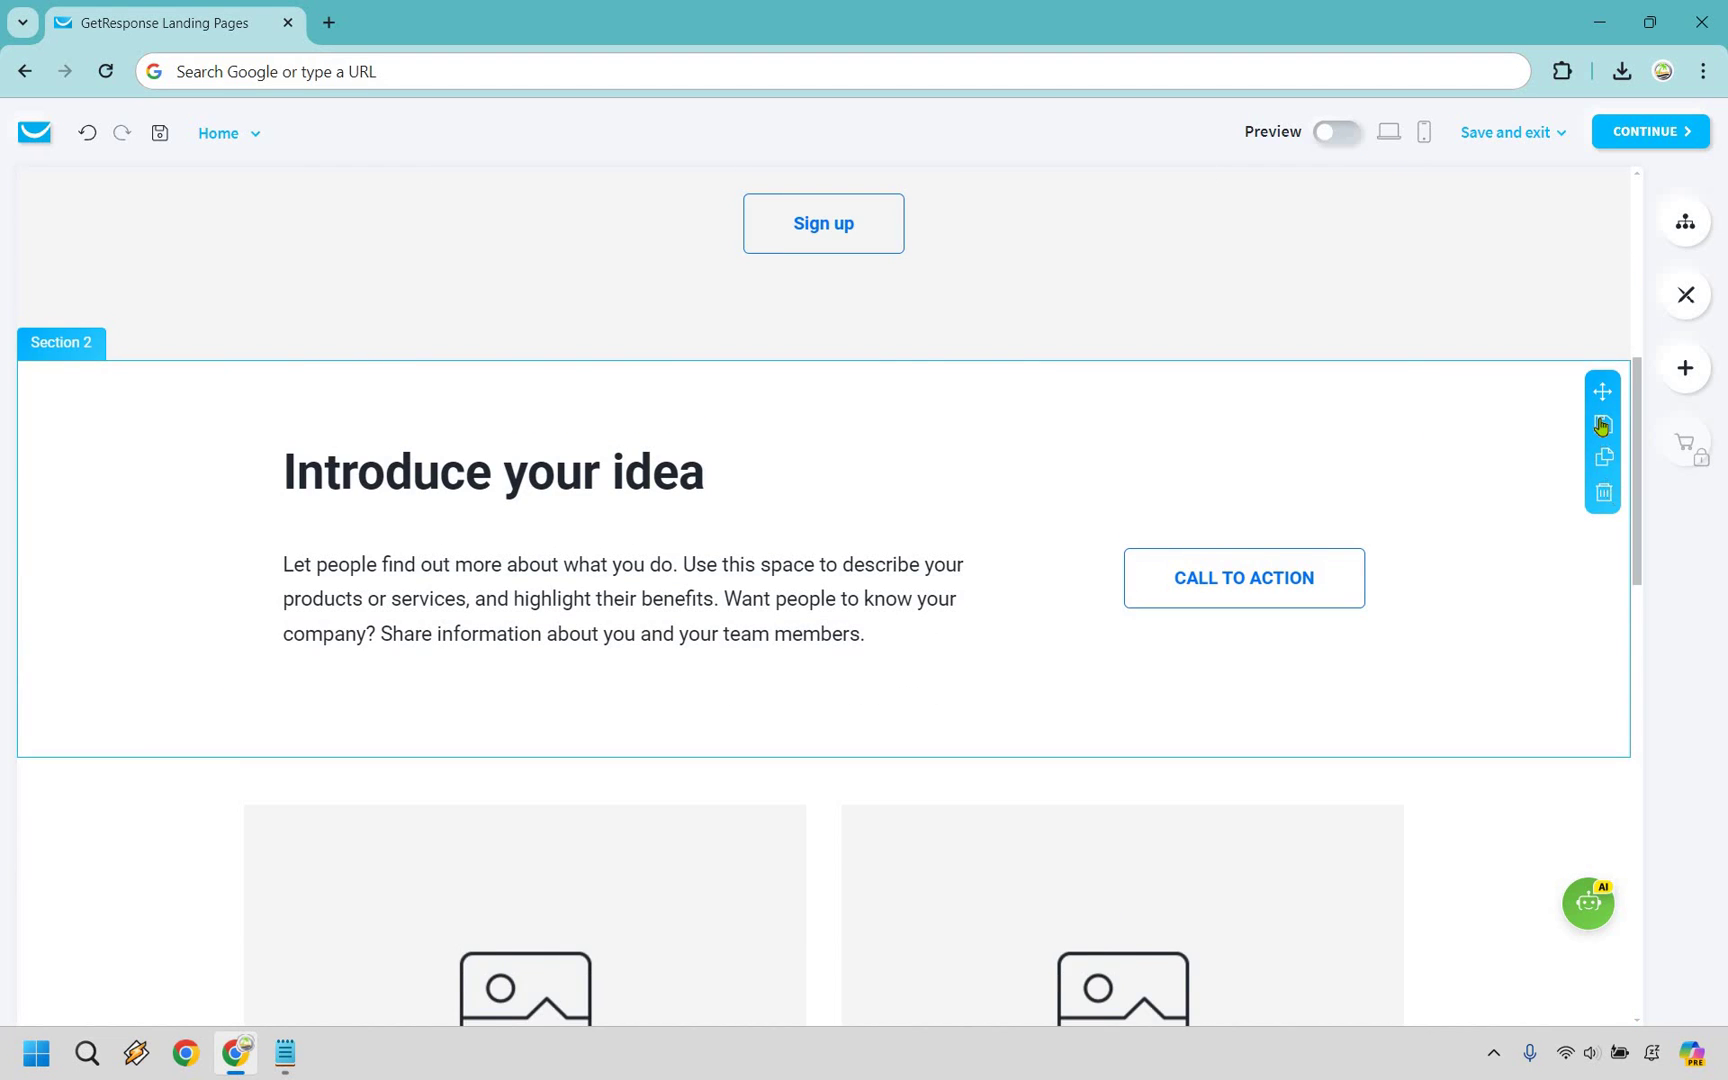
{"action": "scroll", "coordinate": [1603, 432], "scroll_direction": "down", "scroll_amount": 8}
{"action": "scroll", "coordinate": [1620, 574], "scroll_direction": "up", "scroll_amount": 7}
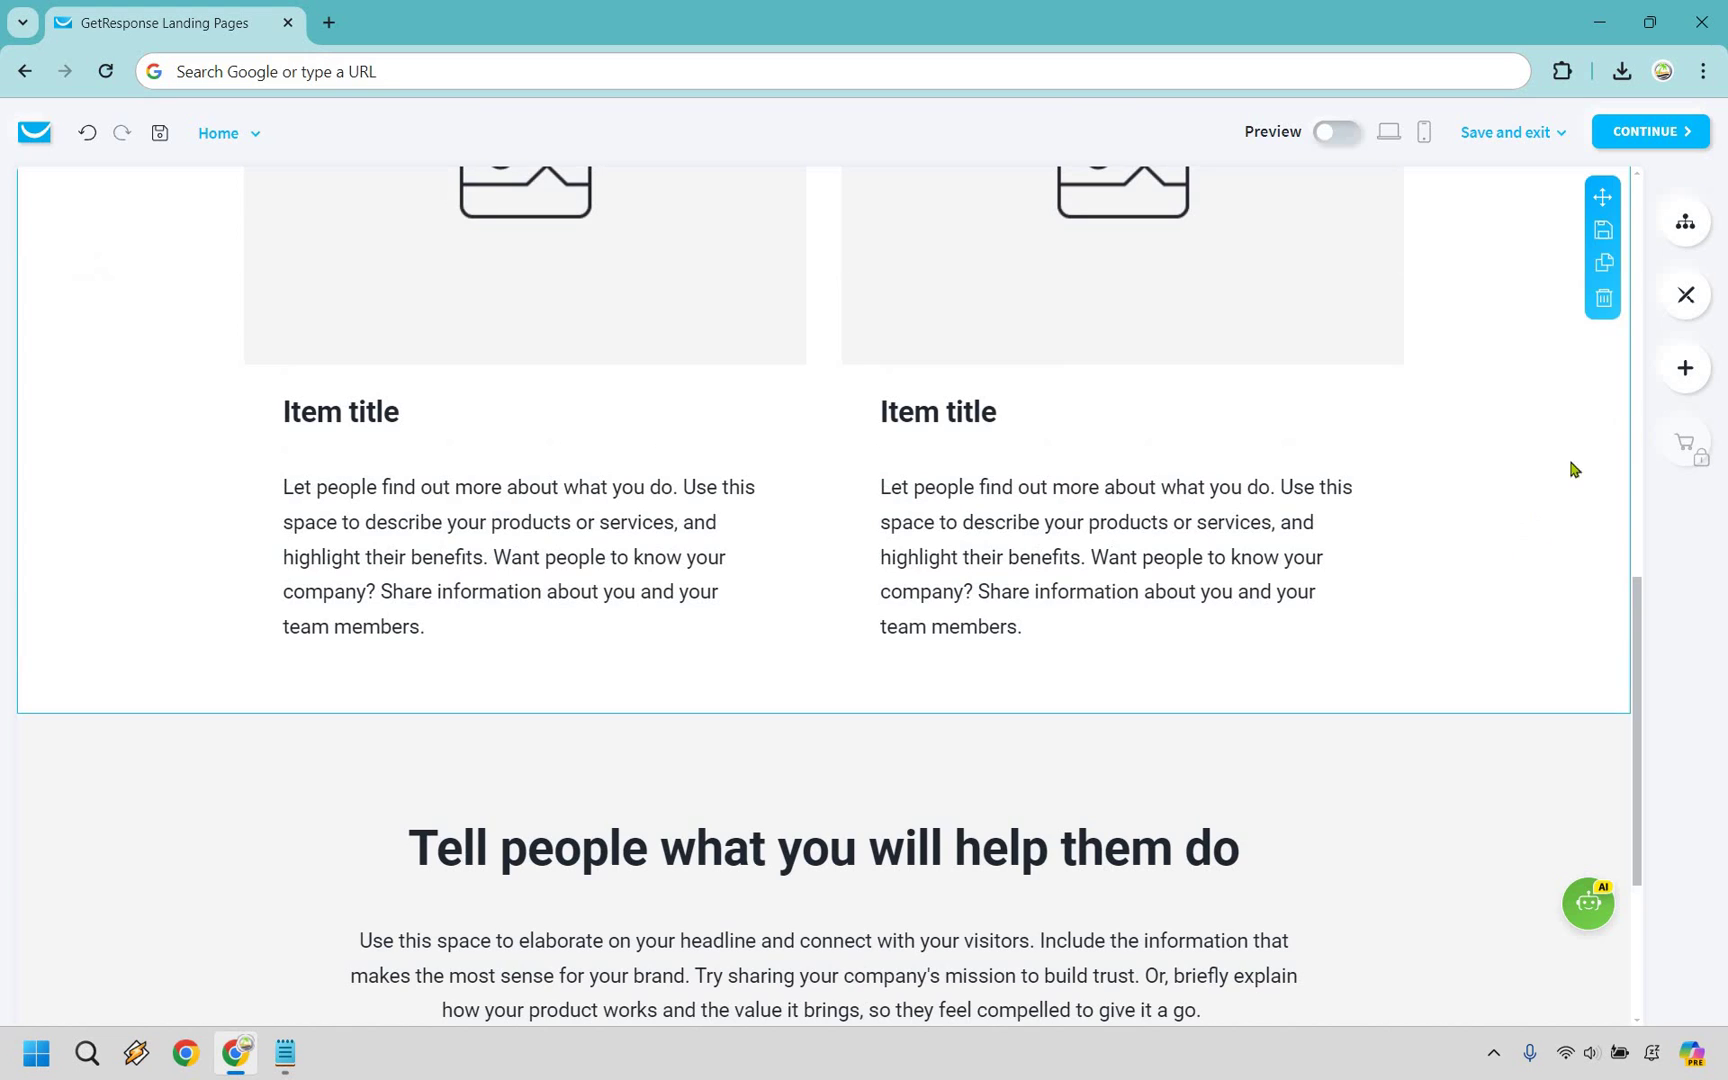
{"action": "scroll", "coordinate": [1590, 560], "scroll_direction": "down", "scroll_amount": 10}
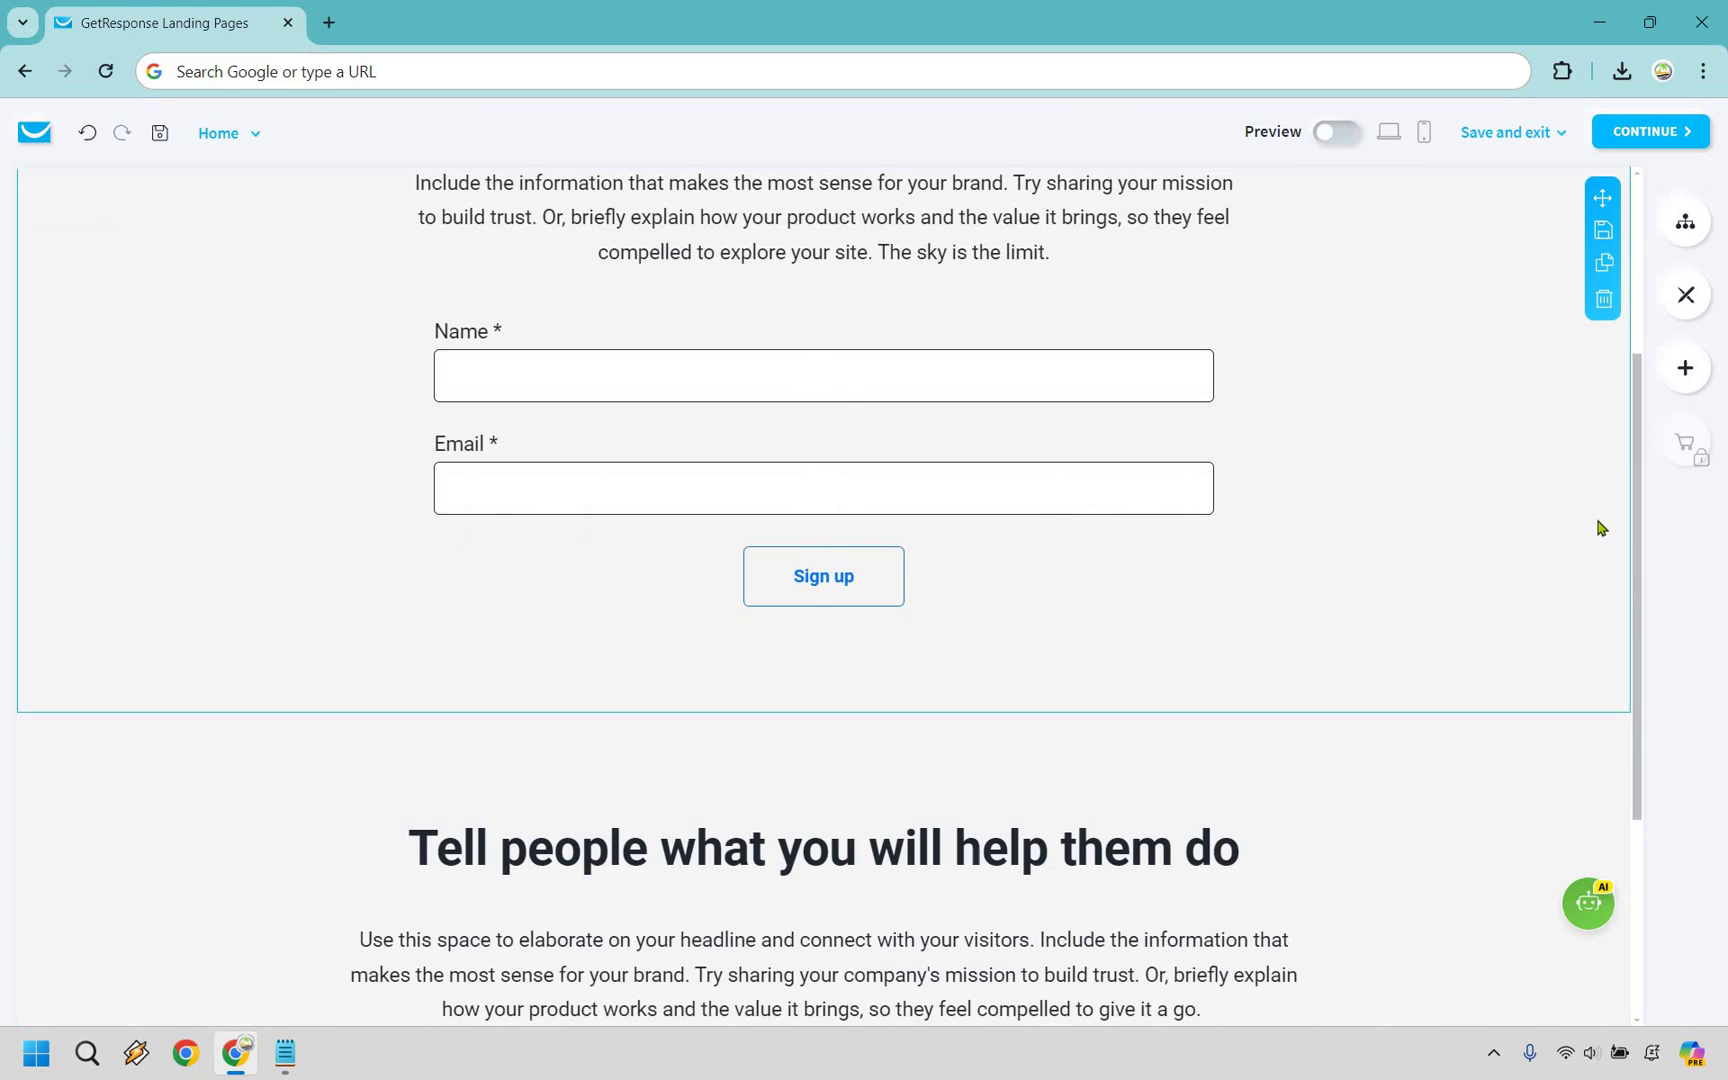
{"action": "scroll", "coordinate": [1400, 580], "scroll_direction": "up", "scroll_amount": 6}
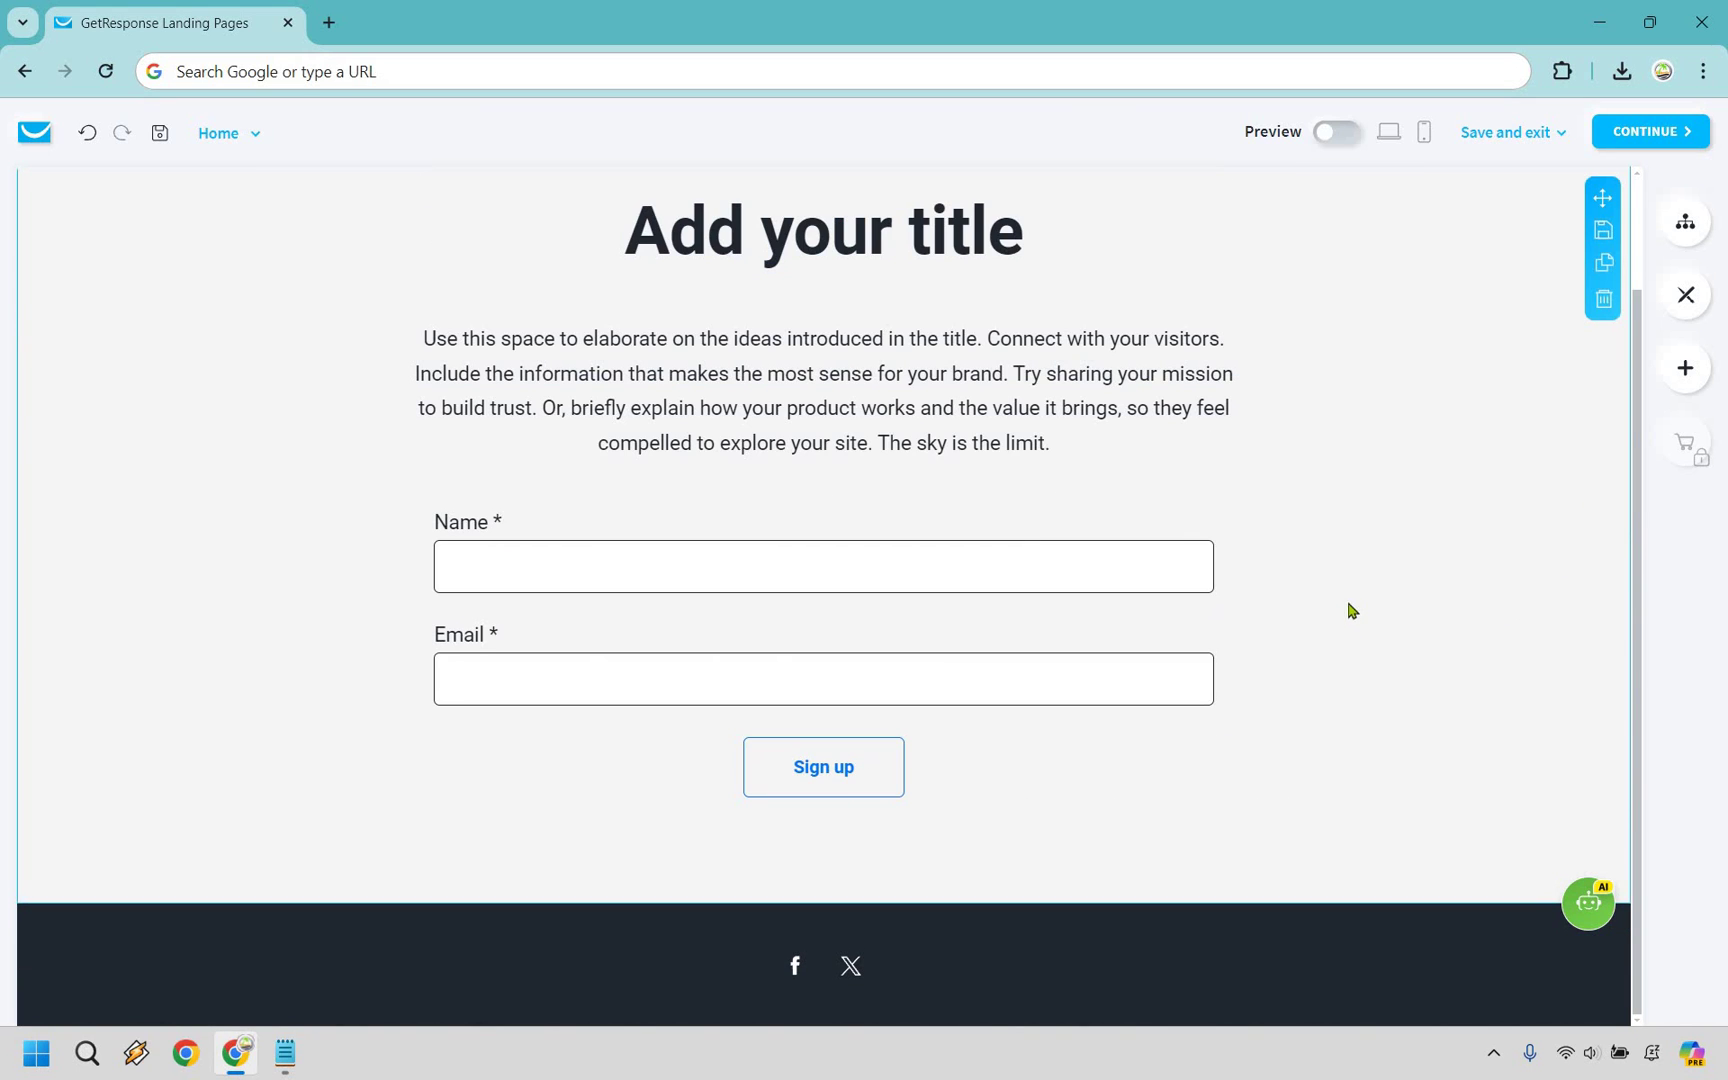
{"action": "scroll", "coordinate": [1176, 403], "scroll_direction": "down", "scroll_amount": 1}
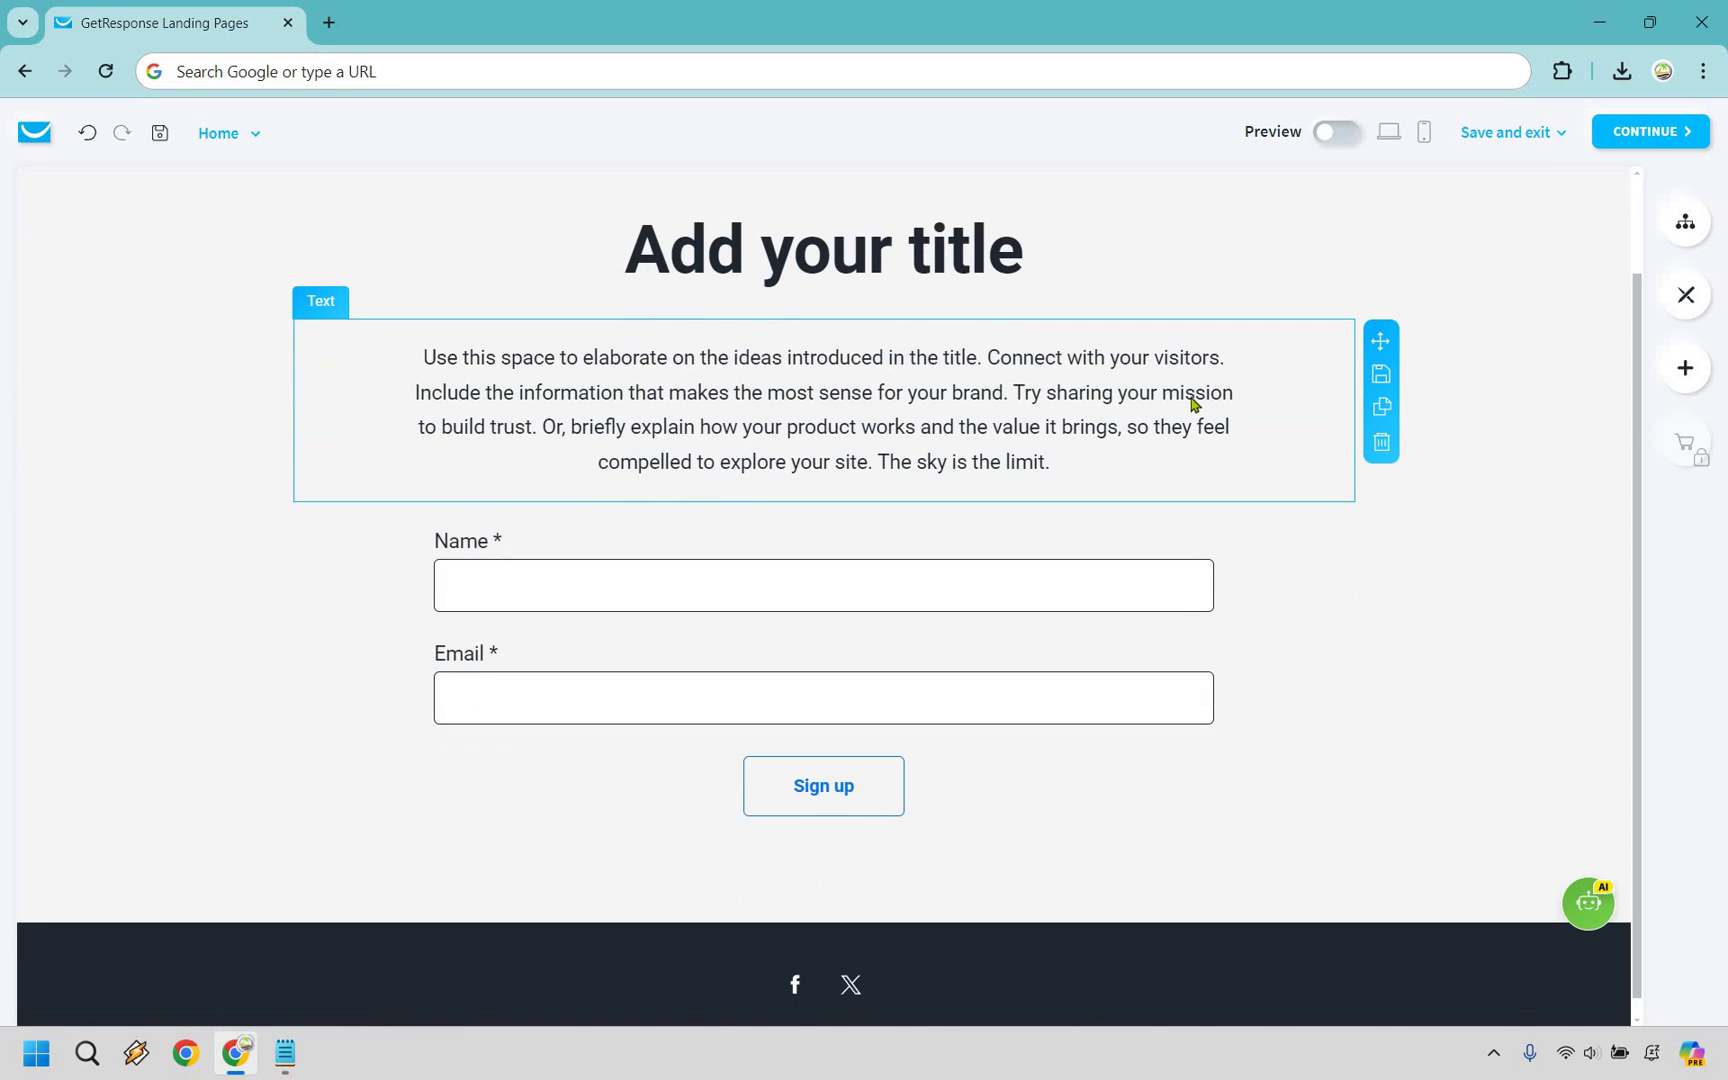
Copy the paragraph into the footer, color it white and make it read 'Contact | Privacy Policy | Terms'
{"action": "left_click", "coordinate": [1381, 406]}
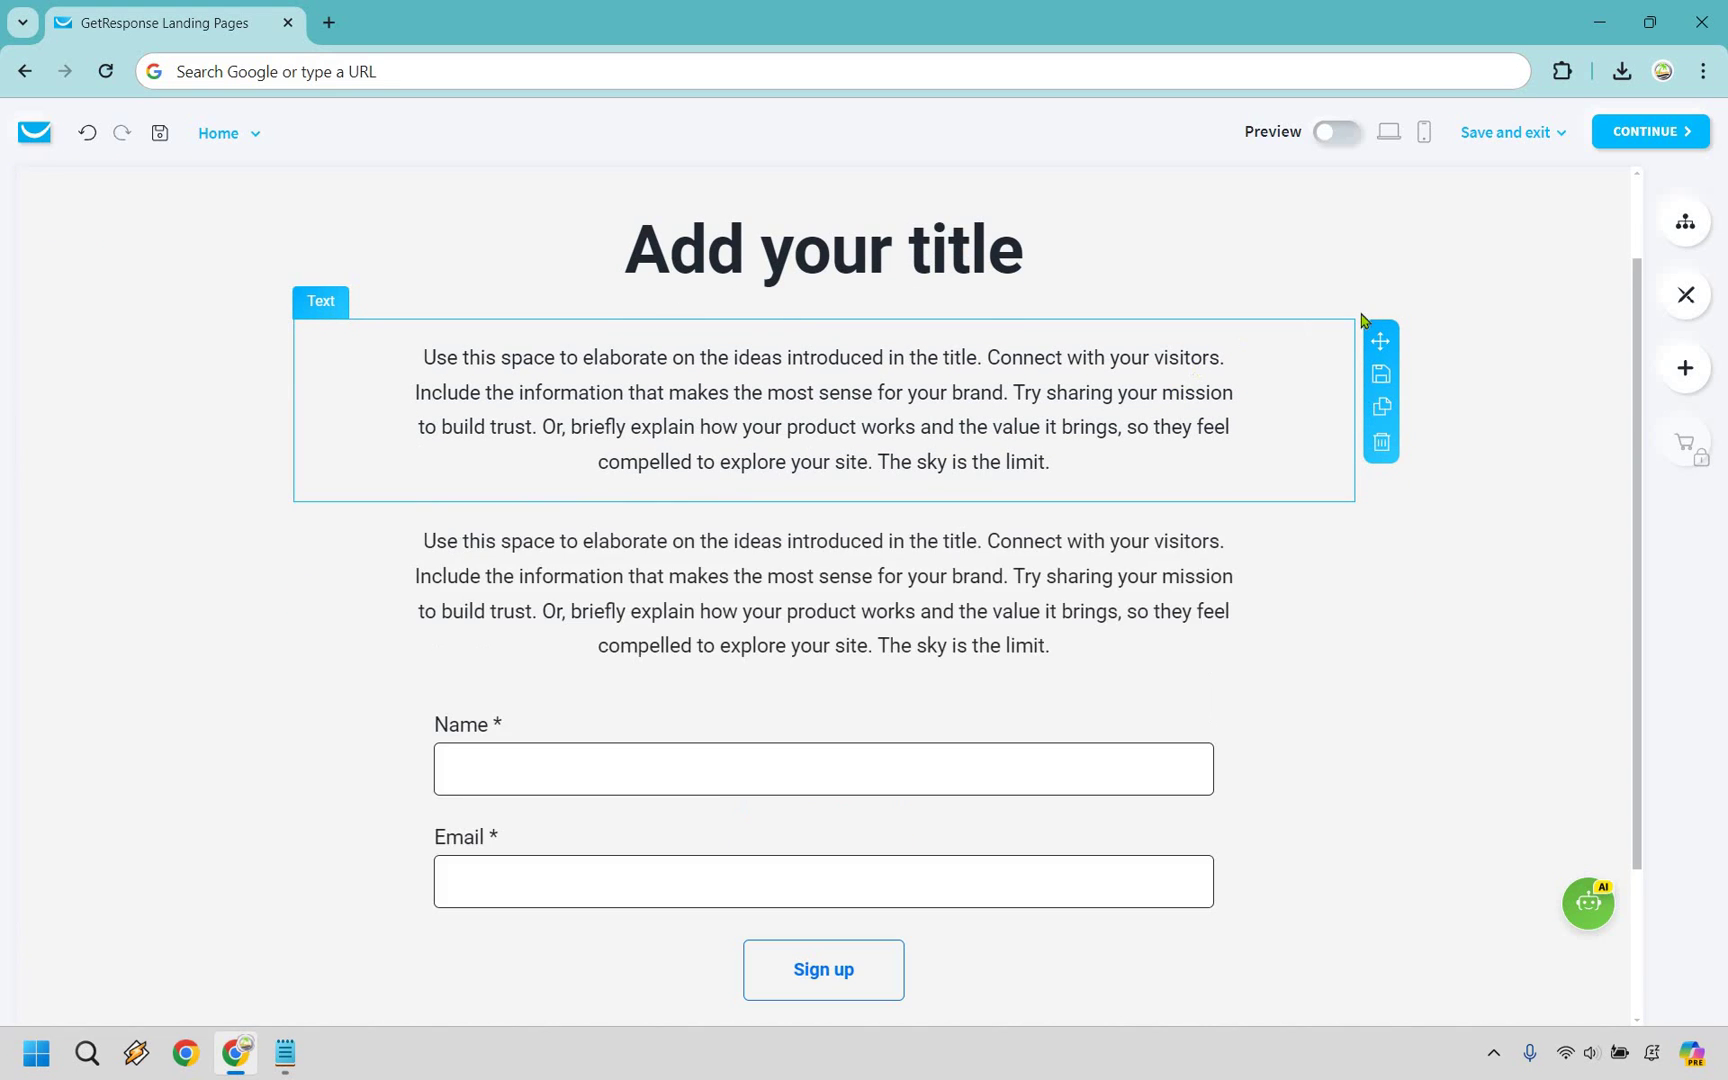
{"action": "left_click_drag", "start_coordinate": [1275, 597], "coordinate": [991, 844]}
{"action": "left_click", "coordinate": [990, 846]}
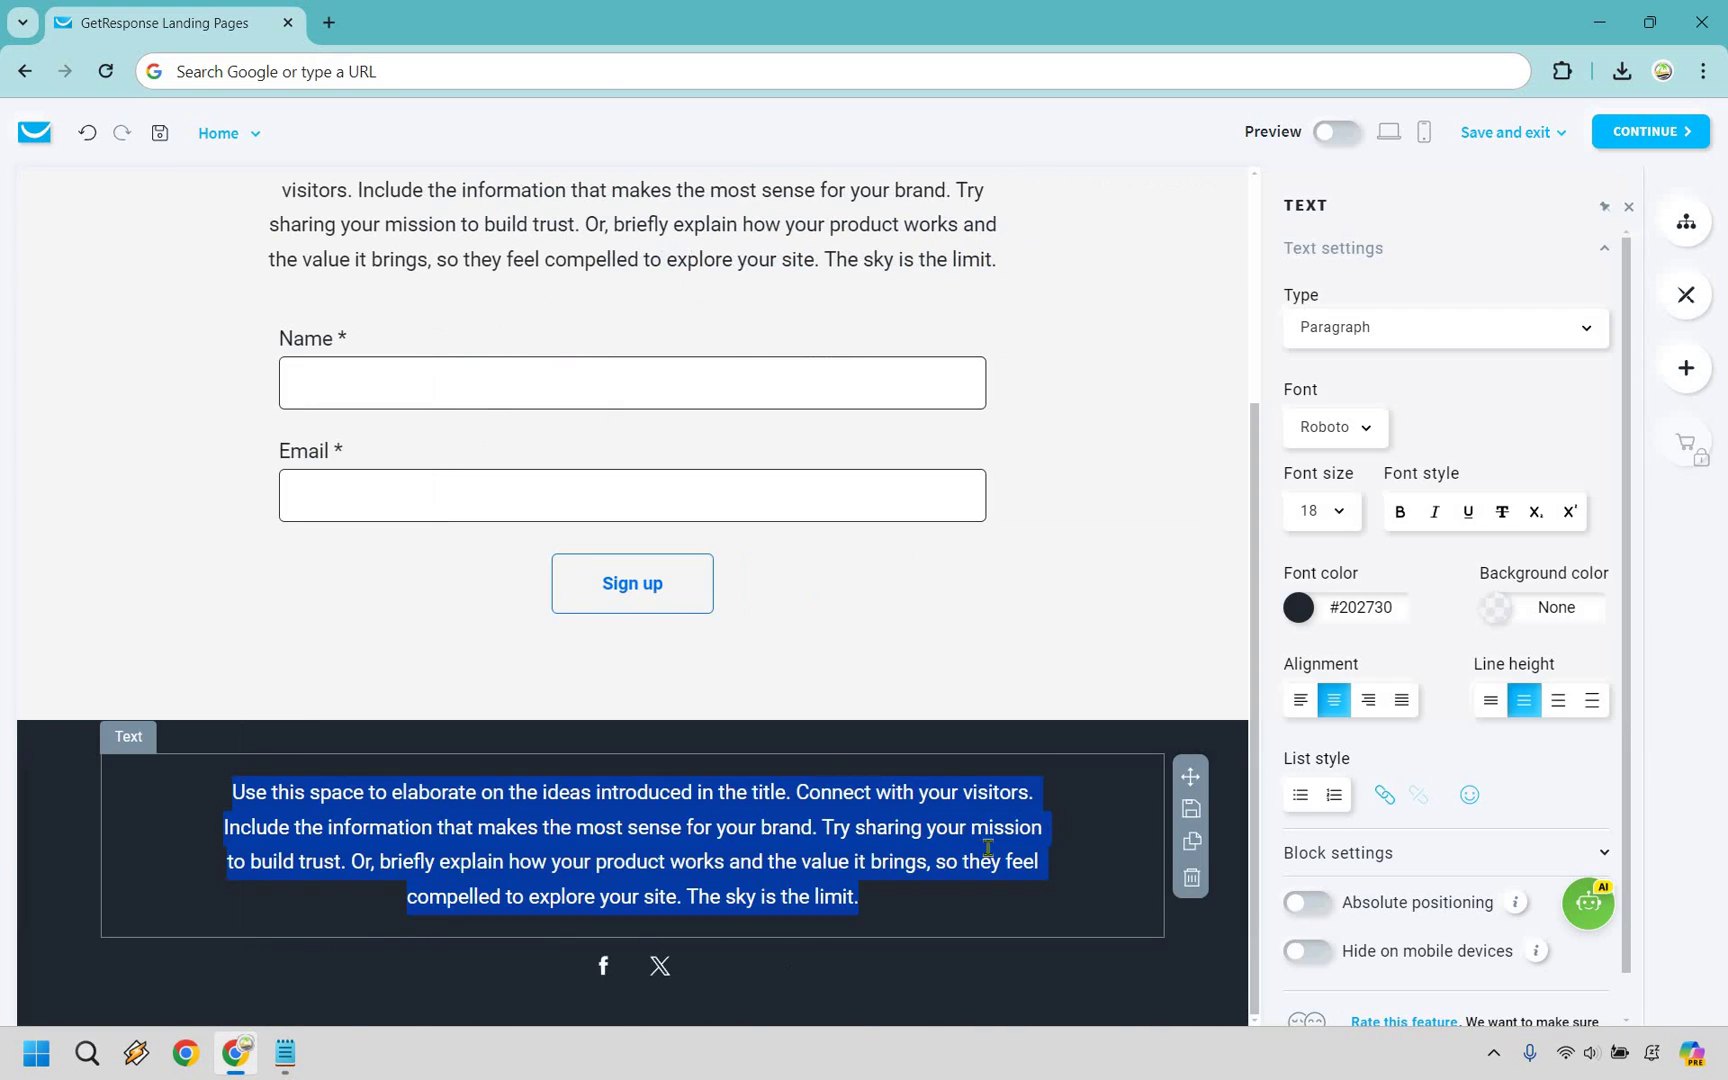
{"action": "left_click", "coordinate": [1299, 608]}
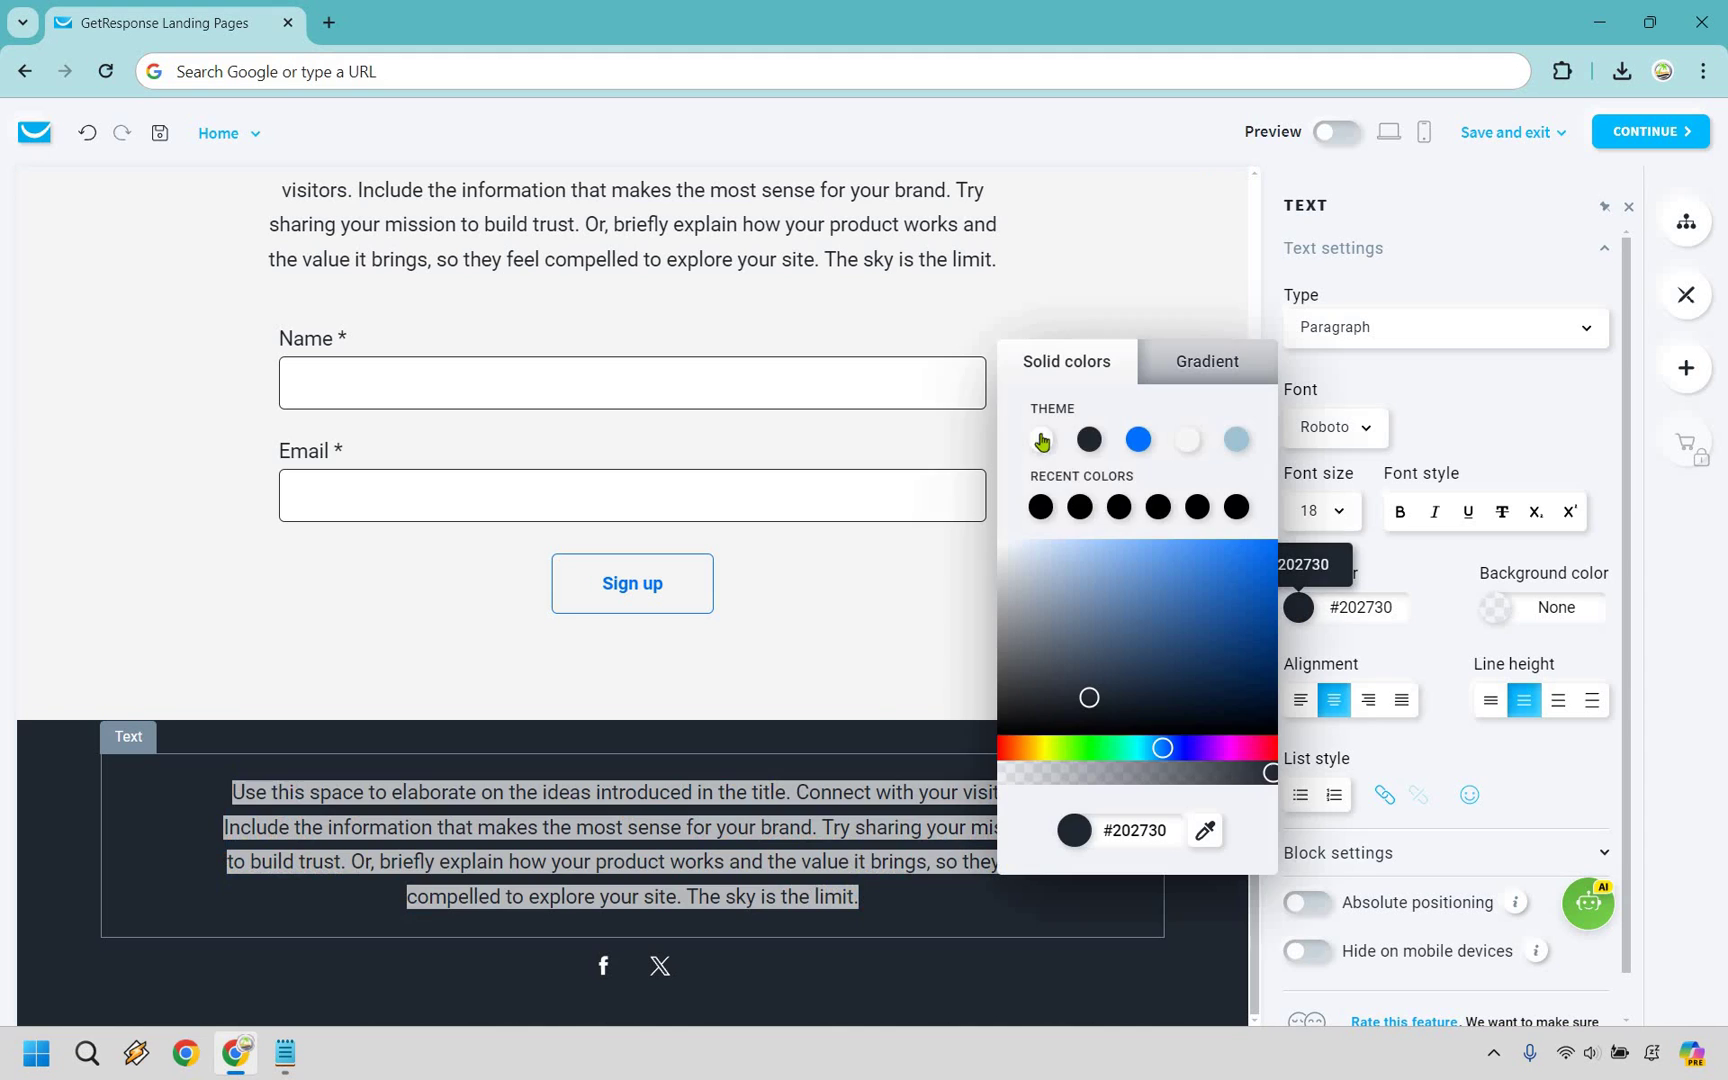
{"action": "left_click", "coordinate": [668, 974]}
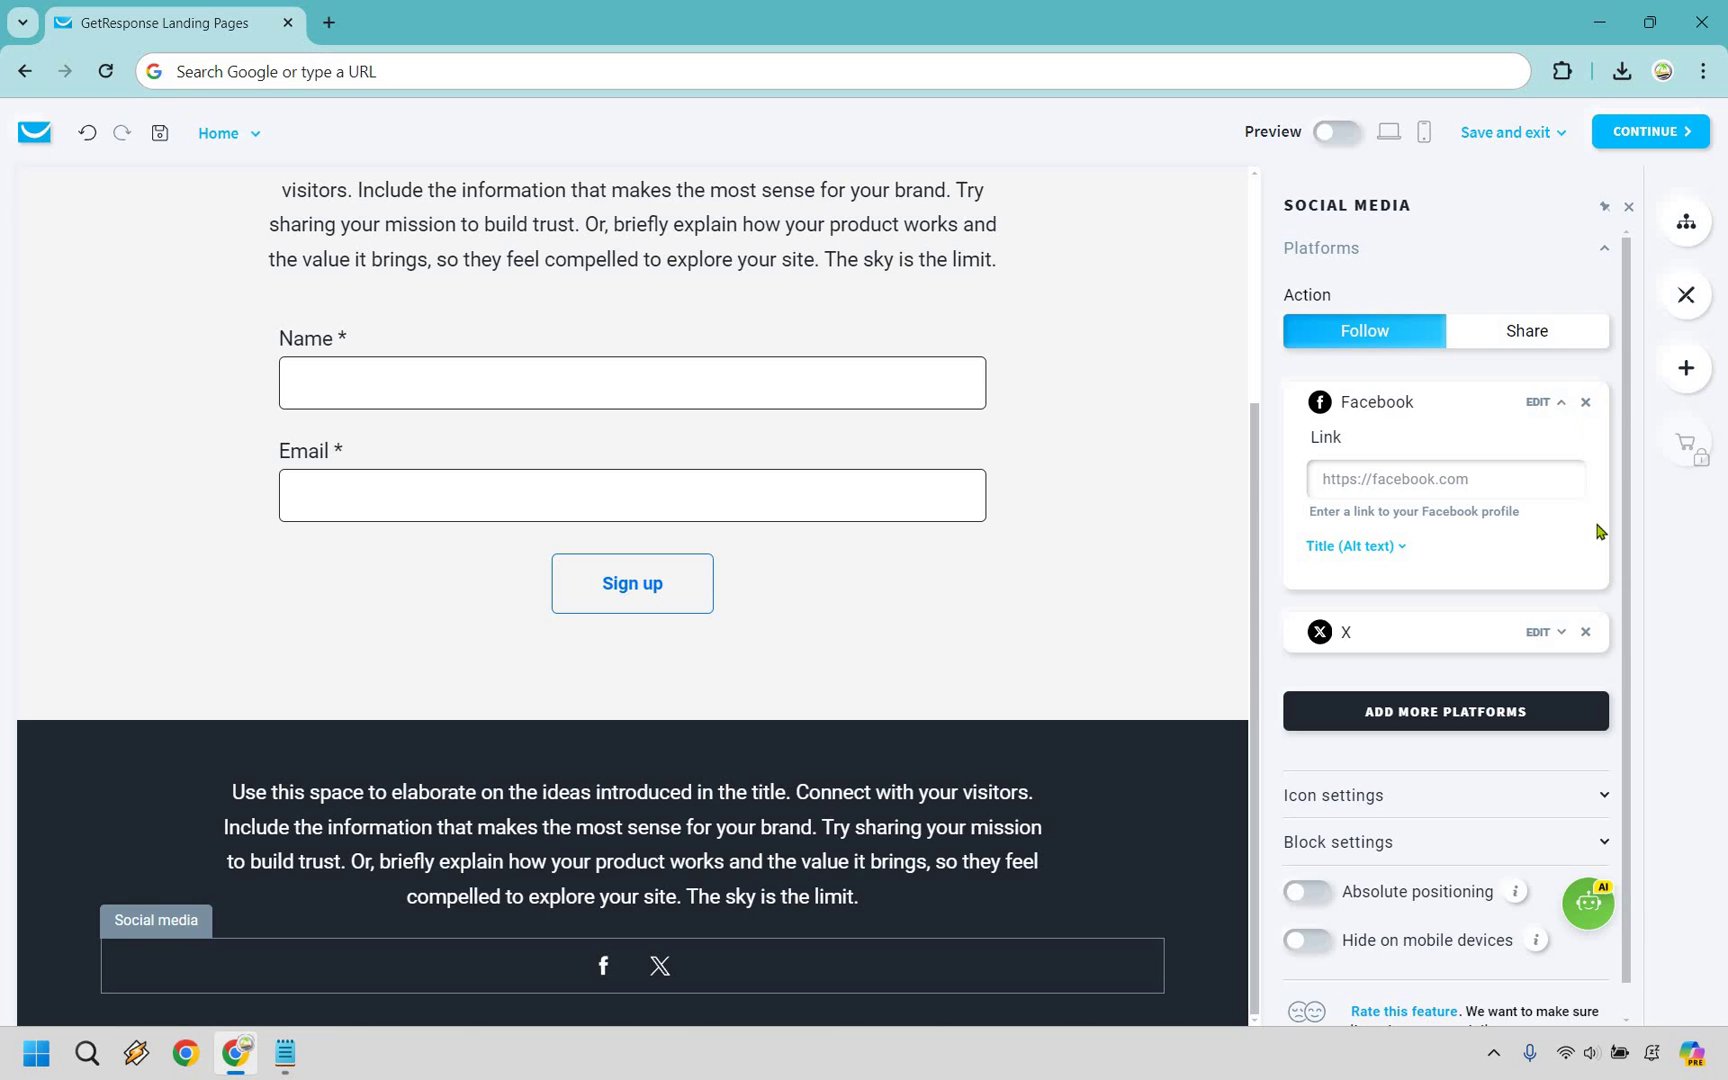
{"action": "left_click_drag", "start_coordinate": [803, 861], "coordinate": [831, 858]}
{"action": "triple_click", "coordinate": [831, 857]}
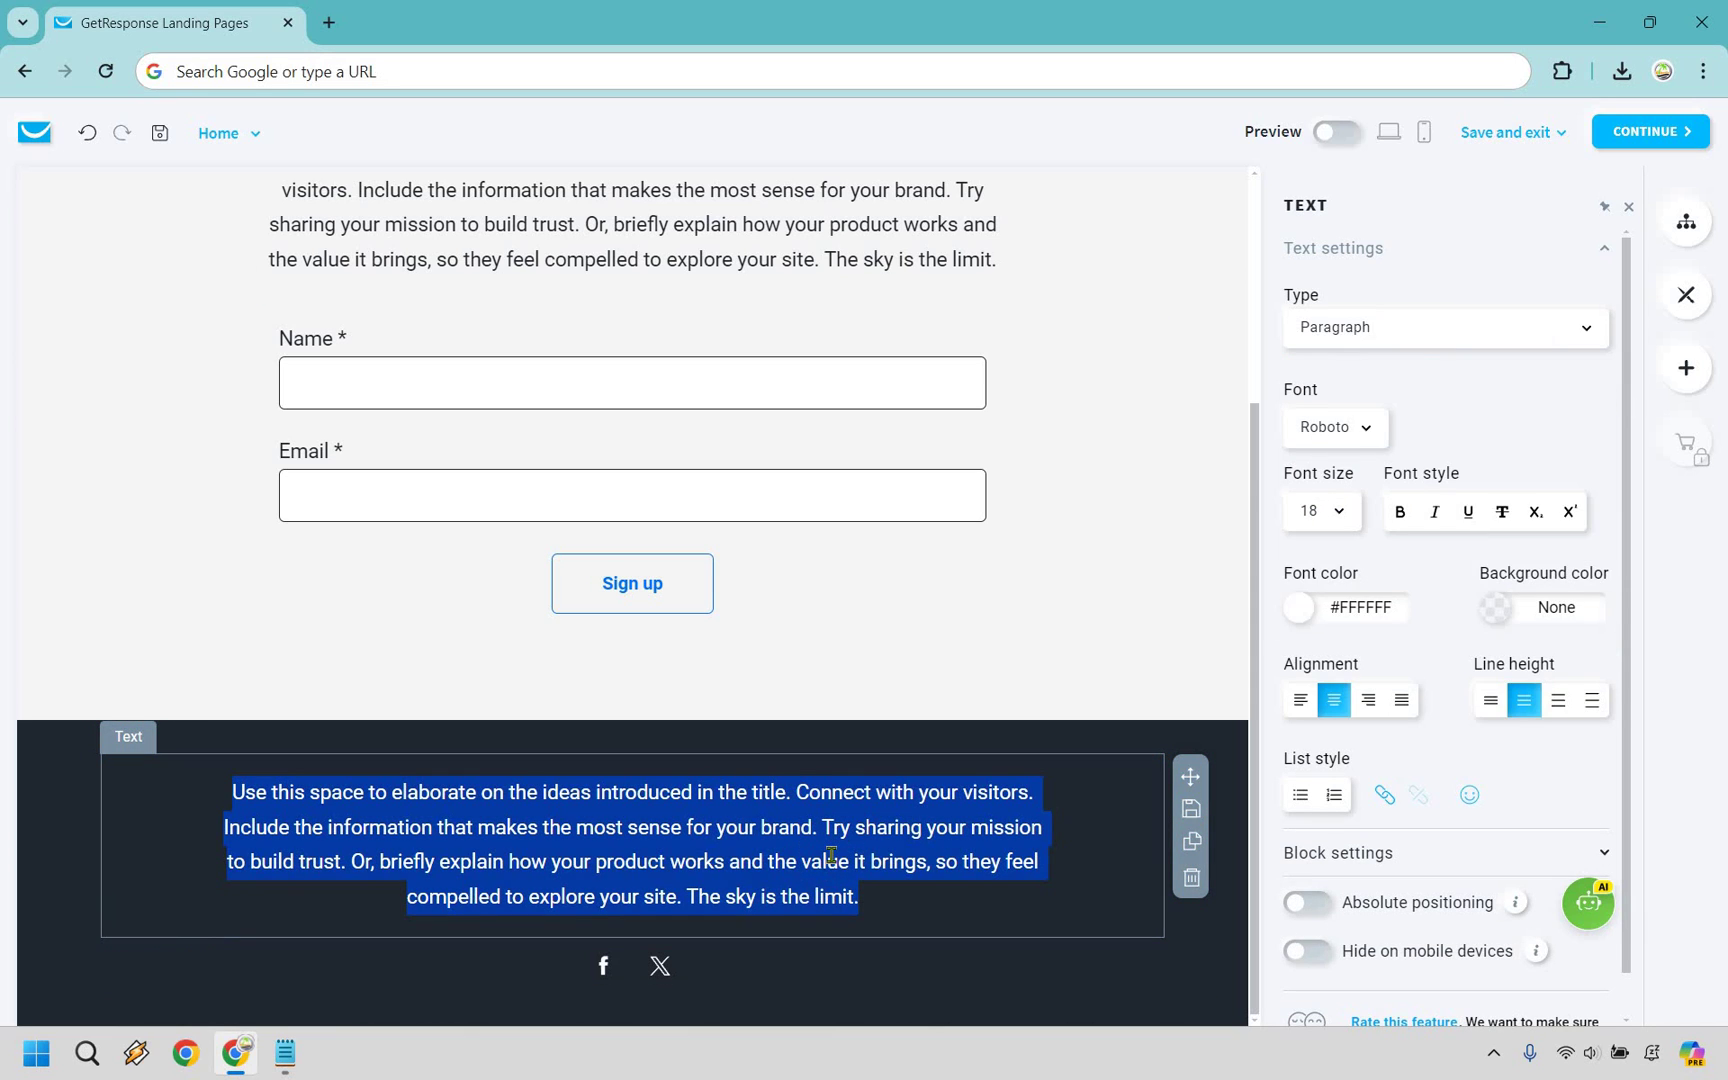
{"action": "type", "text": "Cont"}
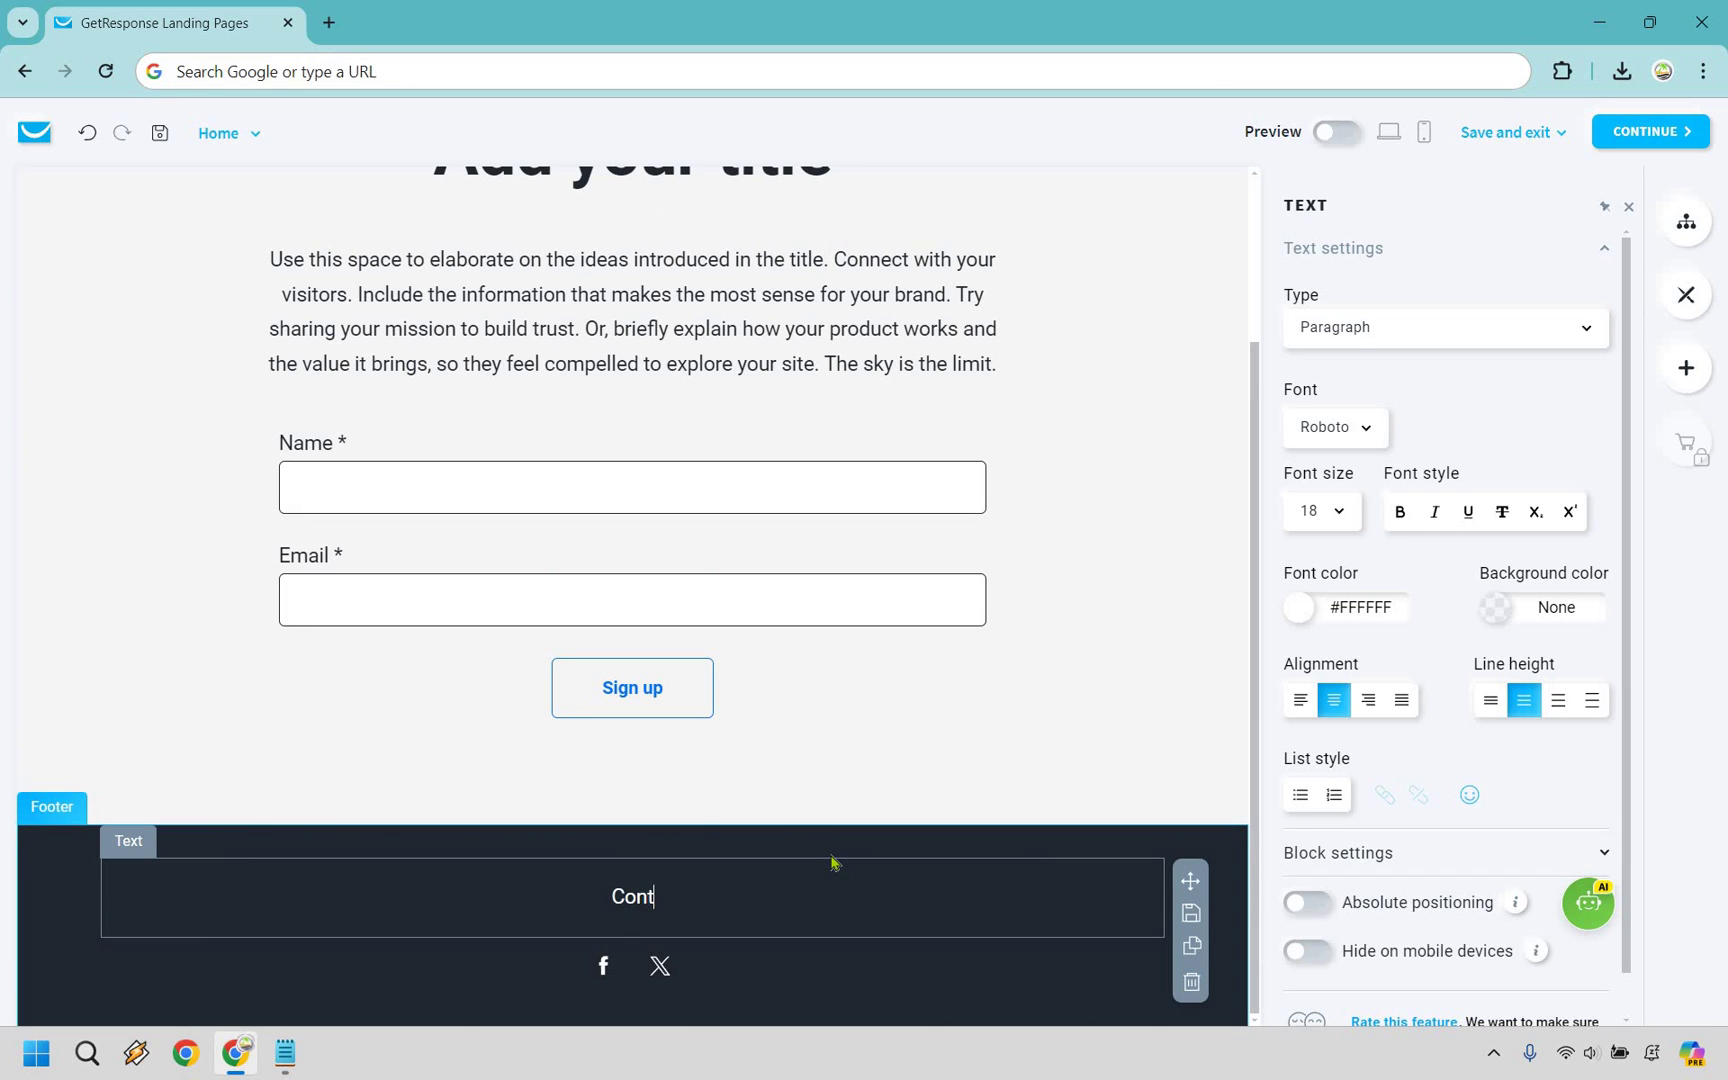
{"action": "type", "text": "act | Privacy Polic"}
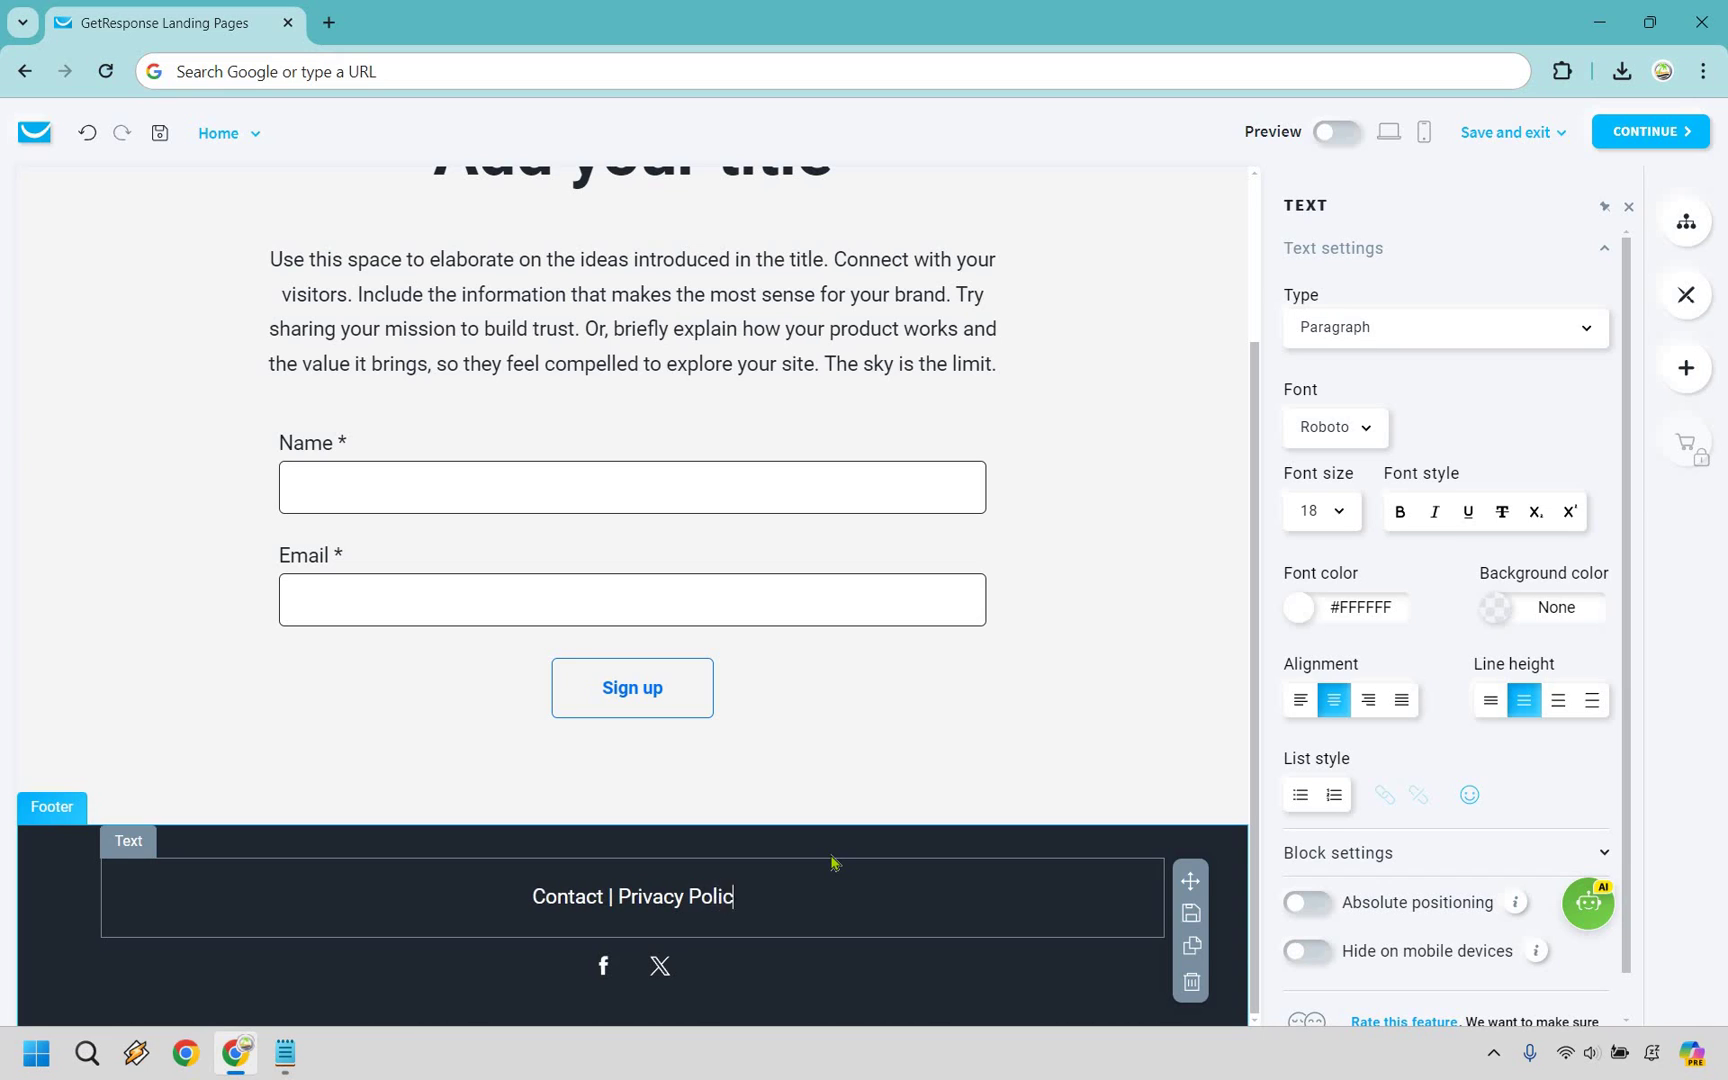
{"action": "type", "text": "y | Terms"}
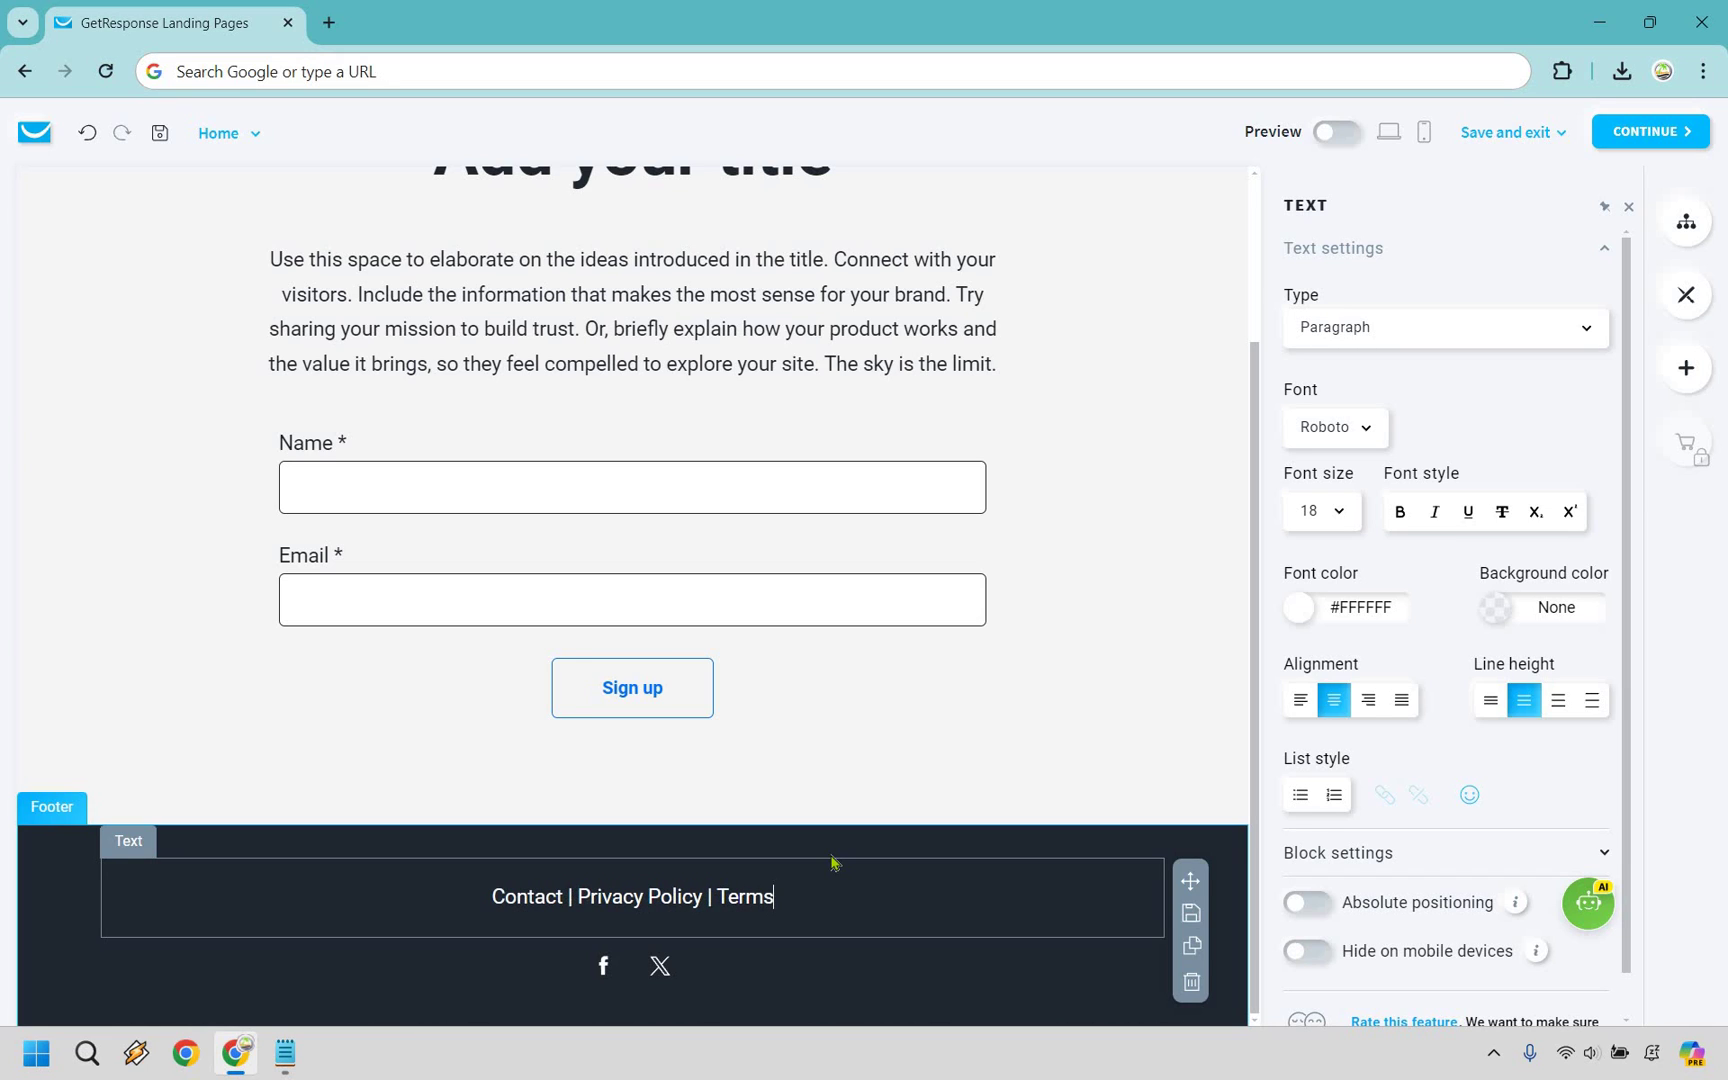
{"action": "left_click", "coordinate": [1142, 718]}
Select the sign-up form and show its list of name and email fields
{"action": "scroll", "coordinate": [876, 315], "scroll_direction": "up", "scroll_amount": 1}
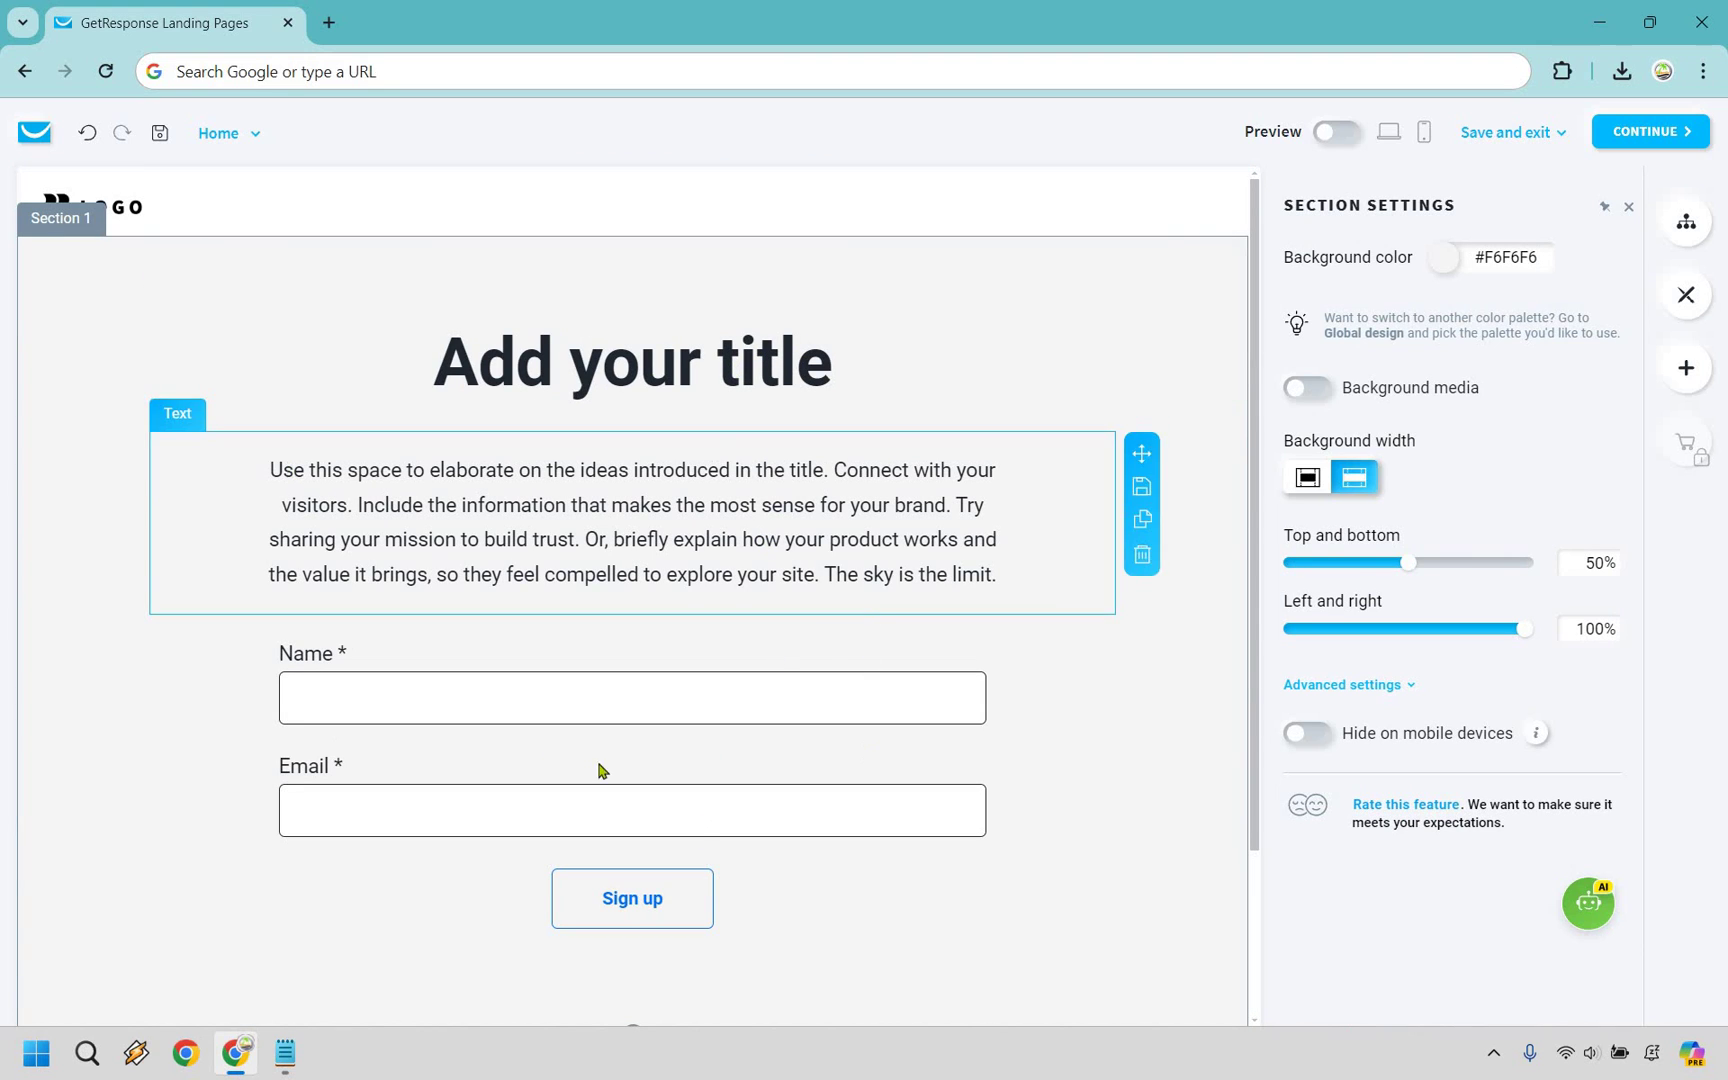
{"action": "left_click", "coordinate": [785, 699]}
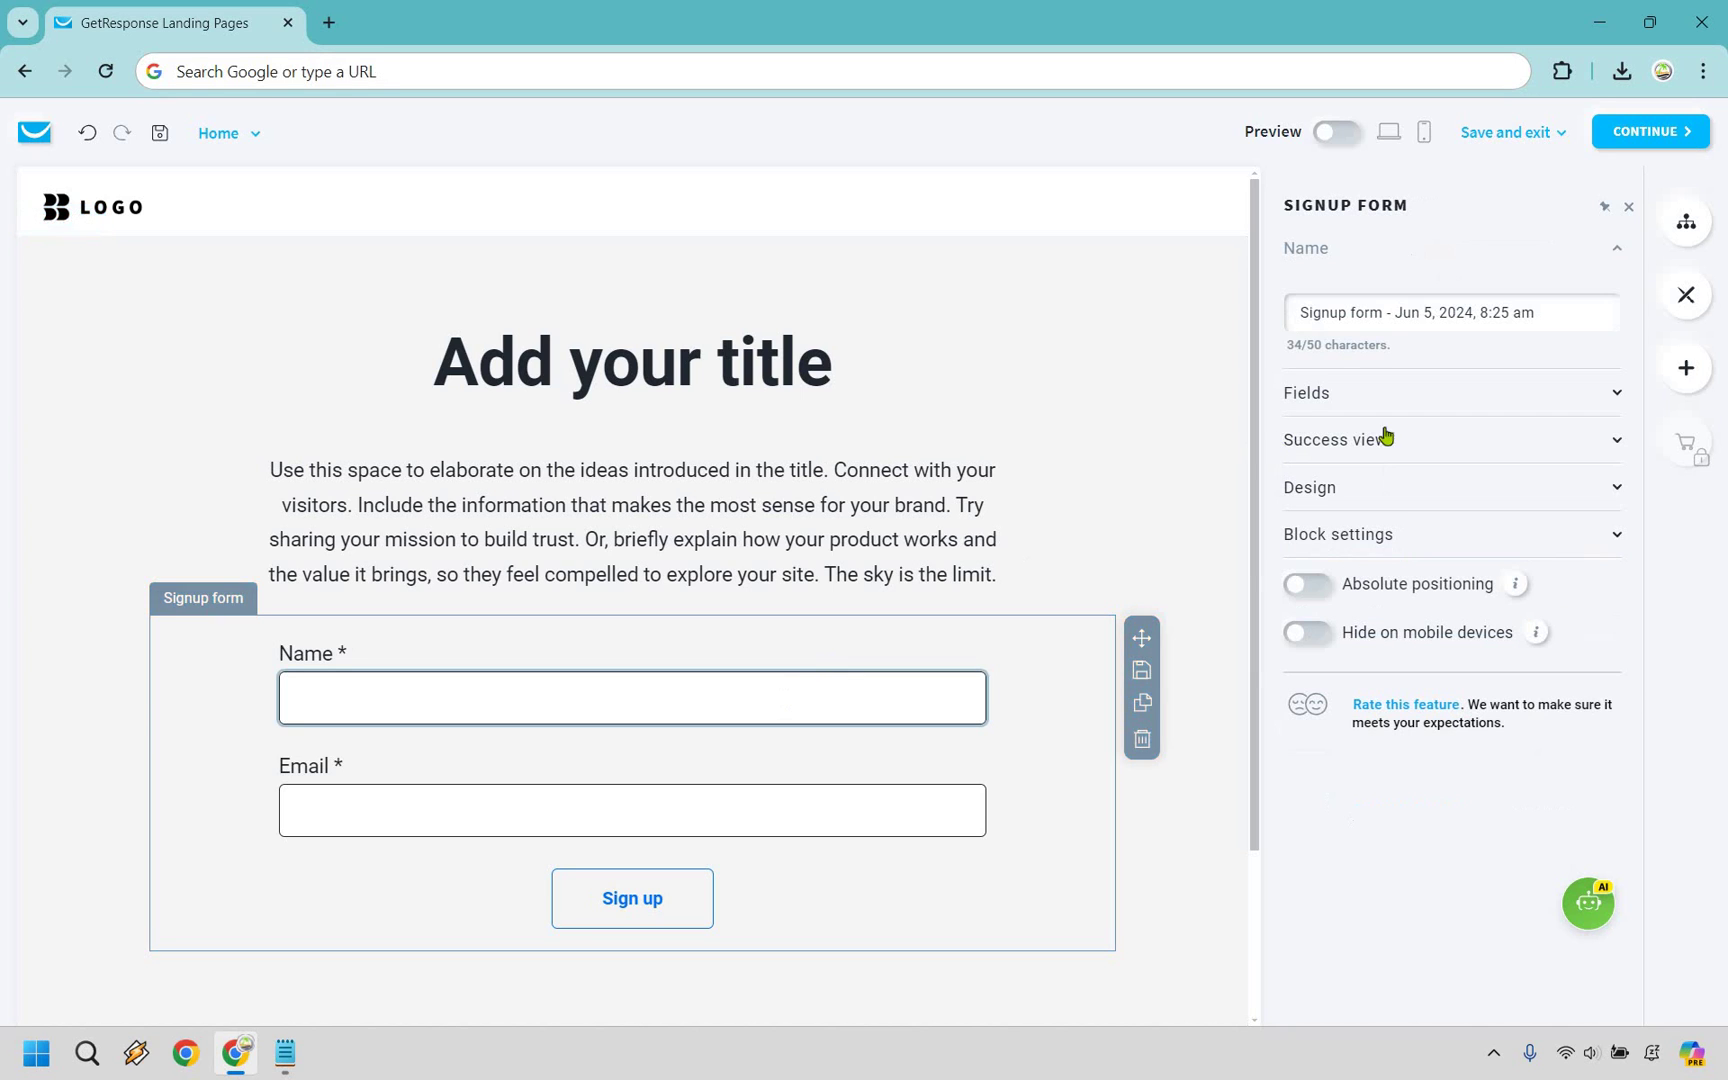
{"action": "left_click", "coordinate": [1618, 393]}
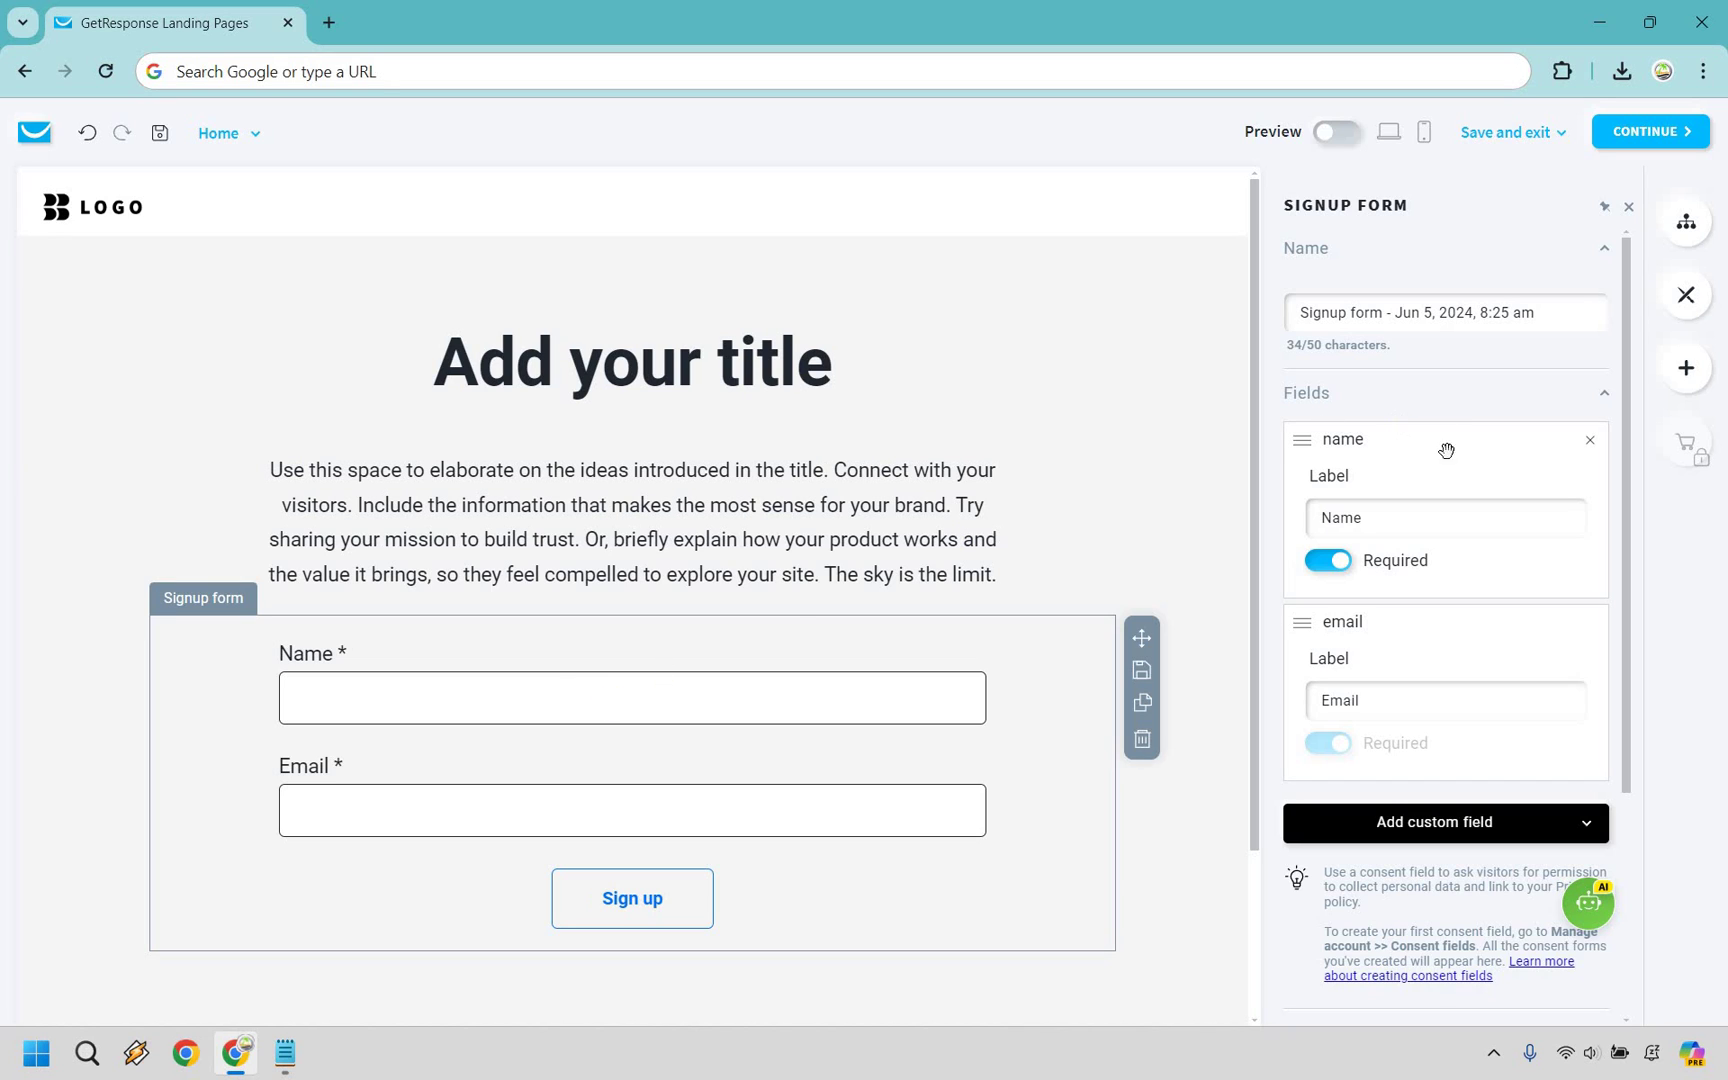
Remove the name field from the sign-up form and duplicate the description paragraph
{"action": "left_click", "coordinate": [1590, 440]}
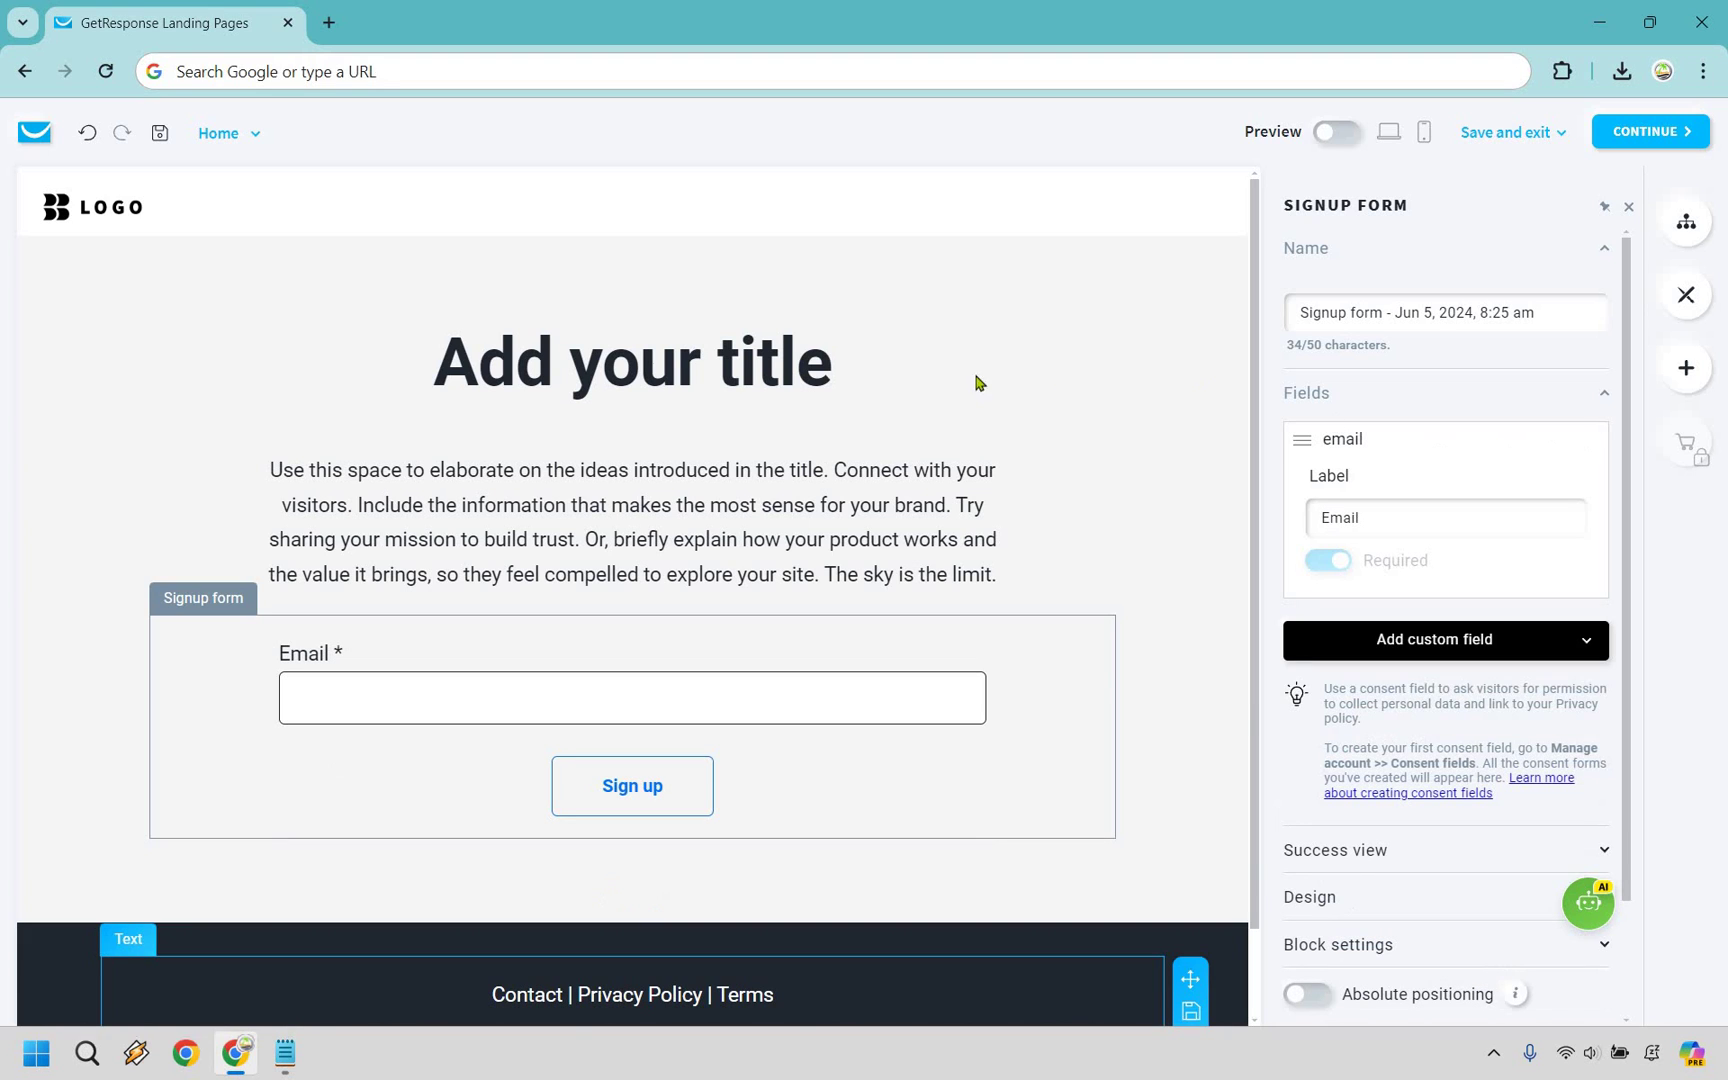
{"action": "triple_click", "coordinate": [669, 363]}
{"action": "left_click", "coordinate": [1100, 497]}
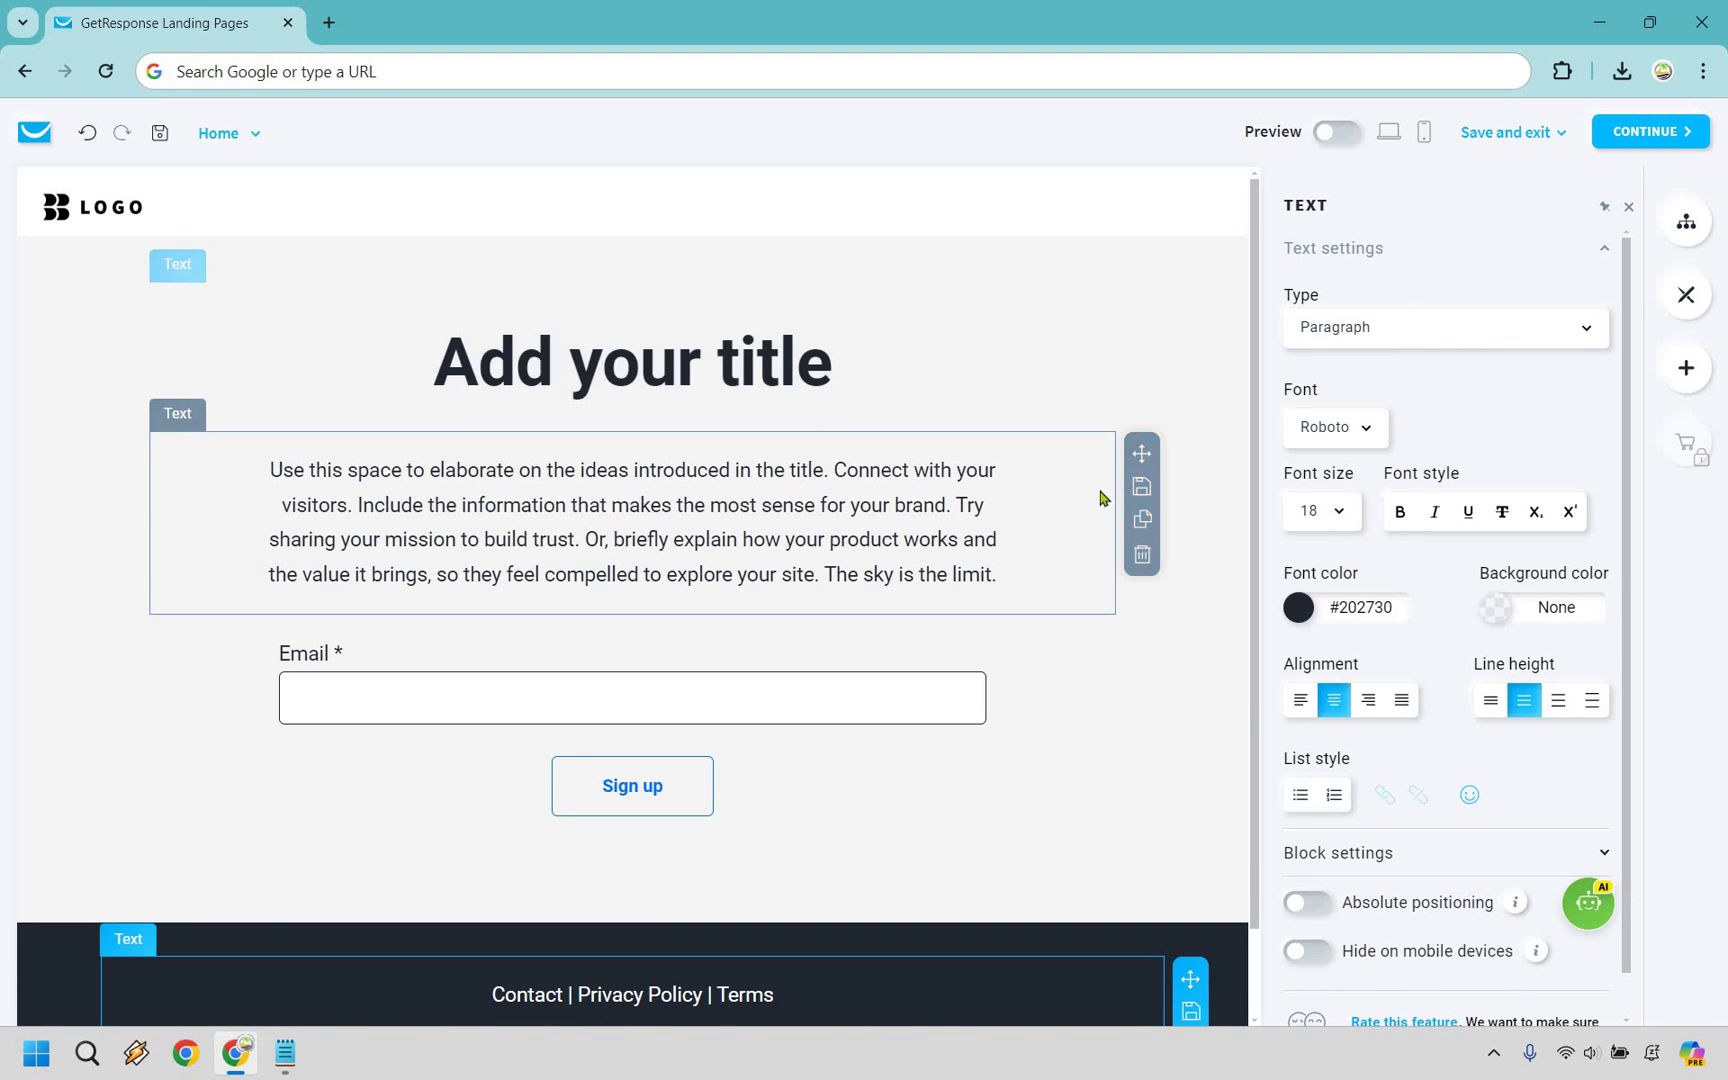
{"action": "left_click", "coordinate": [1141, 520]}
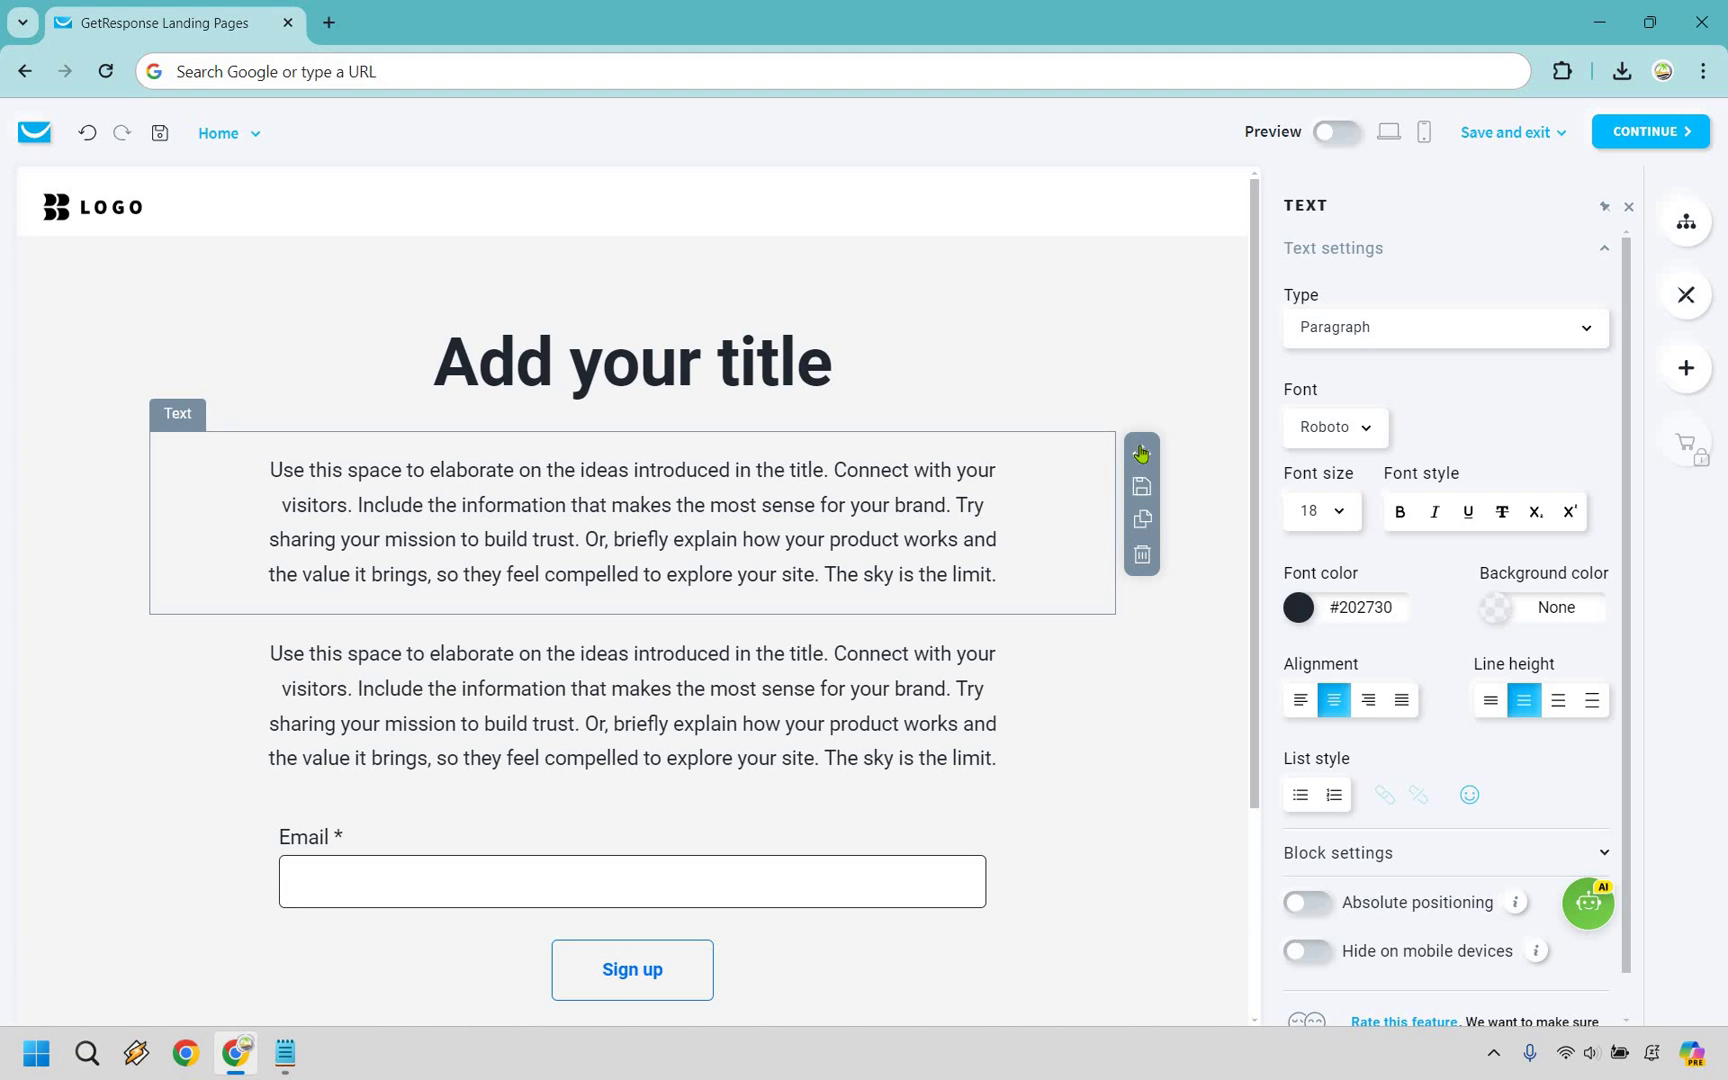
Move the copied paragraph above the title and retype it as '[Free Cheatsheet Reveals]'
{"action": "left_click_drag", "start_coordinate": [1141, 453], "coordinate": [860, 358]}
{"action": "triple_click", "coordinate": [866, 357]}
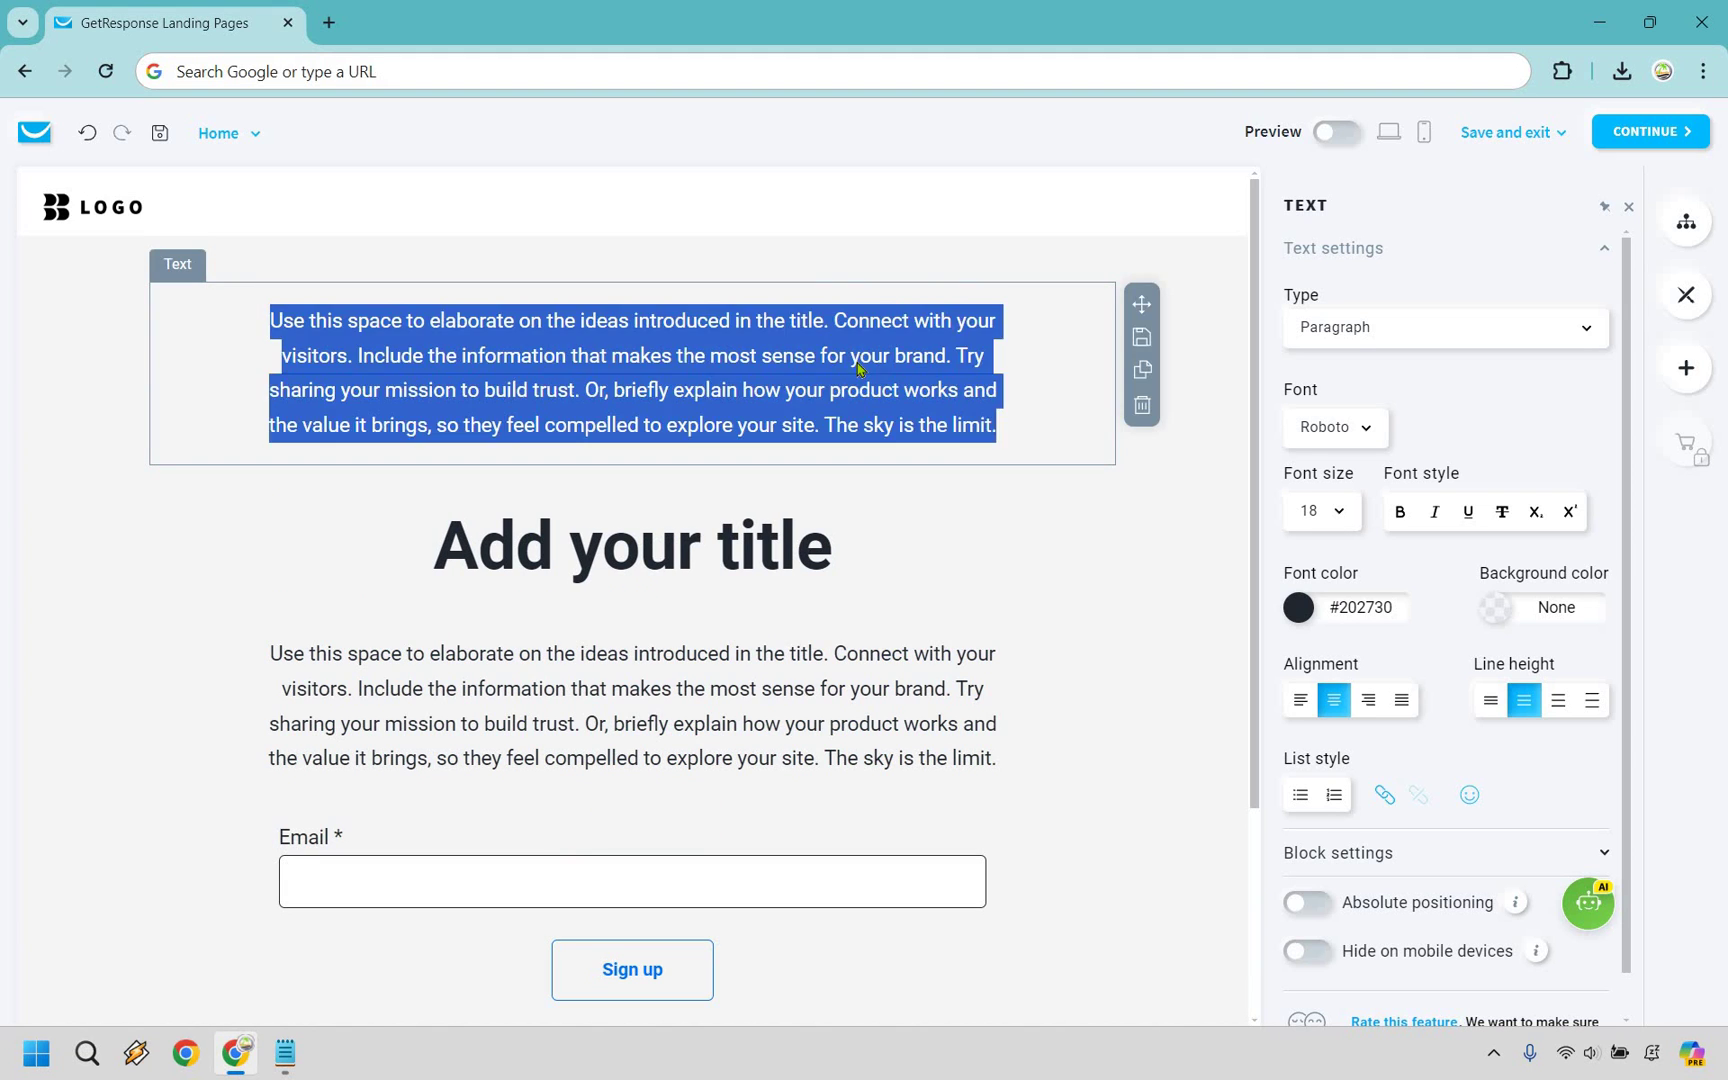
{"action": "type", "text": "[Free "}
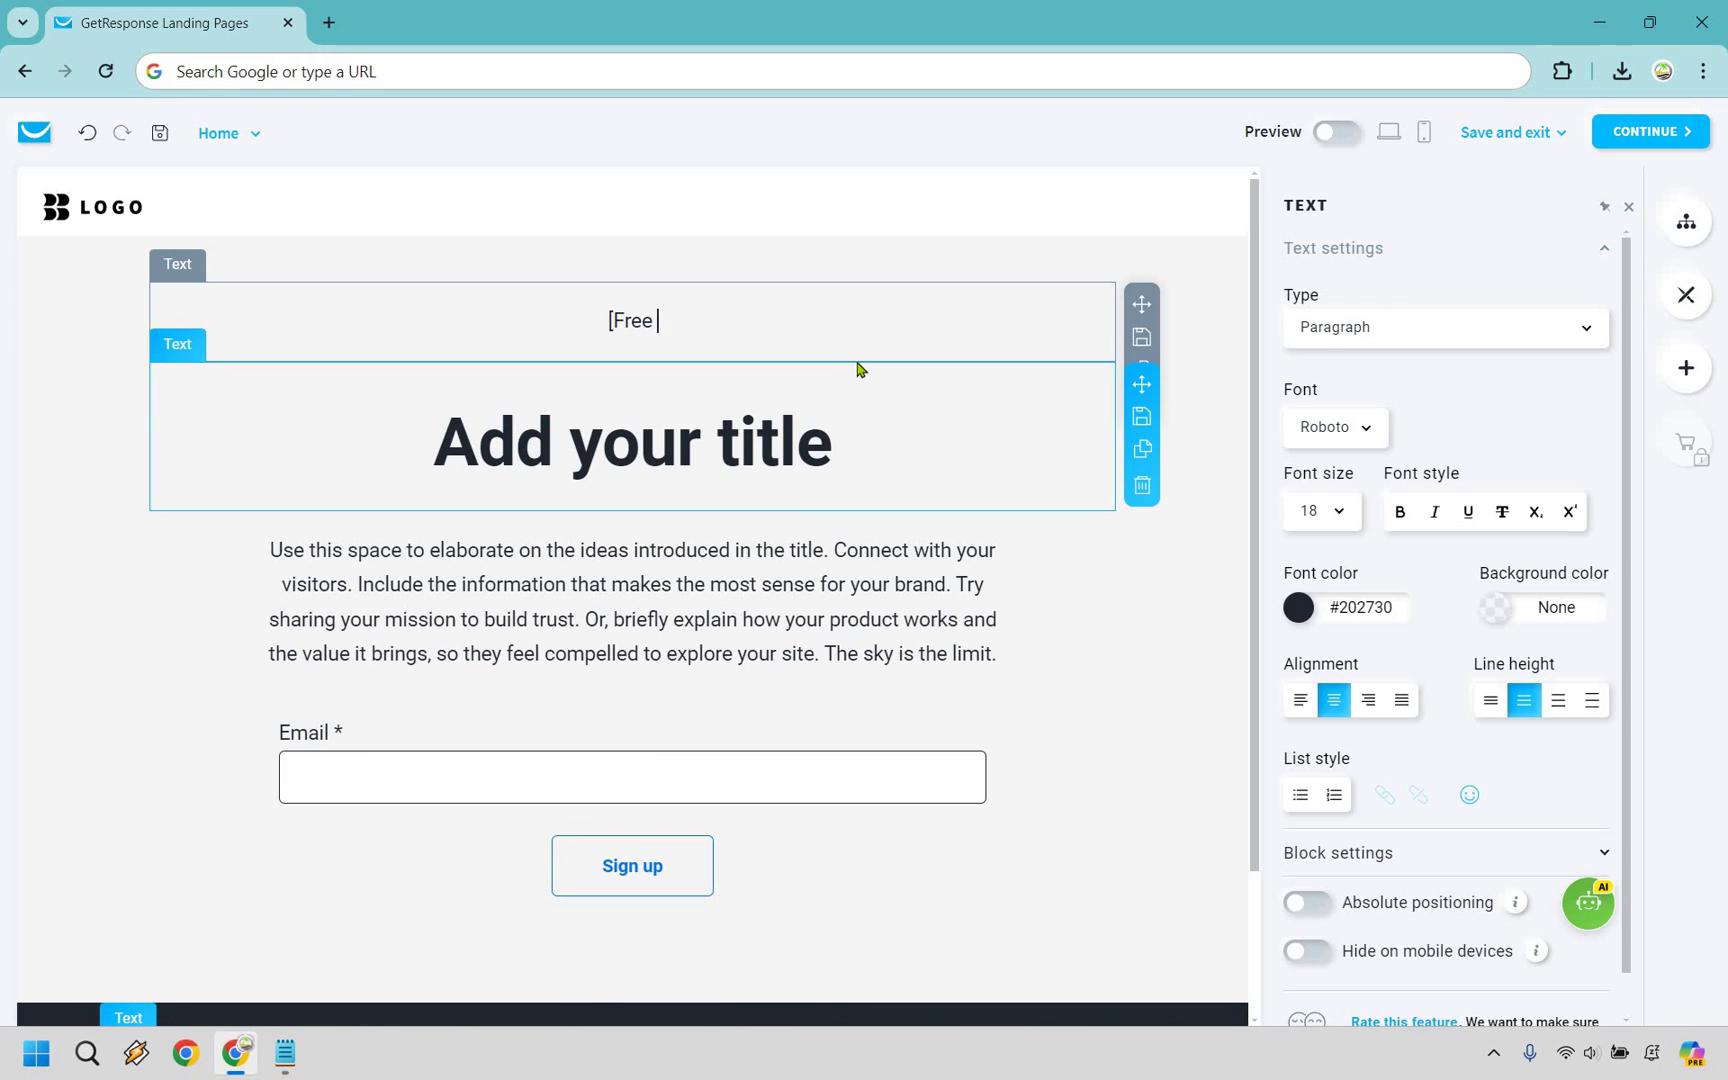
{"action": "type", "text": "X Reveals"}
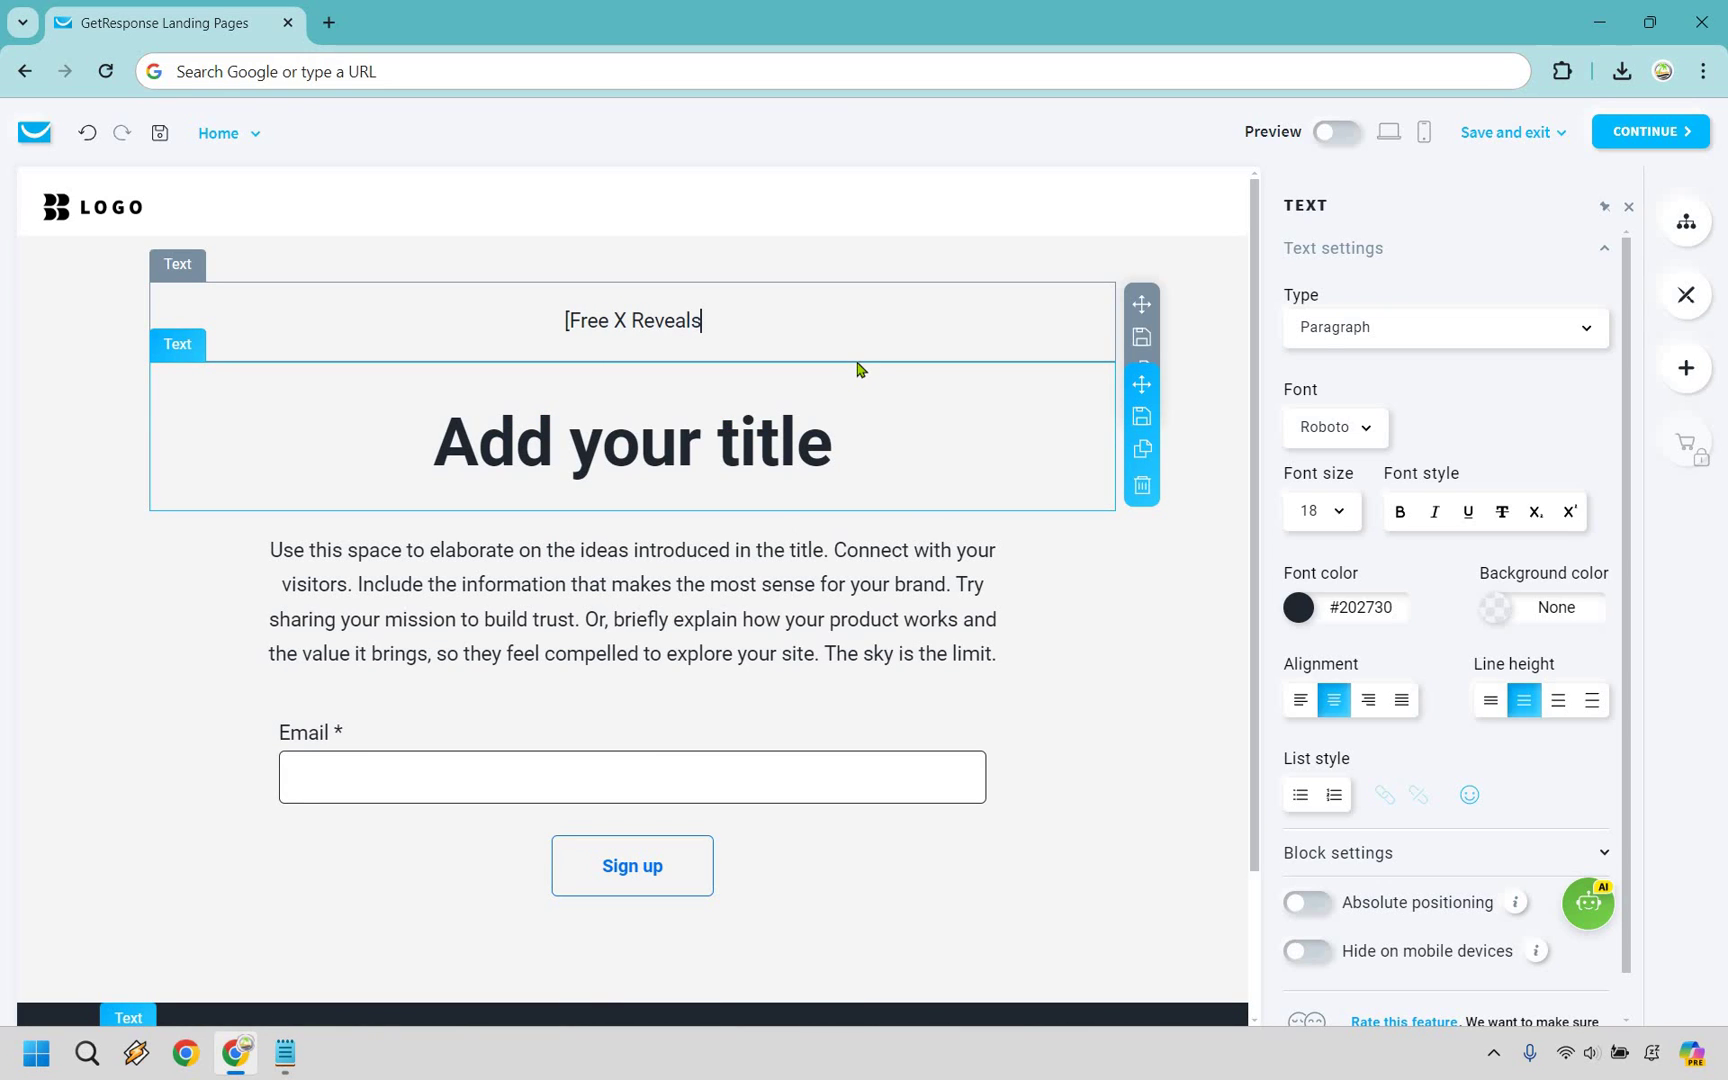
{"action": "type", "text": "]"}
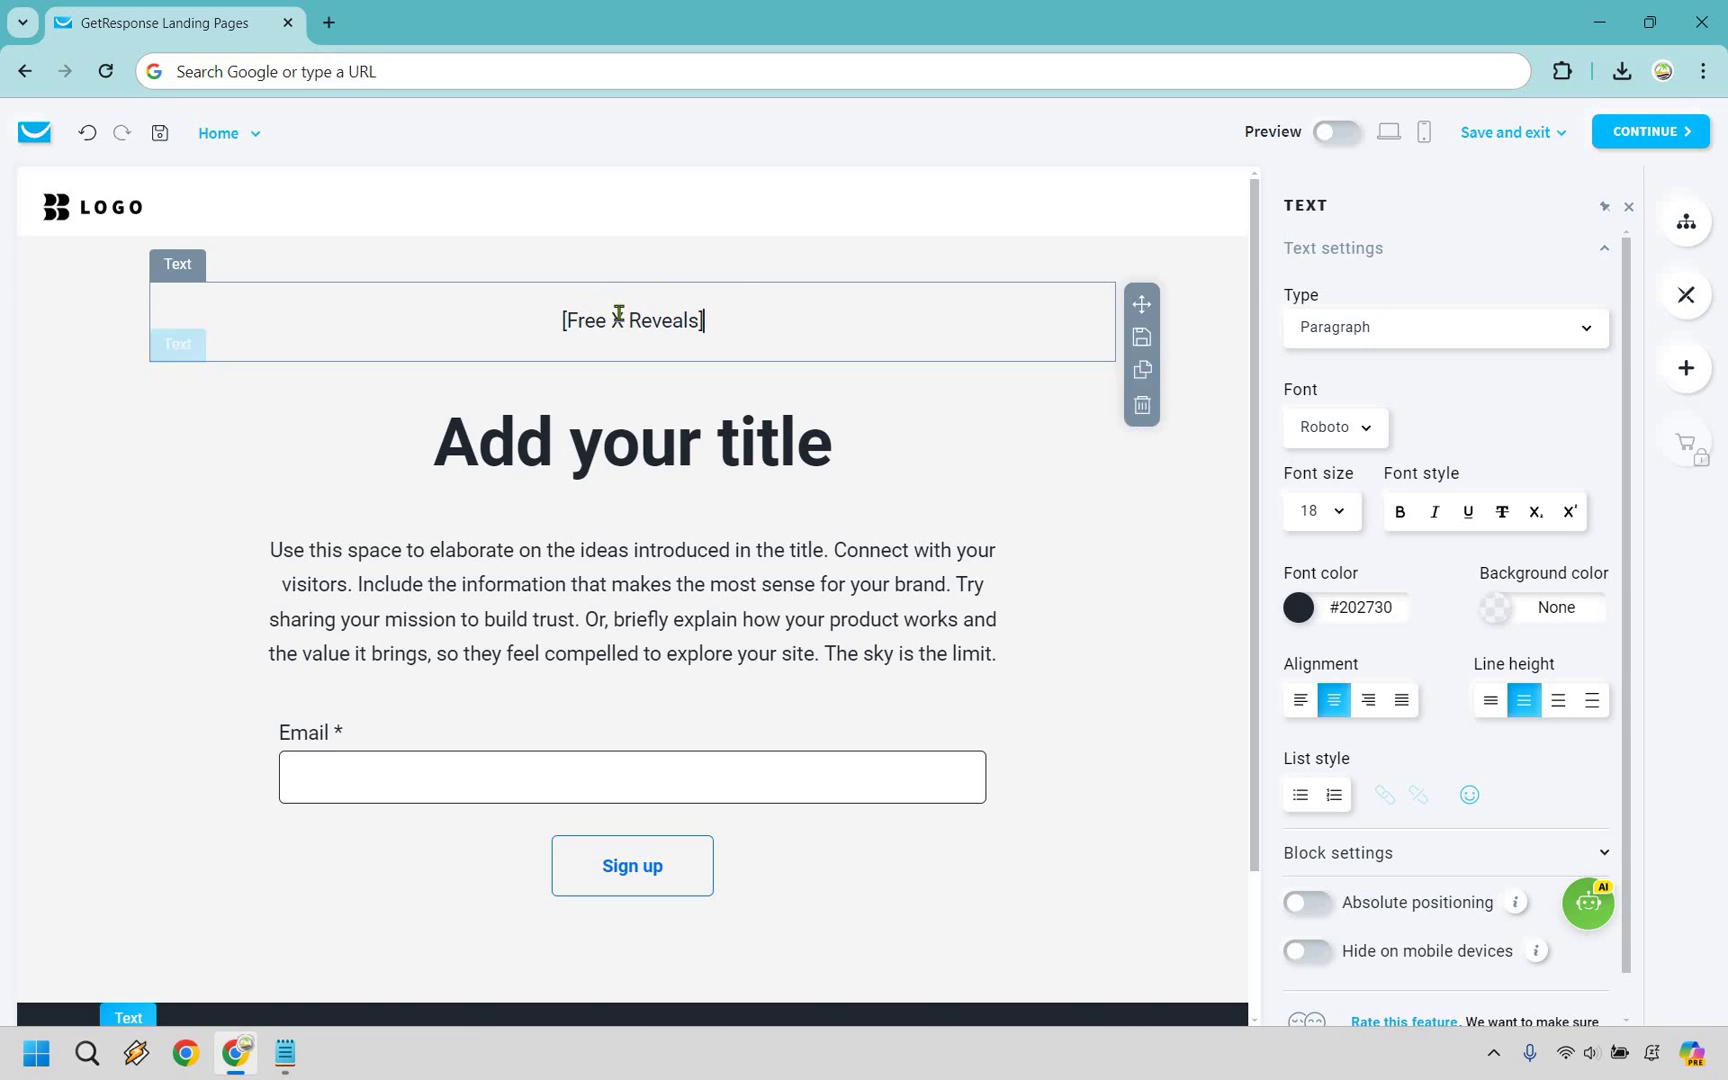
{"action": "key", "text": "Left"}
{"action": "key", "text": "Left"}
{"action": "key", "text": "Left"}
{"action": "key", "text": "Left"}
{"action": "key", "text": "Left"}
{"action": "key", "text": "Left"}
{"action": "key", "text": "Left"}
{"action": "key", "text": "Left"}
{"action": "key", "text": "Left"}
{"action": "key", "text": "BackSpace"}
{"action": "type", "text": "Cheatsheet"}
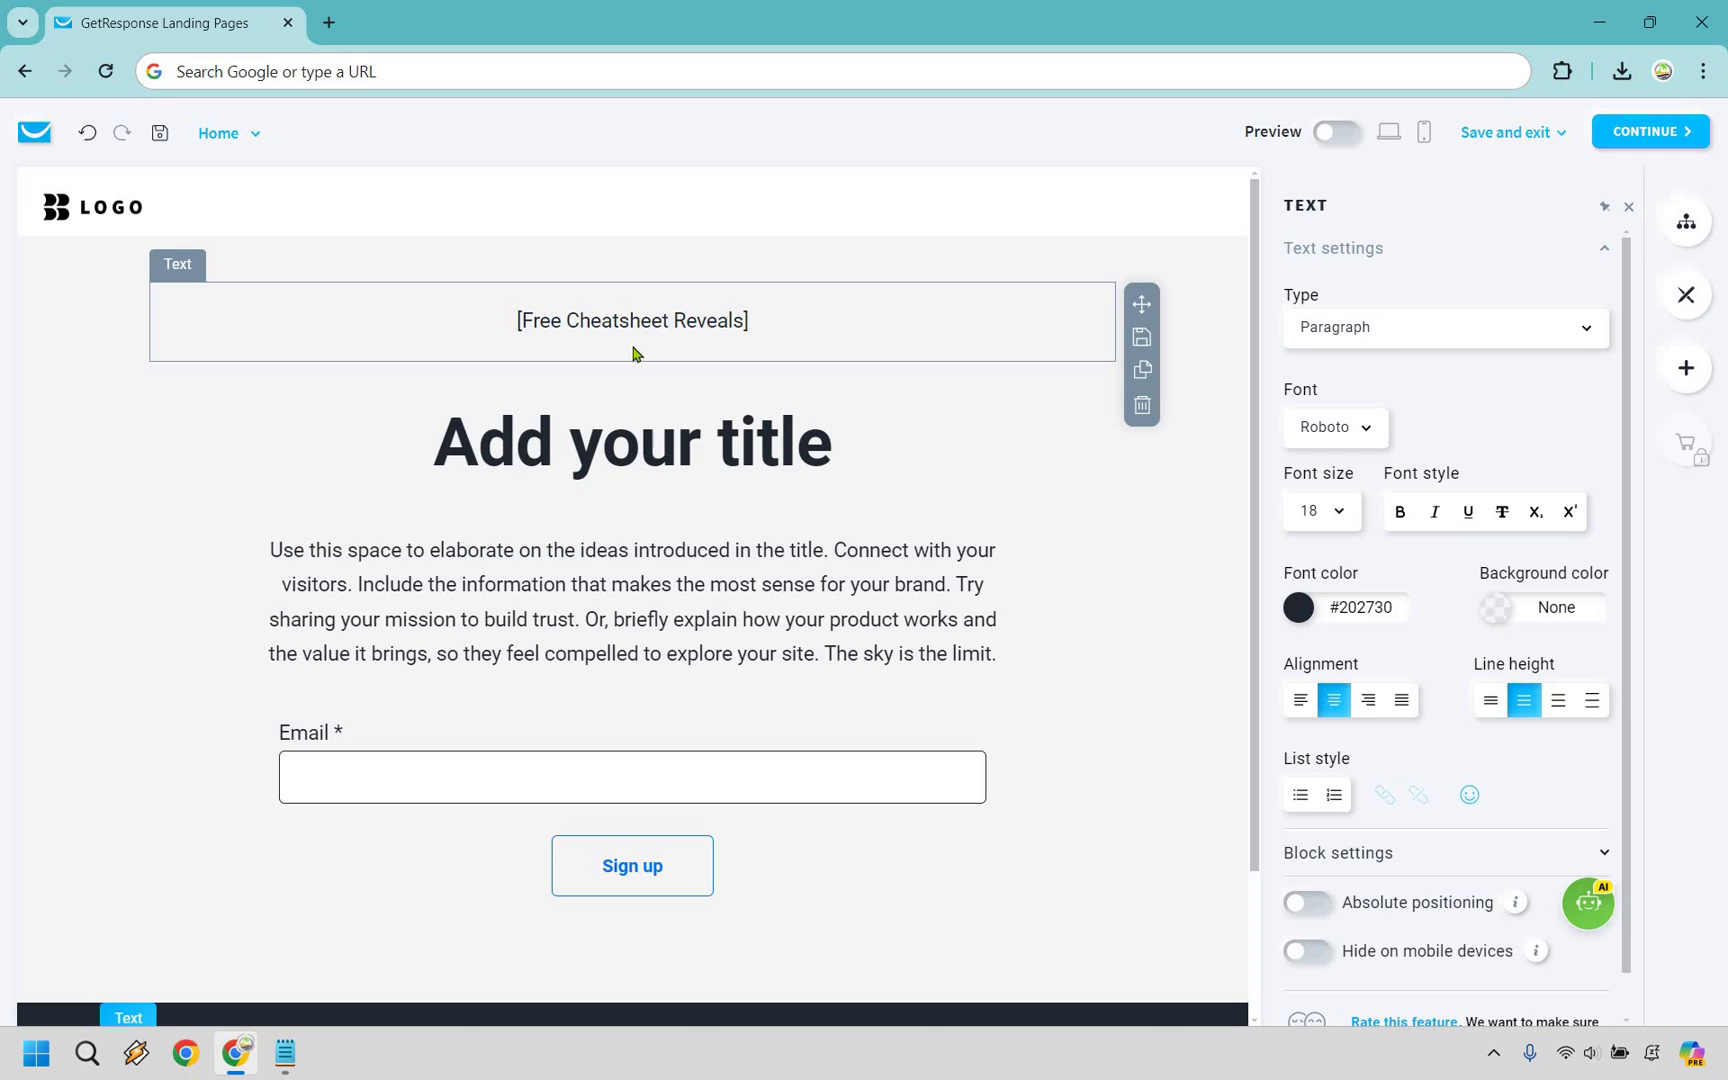
Rewrite the headline as 'How To Launch Your Online Business'
{"action": "left_click", "coordinate": [666, 447]}
{"action": "double_click", "coordinate": [666, 447]}
{"action": "triple_click", "coordinate": [666, 447]}
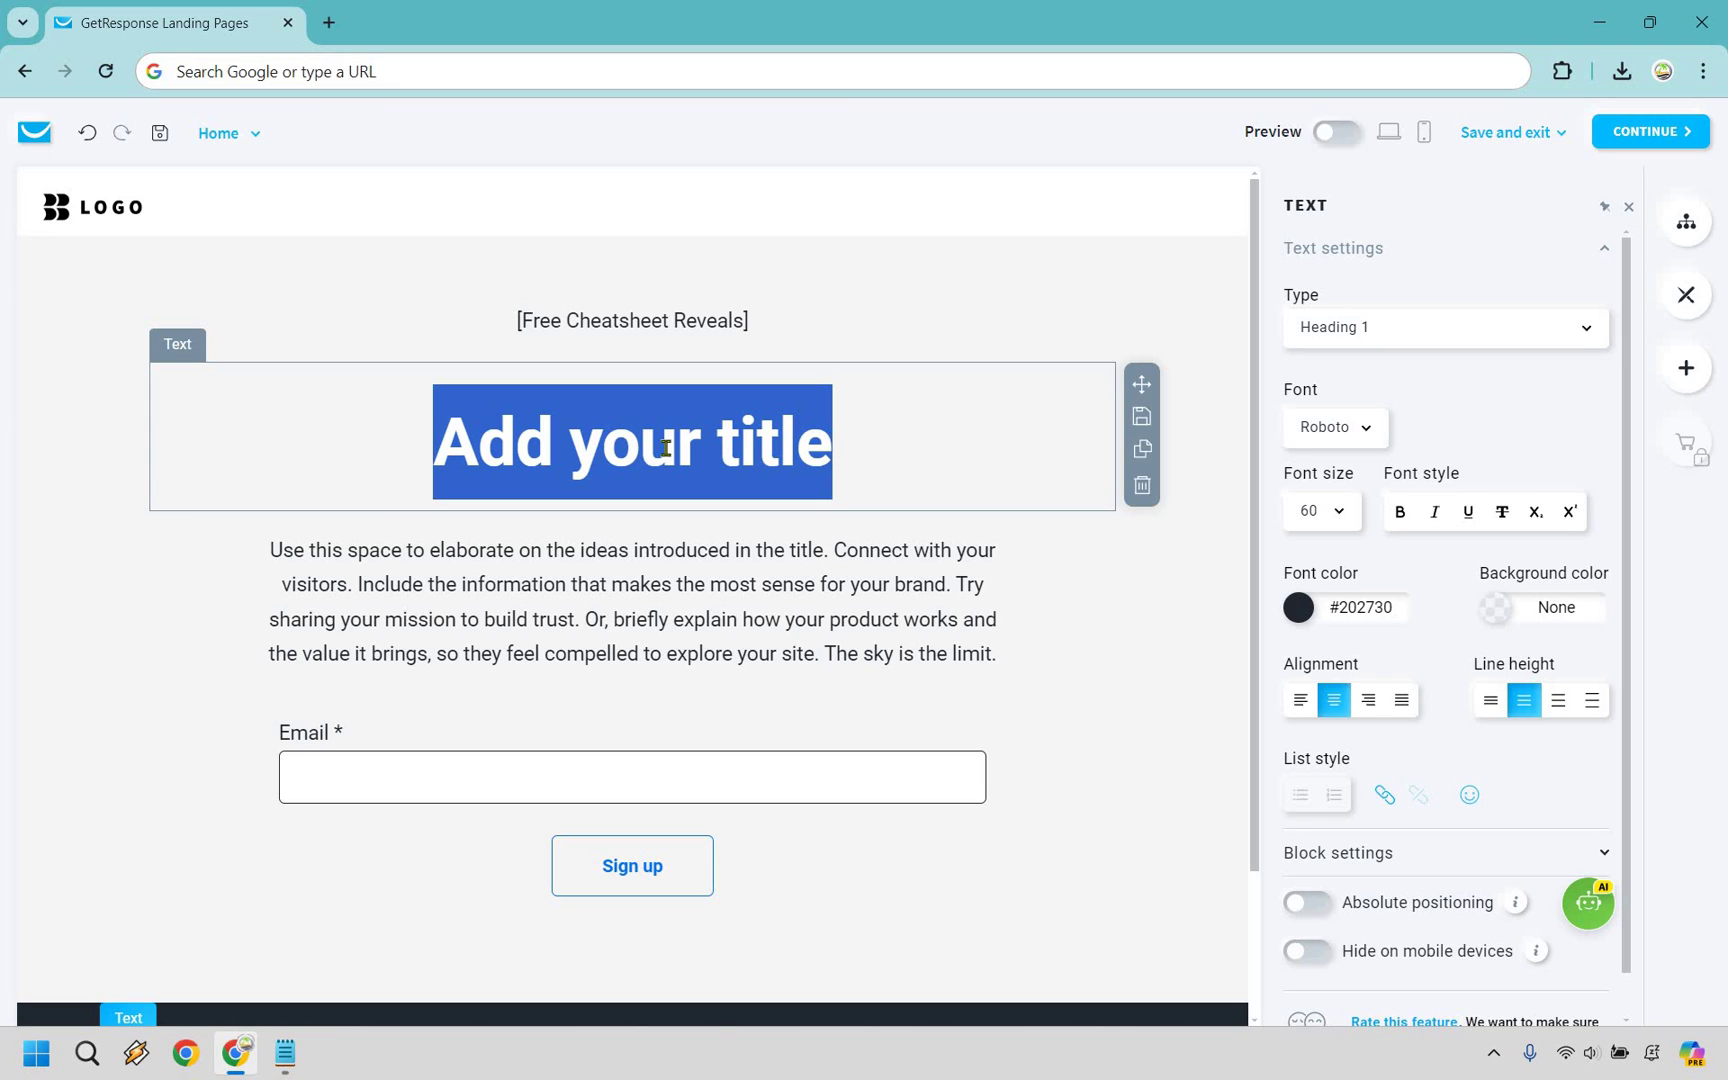
{"action": "type", "text": "How T"}
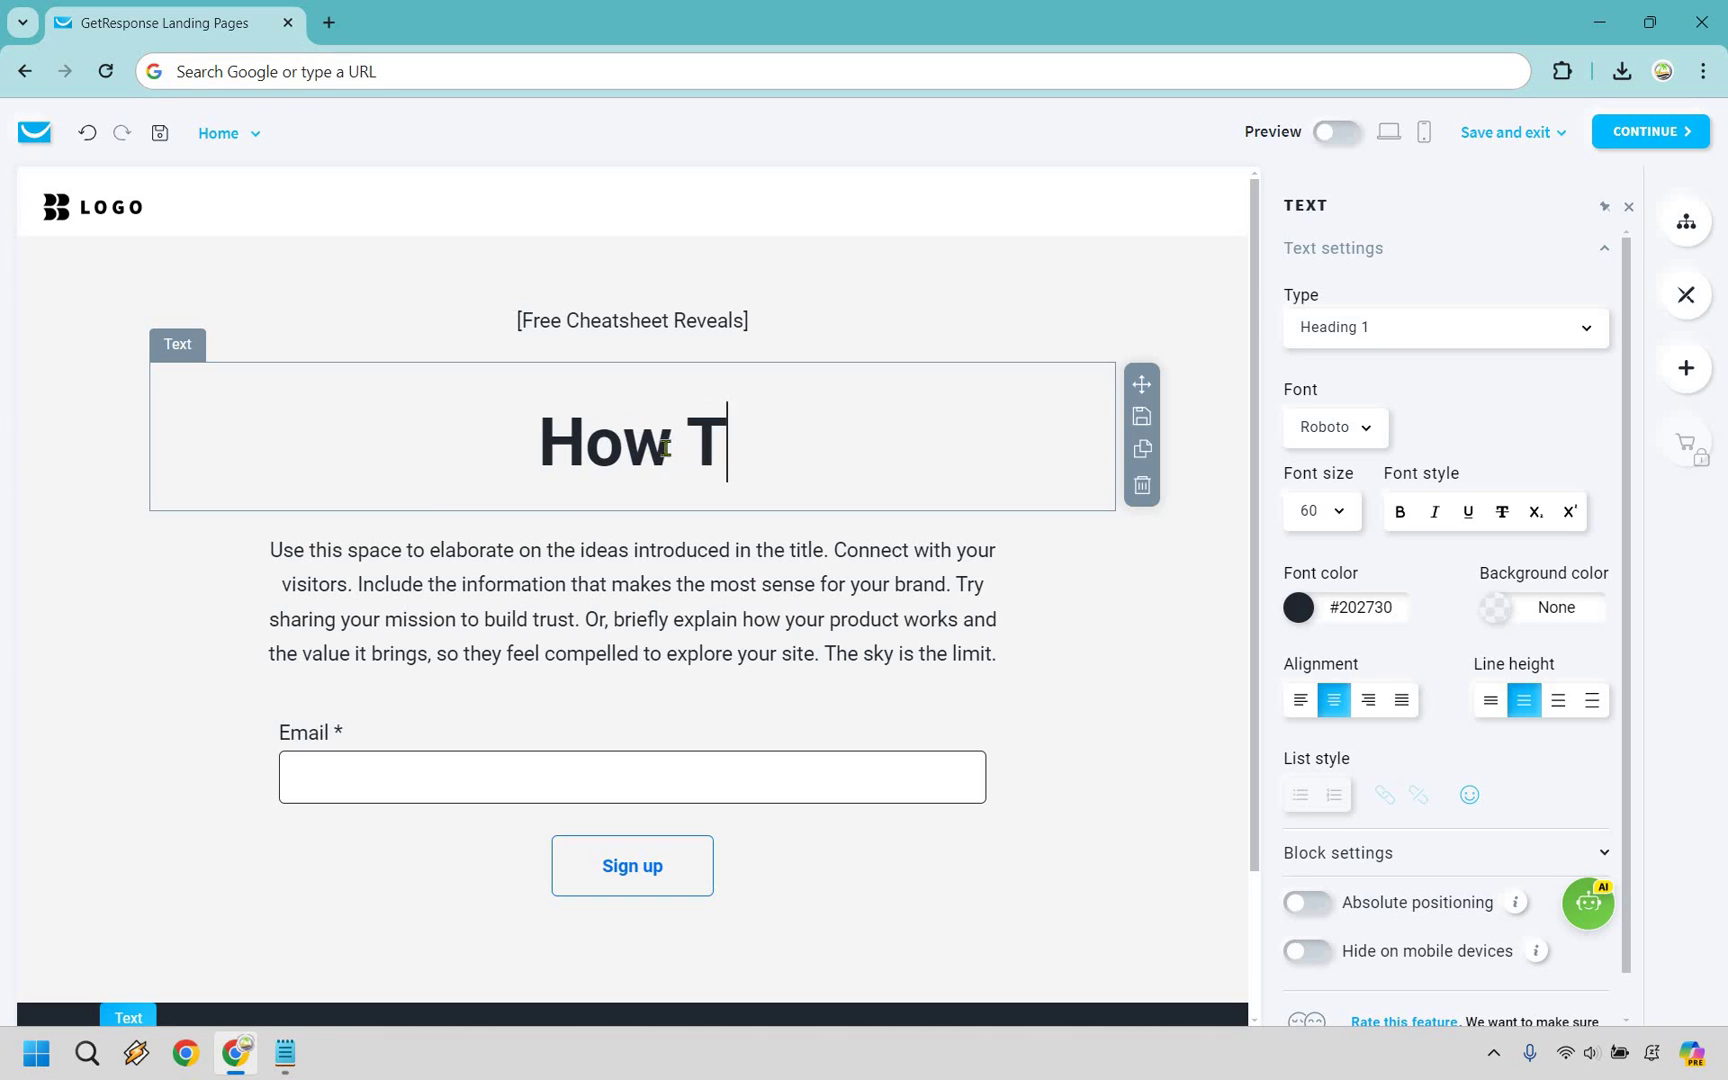
{"action": "type", "text": "o Yay Without Boo"}
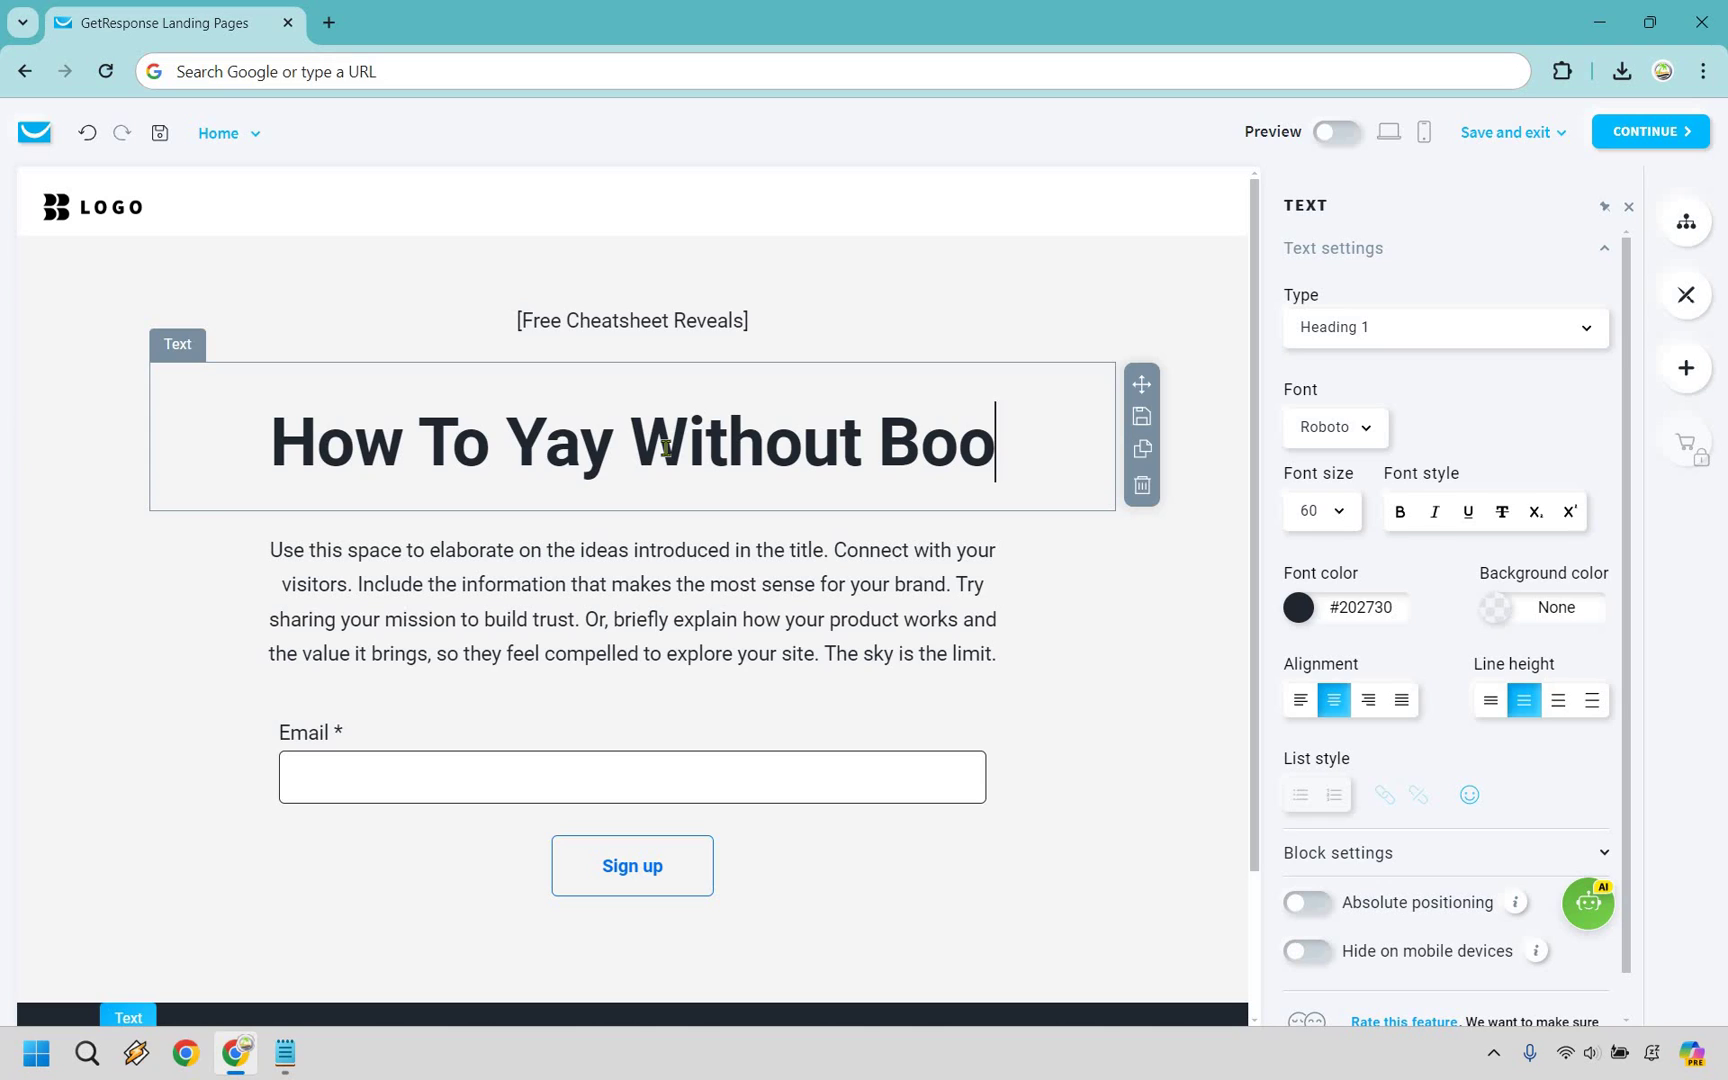
{"action": "double_click", "coordinate": [603, 452]}
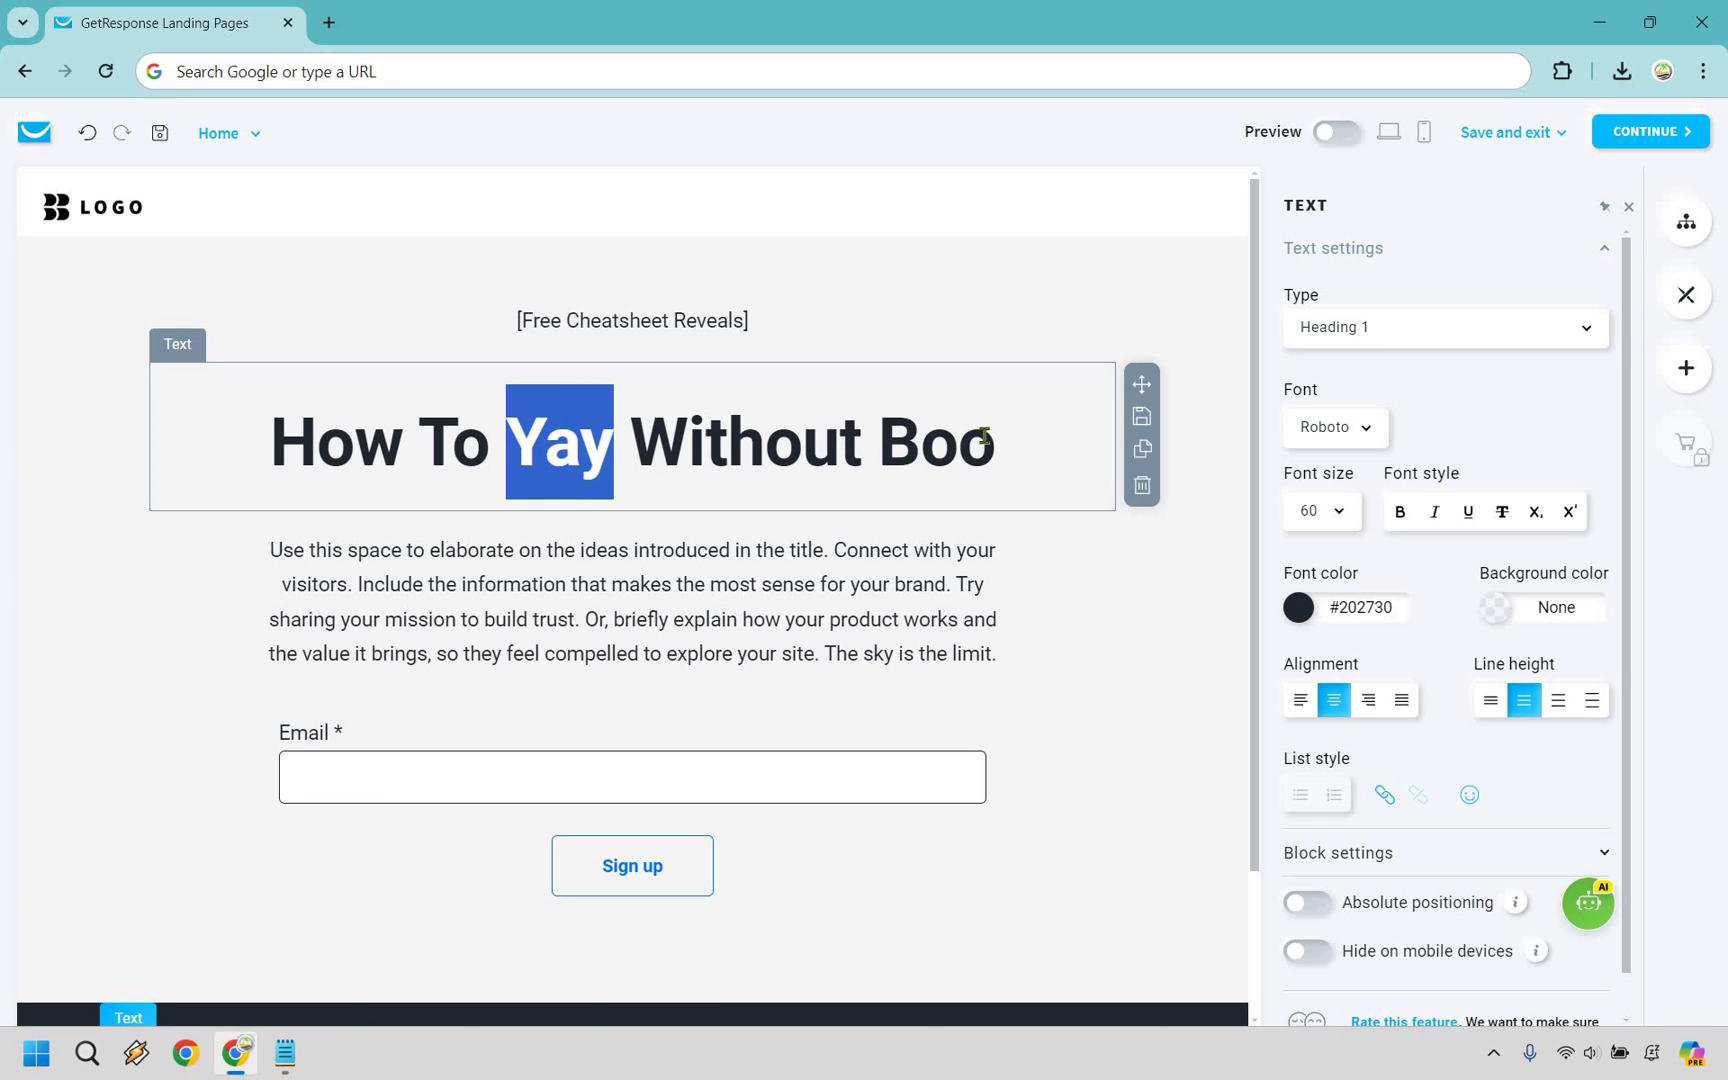
{"action": "left_click_drag", "start_coordinate": [880, 441], "coordinate": [988, 441]}
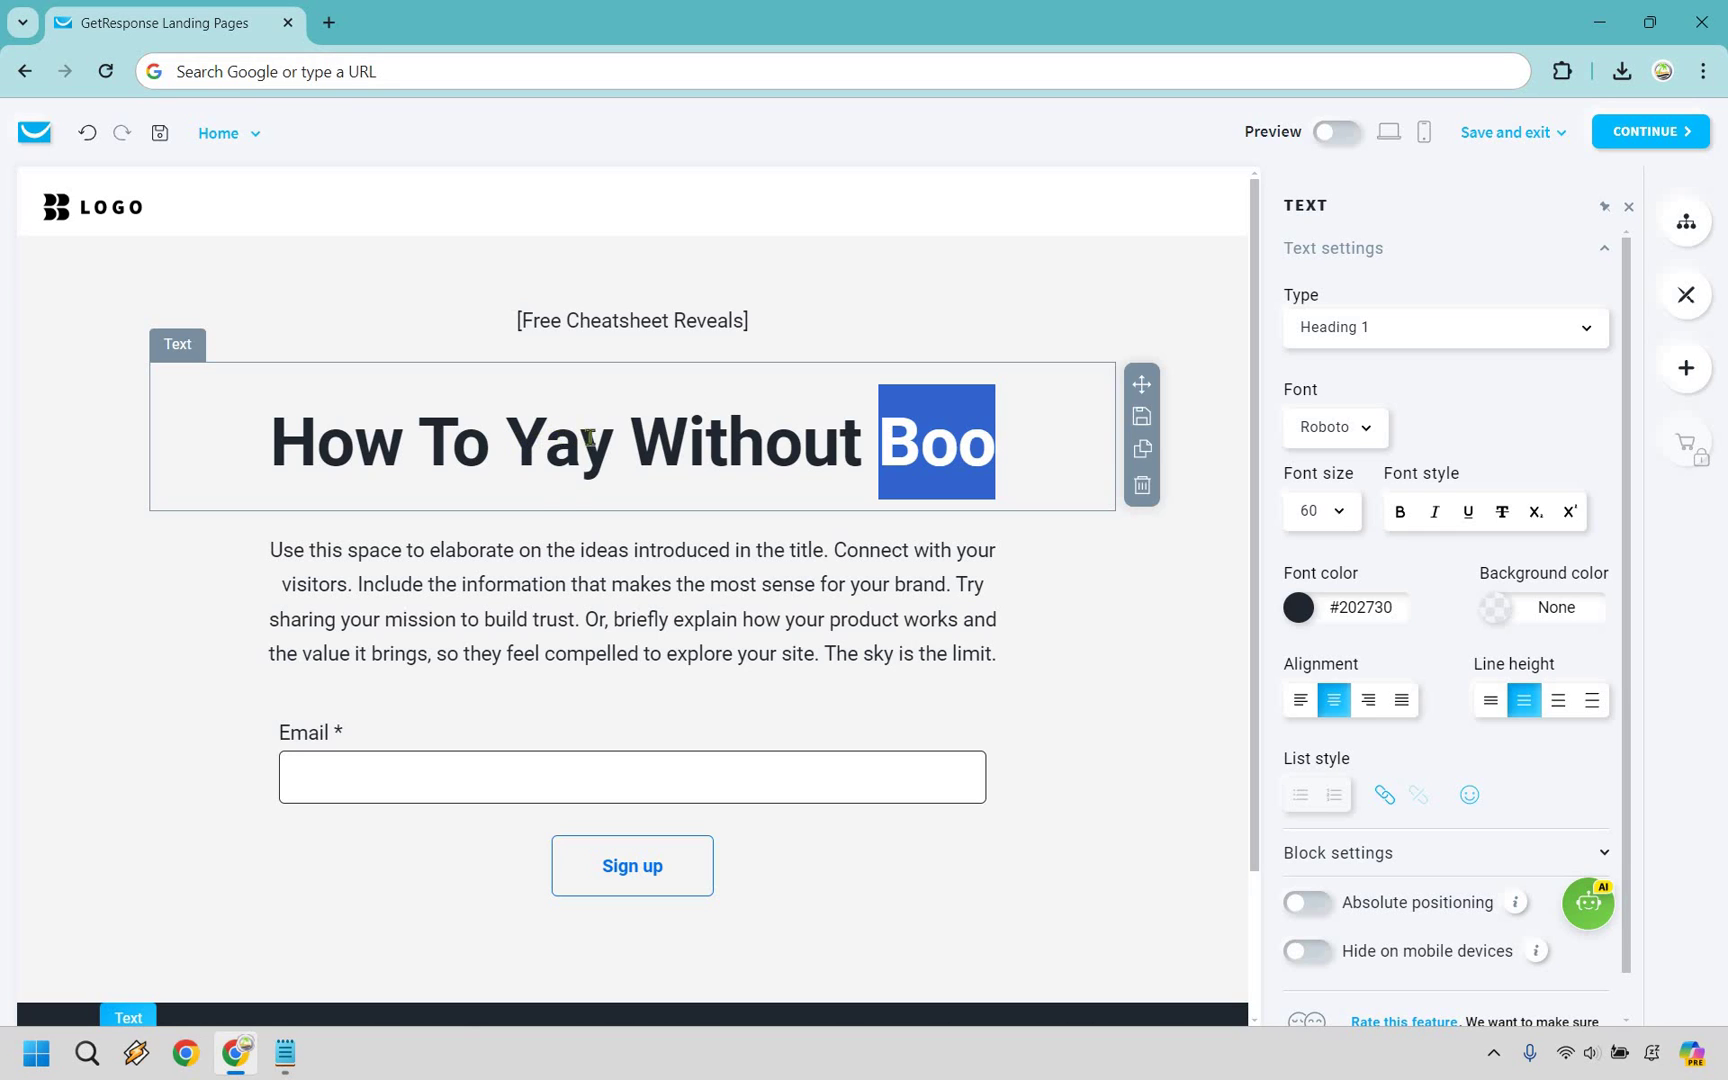
{"action": "left_click_drag", "start_coordinate": [507, 441], "coordinate": [614, 440]}
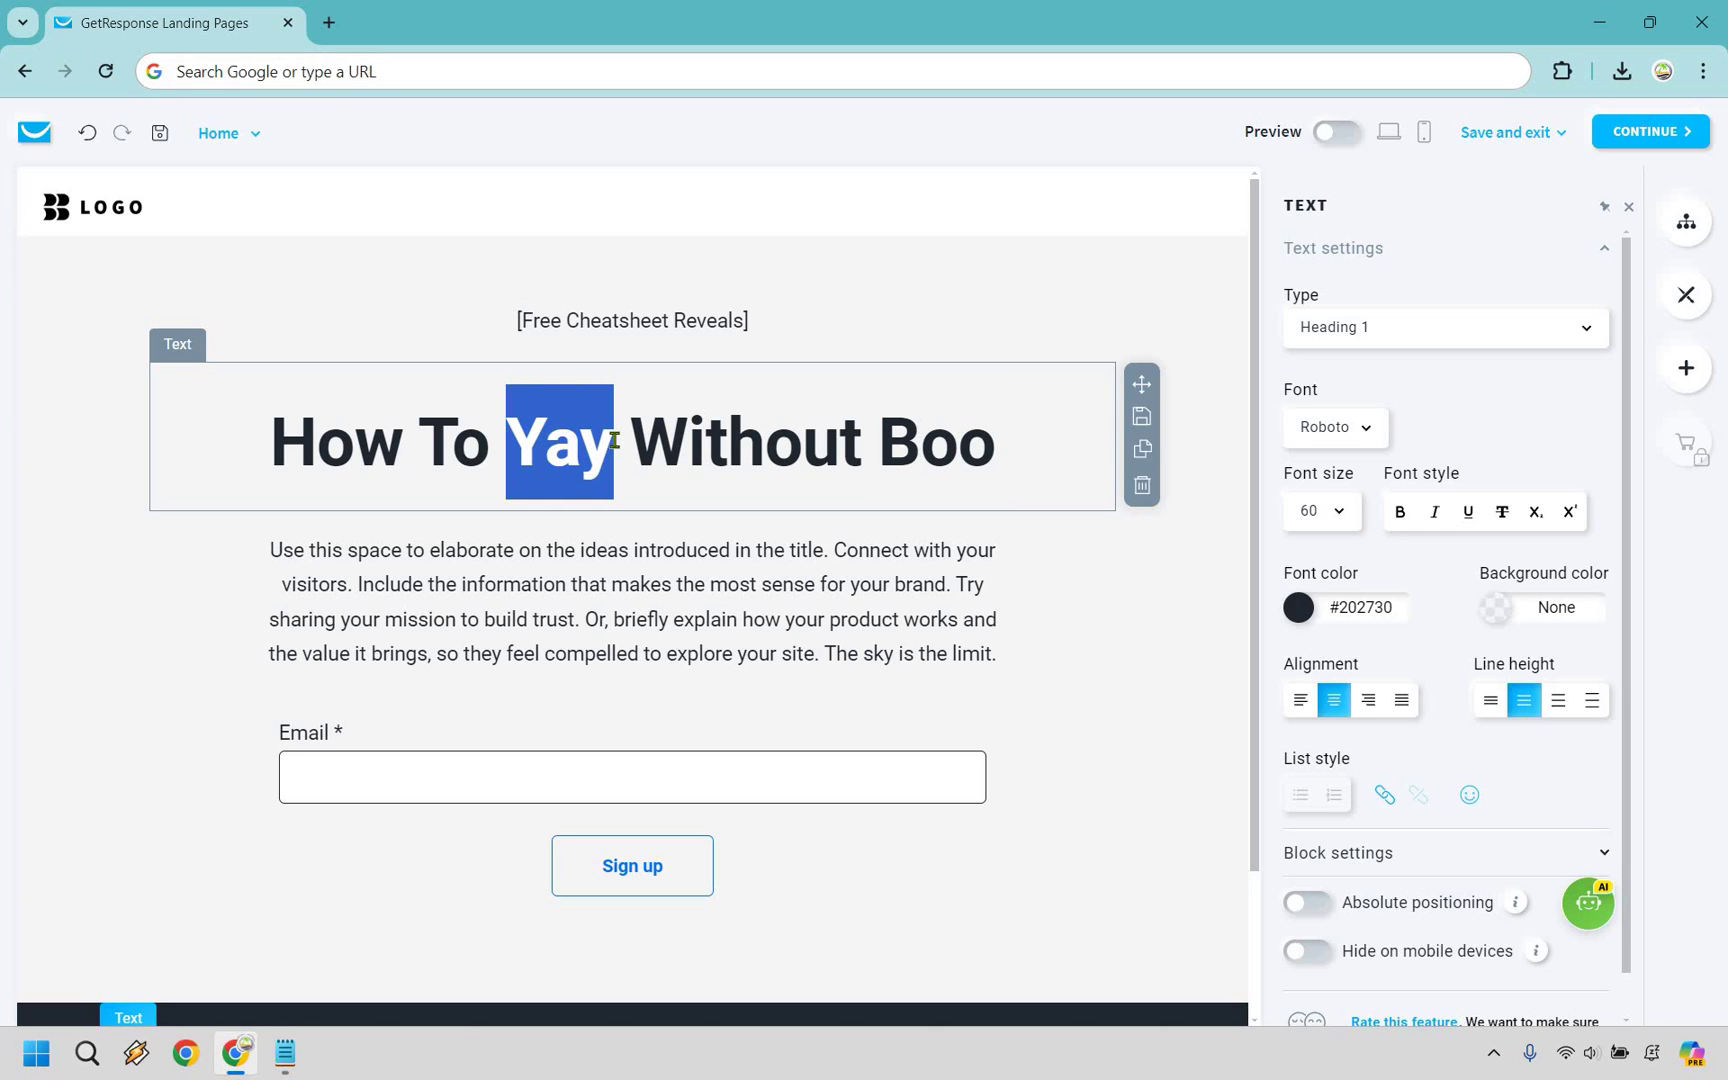
{"action": "type", "text": "Launch Your O"}
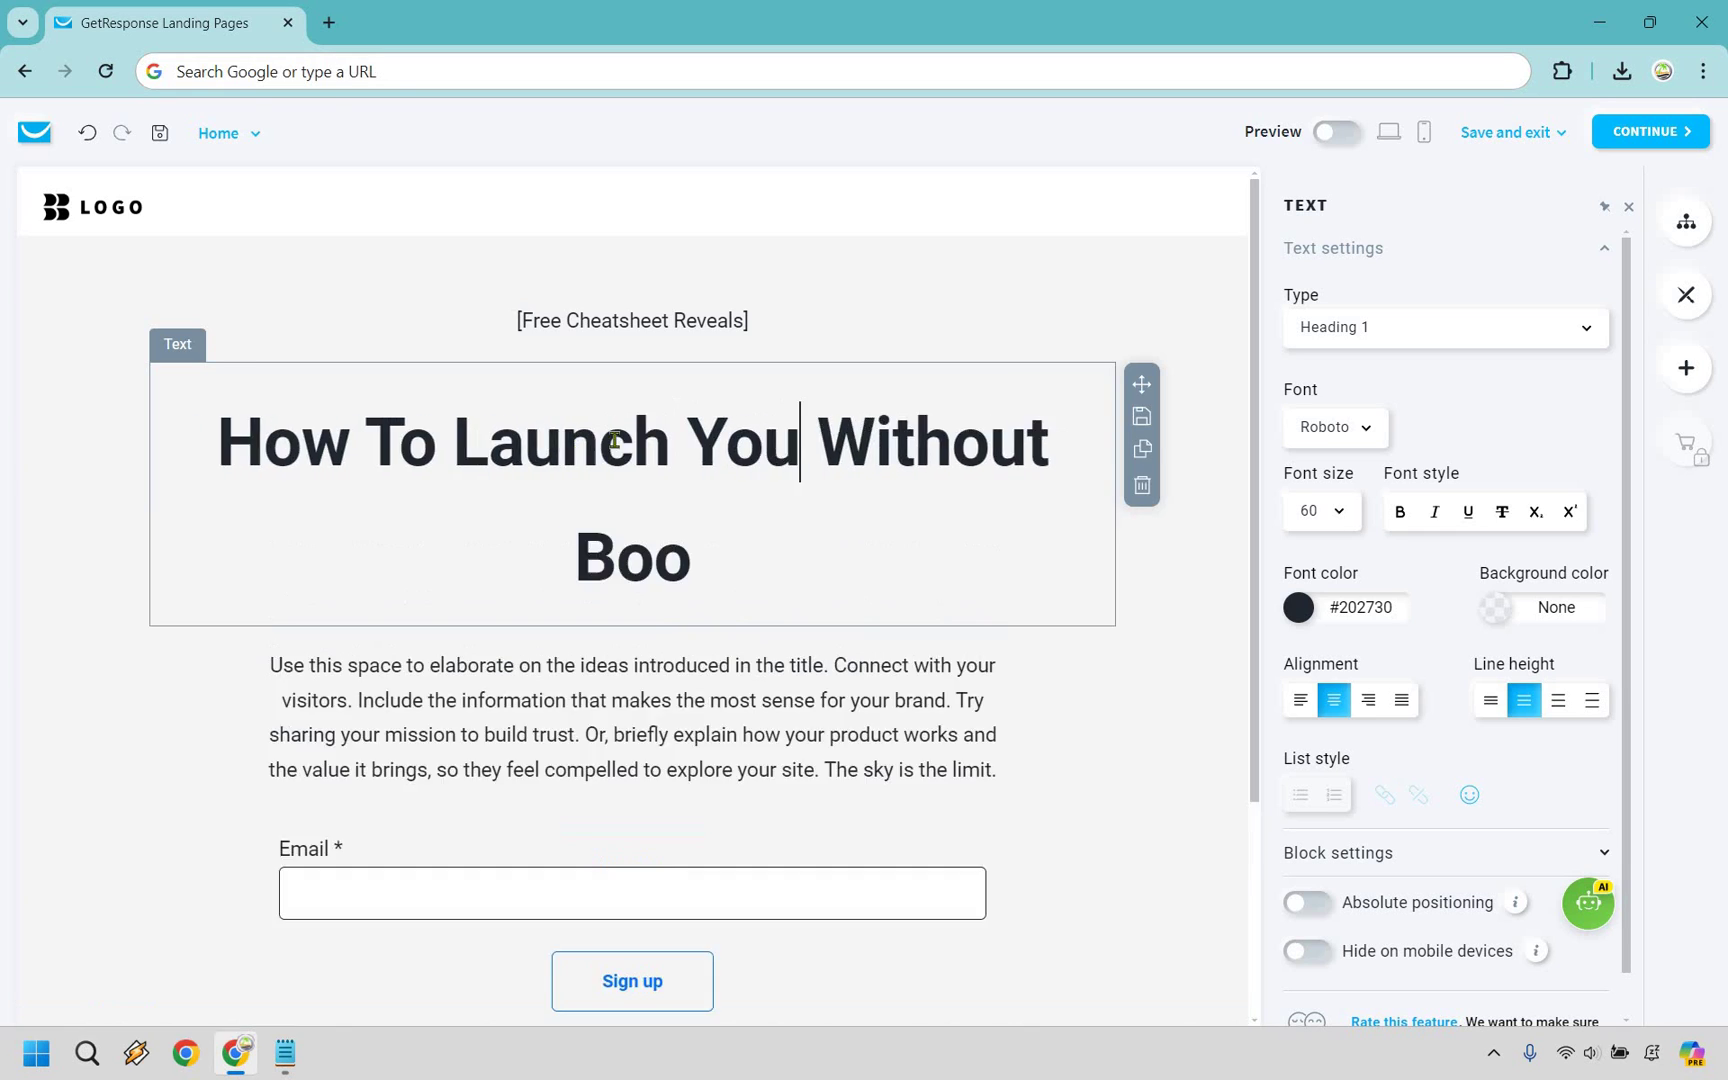
{"action": "type", "text": "nline Business"}
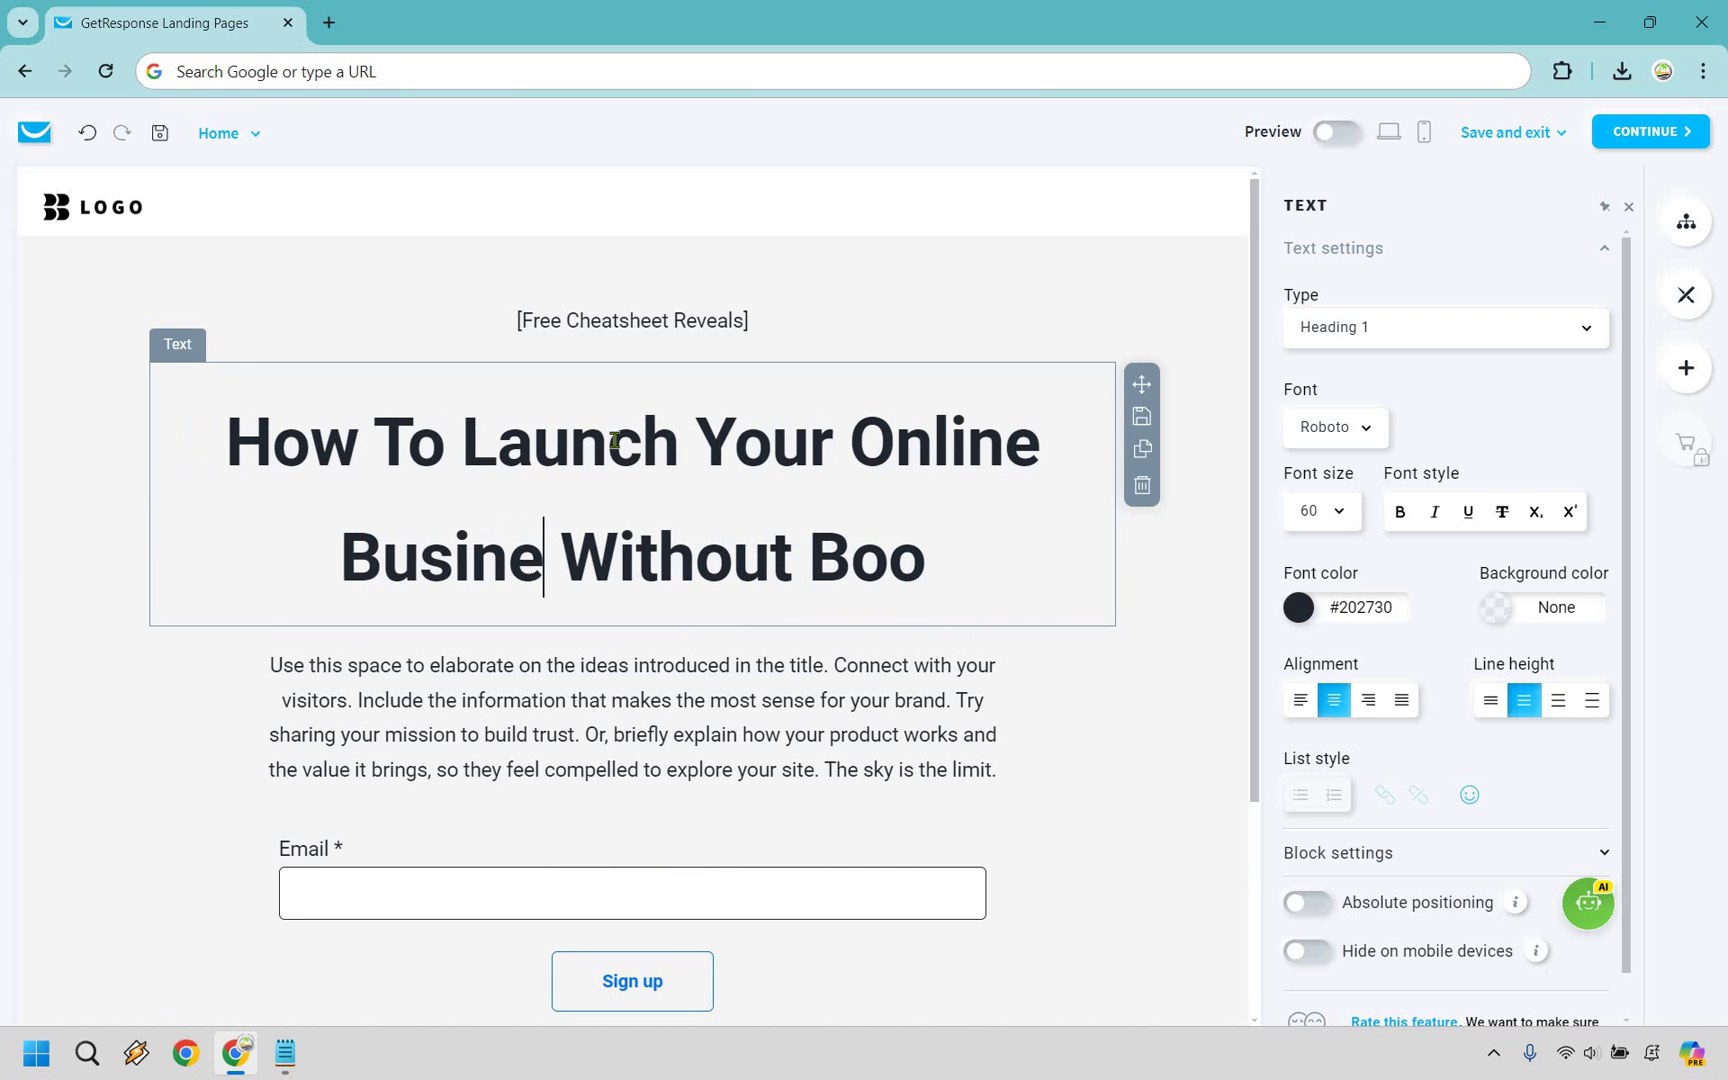
{"action": "key", "text": "Delete"}
{"action": "key", "text": "Delete"}
{"action": "key", "text": "Delete"}
{"action": "key", "text": "Delete"}
{"action": "key", "text": "Delete"}
{"action": "key", "text": "Delete"}
{"action": "key", "text": "Delete"}
{"action": "key", "text": "Delete"}
{"action": "key", "text": "Delete"}
{"action": "key", "text": "Delete"}
{"action": "key", "text": "Delete"}
{"action": "key", "text": "Delete"}
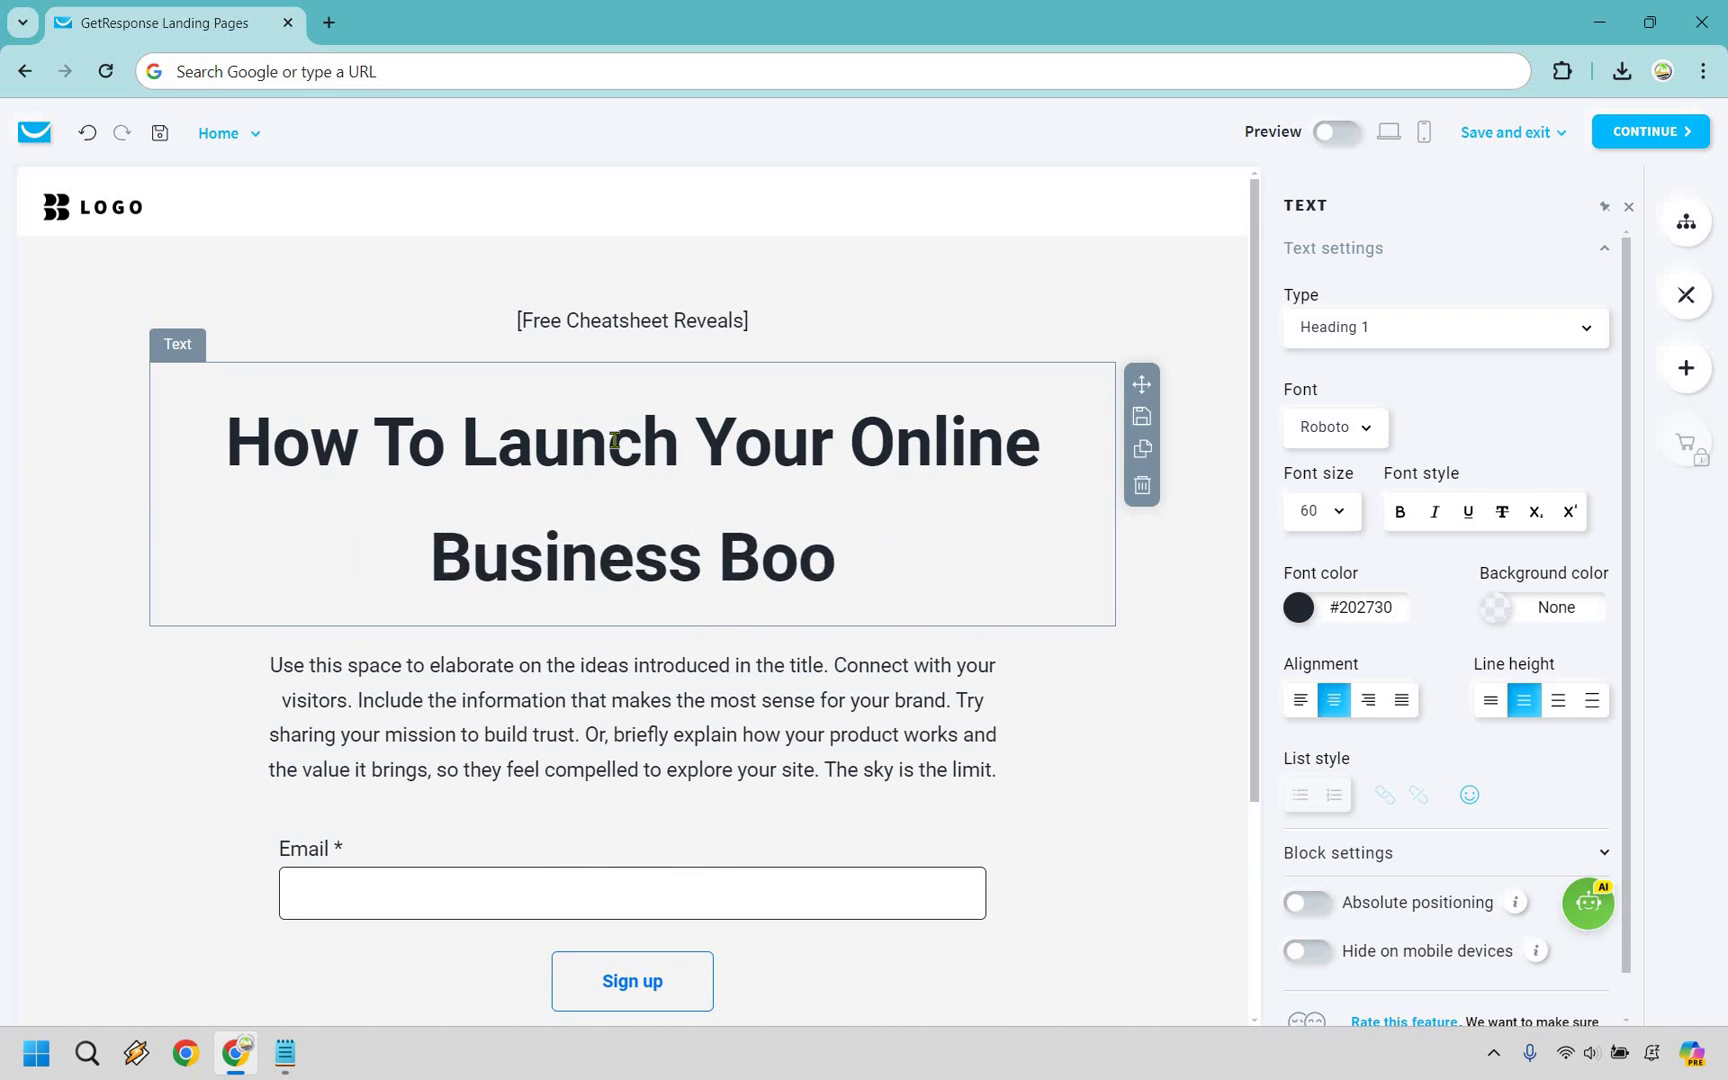
Shrink the headline to font size 48 so it fits on one line
{"action": "left_click_drag", "start_coordinate": [821, 528], "coordinate": [293, 478]}
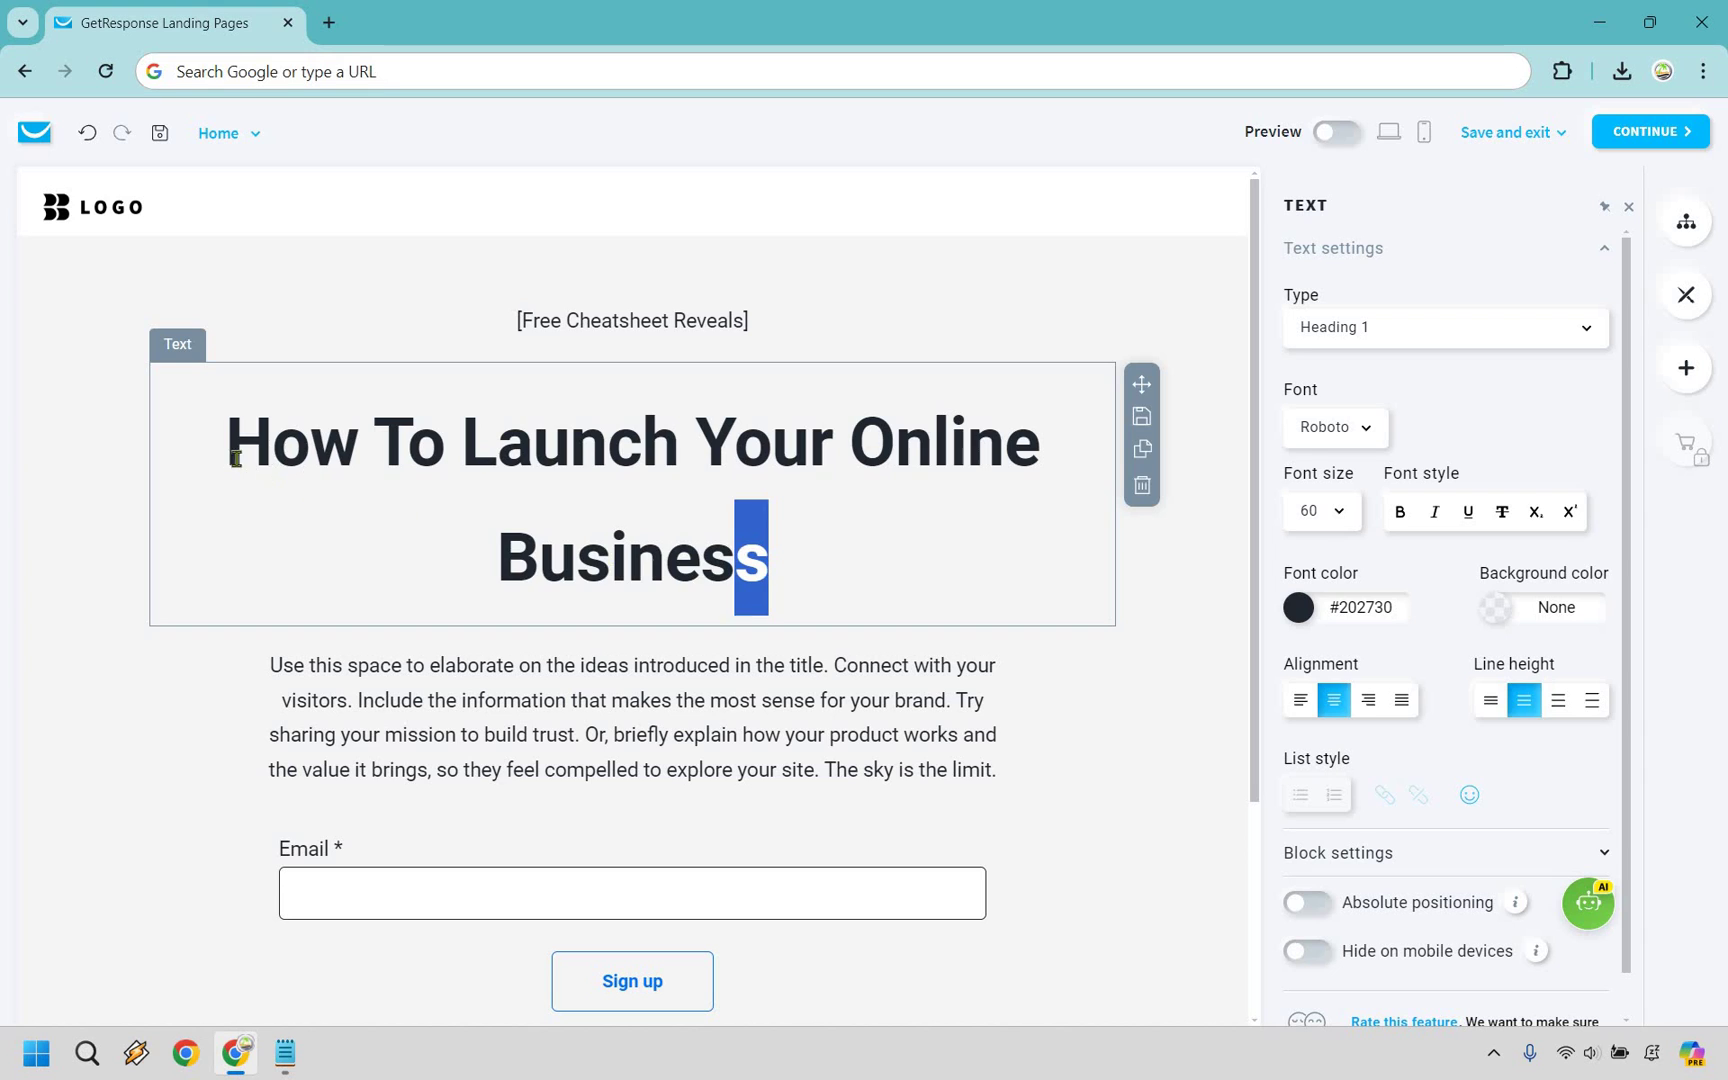
{"action": "left_click", "coordinate": [1318, 514]}
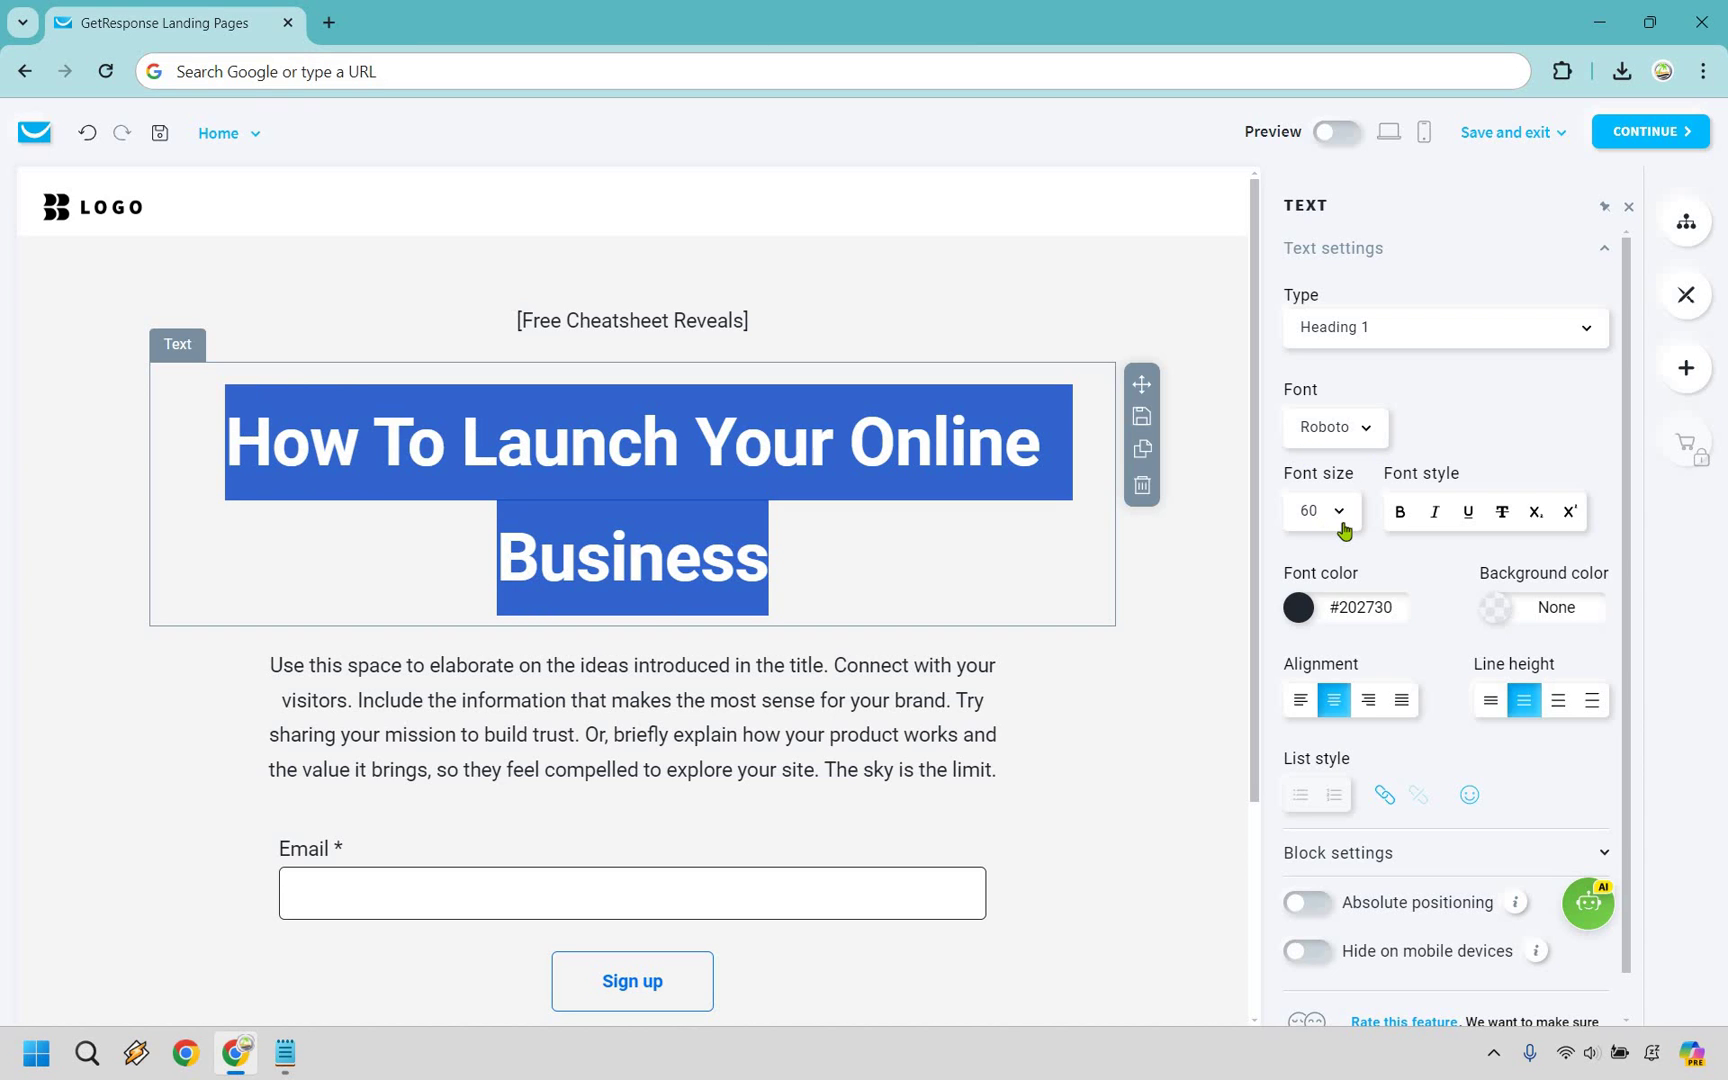
{"action": "left_click", "coordinate": [1338, 815]}
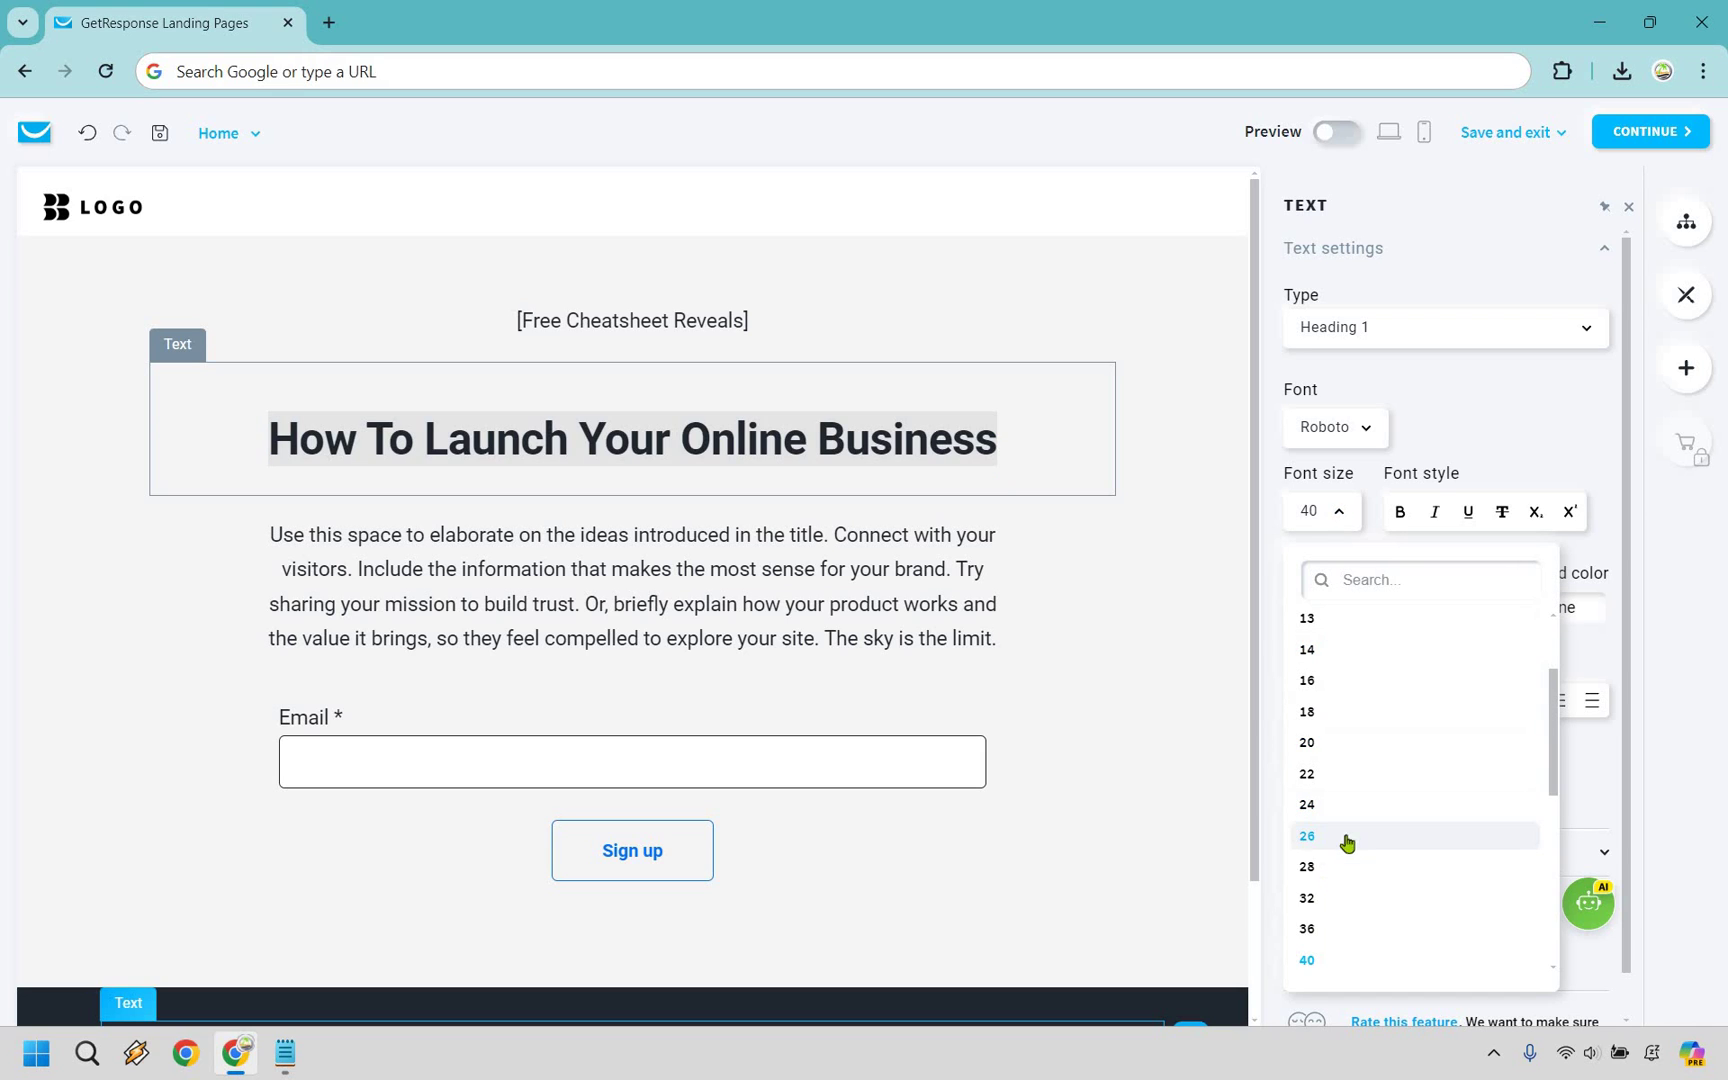
{"action": "left_click", "coordinate": [853, 540]}
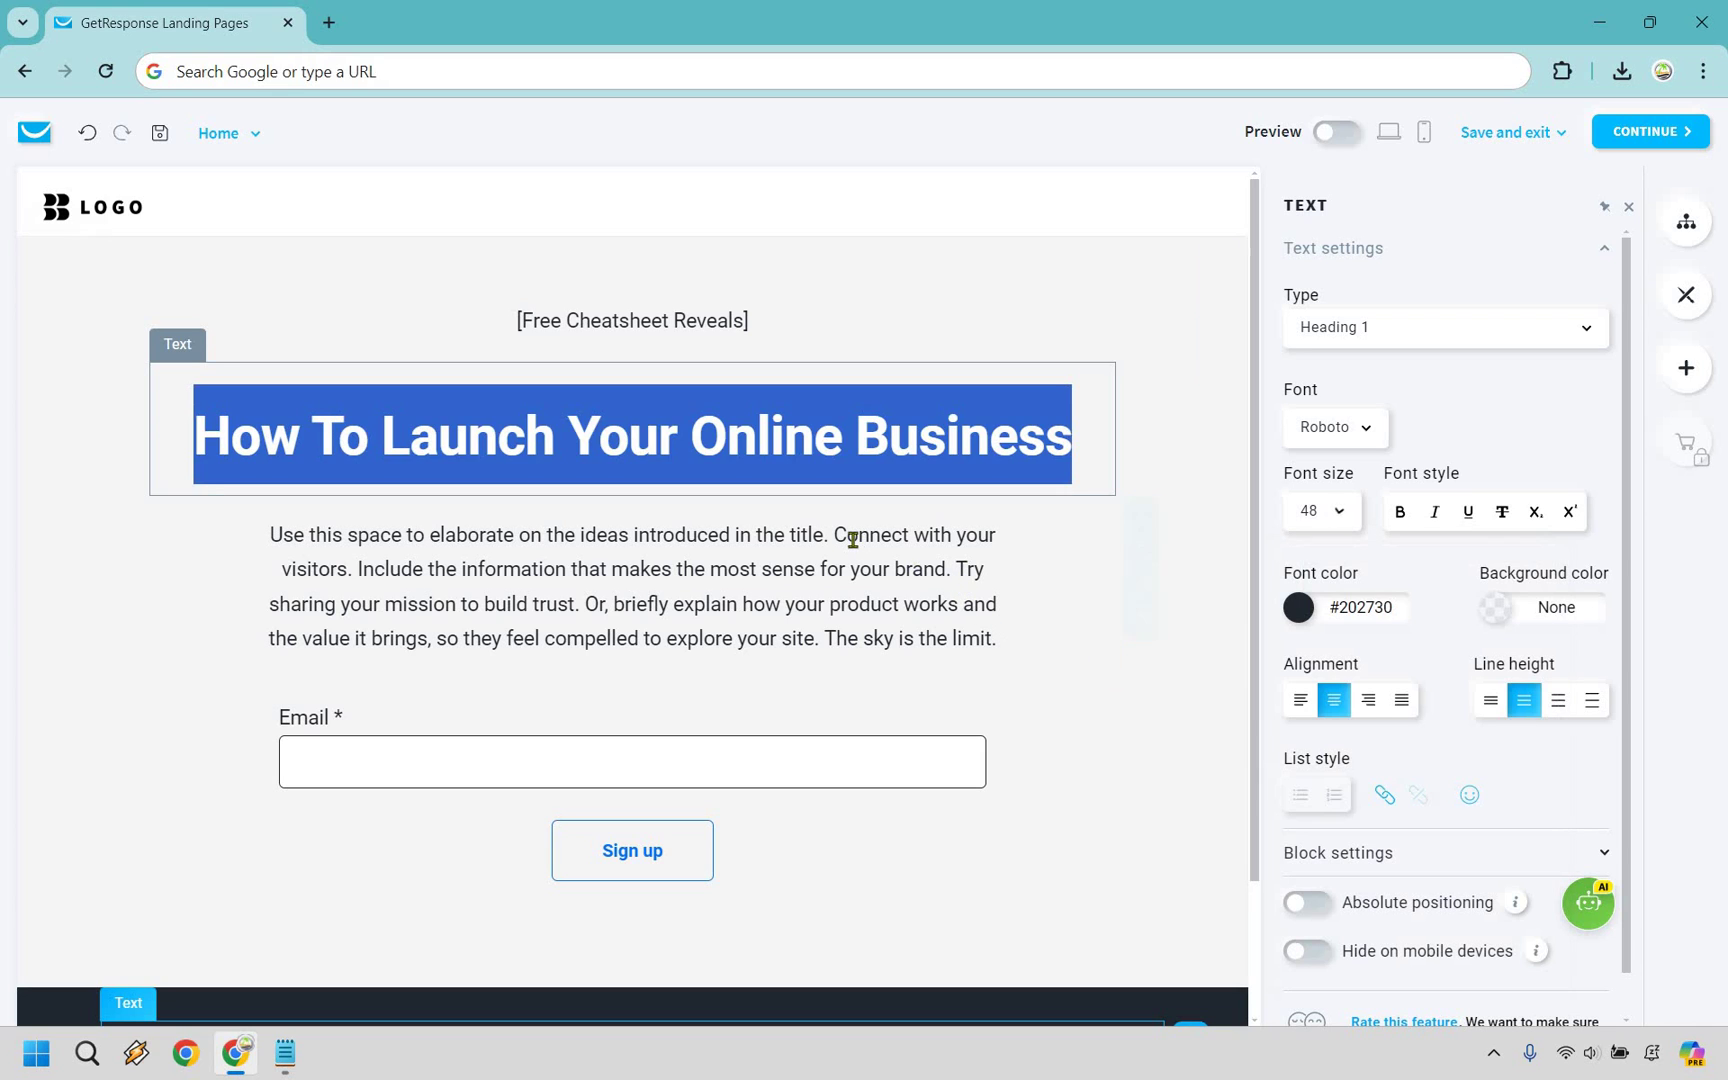
Replace the placeholder paragraph with '...Without Losing Your Shirt On Paid Ads'
{"action": "triple_click", "coordinate": [853, 540]}
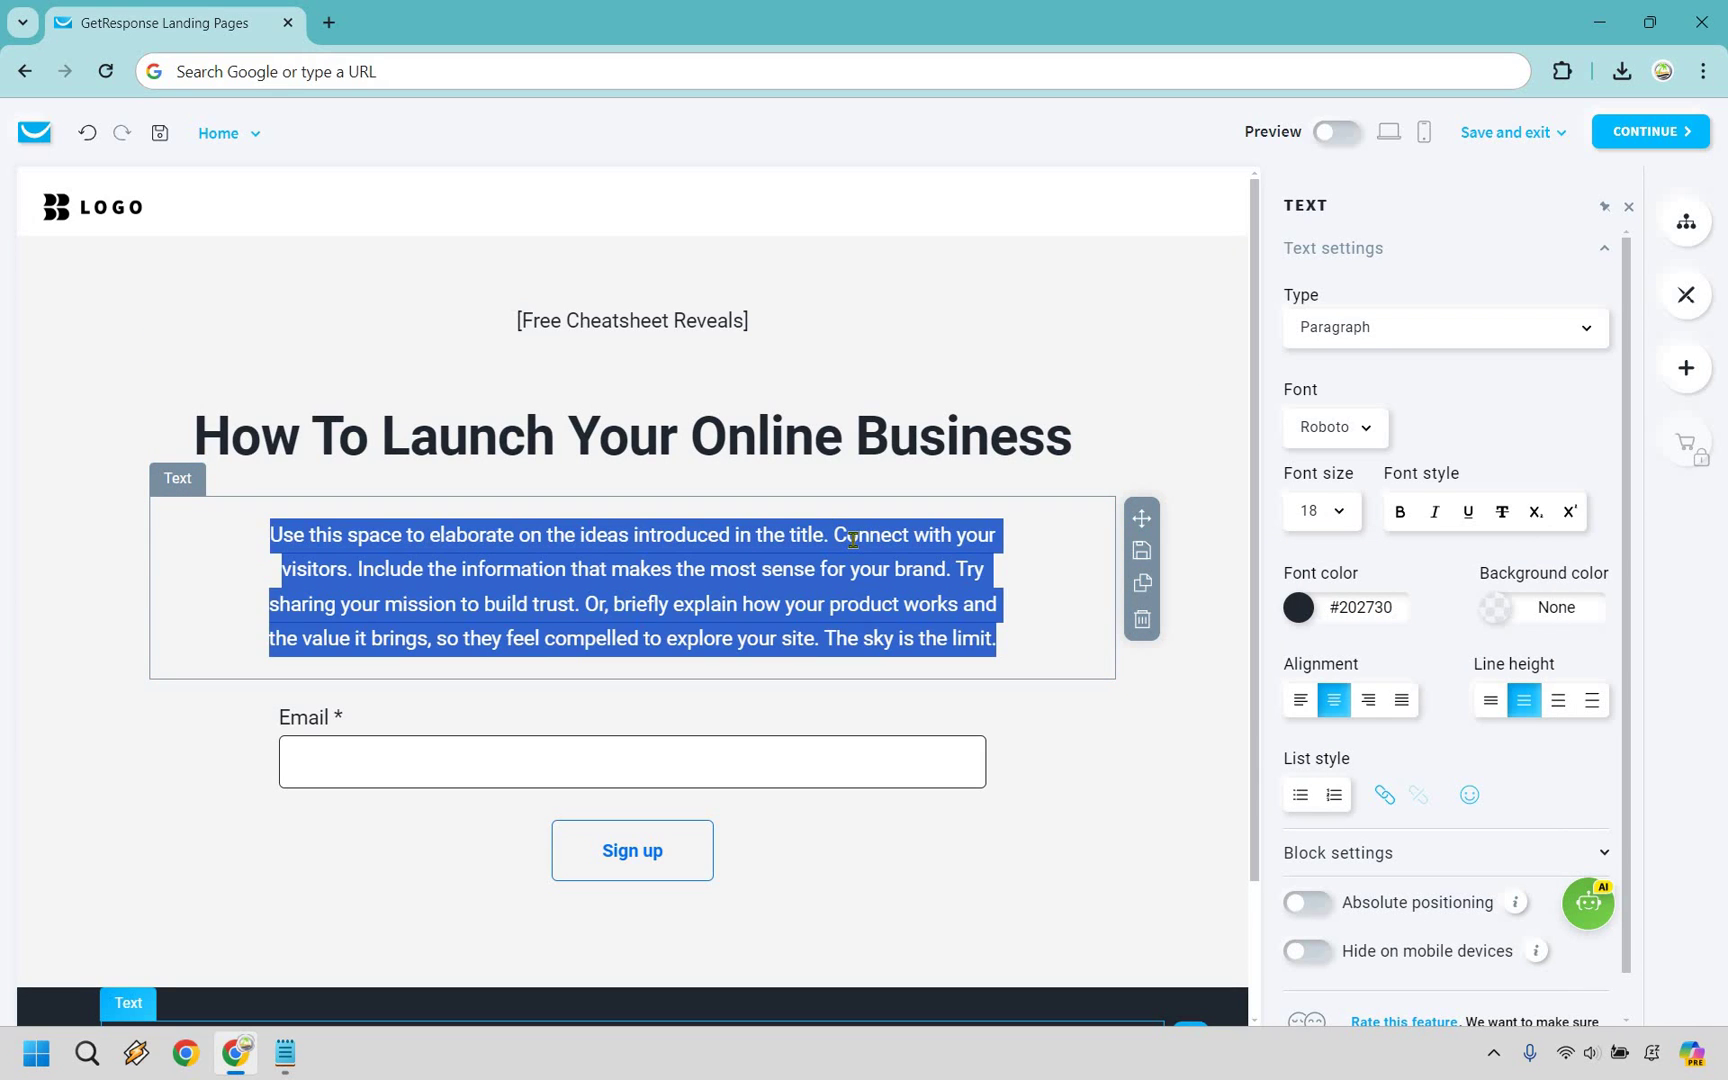
{"action": "key", "text": "BackSpace"}
{"action": "type", "text": "...Without Losing "}
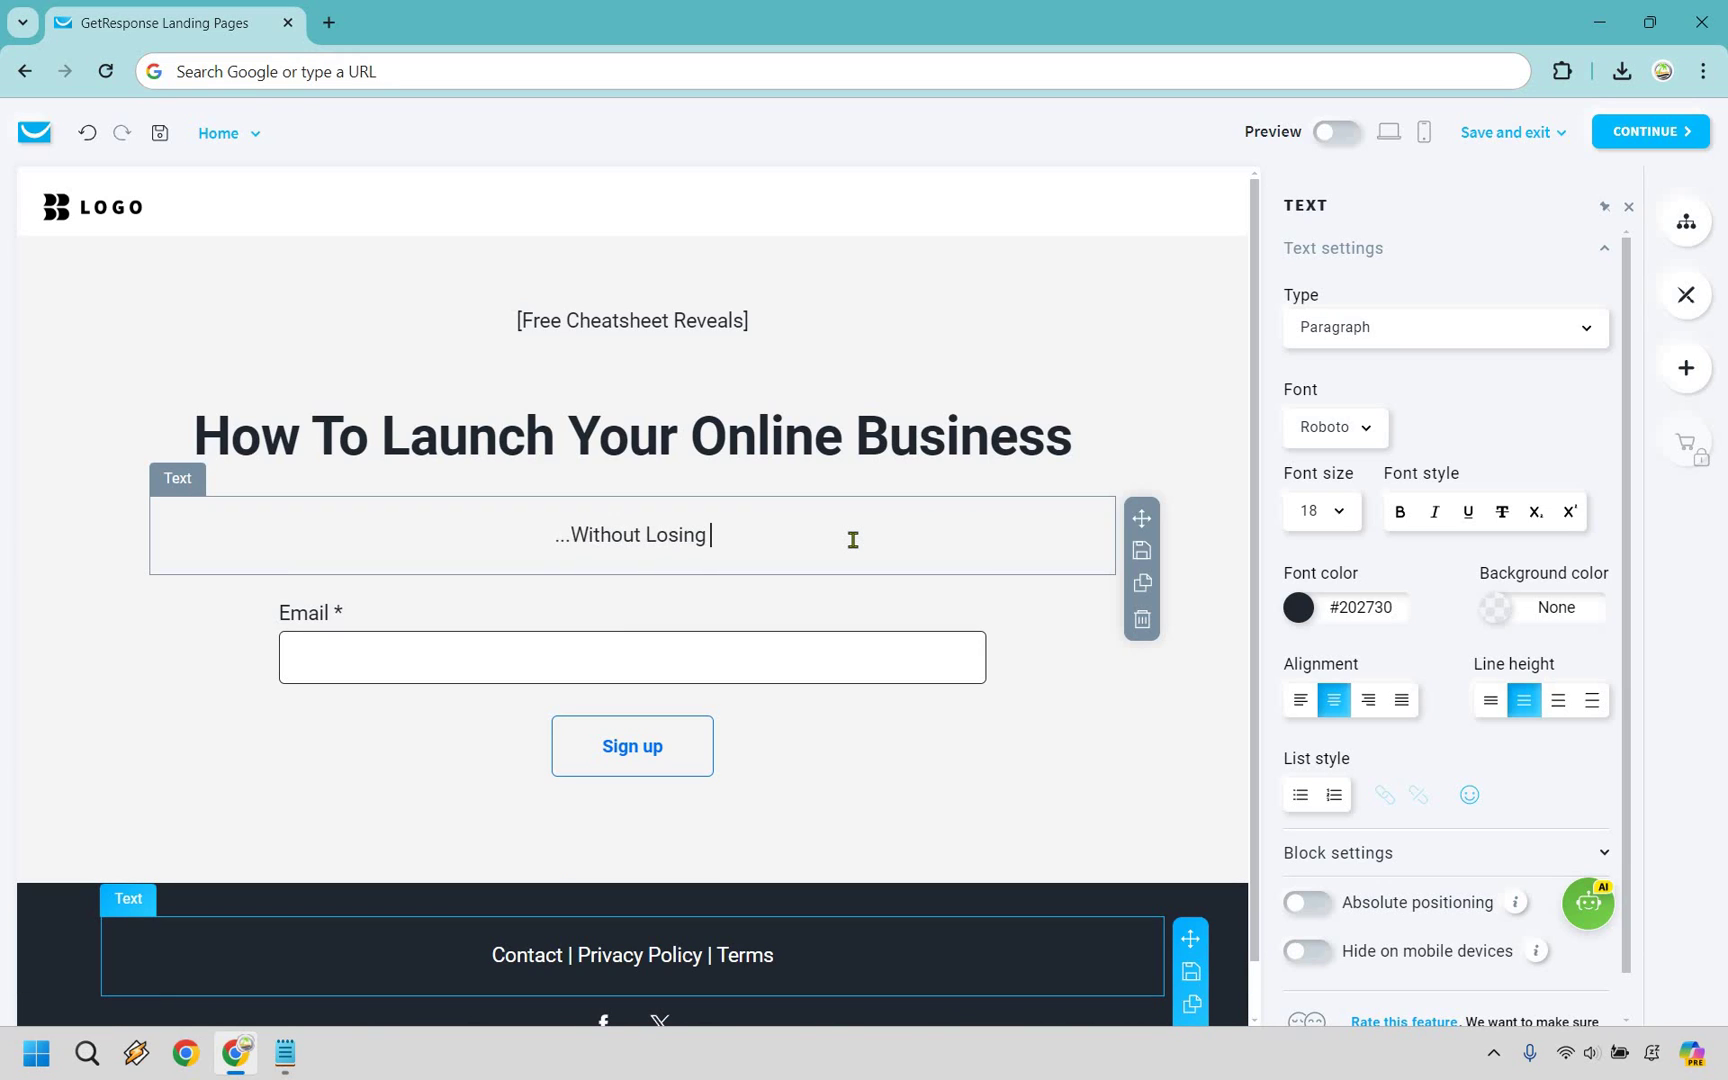
{"action": "type", "text": "Your Shirt On "}
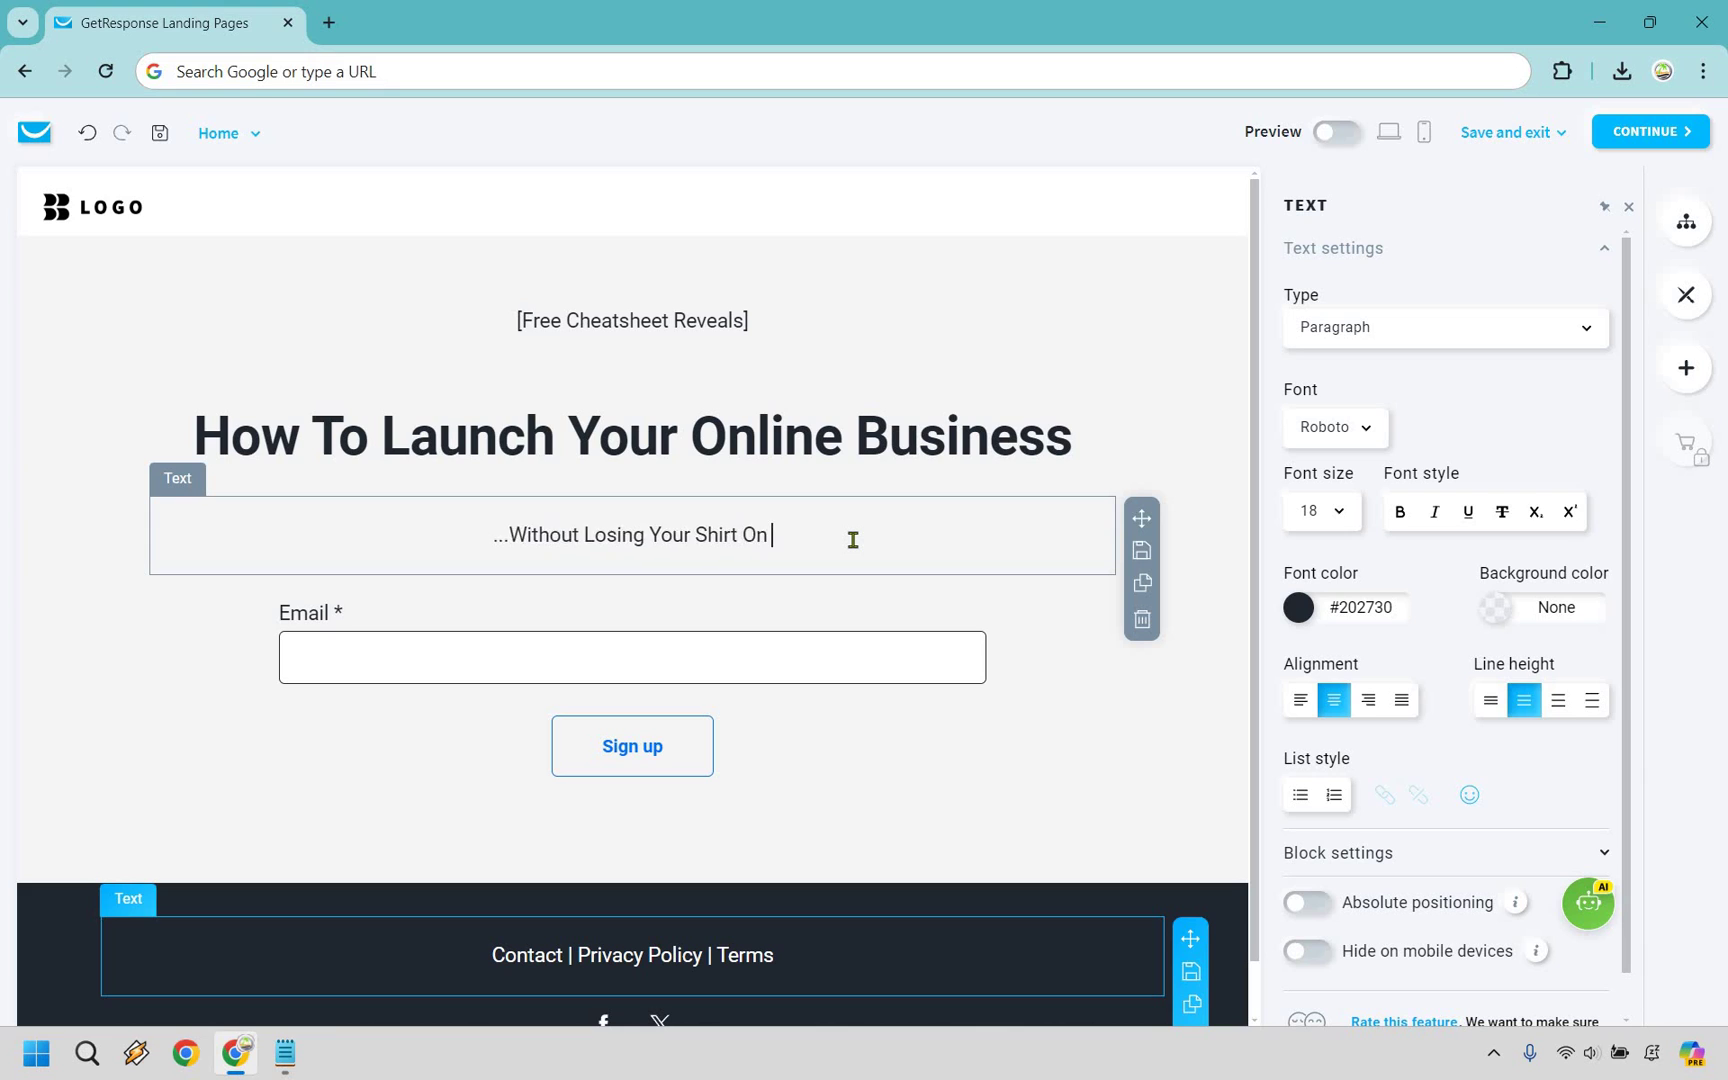
{"action": "type", "text": "Paid Ads"}
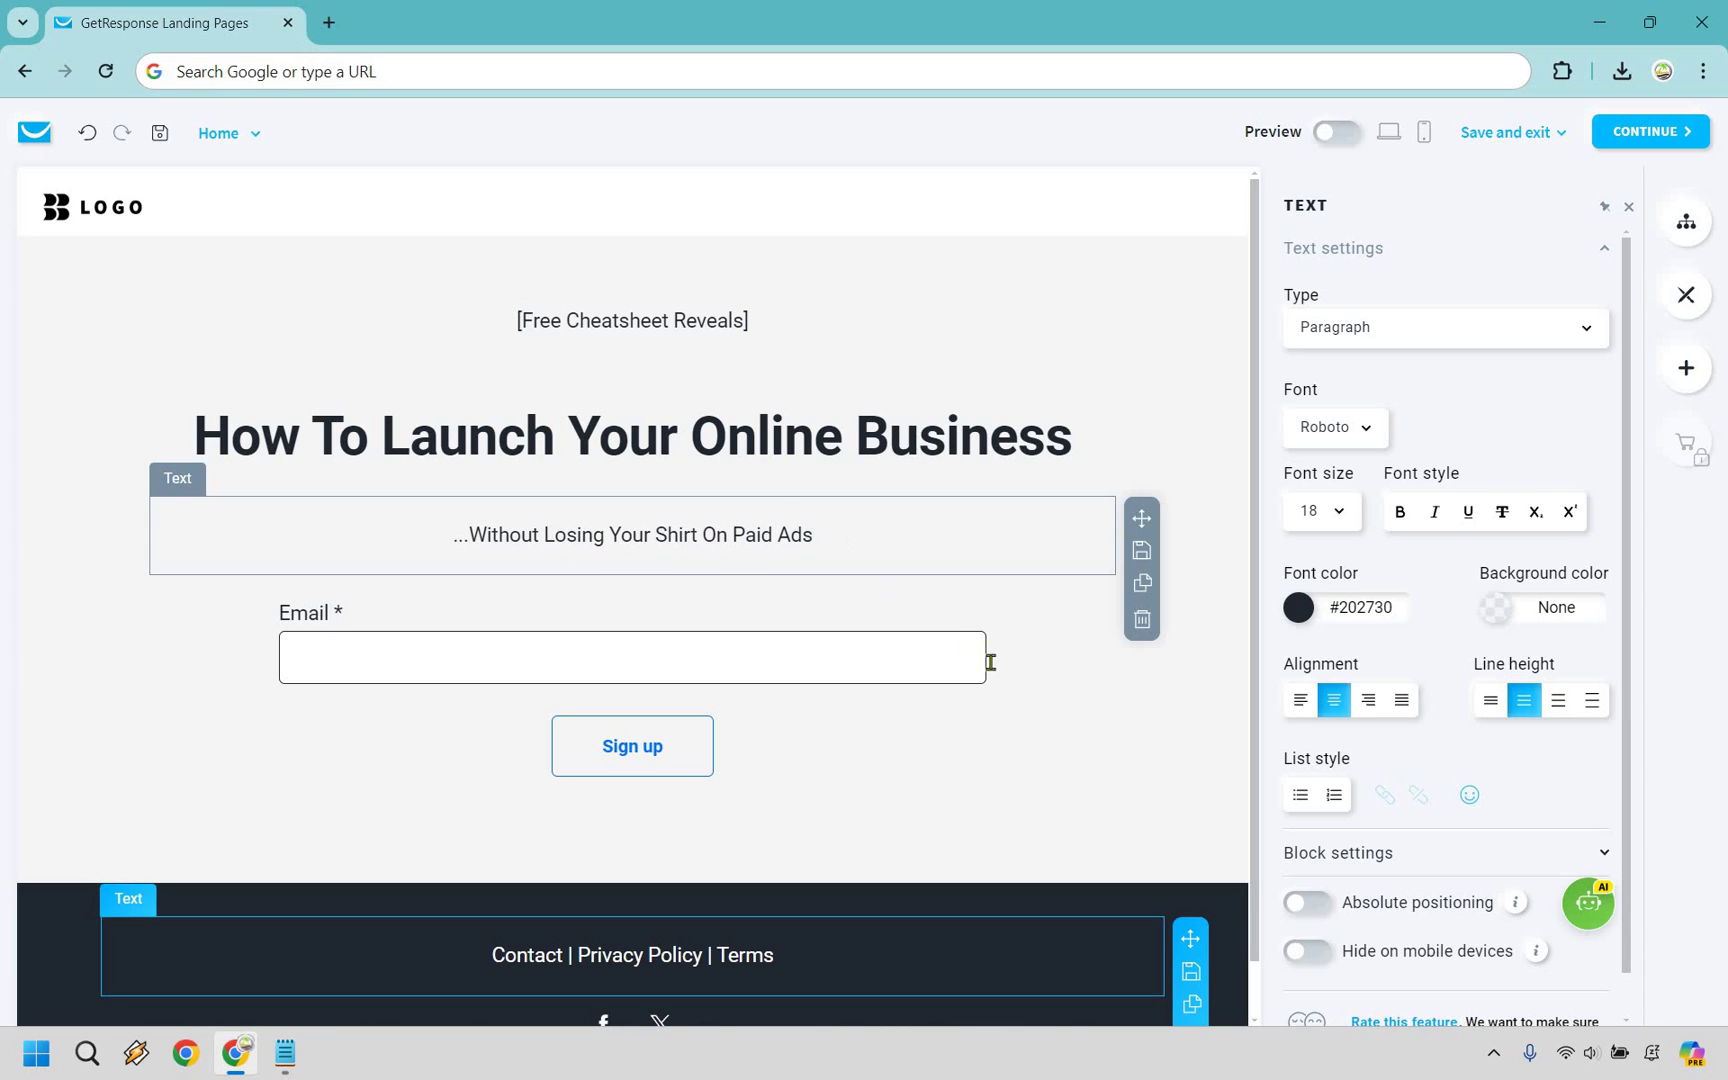
{"action": "left_click", "coordinate": [1091, 671]}
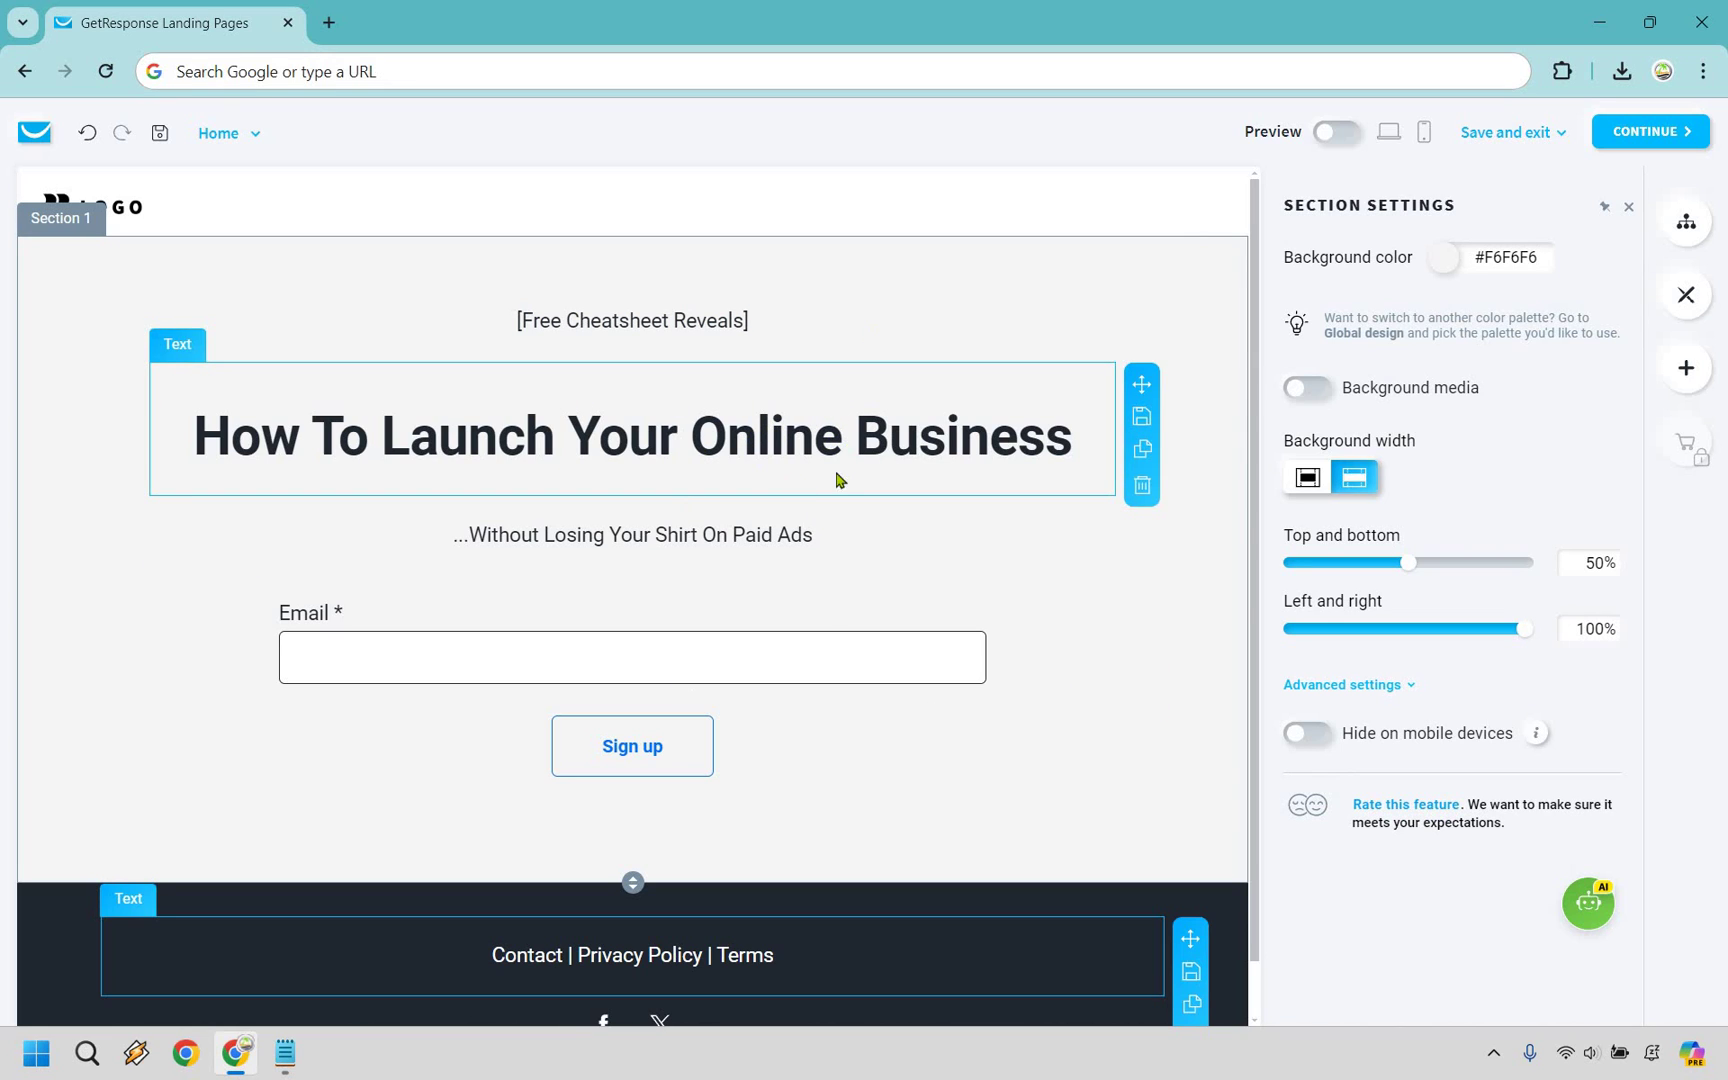
Reduce the padding around the headline and subheadline blocks to tighten the hero text
{"action": "left_click", "coordinate": [864, 450]}
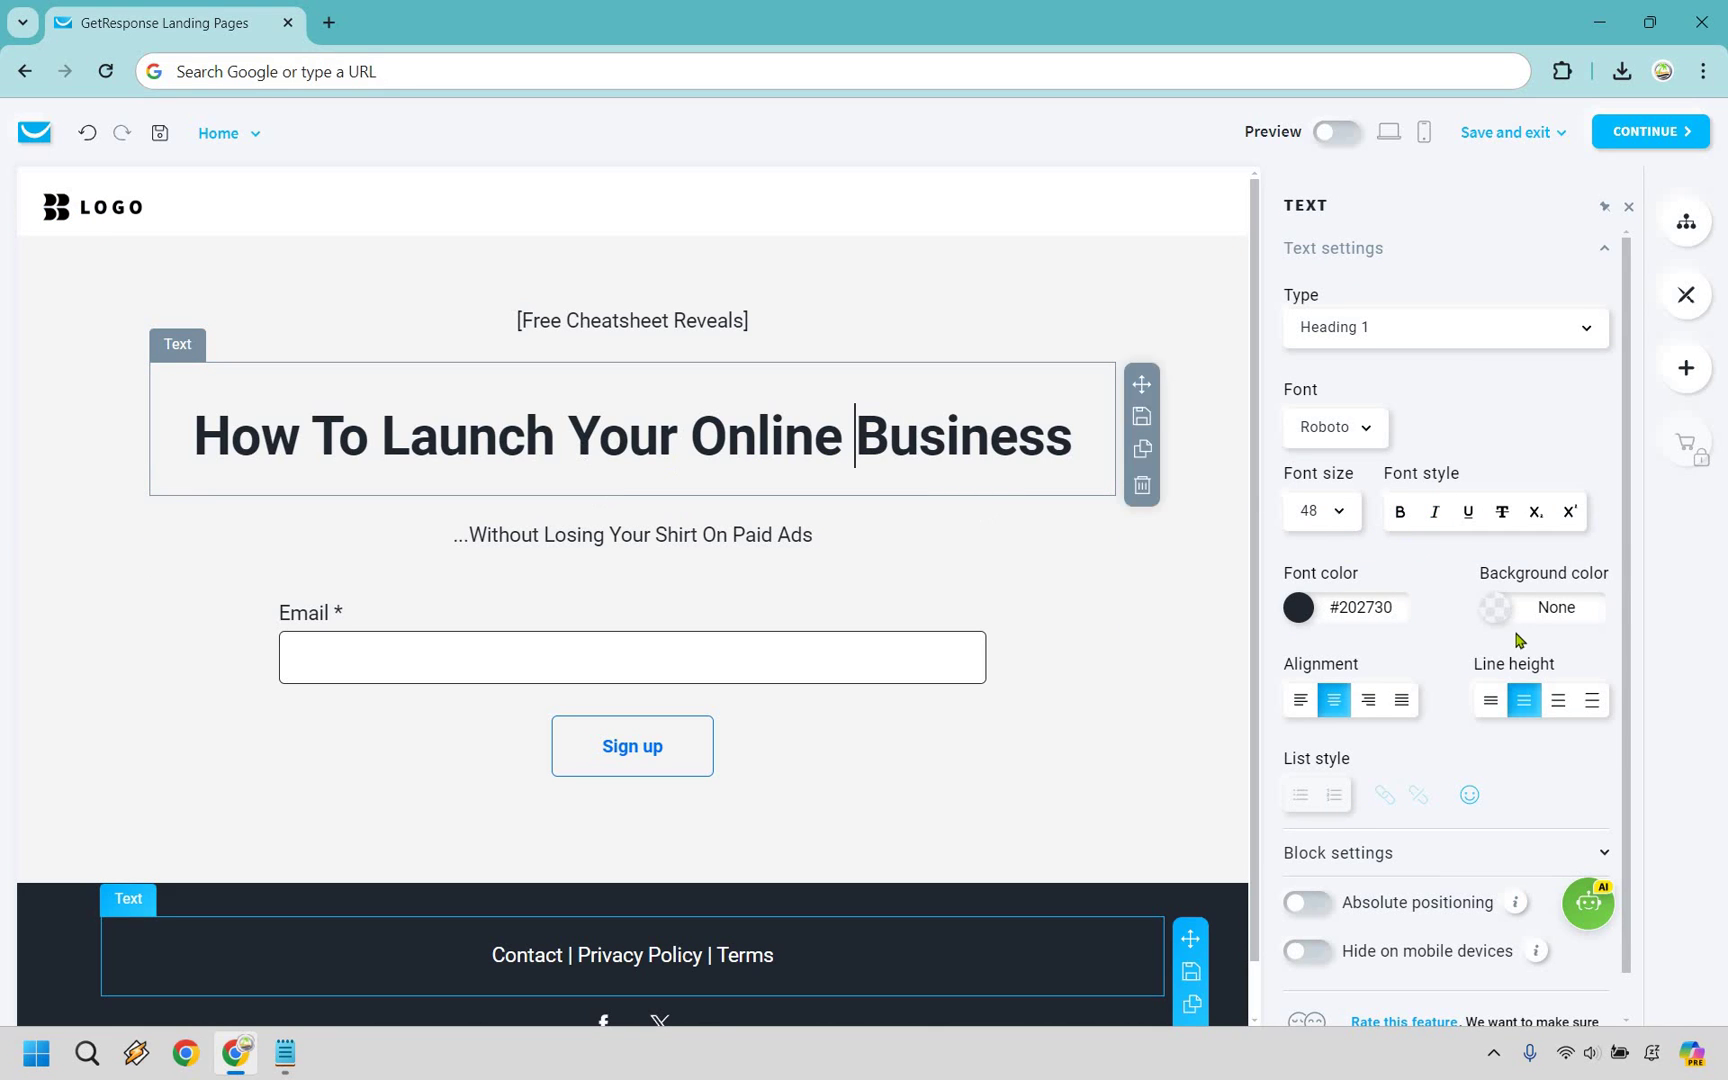
{"action": "scroll", "coordinate": [1600, 805], "scroll_direction": "down", "scroll_amount": 1}
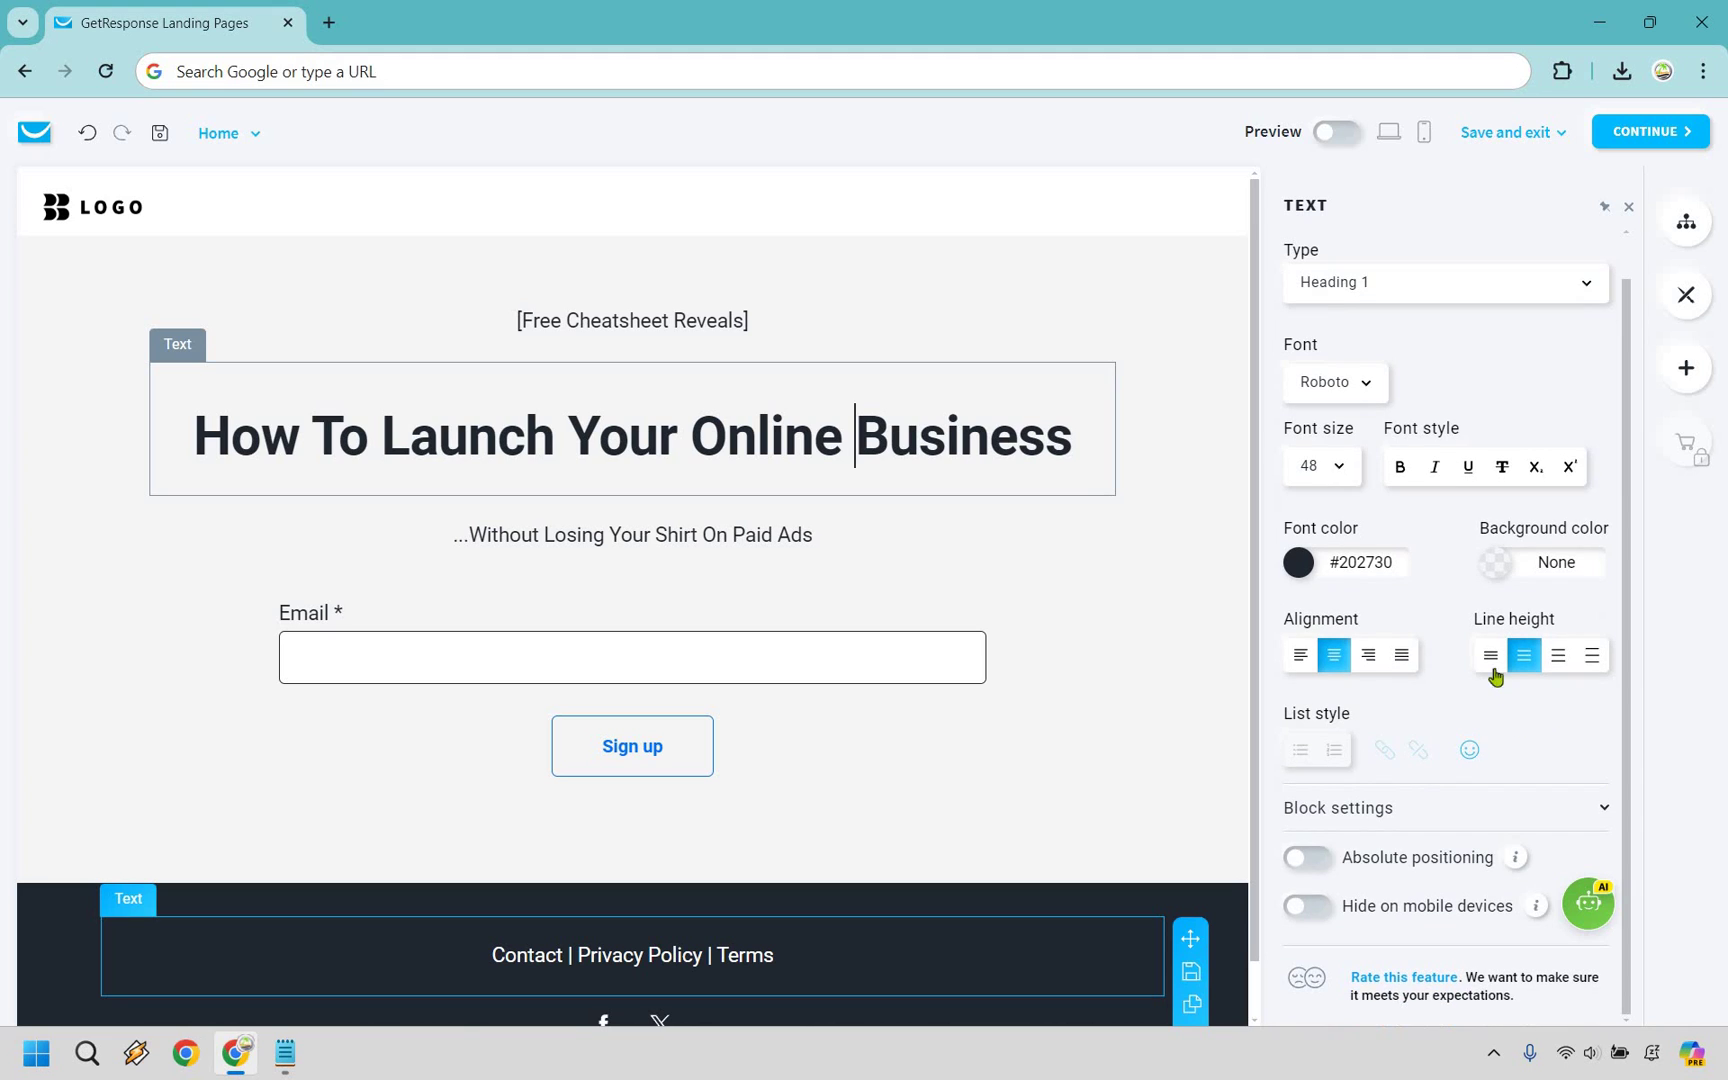
{"action": "scroll", "coordinate": [1400, 662], "scroll_direction": "down", "scroll_amount": 3}
{"action": "left_click", "coordinate": [1397, 657]}
{"action": "left_click", "coordinate": [759, 546]}
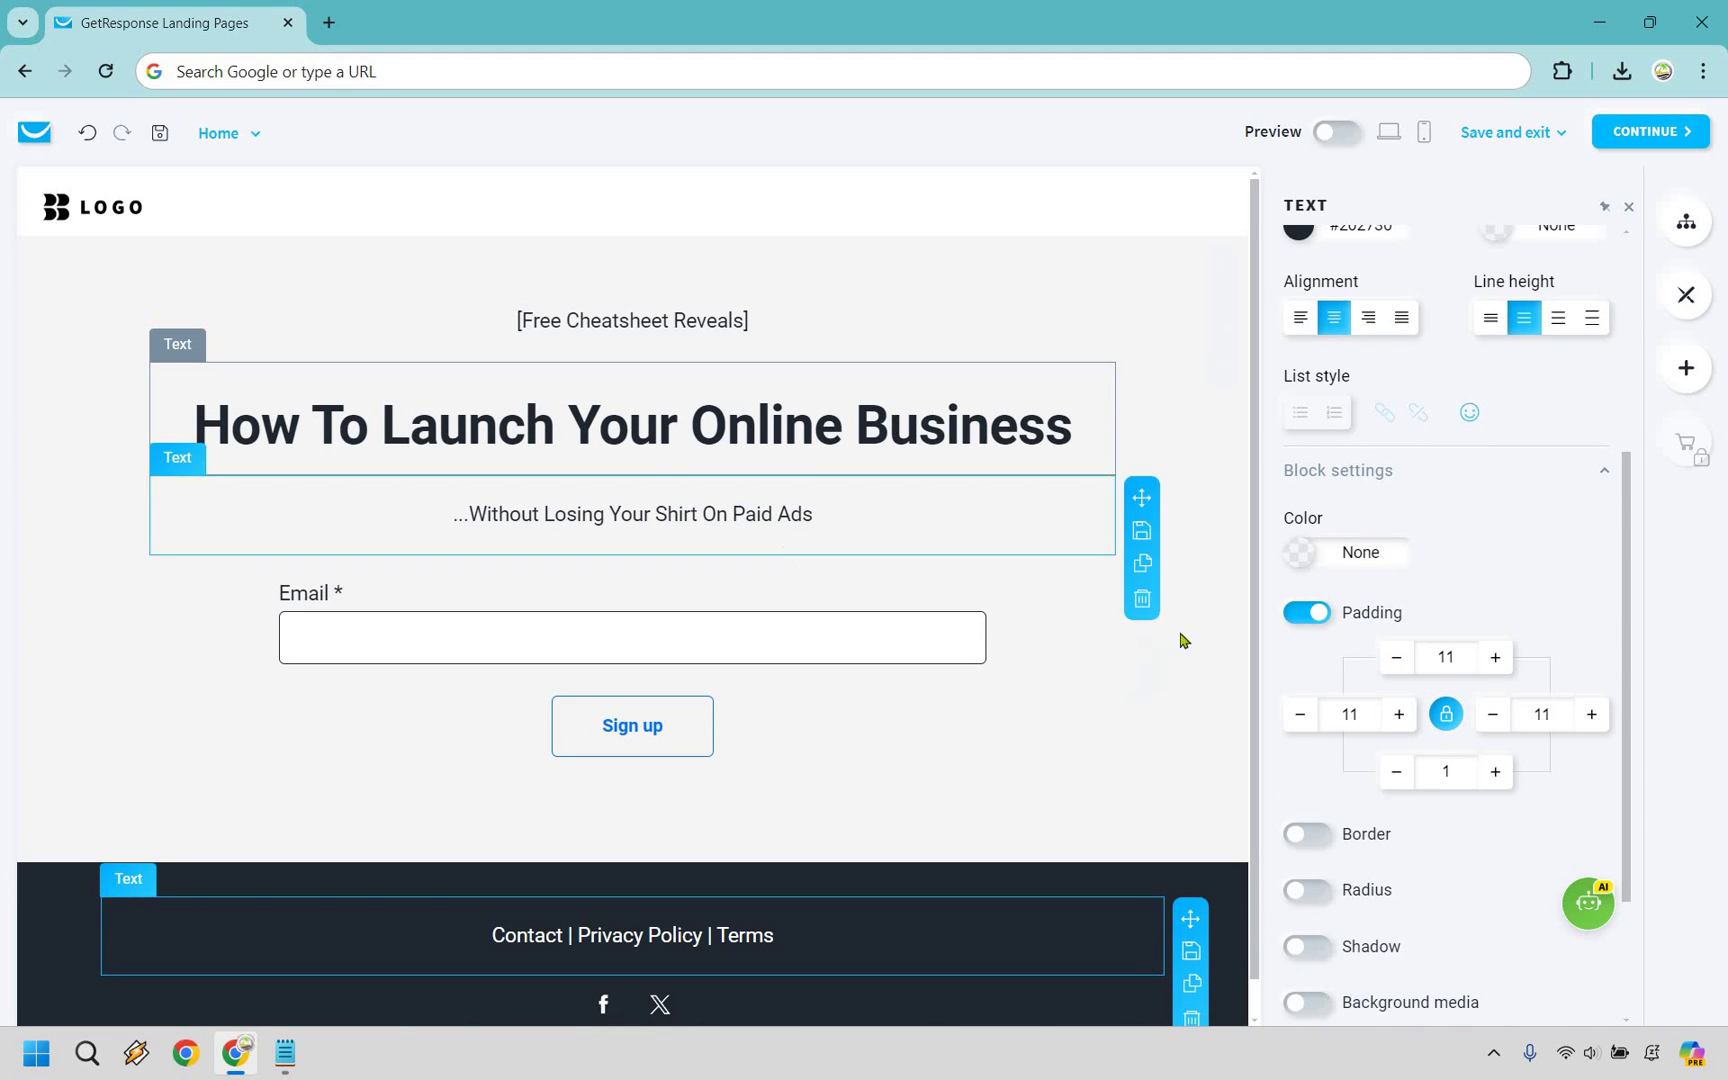
{"action": "left_click", "coordinate": [1396, 657]}
{"action": "left_click", "coordinate": [1396, 657]}
{"action": "left_click", "coordinate": [1396, 657]}
{"action": "left_click", "coordinate": [1396, 657]}
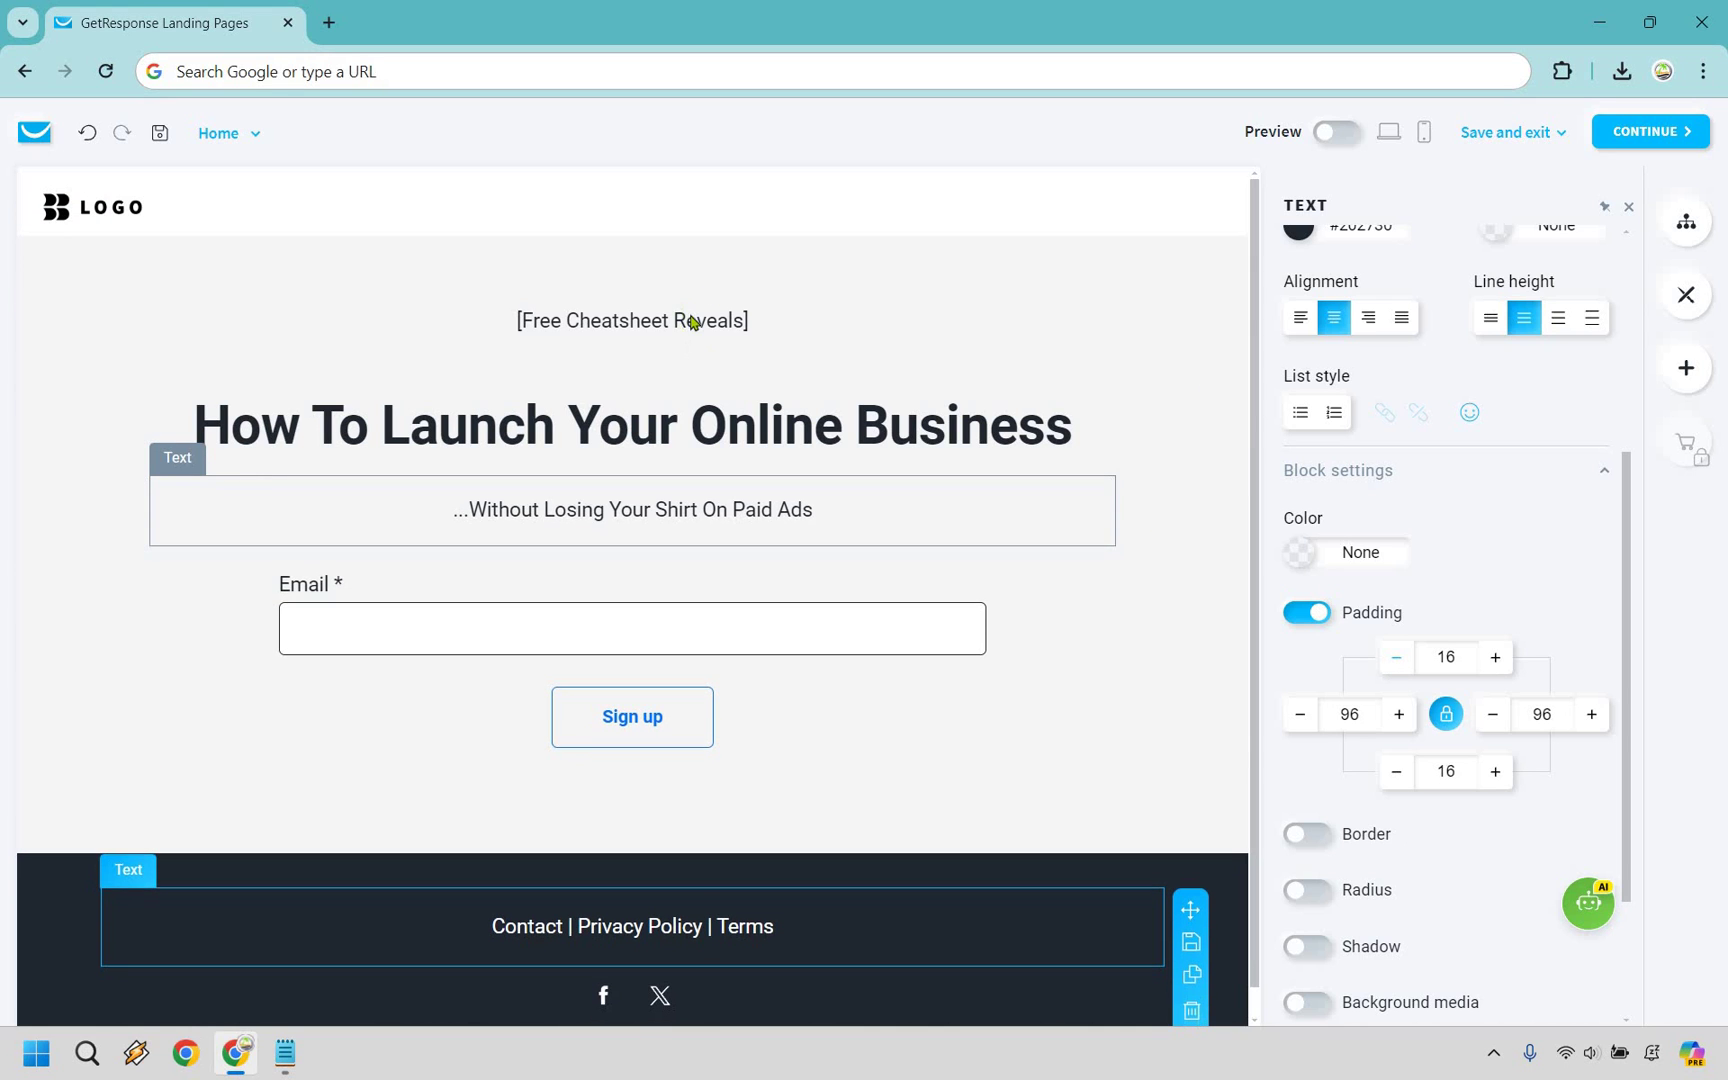
{"action": "left_click", "coordinate": [1396, 657]}
{"action": "left_click", "coordinate": [1396, 657]}
{"action": "left_click", "coordinate": [1396, 657]}
{"action": "left_click", "coordinate": [1396, 657]}
{"action": "left_click", "coordinate": [1396, 657]}
{"action": "left_click", "coordinate": [1396, 657]}
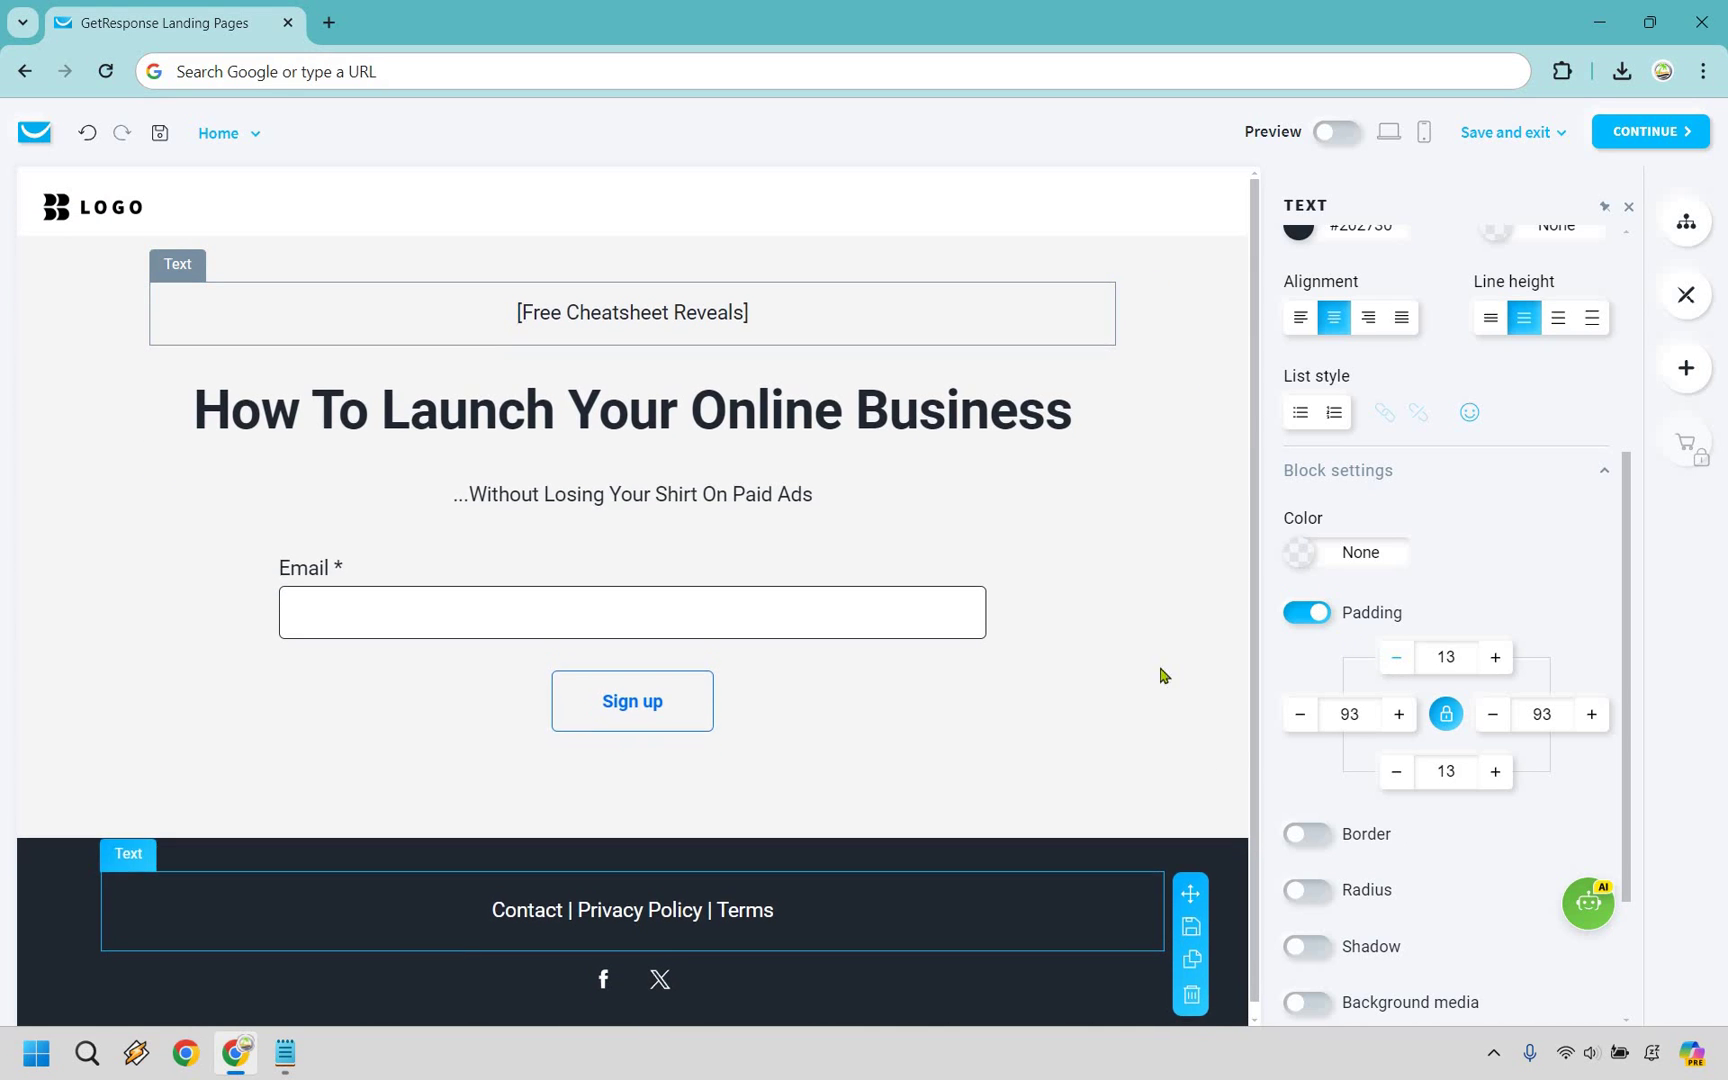
{"action": "left_click", "coordinate": [721, 698]}
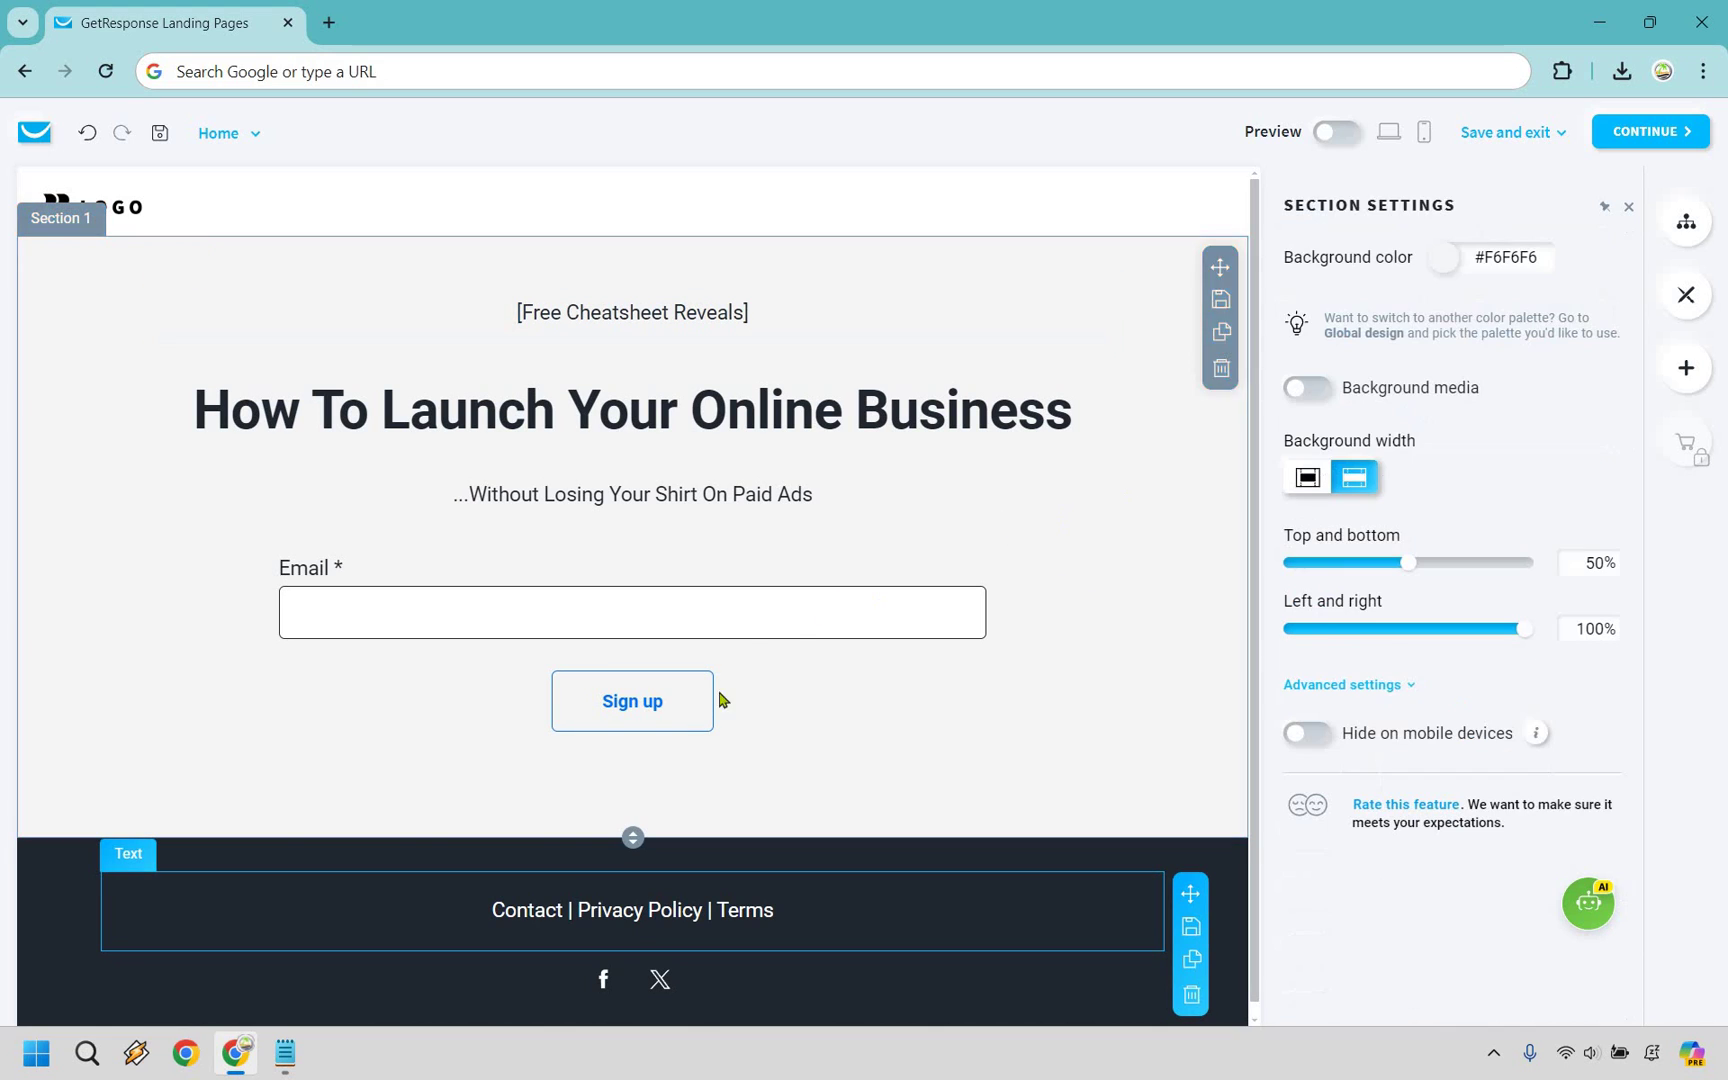
Rename the sign-up form to 'Signup Form'
{"action": "left_click", "coordinate": [632, 710]}
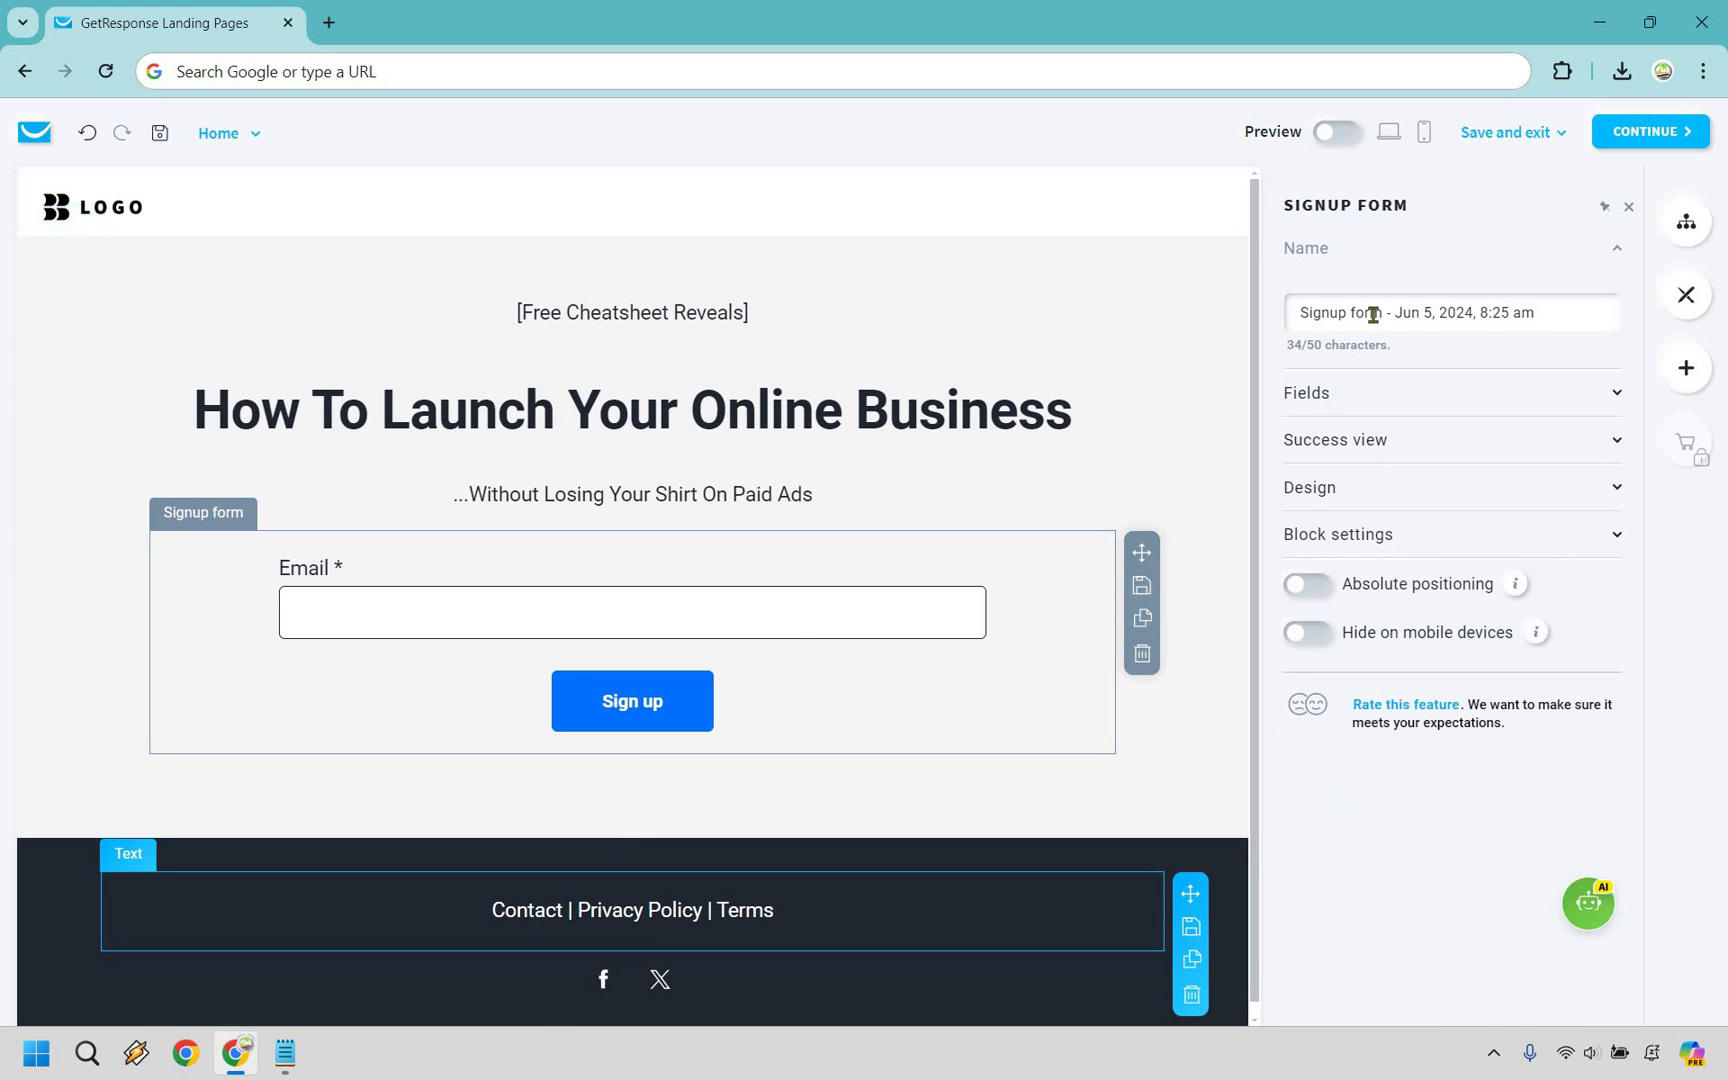
{"action": "triple_click", "coordinate": [1384, 312]}
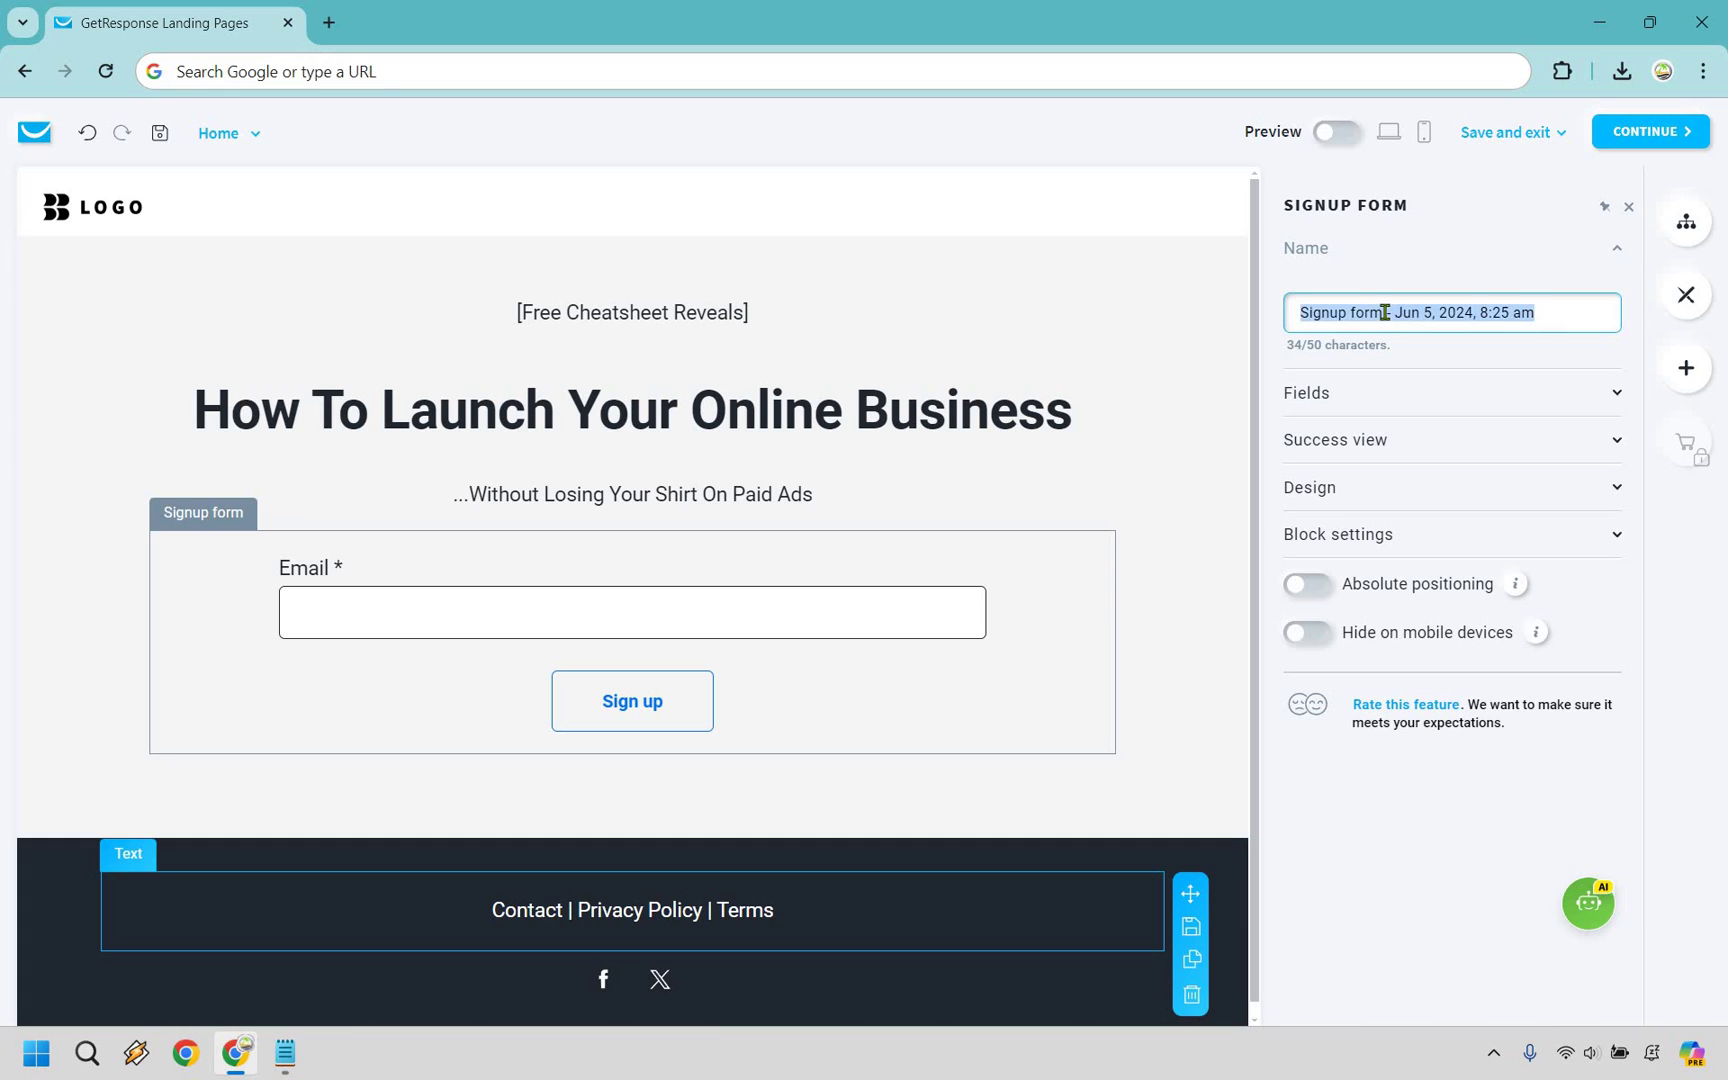
{"action": "type", "text": "Signup Form"}
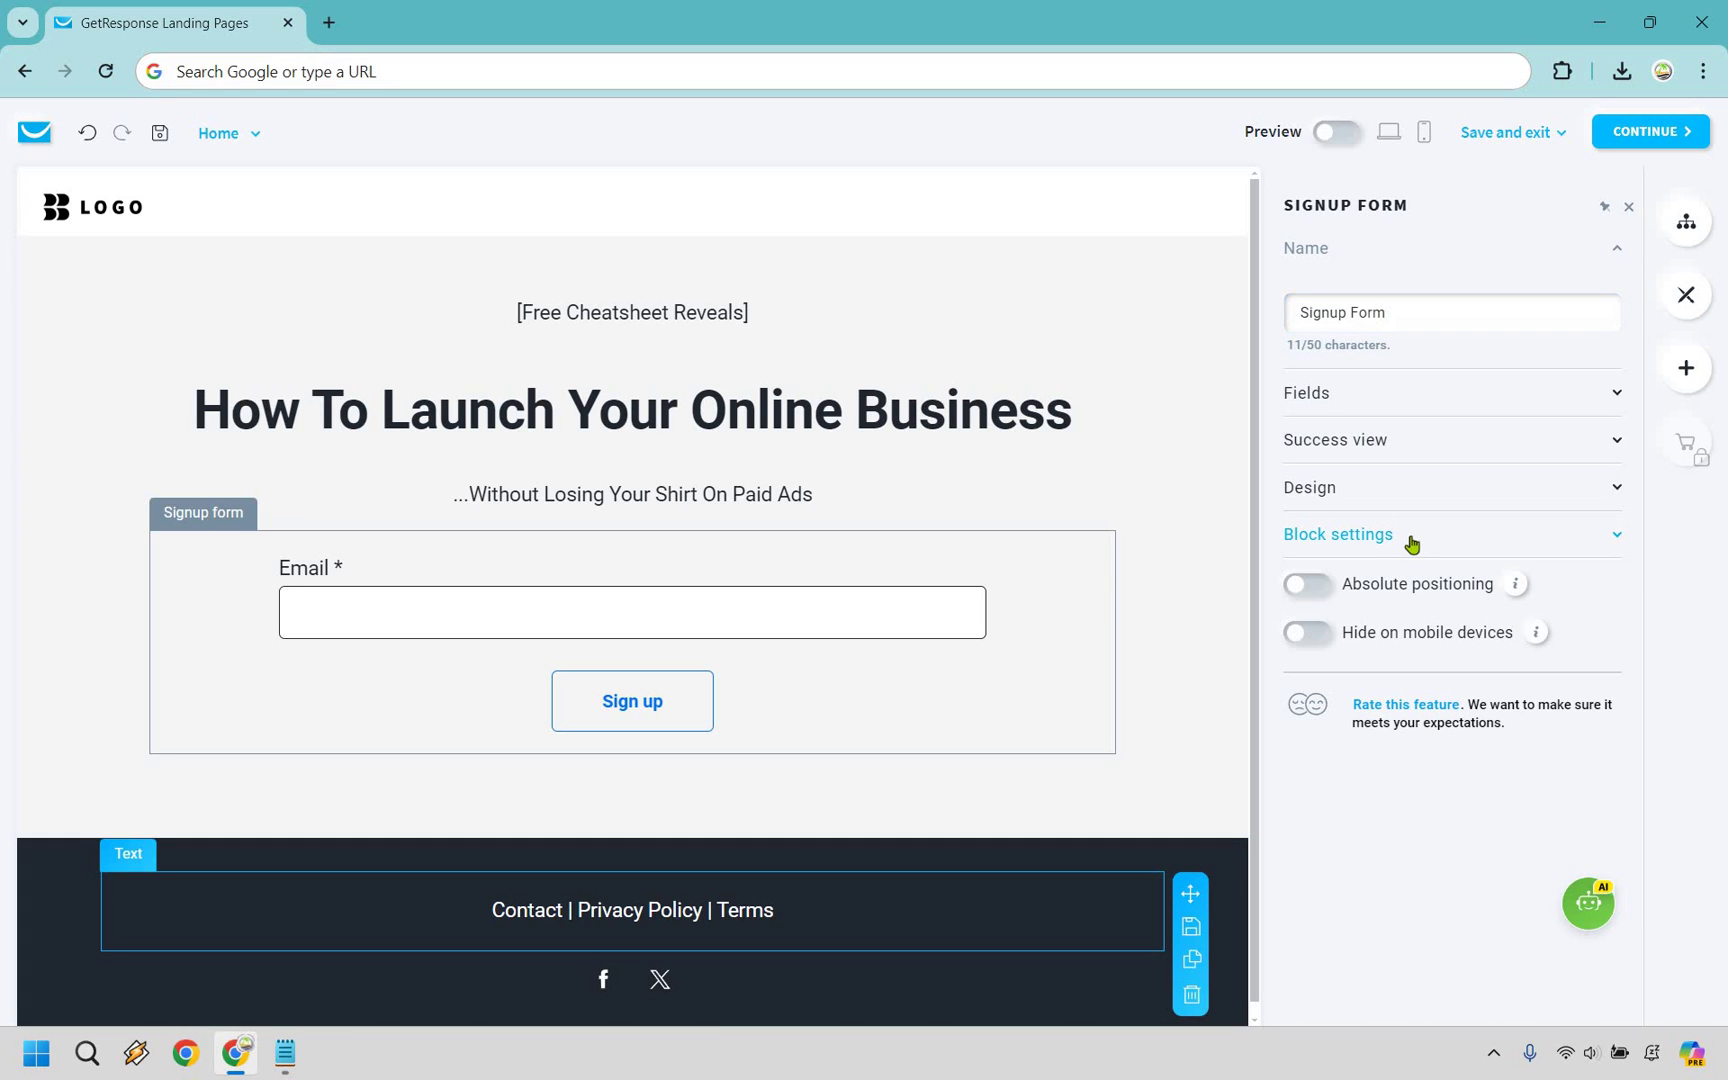
Make the form show 'Thank you so much, please check your inbox' after submission
{"action": "left_click", "coordinate": [1393, 445]}
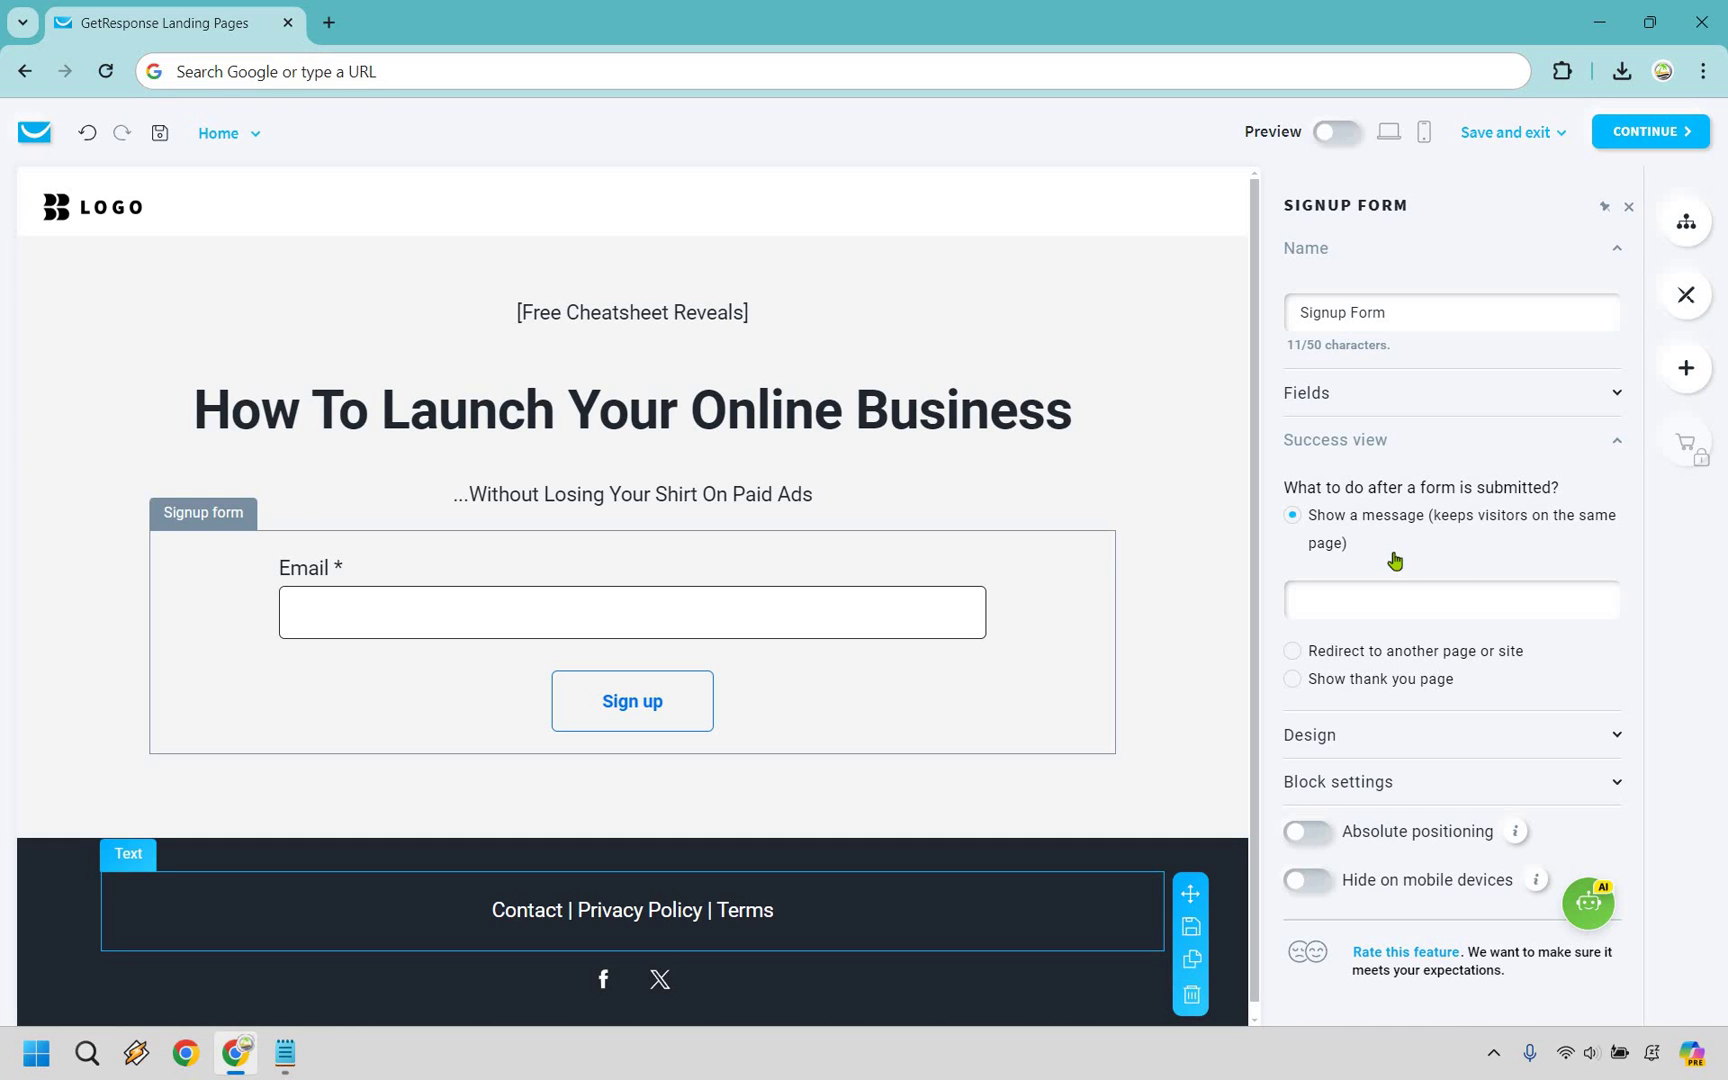
{"action": "left_click", "coordinate": [1293, 652]}
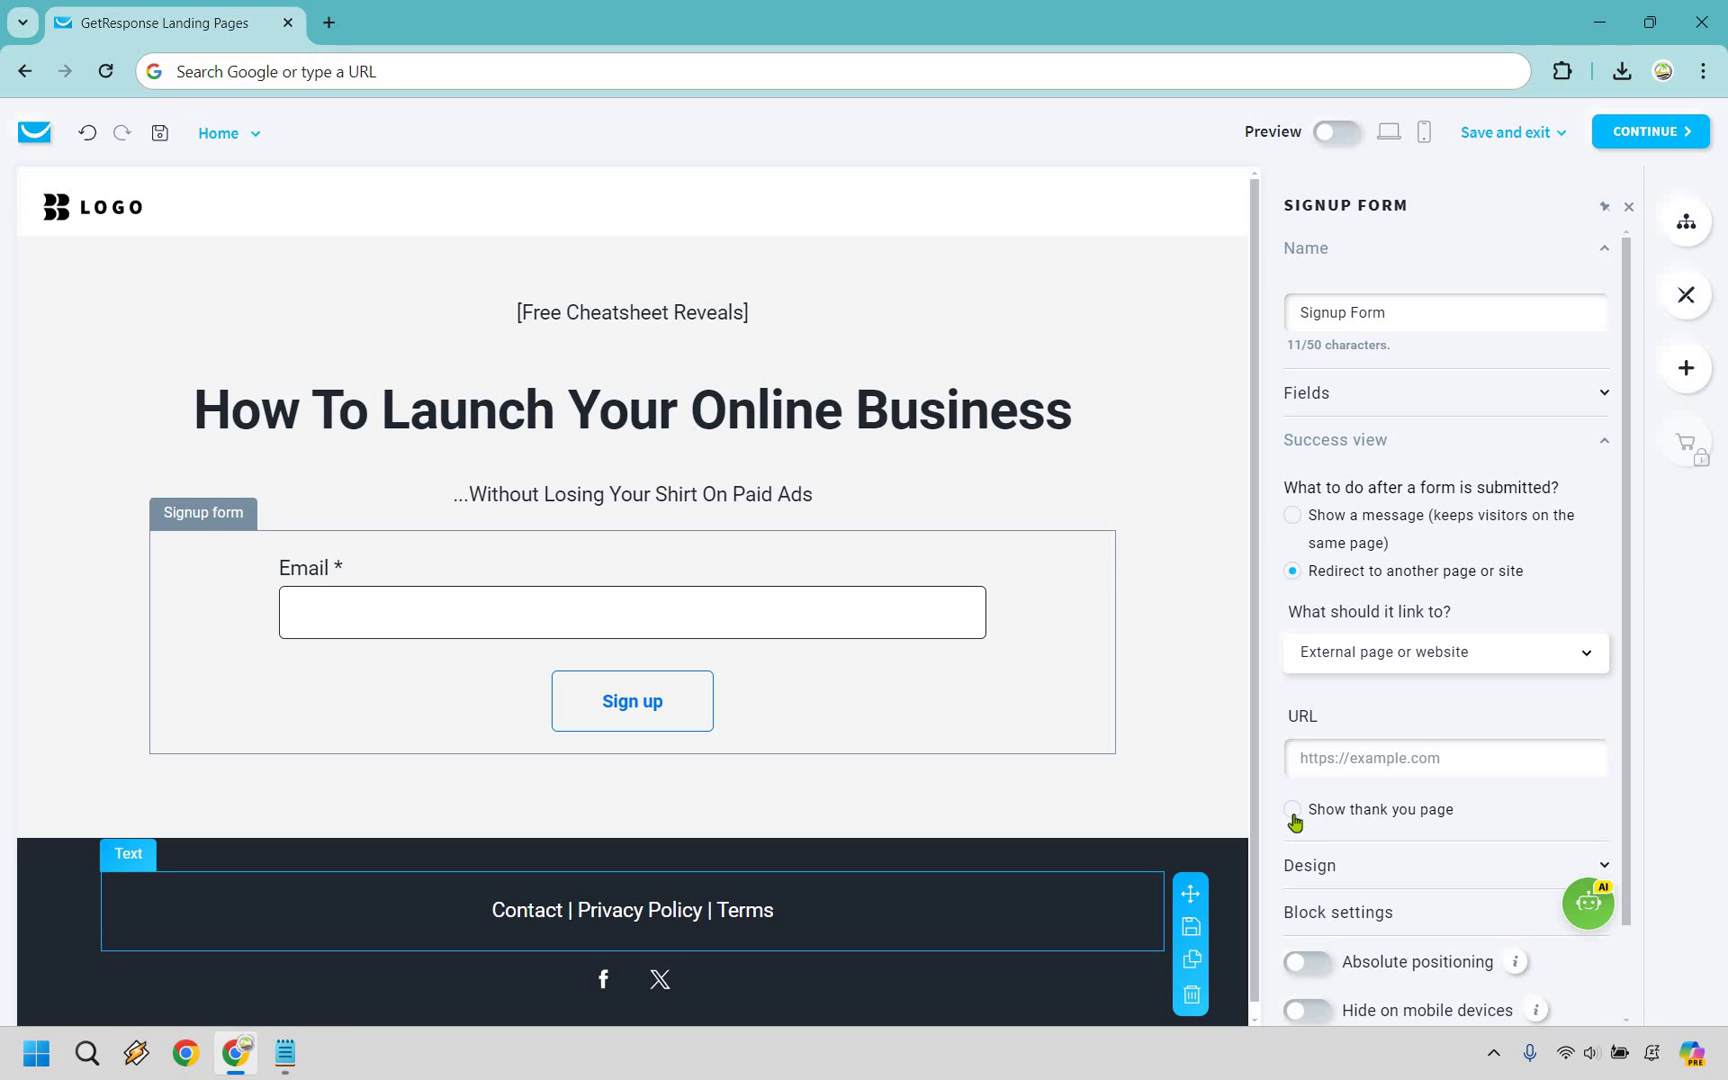
{"action": "key", "text": "Down"}
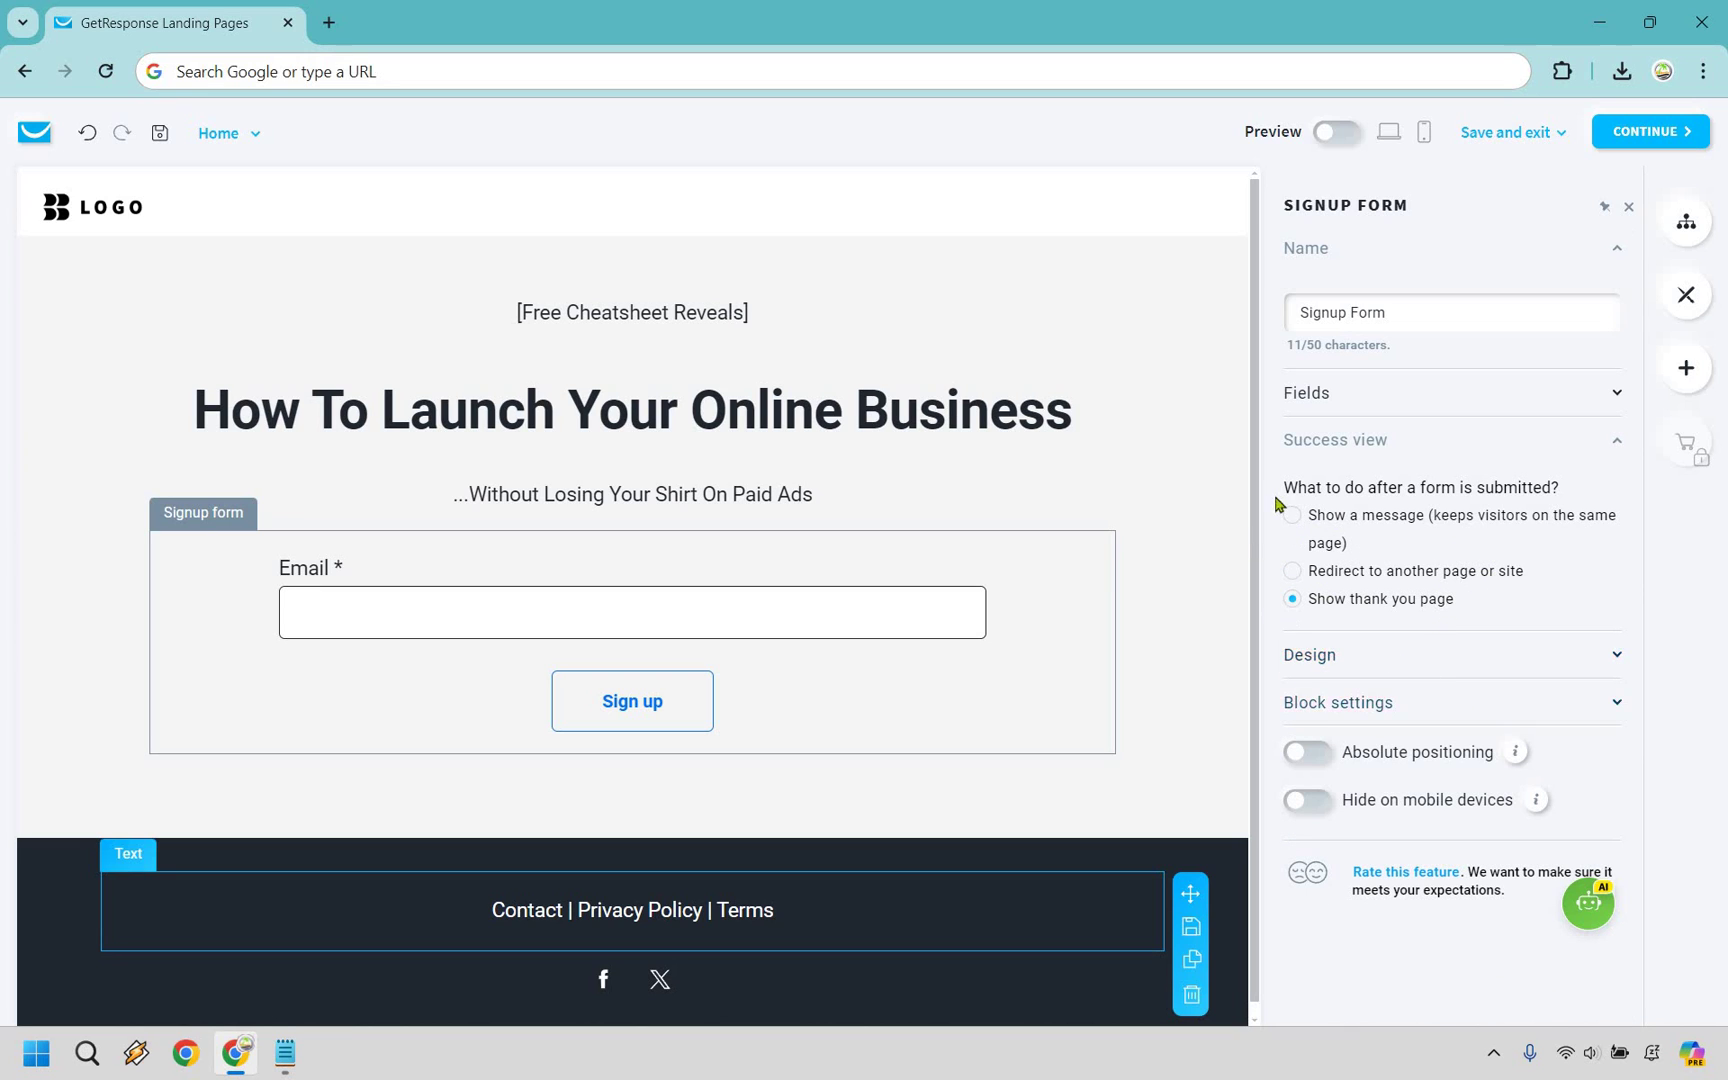
{"action": "key", "text": "Down"}
{"action": "left_click", "coordinate": [1400, 604]}
{"action": "type", "text": "Thank you so much, please check your inbox for your free gift."}
{"action": "left_click", "coordinate": [1431, 605]}
{"action": "key", "text": "shift+Home"}
{"action": "key", "text": "shift+End"}
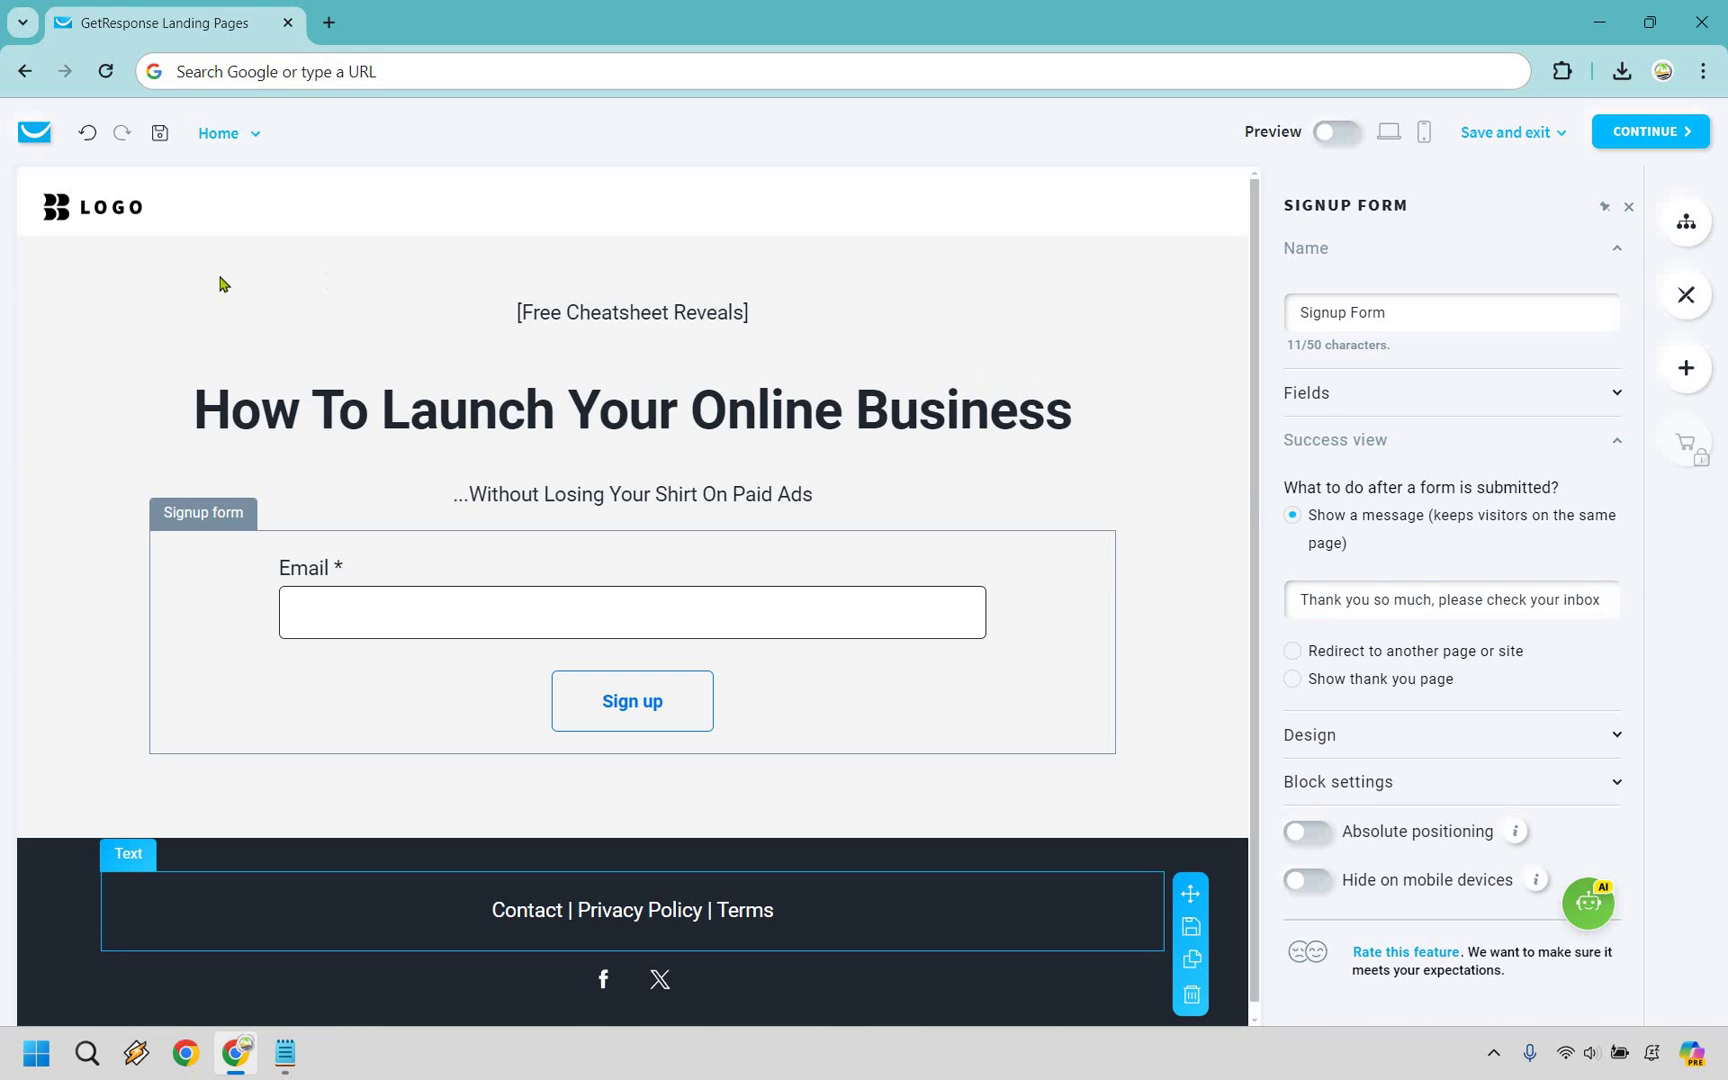
Swap the header's placeholder LOGO for MI Logo 2 and enlarge it slightly
{"action": "left_click", "coordinate": [106, 214]}
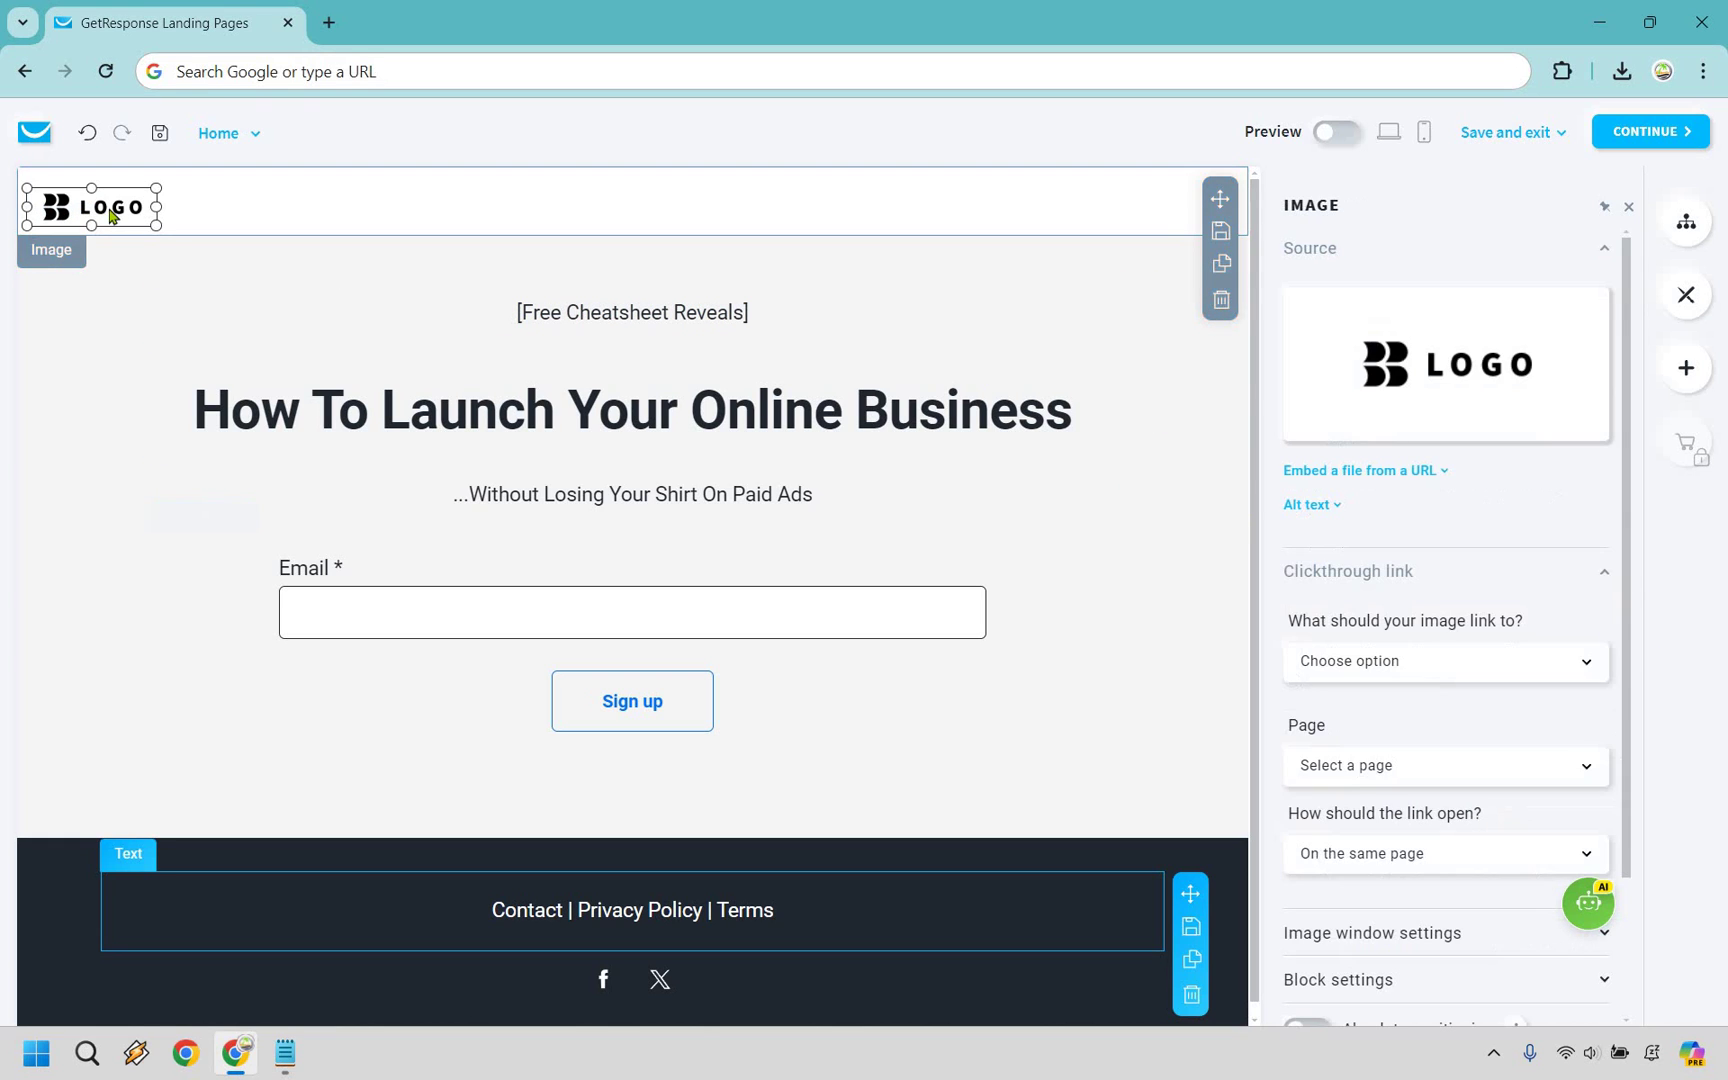
{"action": "left_click", "coordinate": [1447, 378]}
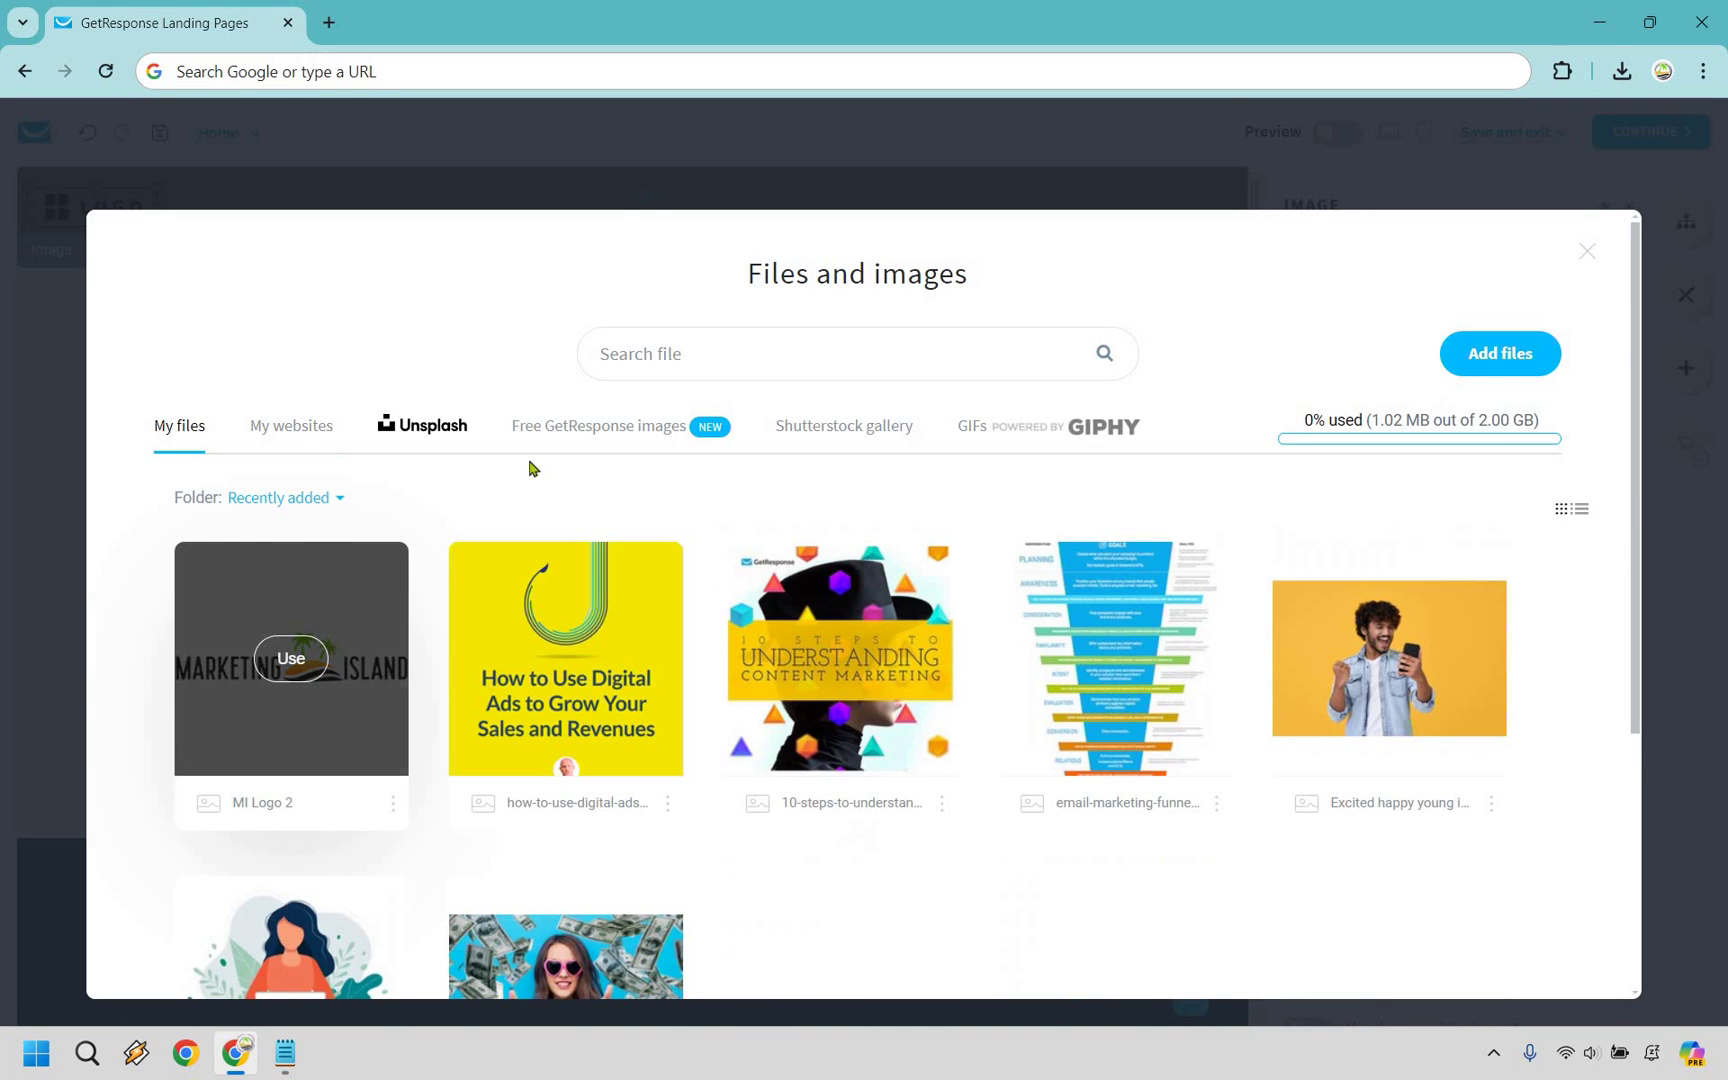
{"action": "left_click", "coordinate": [252, 200]}
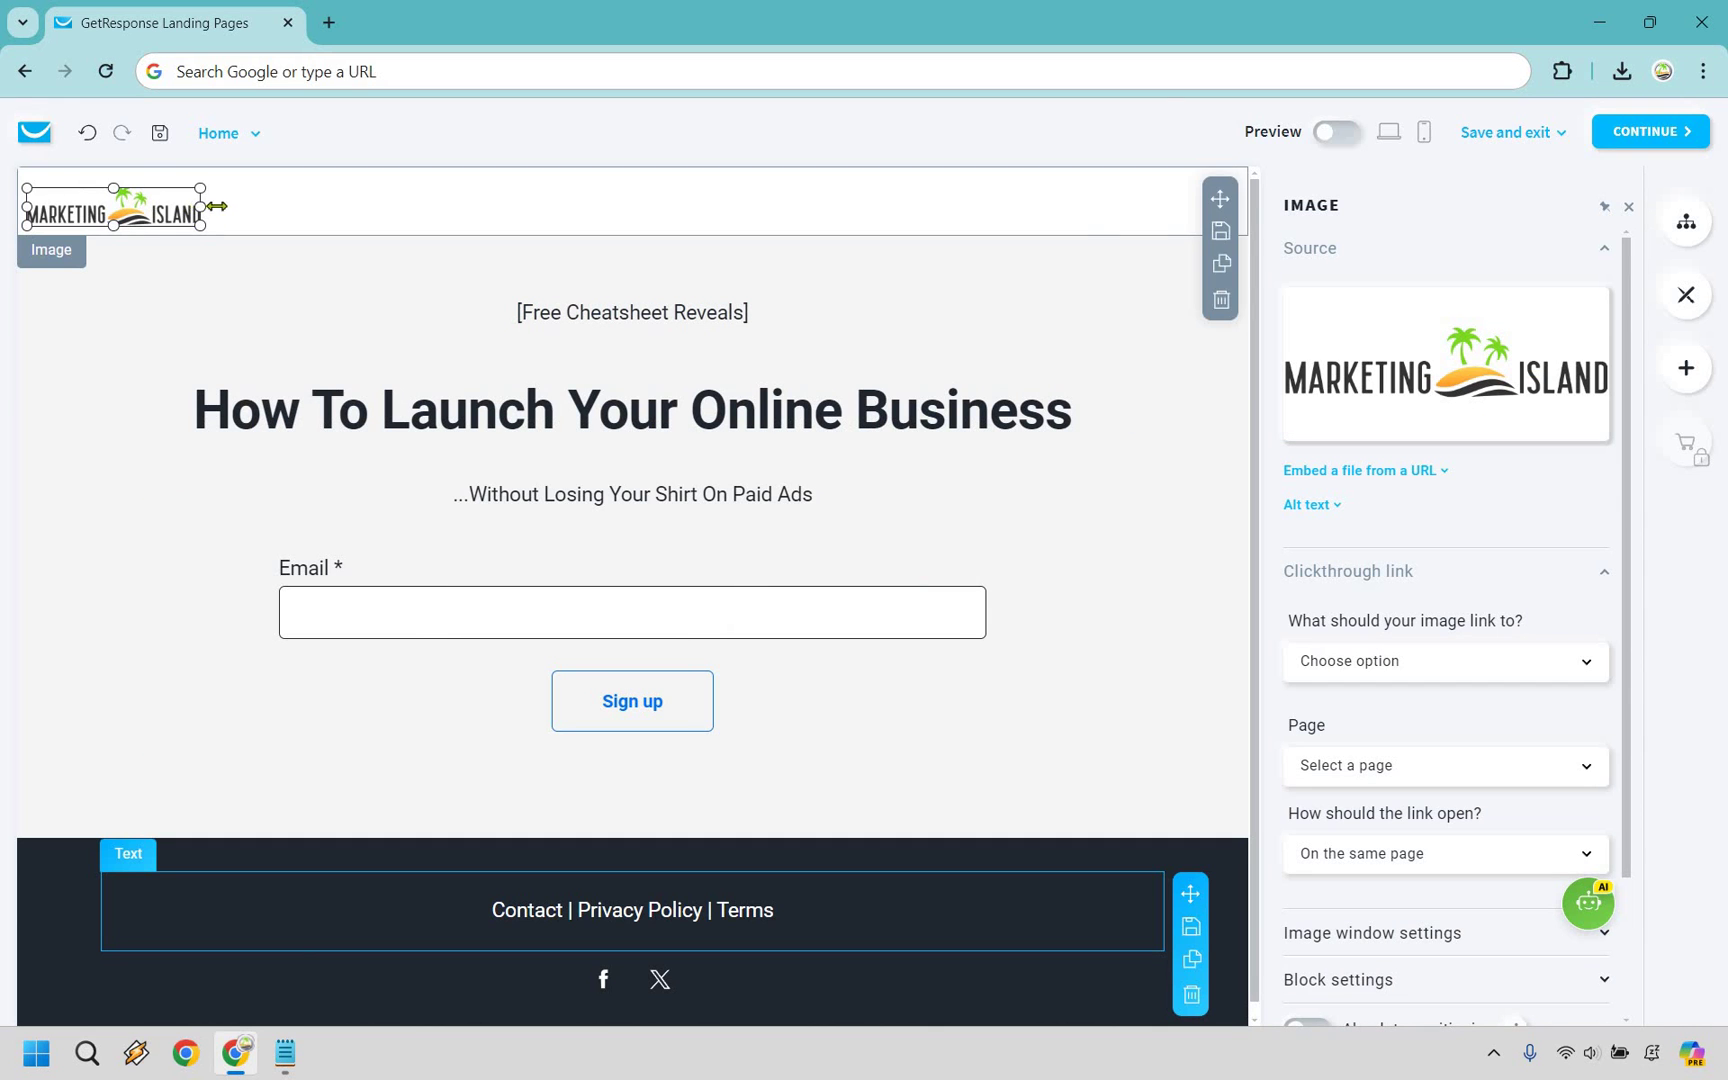
{"action": "left_click_drag", "start_coordinate": [222, 205], "coordinate": [249, 208]}
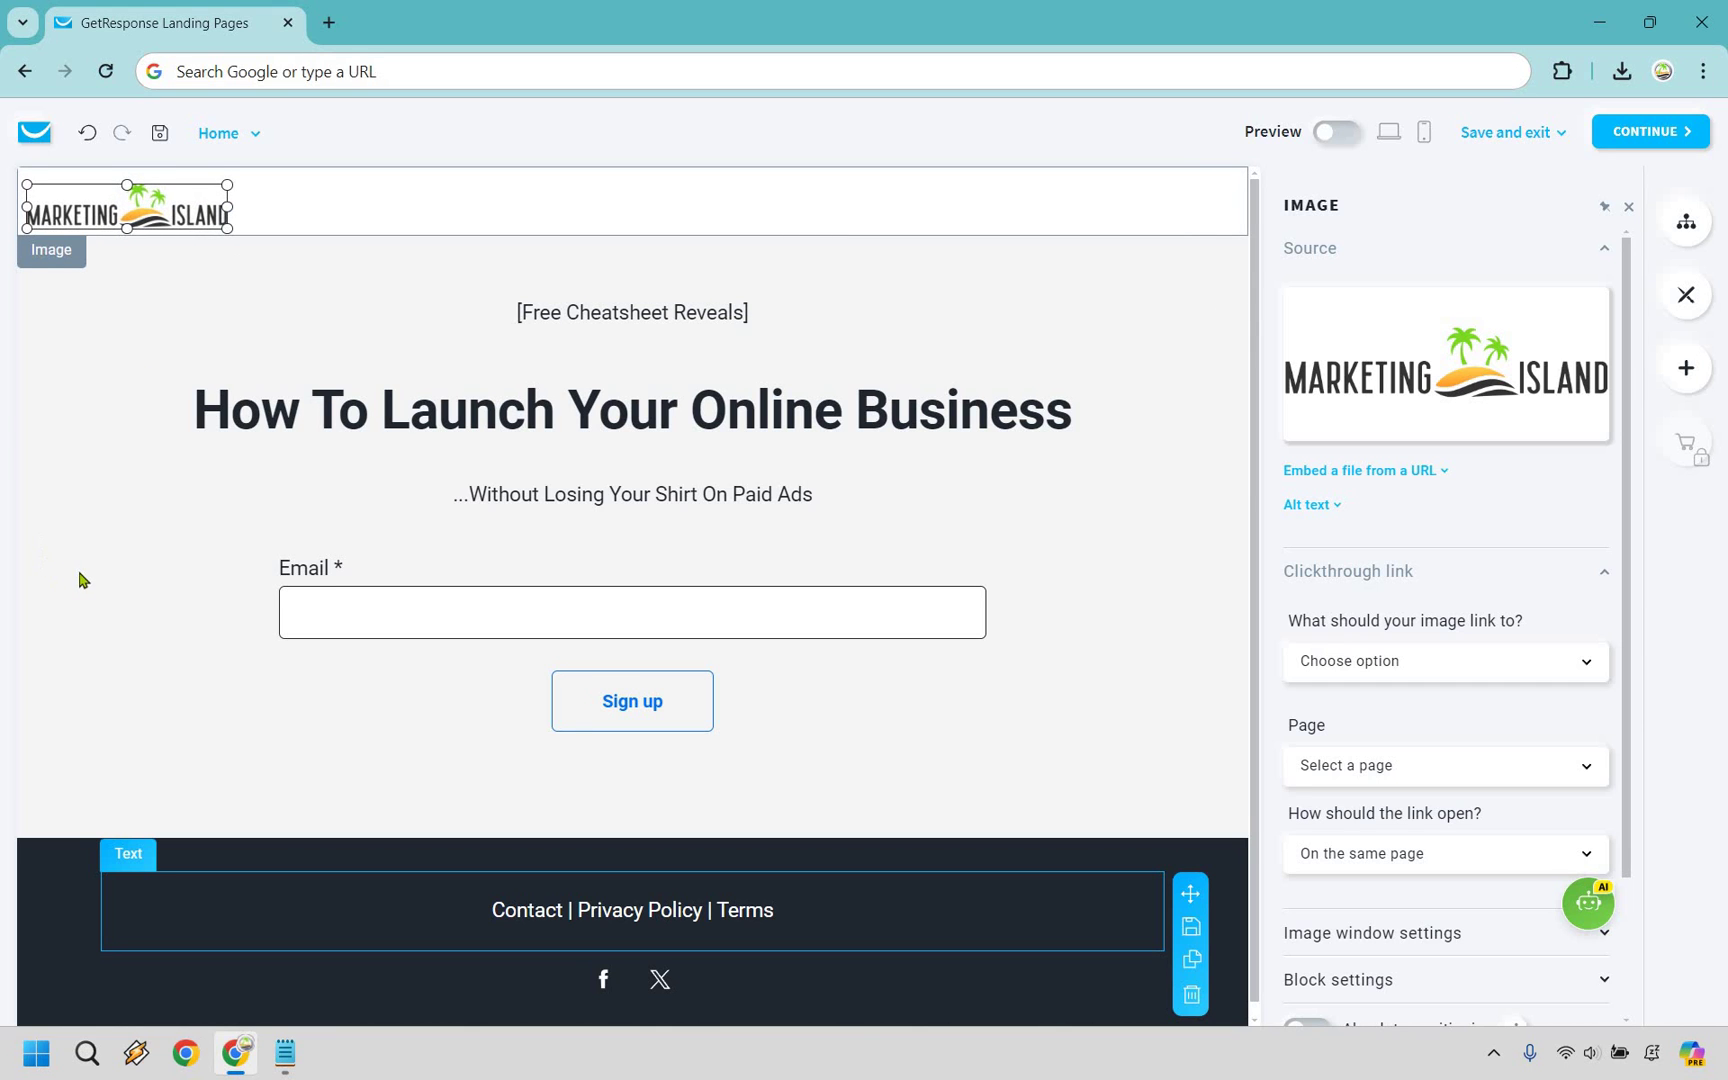
{"action": "left_click", "coordinate": [943, 426]}
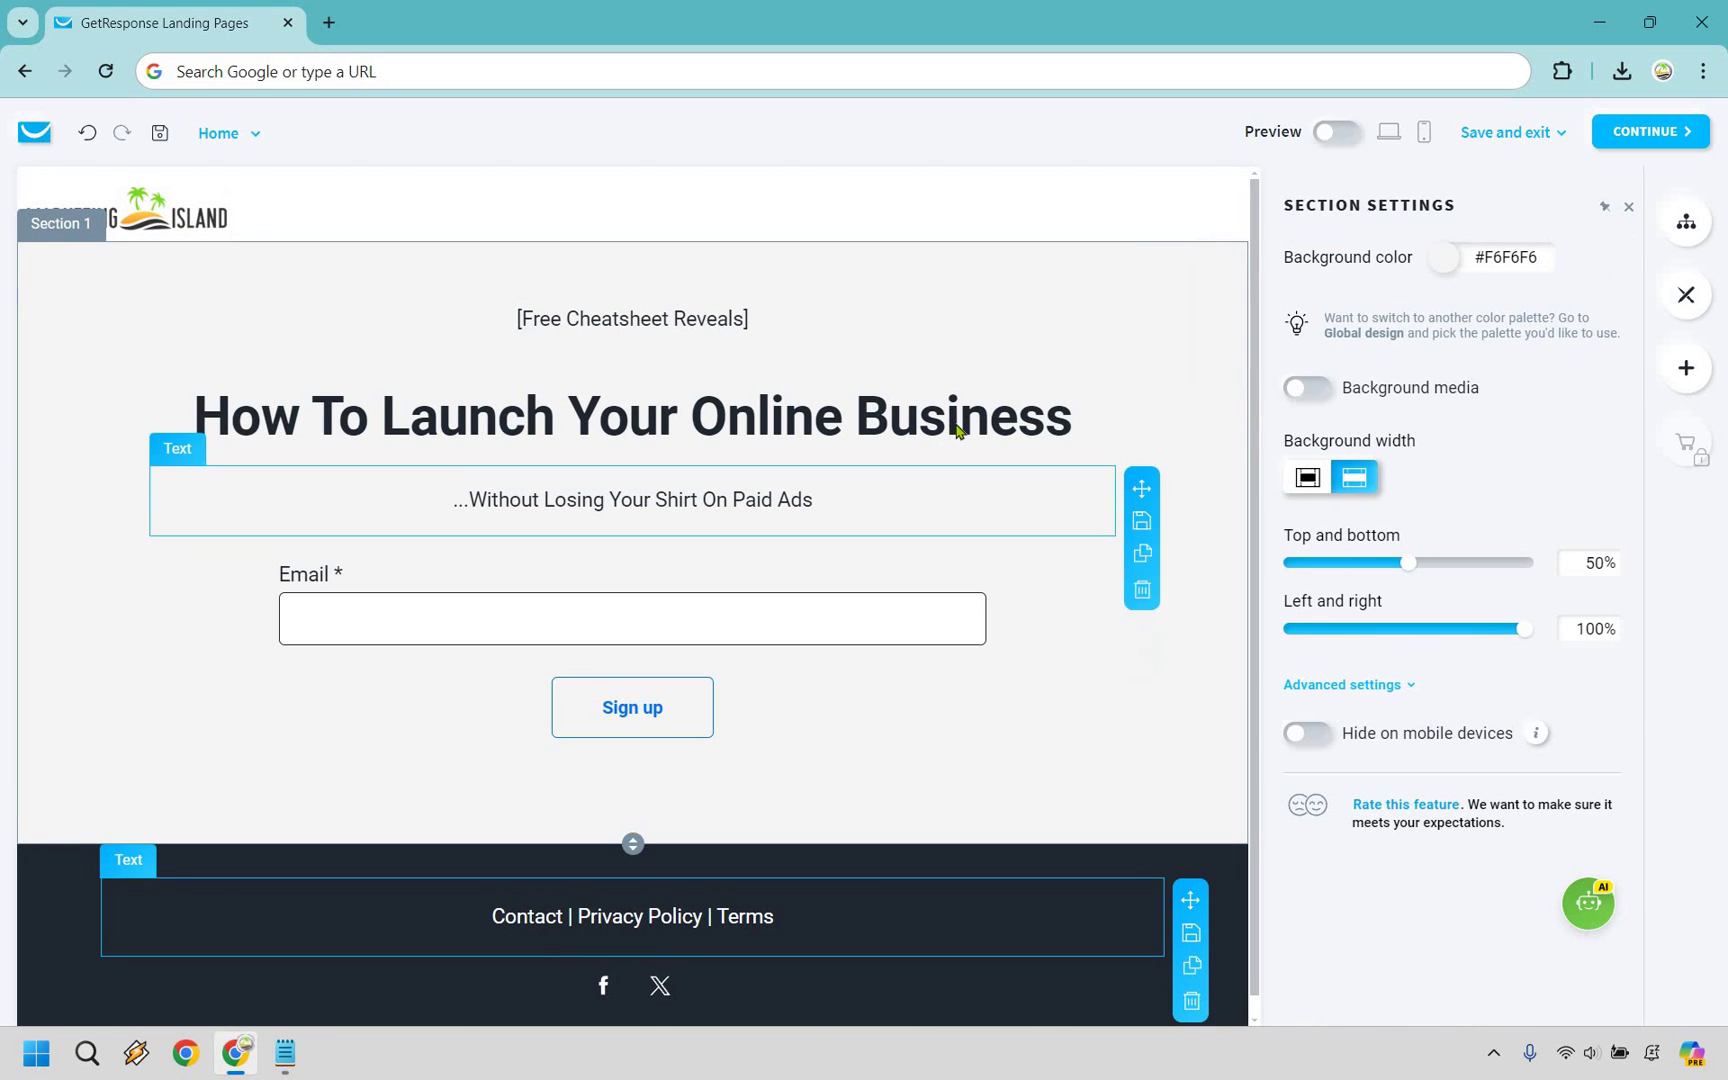
Save the squeeze page with the new logo and form settings using Save and exit > Save
{"action": "scroll", "coordinate": [957, 431], "scroll_direction": "down", "scroll_amount": 1}
{"action": "scroll", "coordinate": [957, 431], "scroll_direction": "up", "scroll_amount": 1}
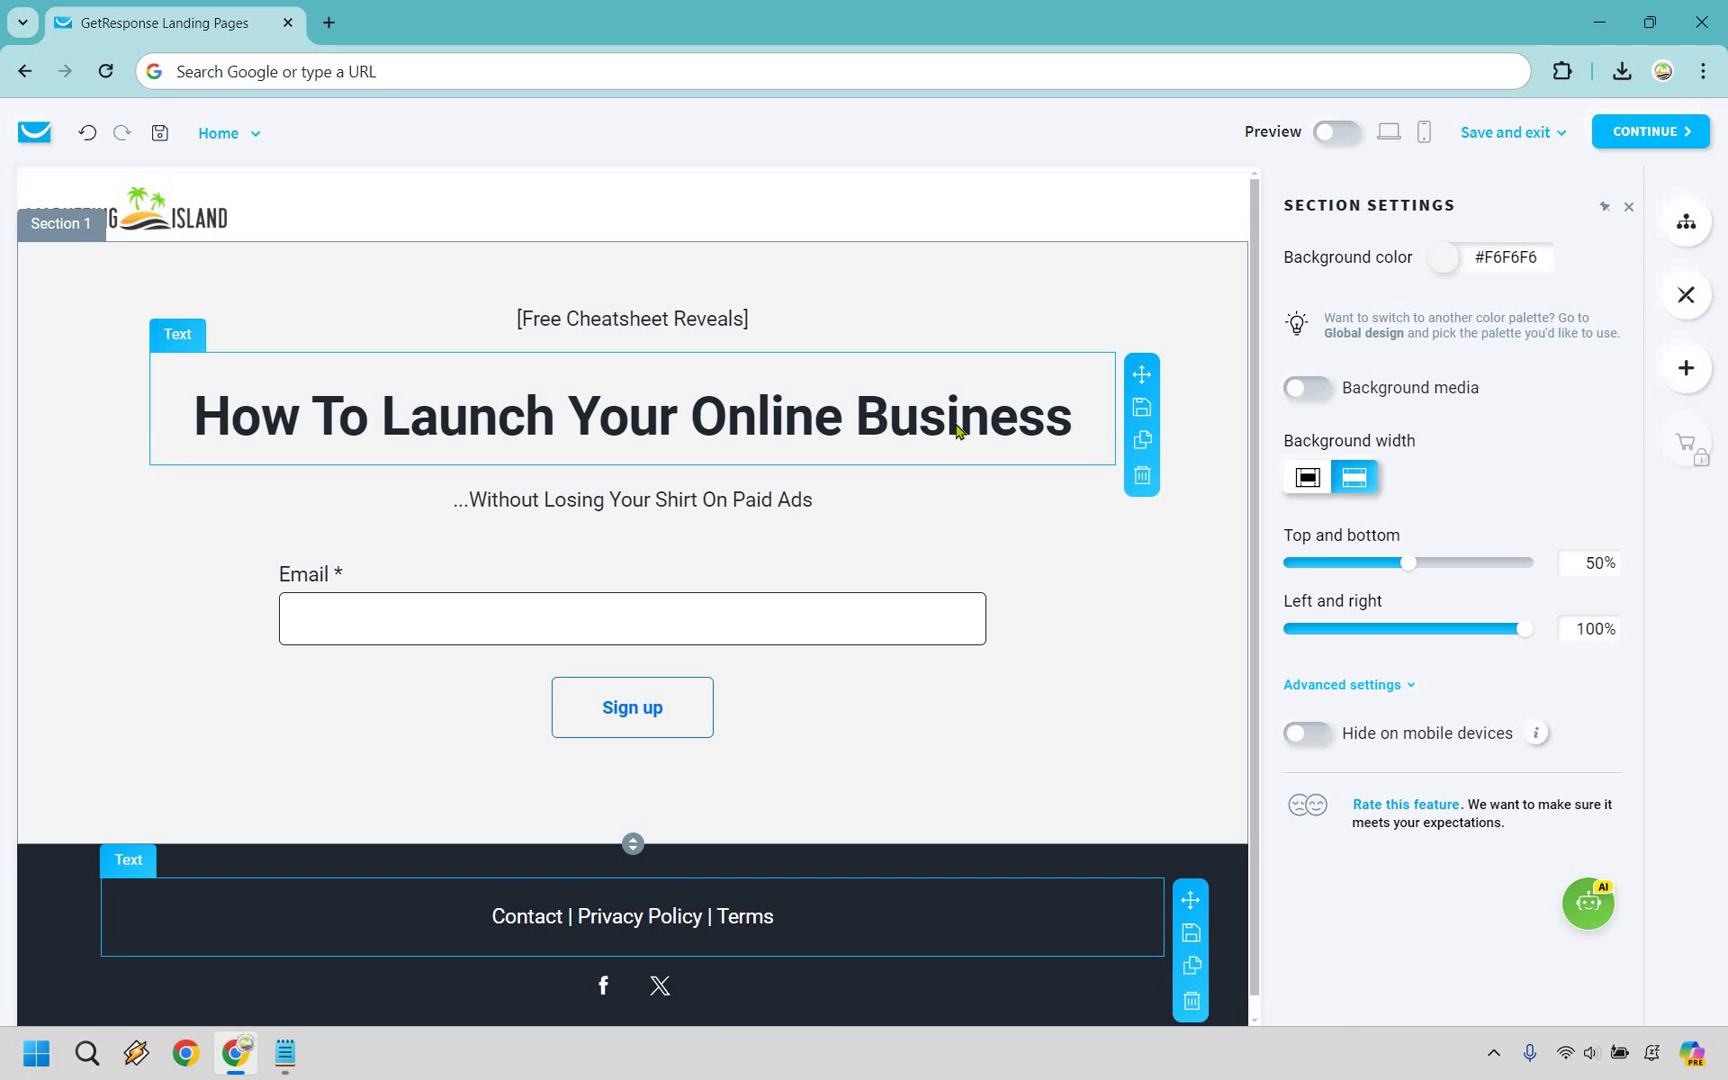
{"action": "left_click", "coordinate": [1560, 133]}
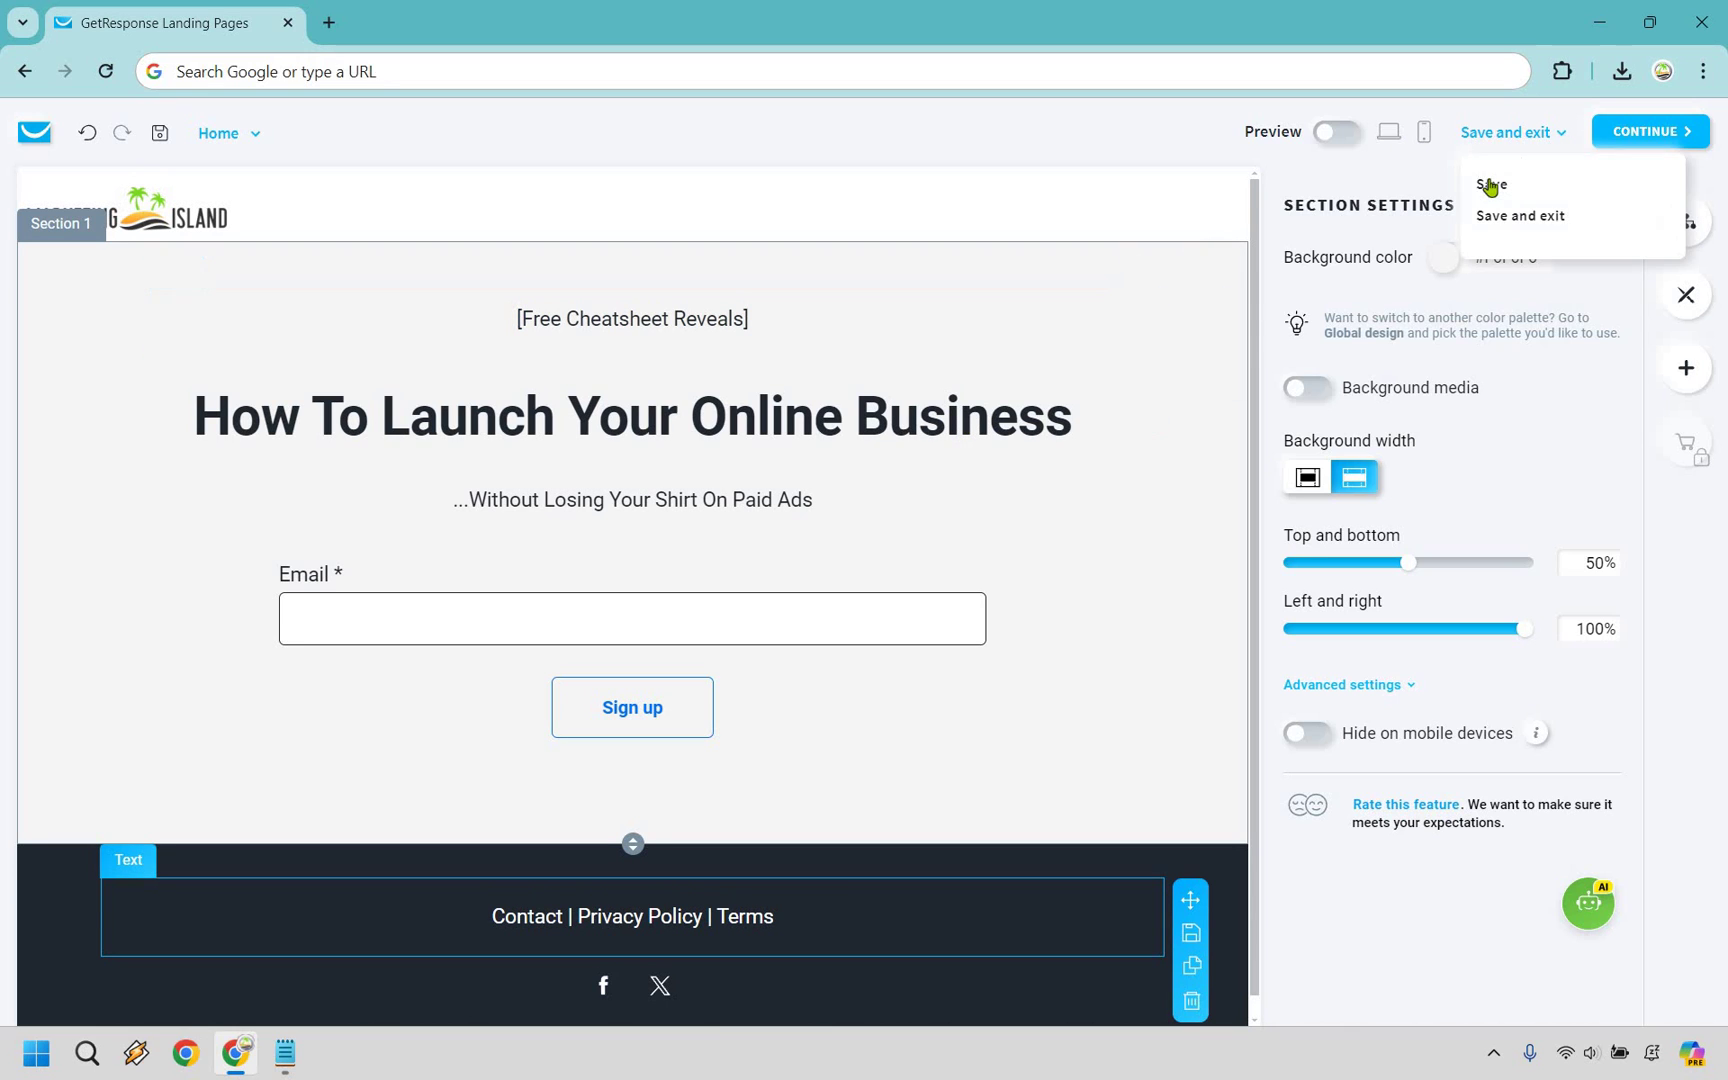
{"action": "left_click", "coordinate": [1490, 186]}
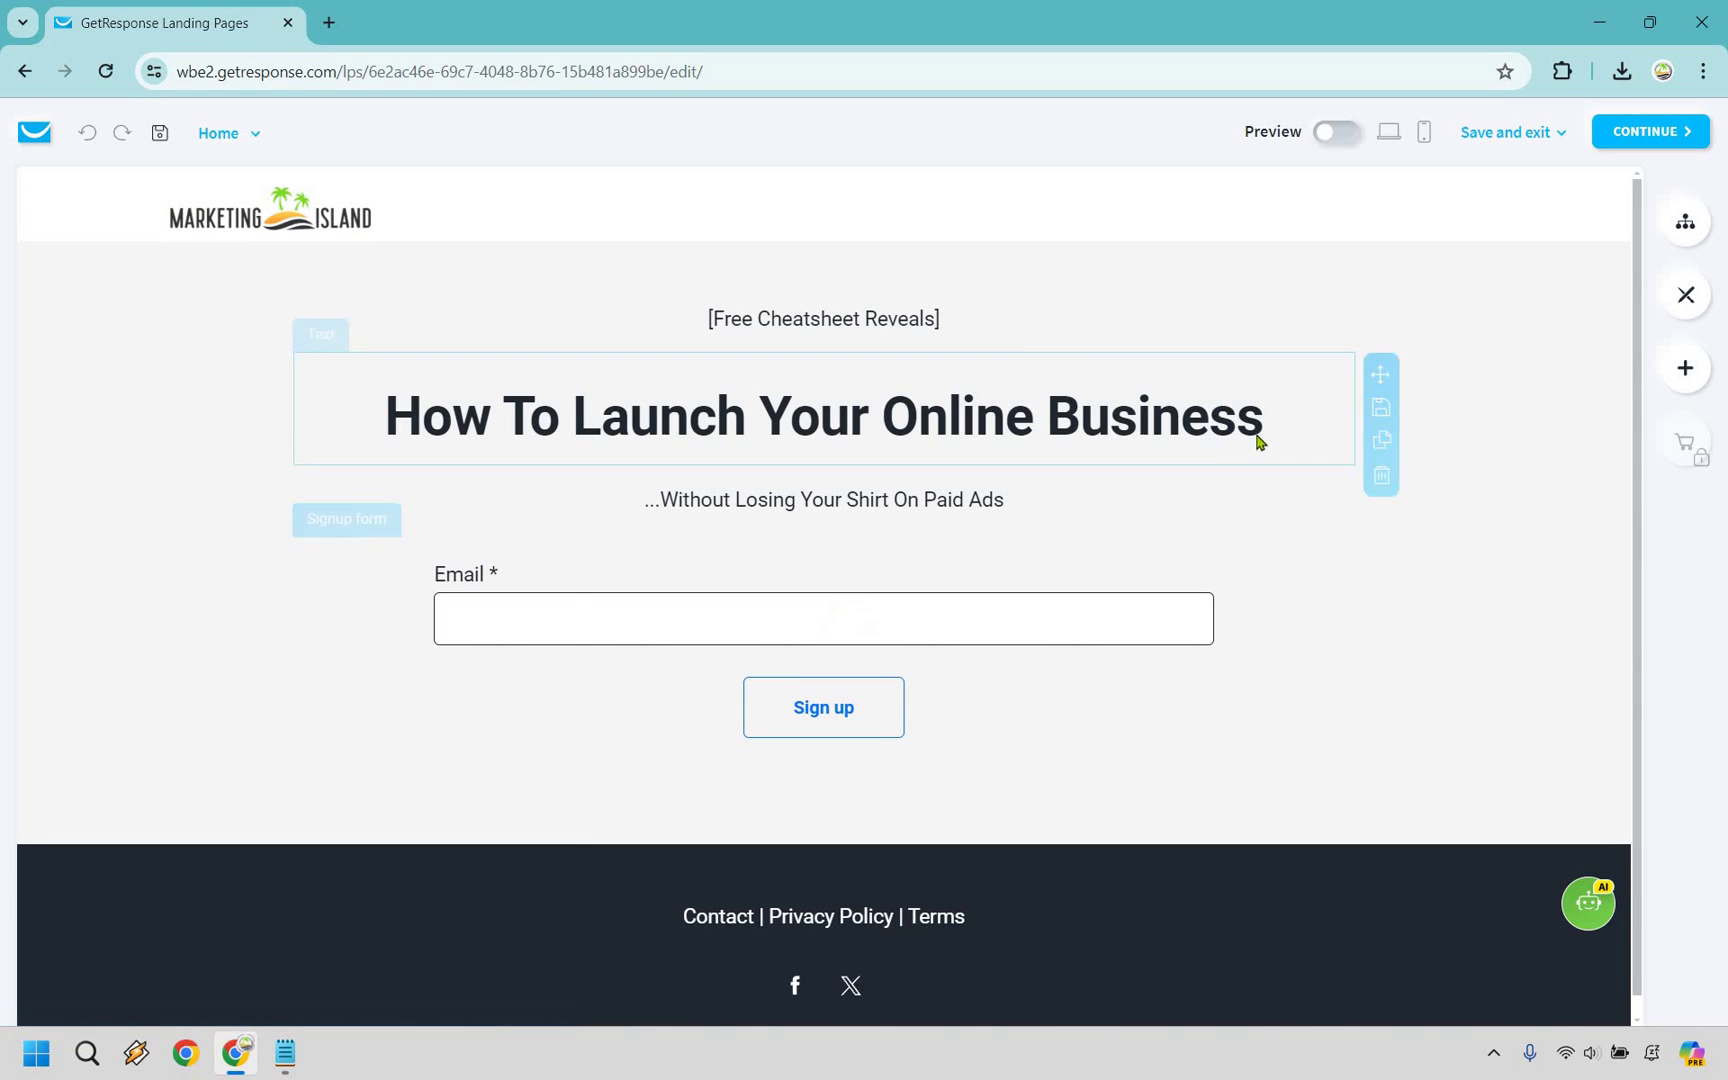
{"action": "left_click", "coordinate": [1196, 390]}
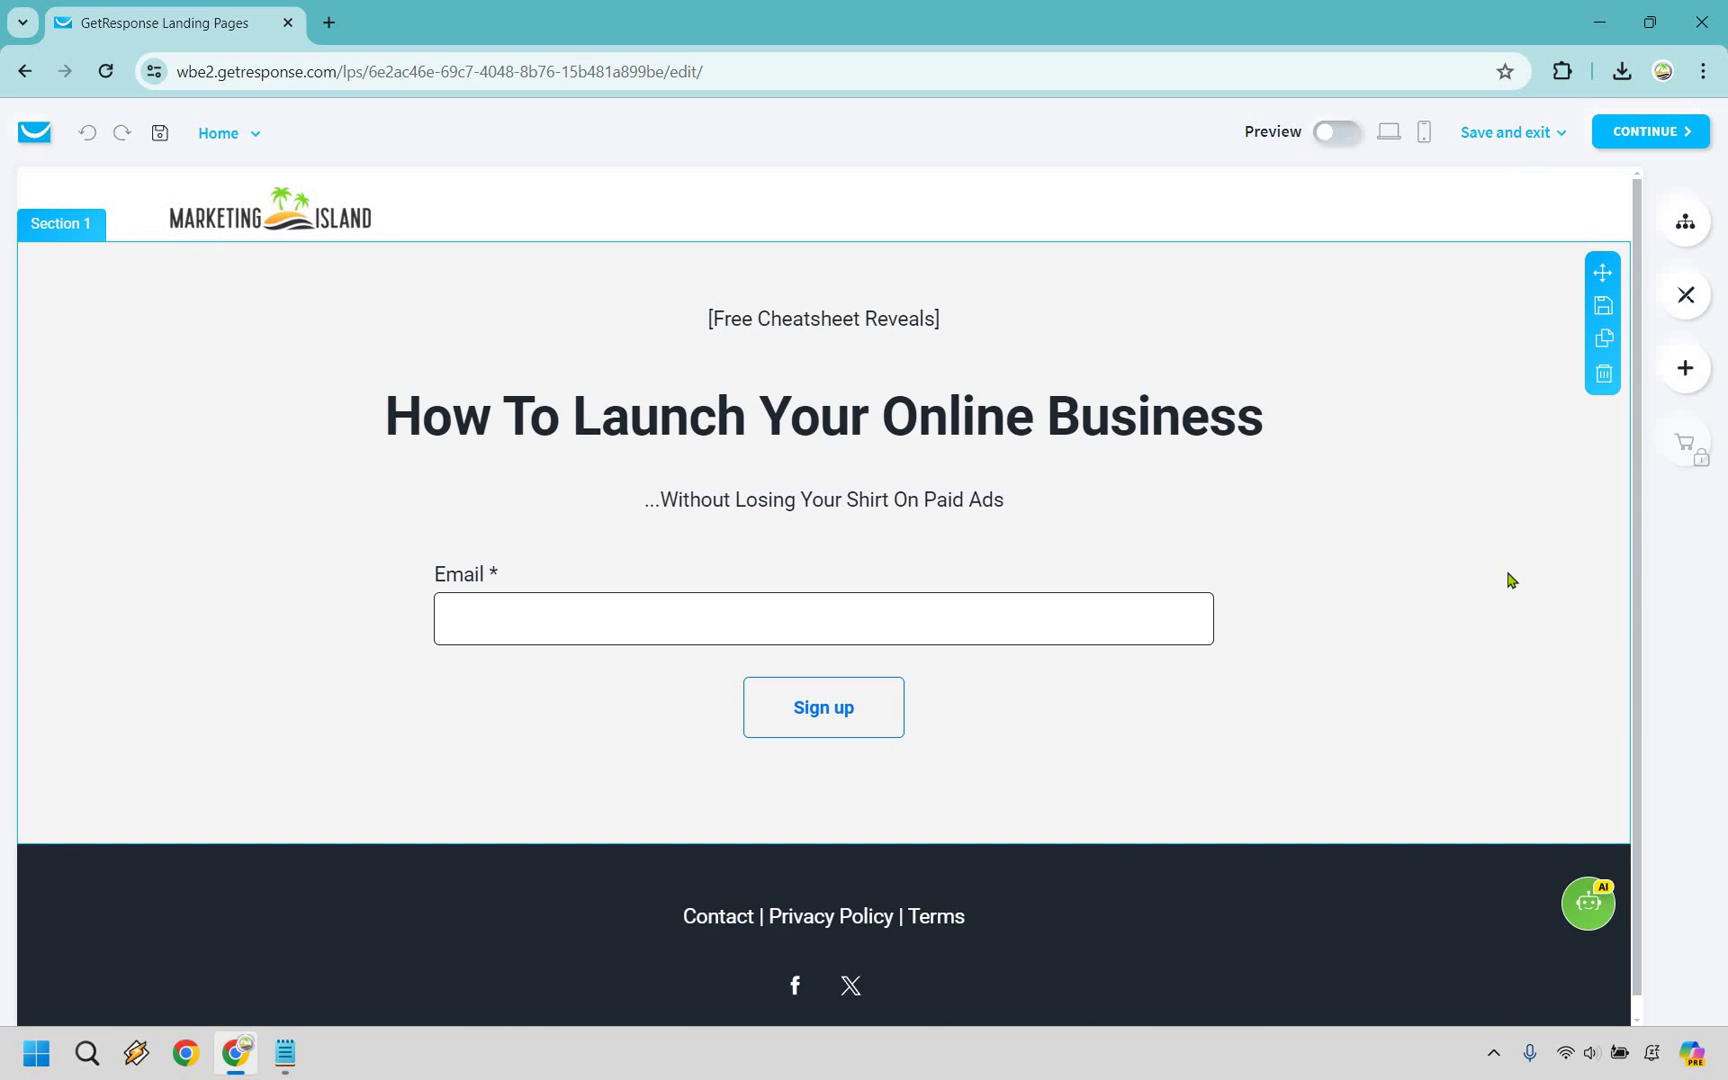
Continue to Settings and review the GetResponse Tutorials list and landing page statistics options
{"action": "left_click", "coordinate": [1634, 141]}
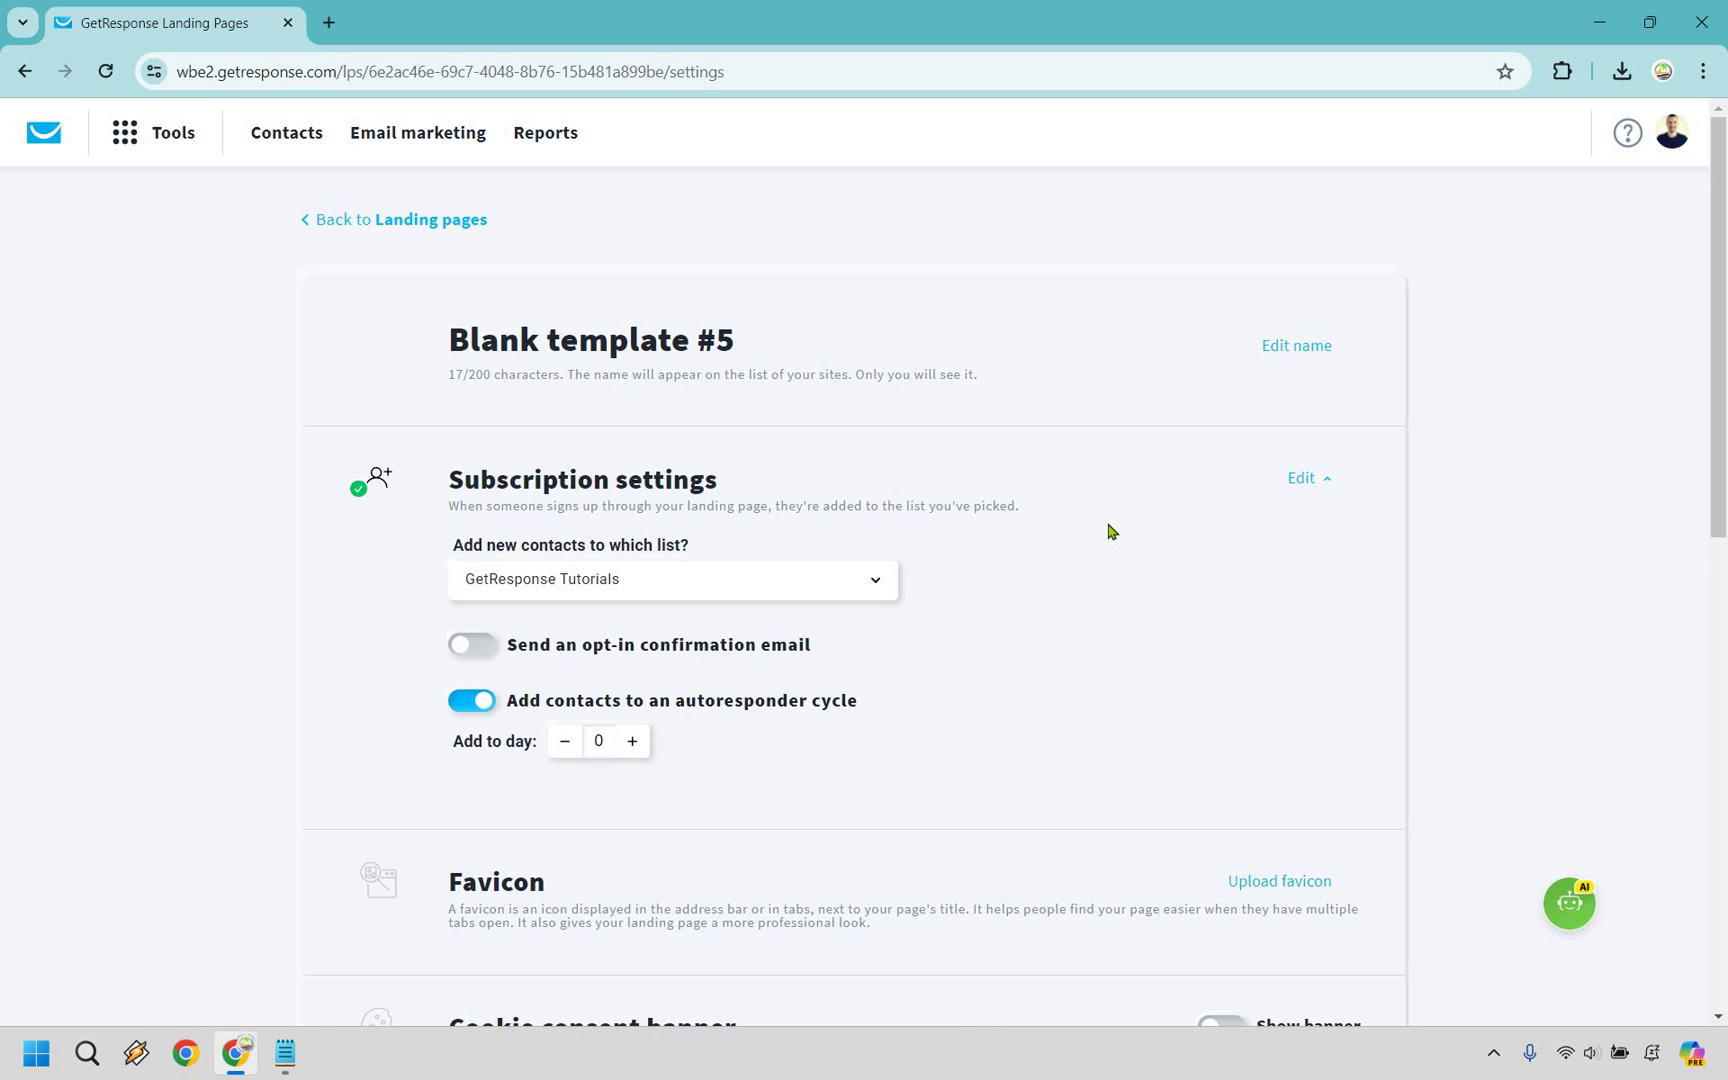
{"action": "scroll", "coordinate": [733, 501], "scroll_direction": "down", "scroll_amount": 3}
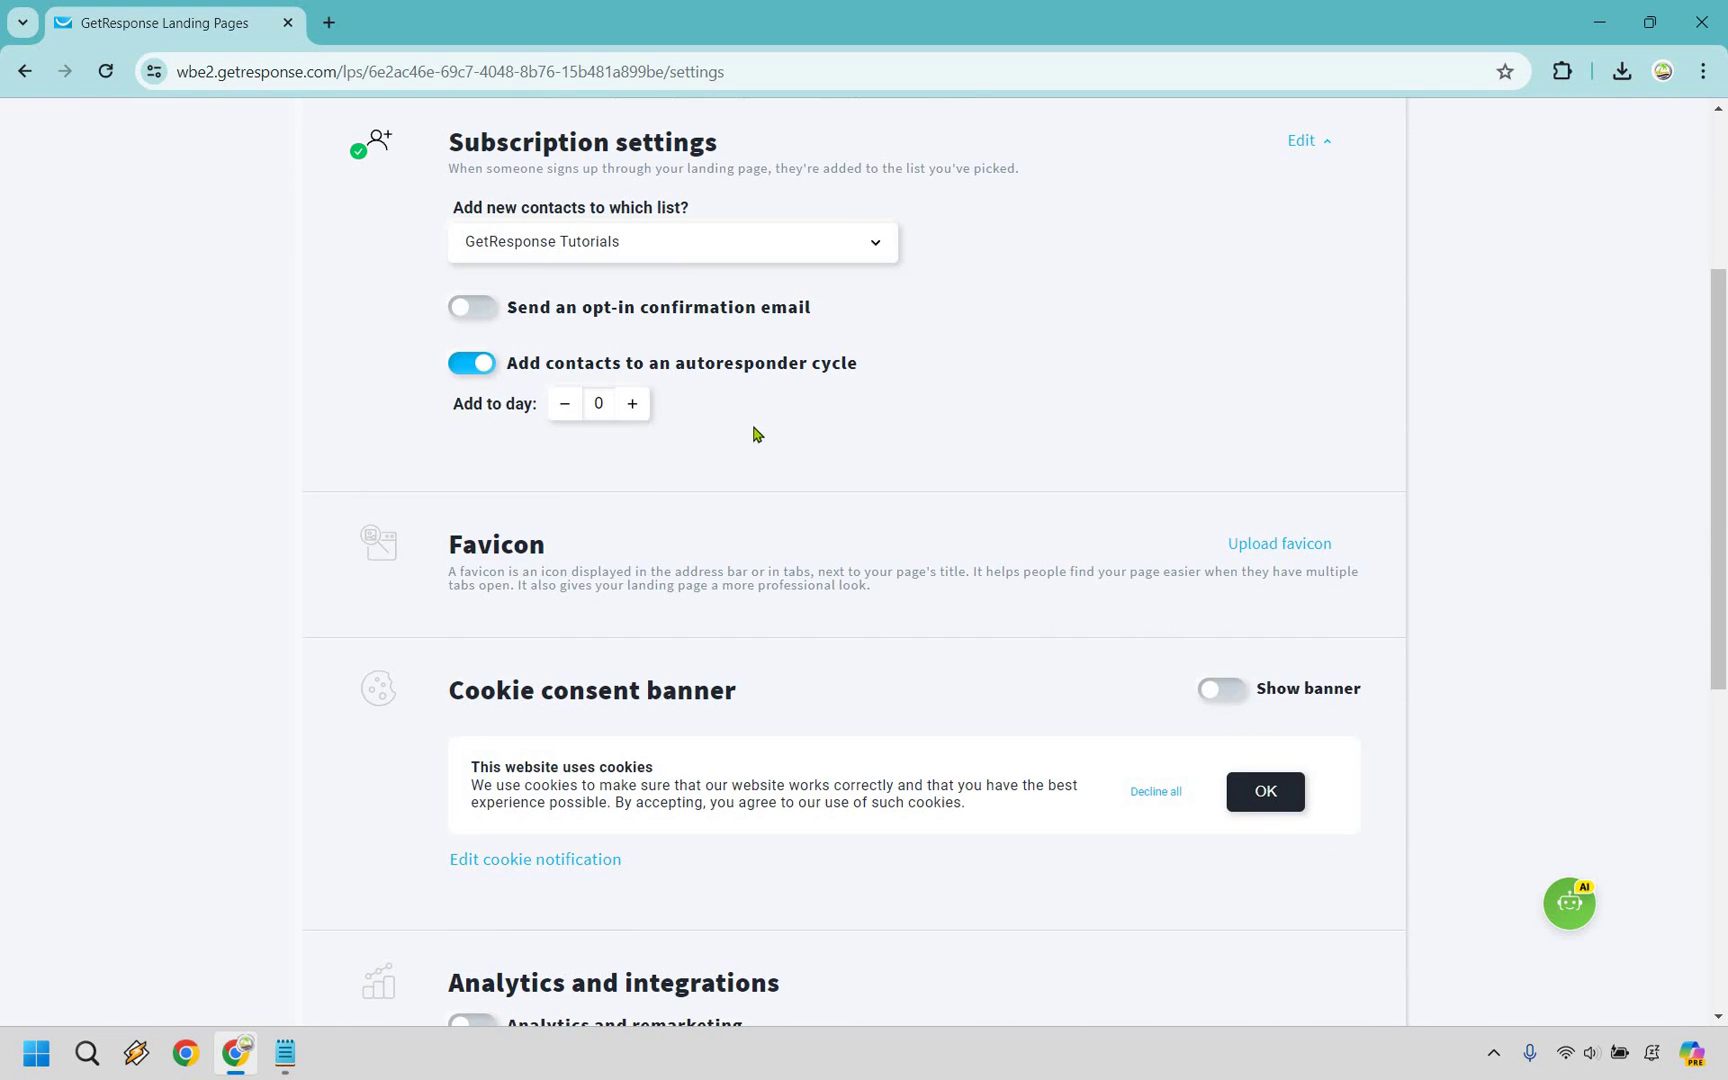
{"action": "scroll", "coordinate": [664, 366], "scroll_direction": "down", "scroll_amount": 1}
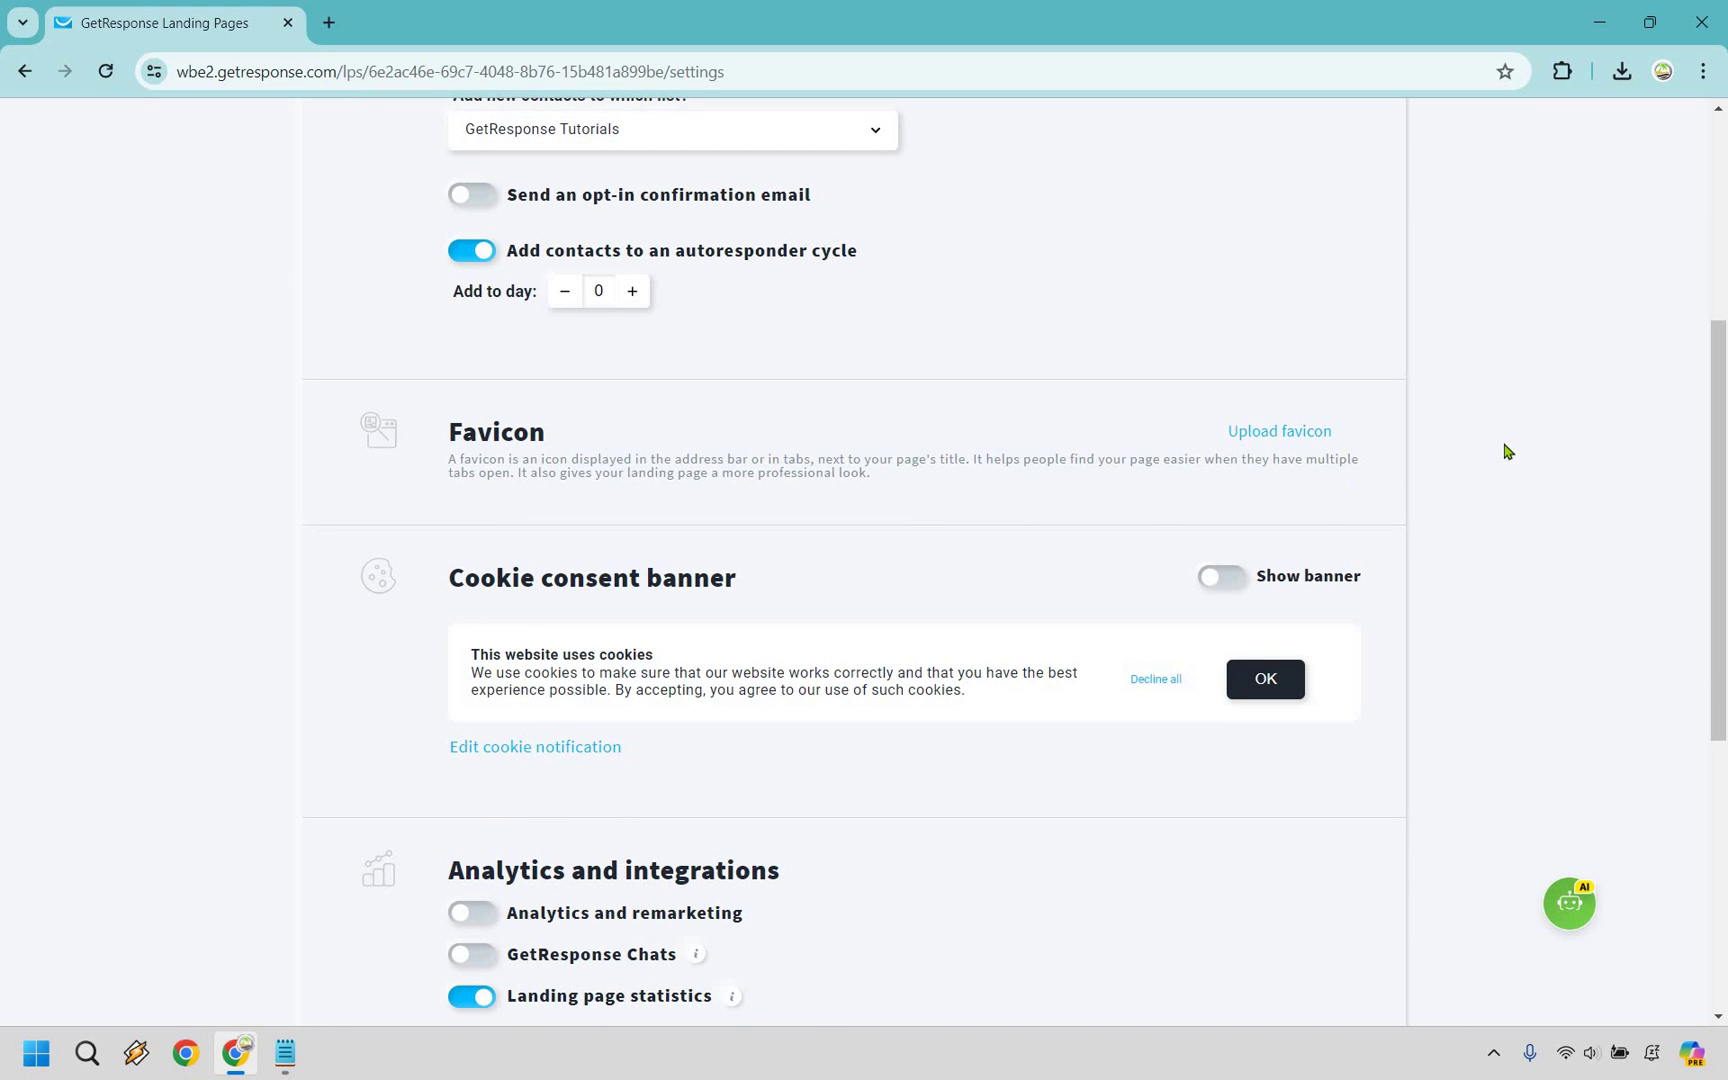
{"action": "scroll", "coordinate": [933, 297], "scroll_direction": "down", "scroll_amount": 2}
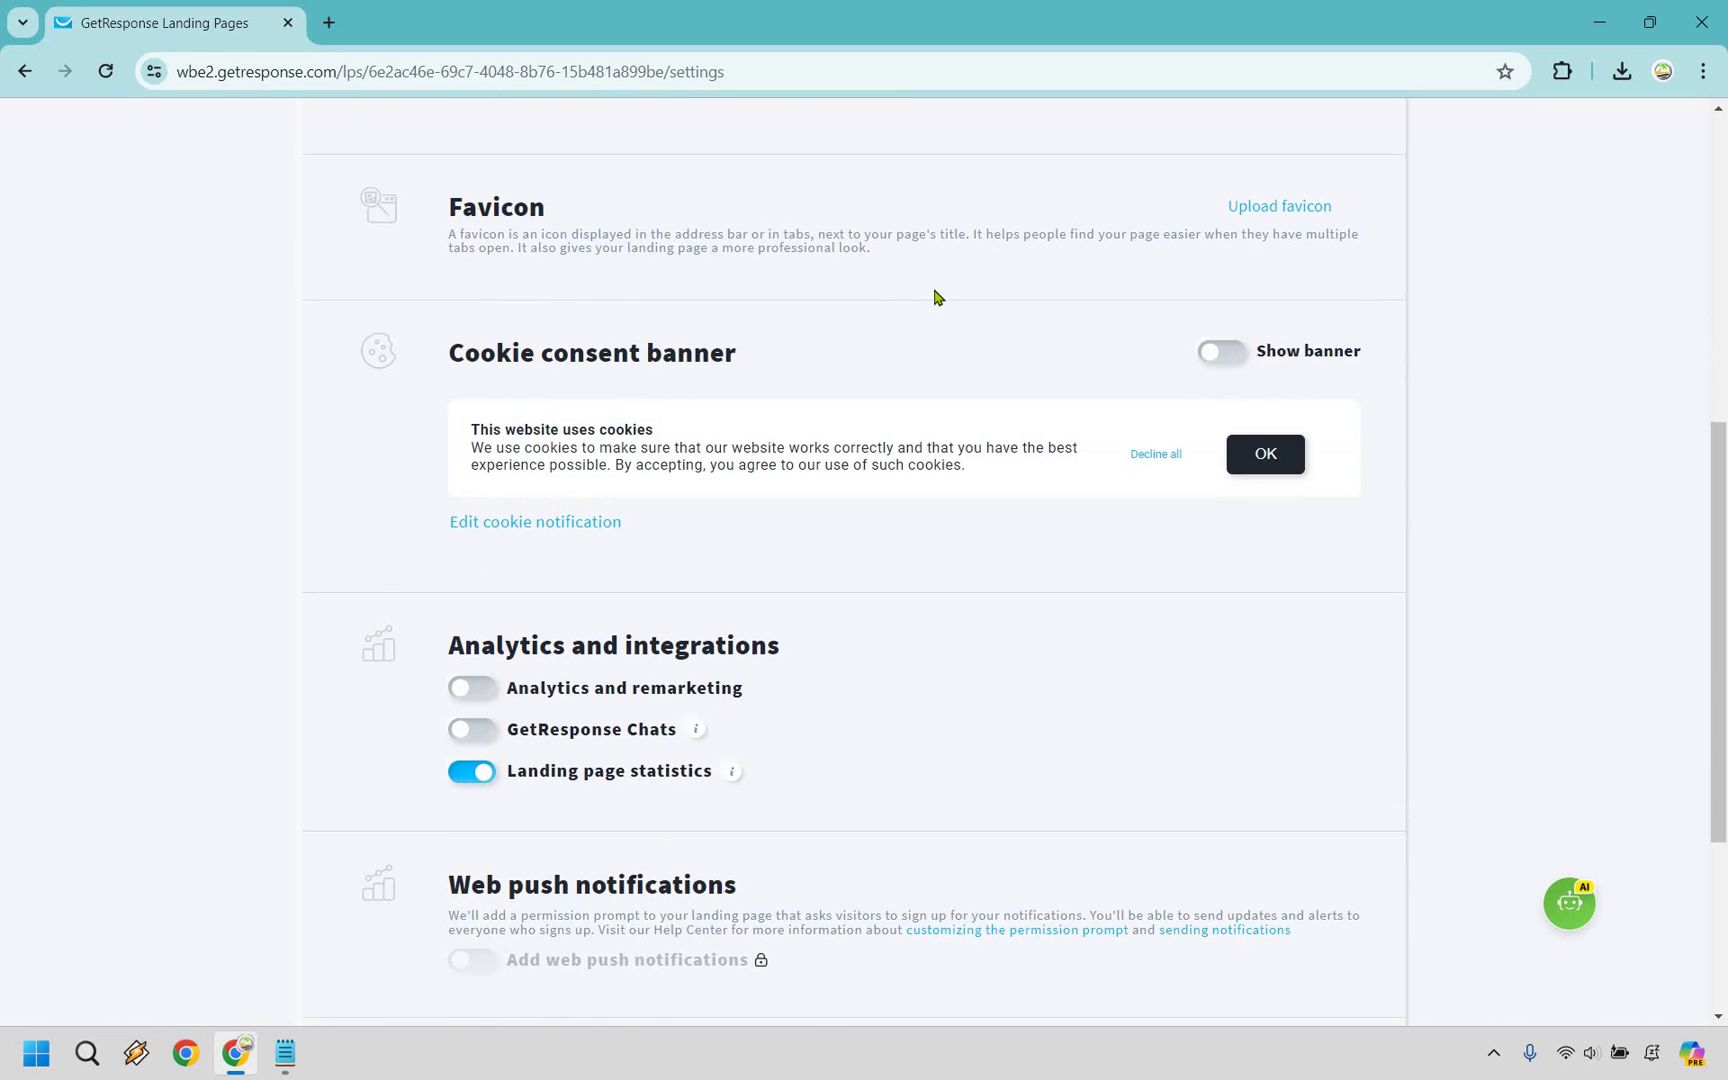
{"action": "scroll", "coordinate": [964, 385], "scroll_direction": "down", "scroll_amount": 1}
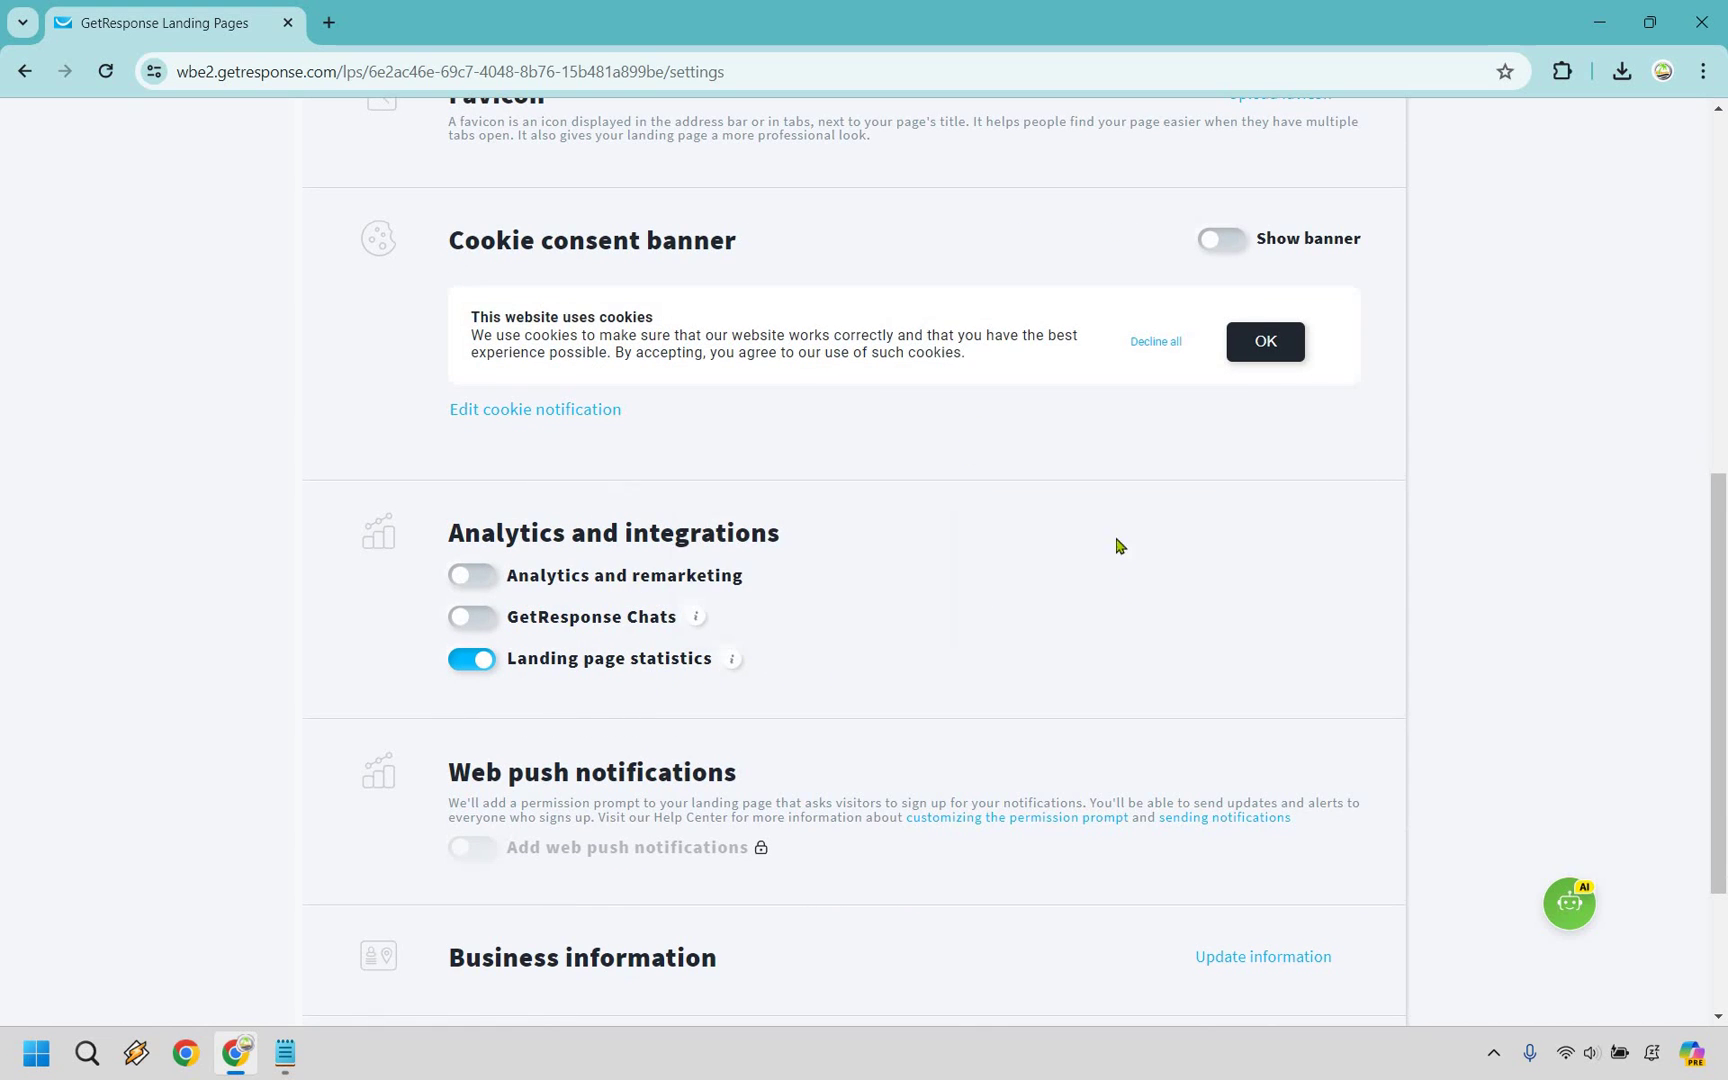
{"action": "scroll", "coordinate": [637, 421], "scroll_direction": "down", "scroll_amount": 2}
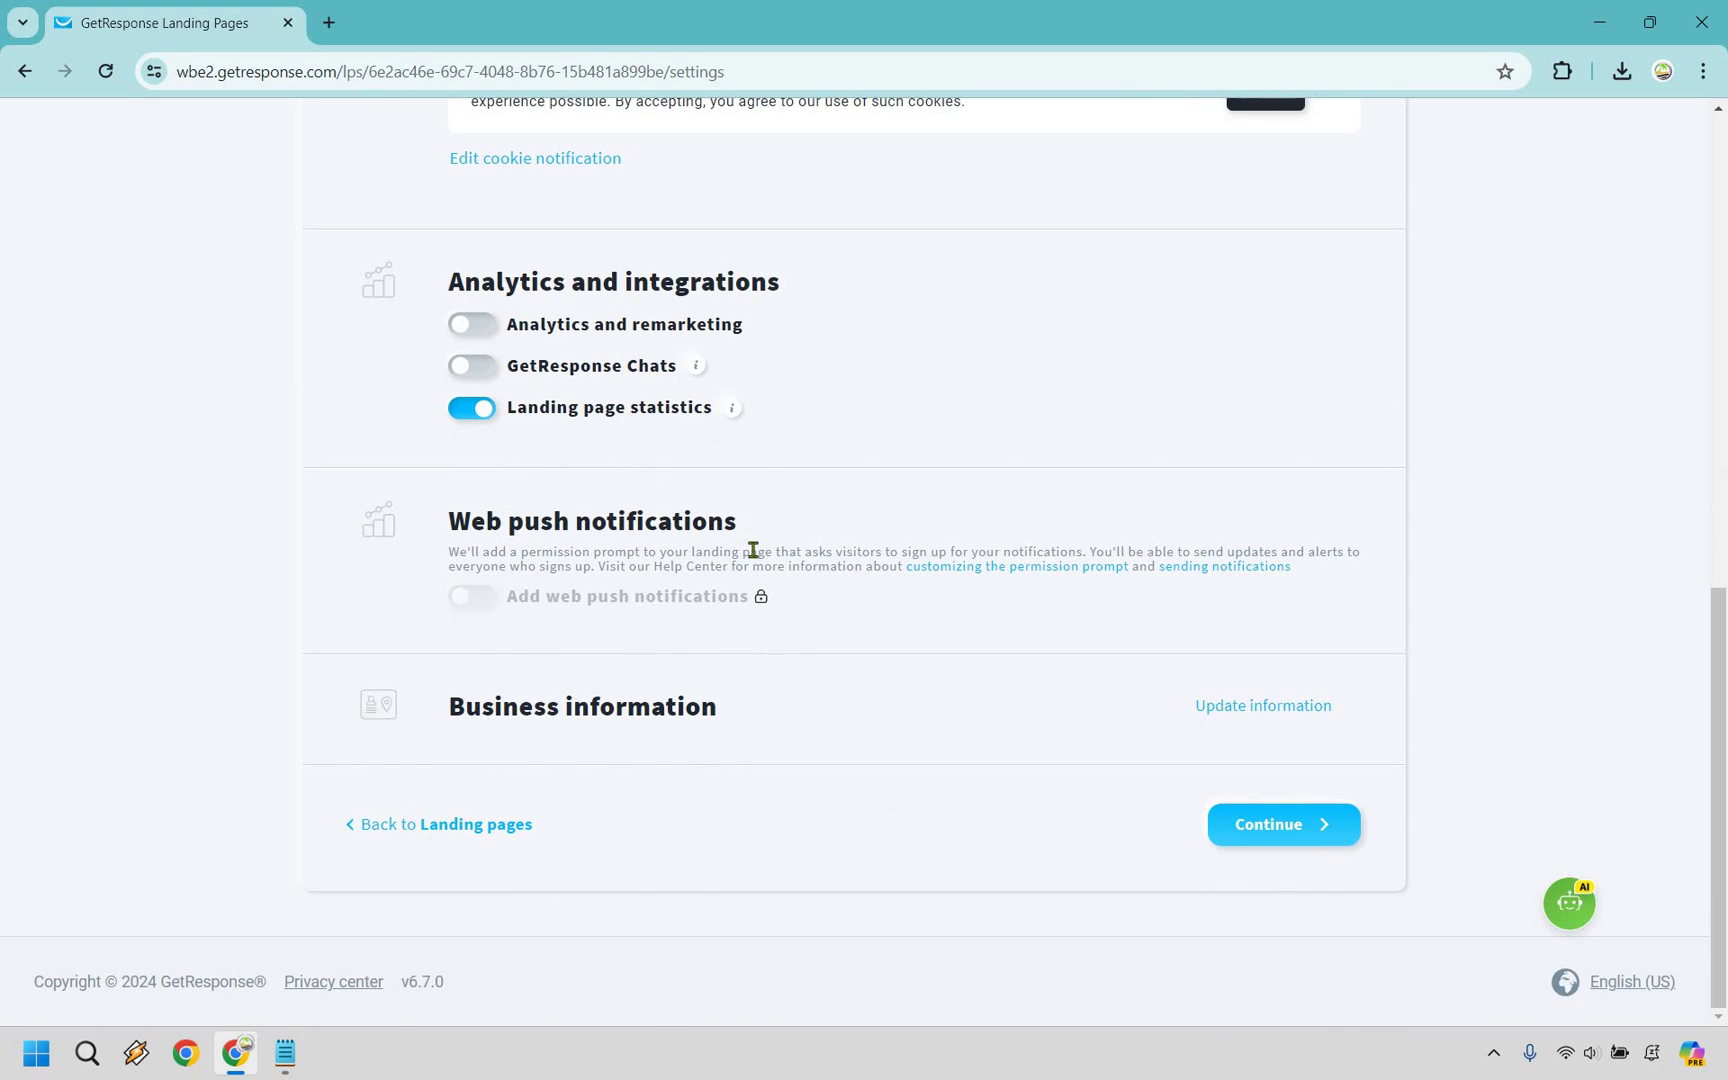
{"action": "mouse_move", "coordinate": [762, 598]}
Publish the page as 'Free Cheatsheet' on the free subdomain free.getresponsesite.com
{"action": "left_click", "coordinate": [1267, 826]}
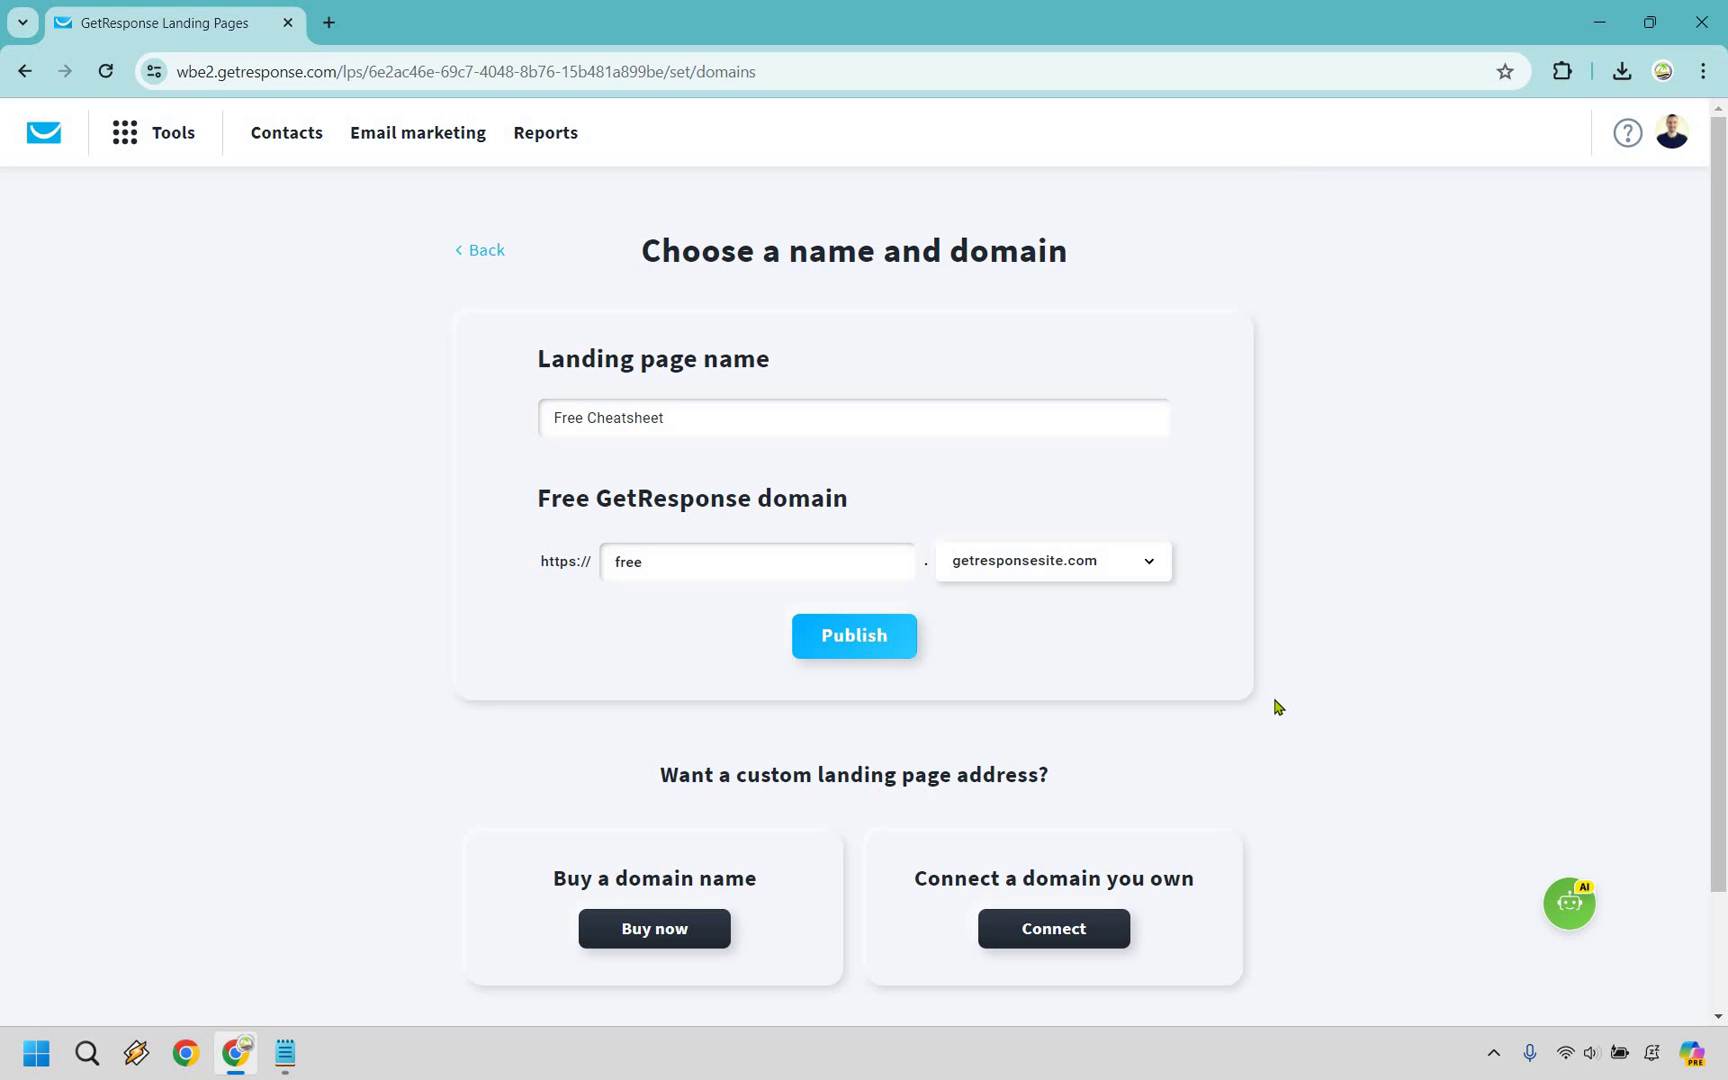
{"action": "left_click", "coordinate": [891, 636]}
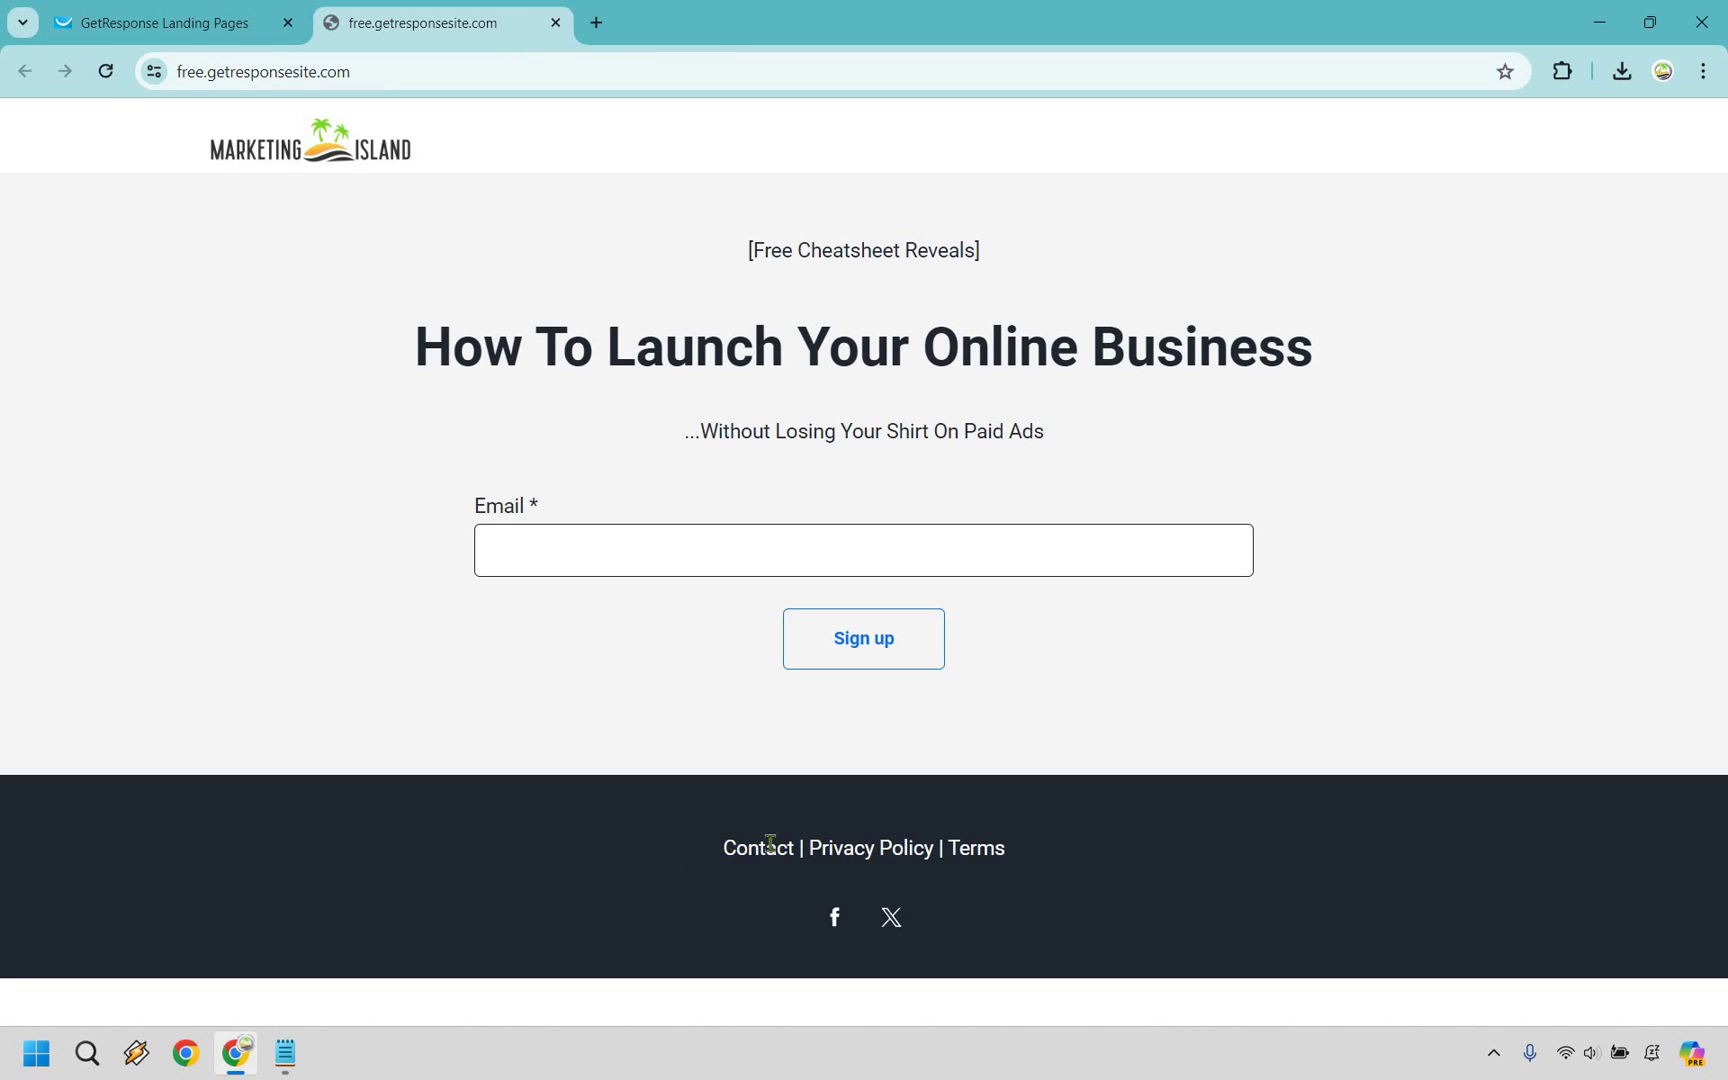
Sign up on the live page with a pasted test e-mail, then close that tab
{"action": "left_click_drag", "start_coordinate": [724, 848], "coordinate": [777, 848]}
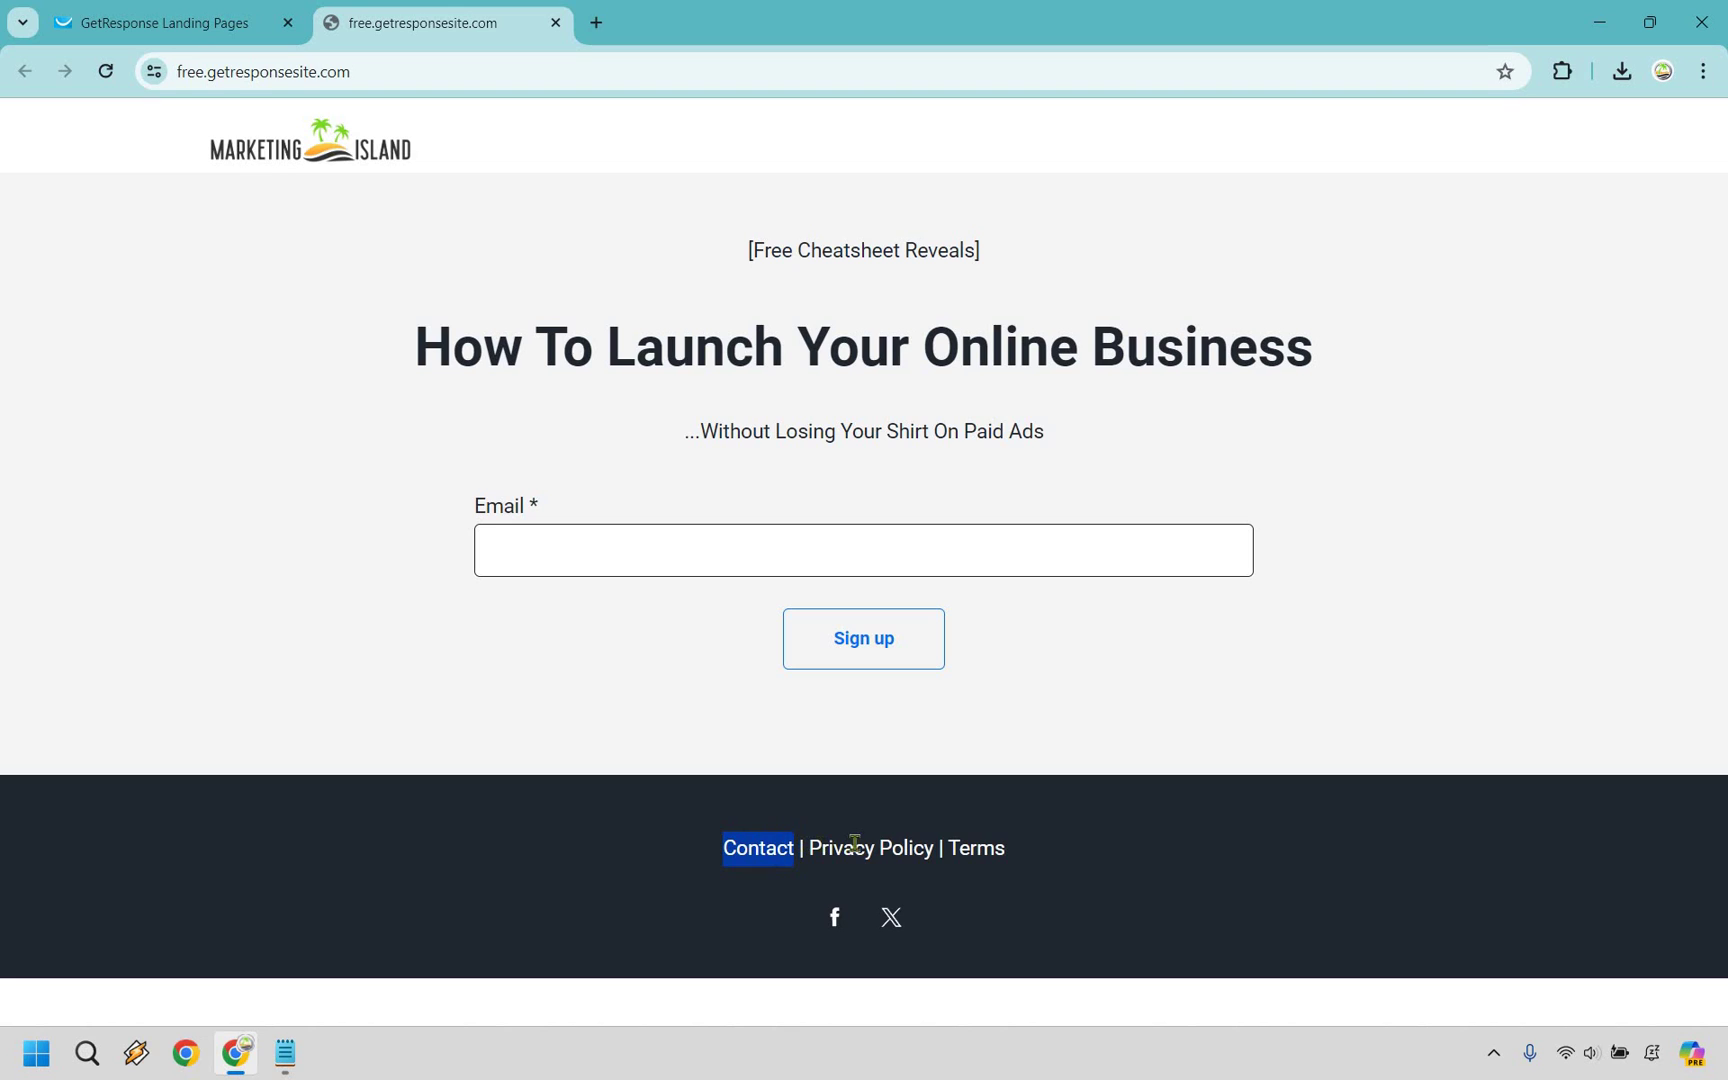
{"action": "left_click", "coordinate": [1601, 722]}
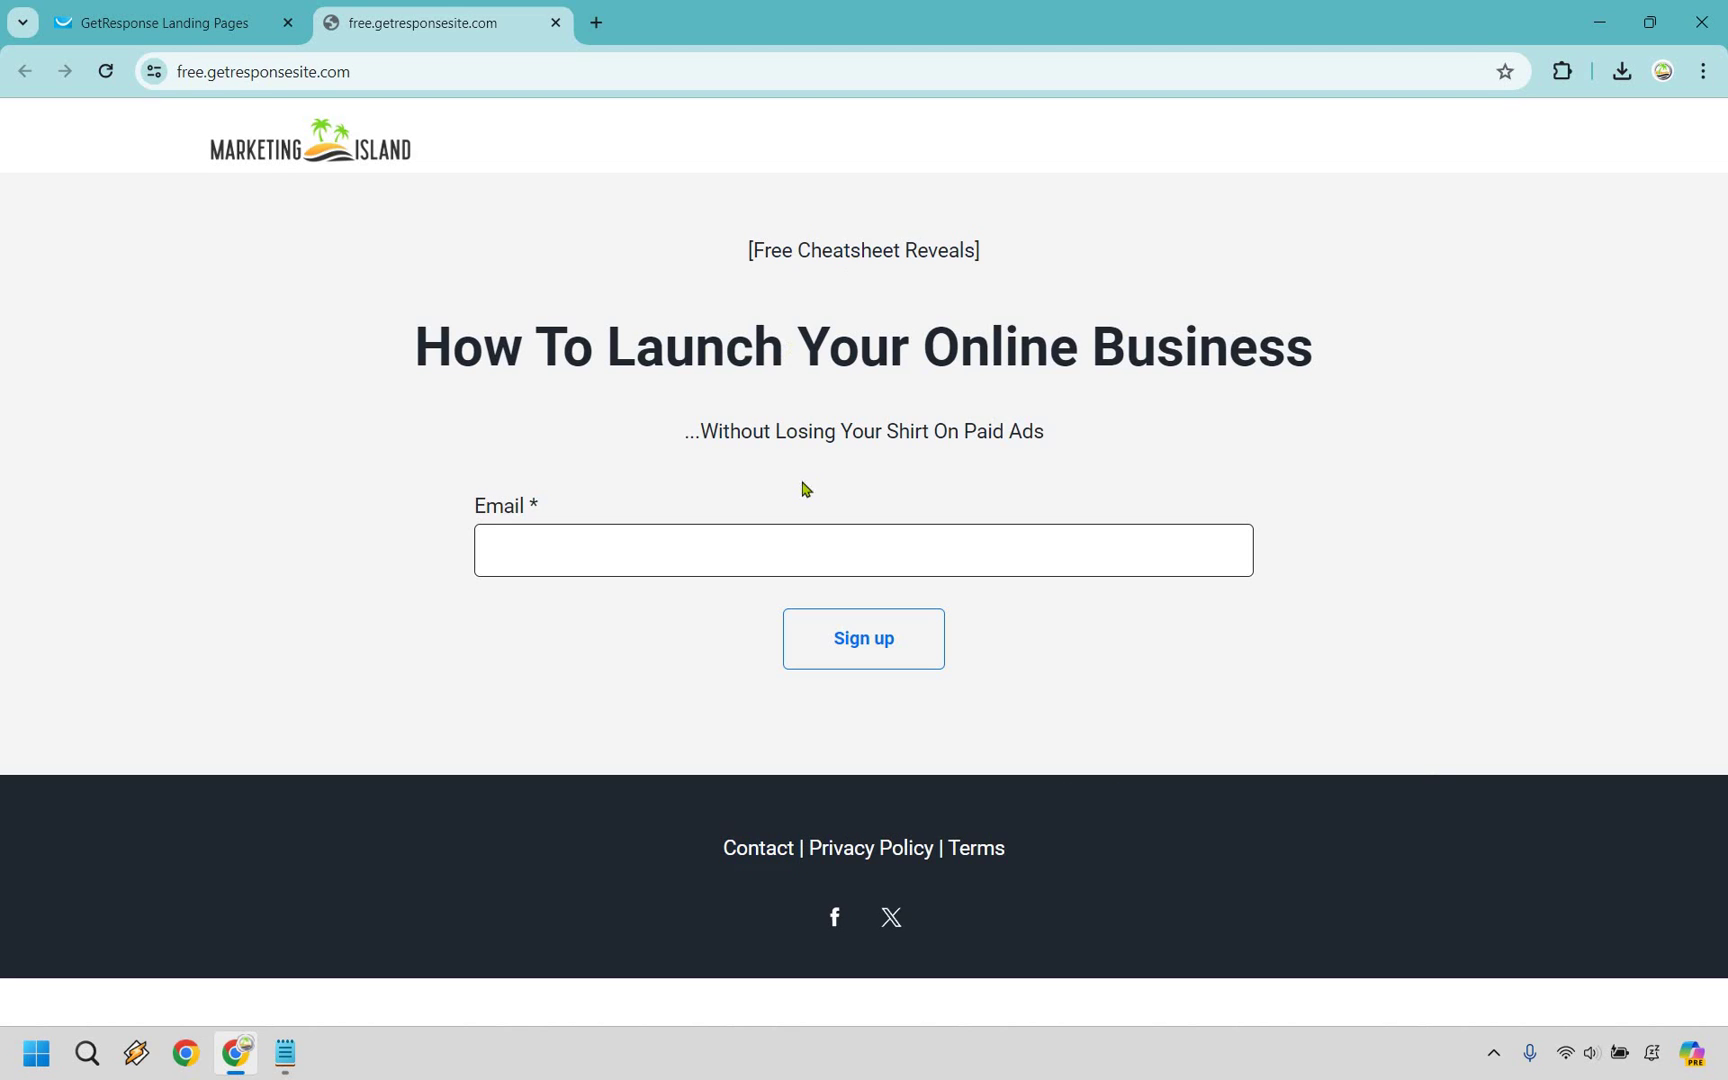
{"action": "left_click", "coordinate": [641, 545]}
{"action": "key", "text": "ctrl+v"}
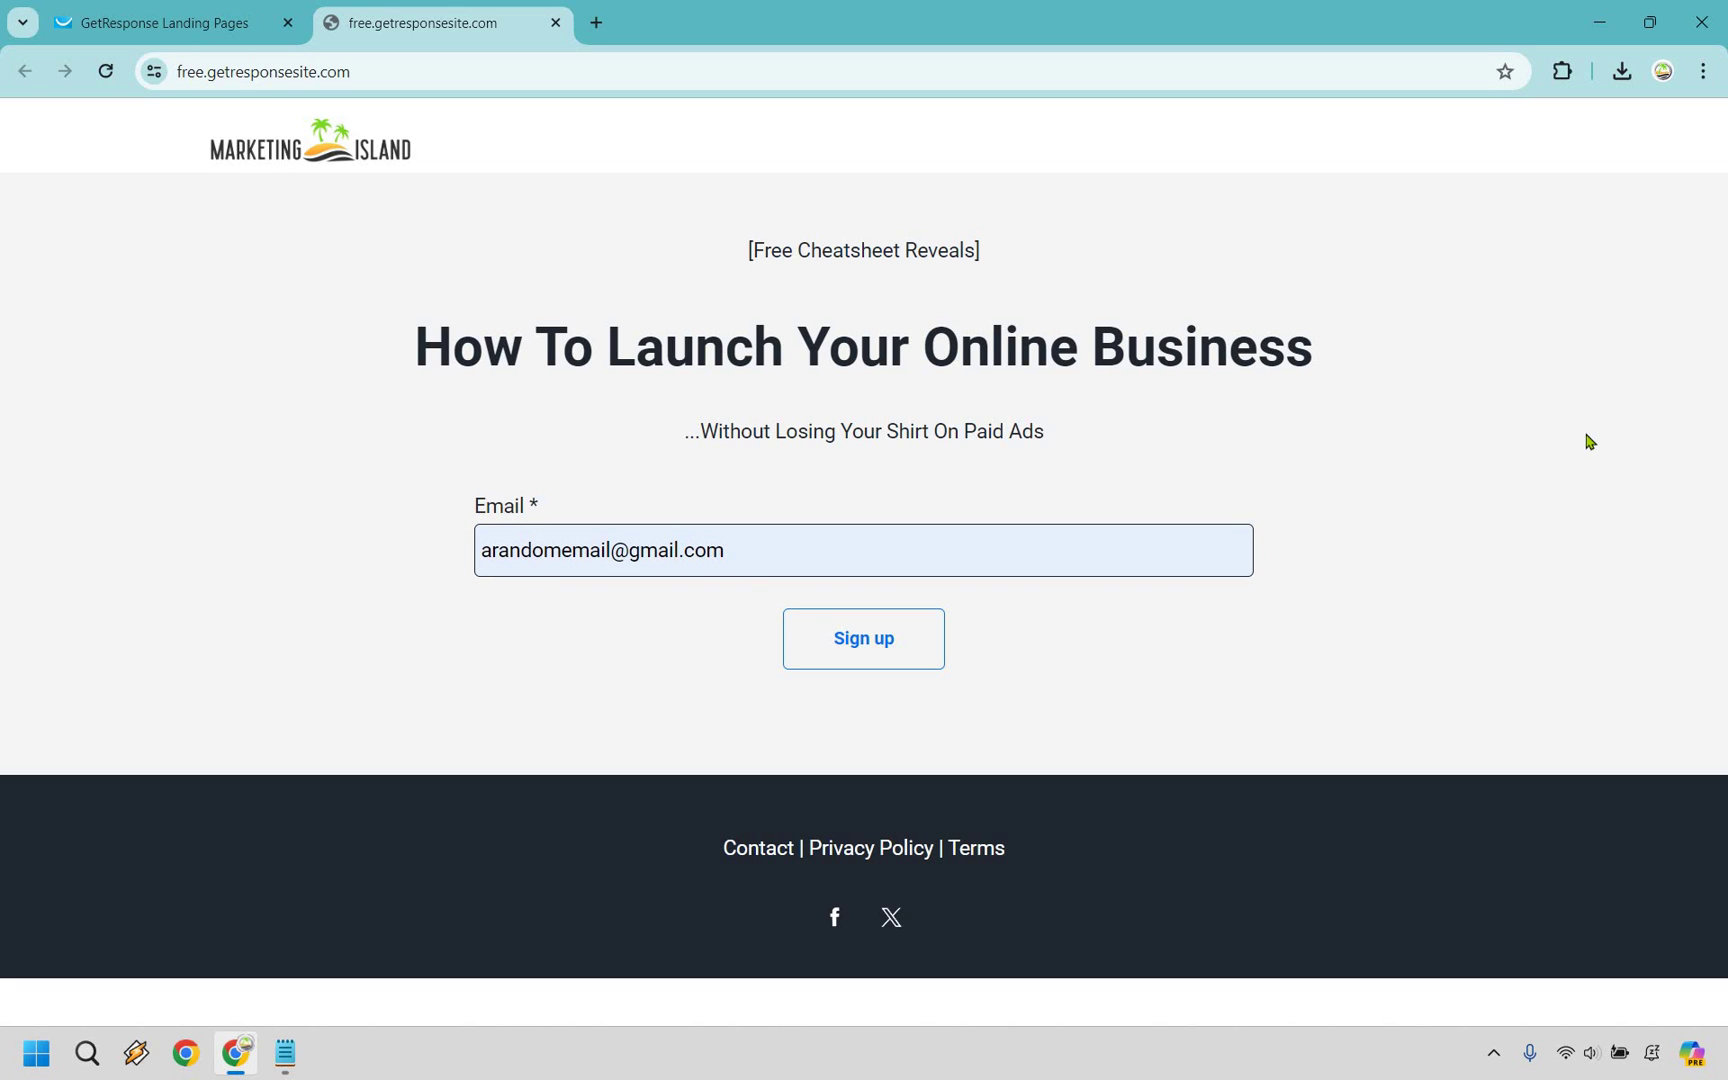
{"action": "left_click", "coordinate": [872, 647]}
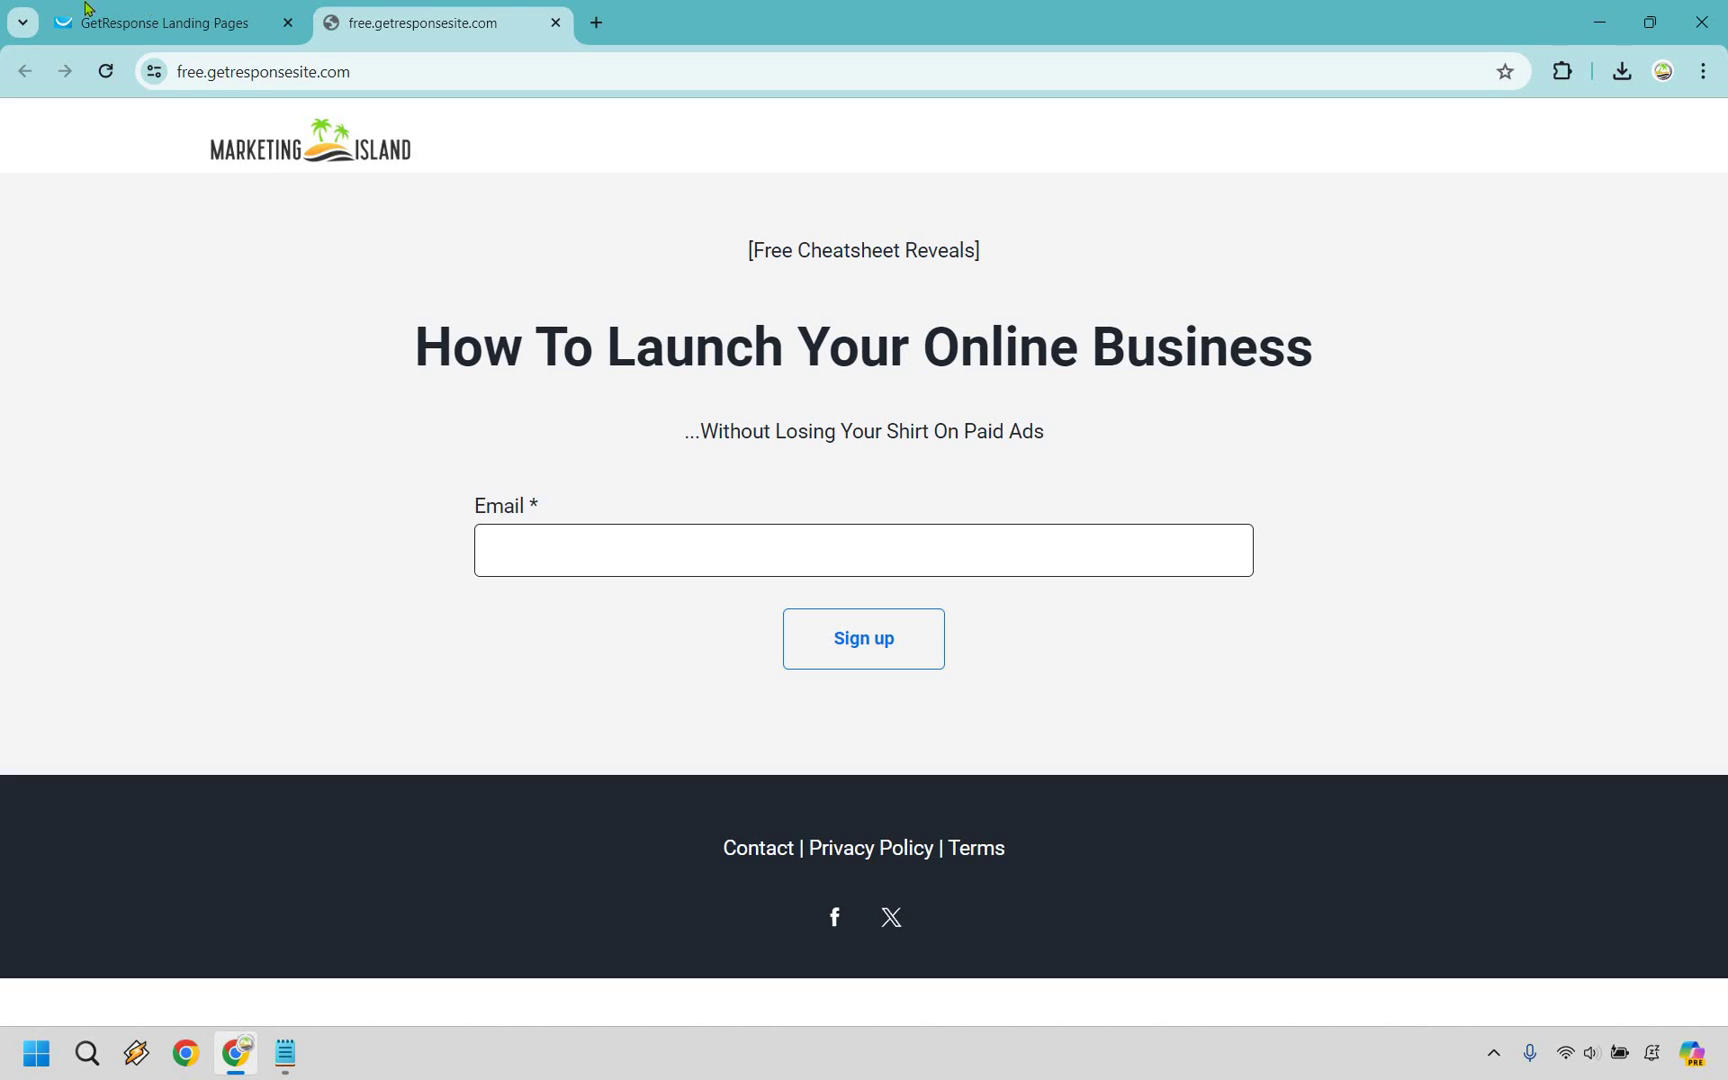
{"action": "key", "text": "ctrl+w"}
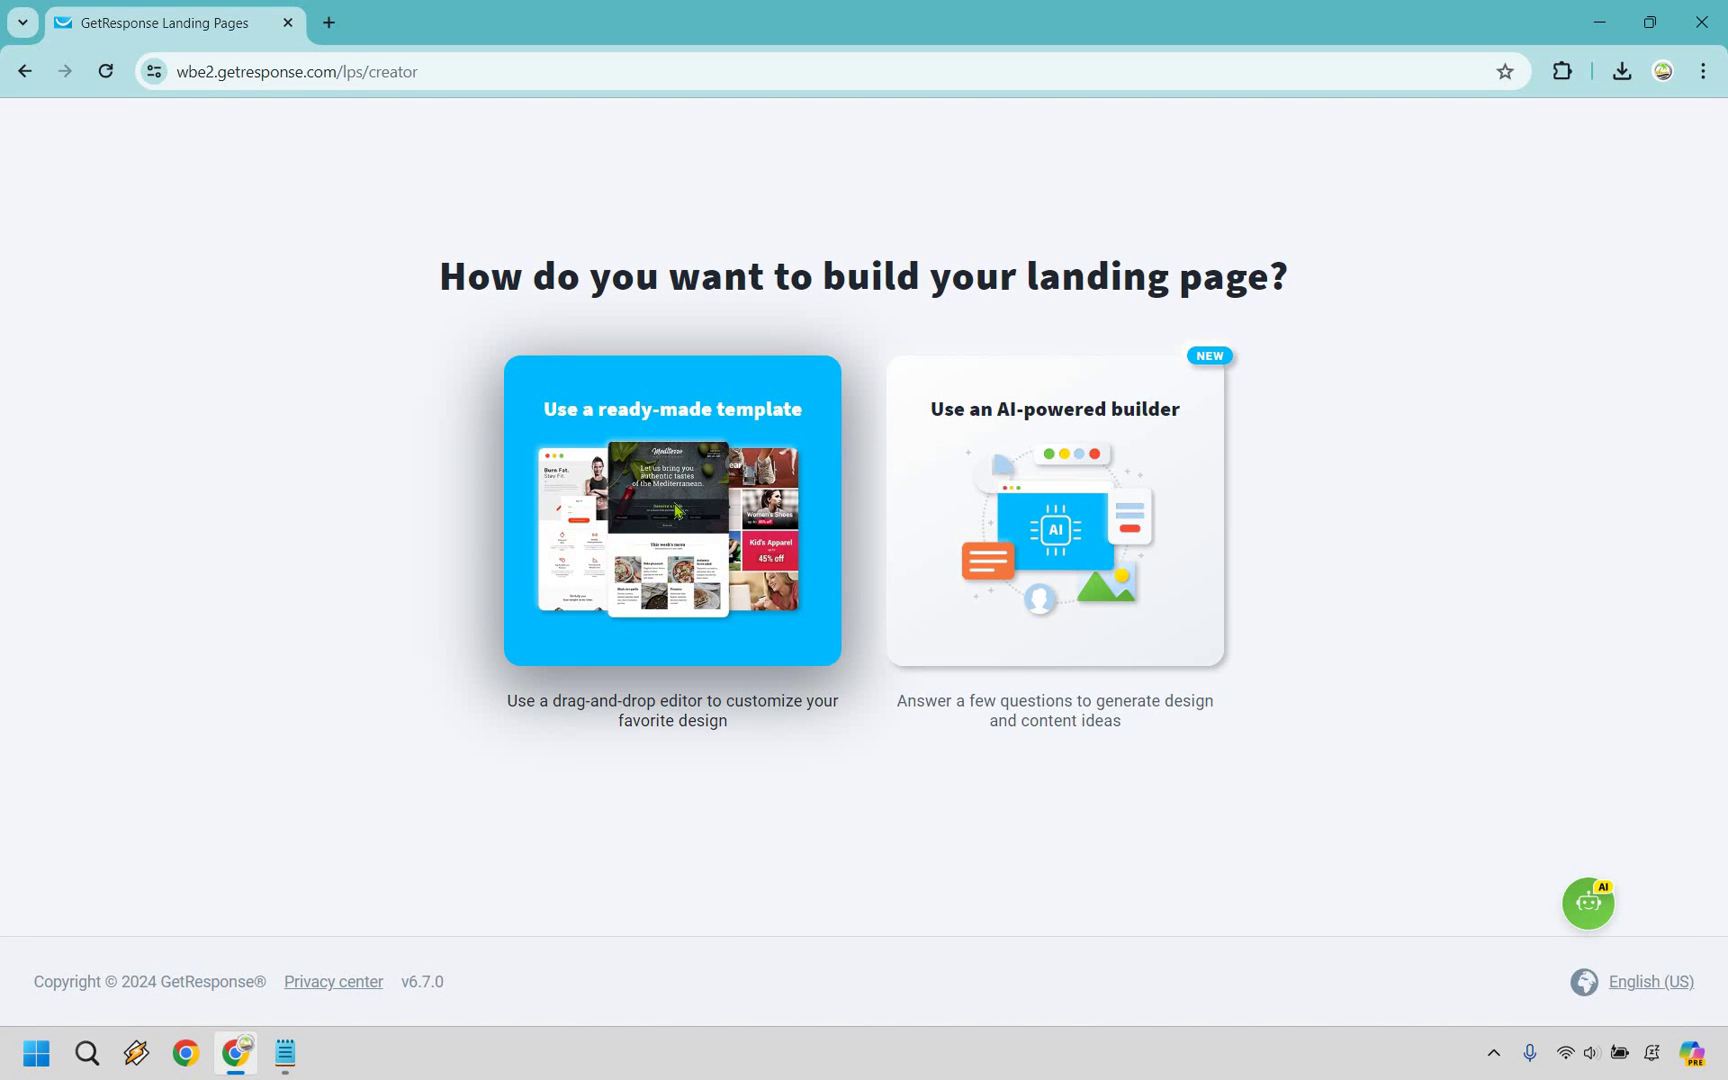
Start the new landing page from Blank template #1 in the Blank templates list
{"action": "left_click", "coordinate": [676, 511]}
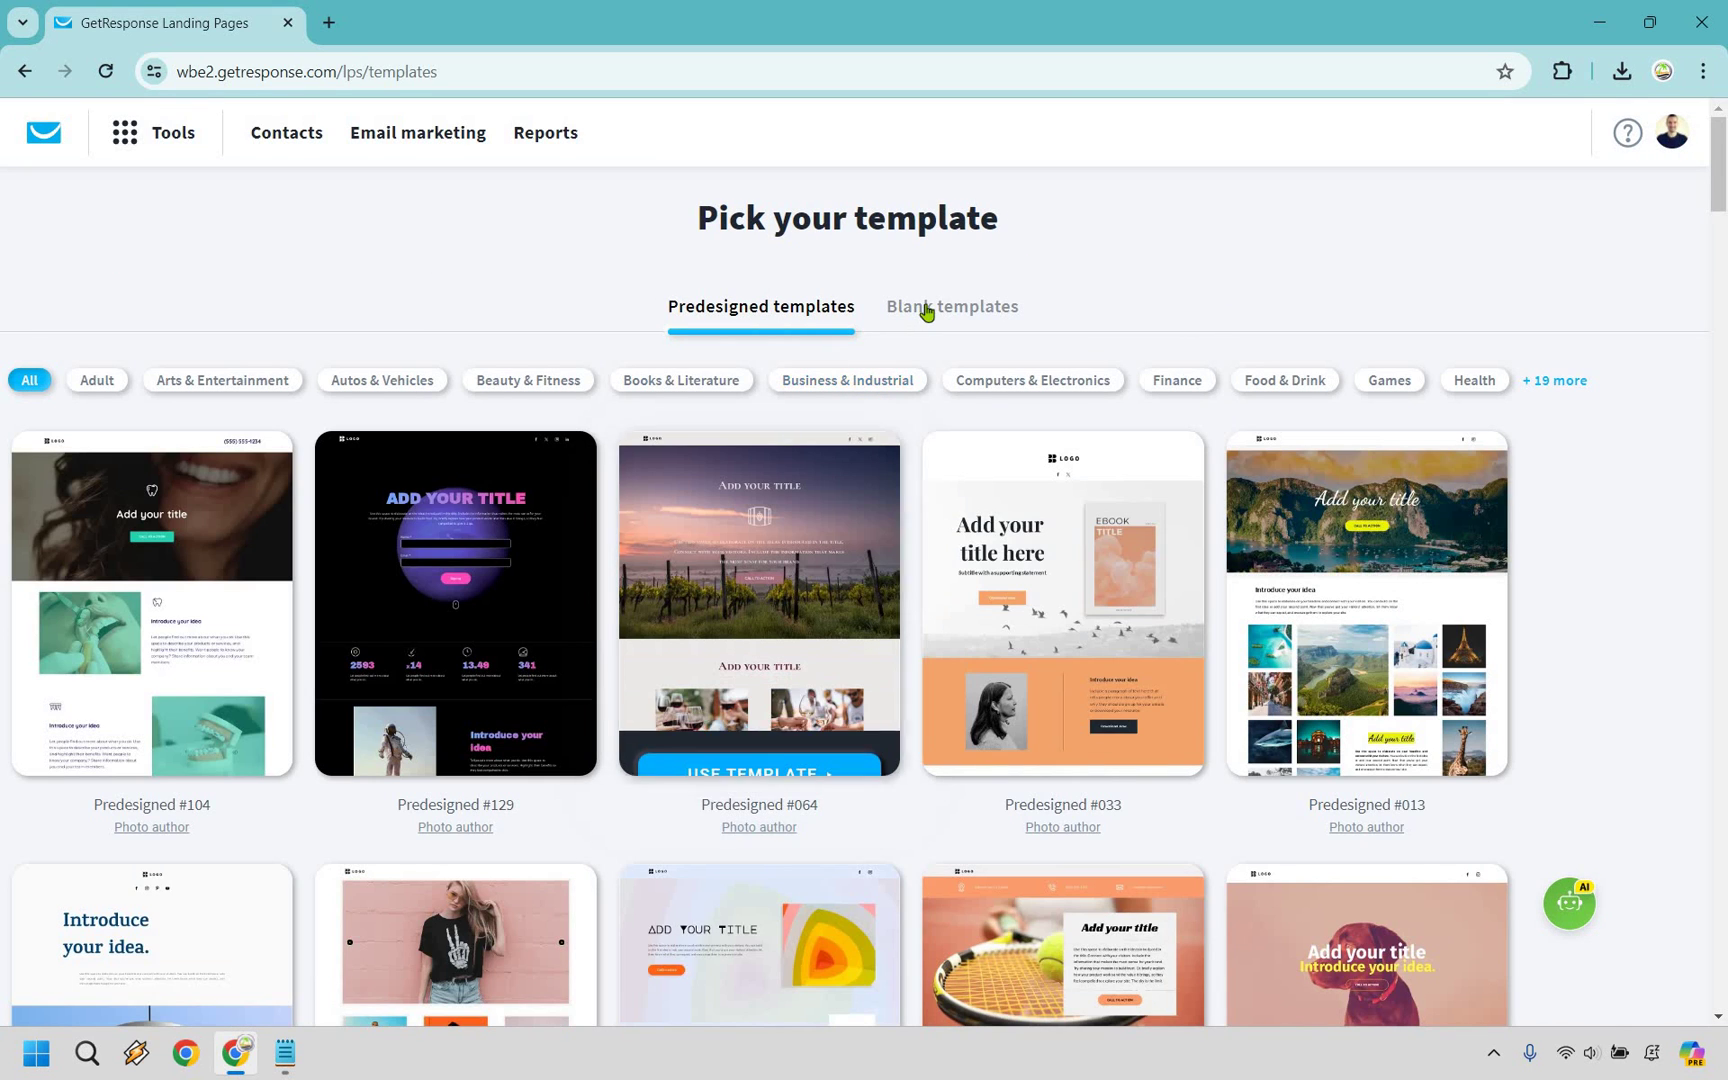
{"action": "left_click", "coordinate": [926, 310]}
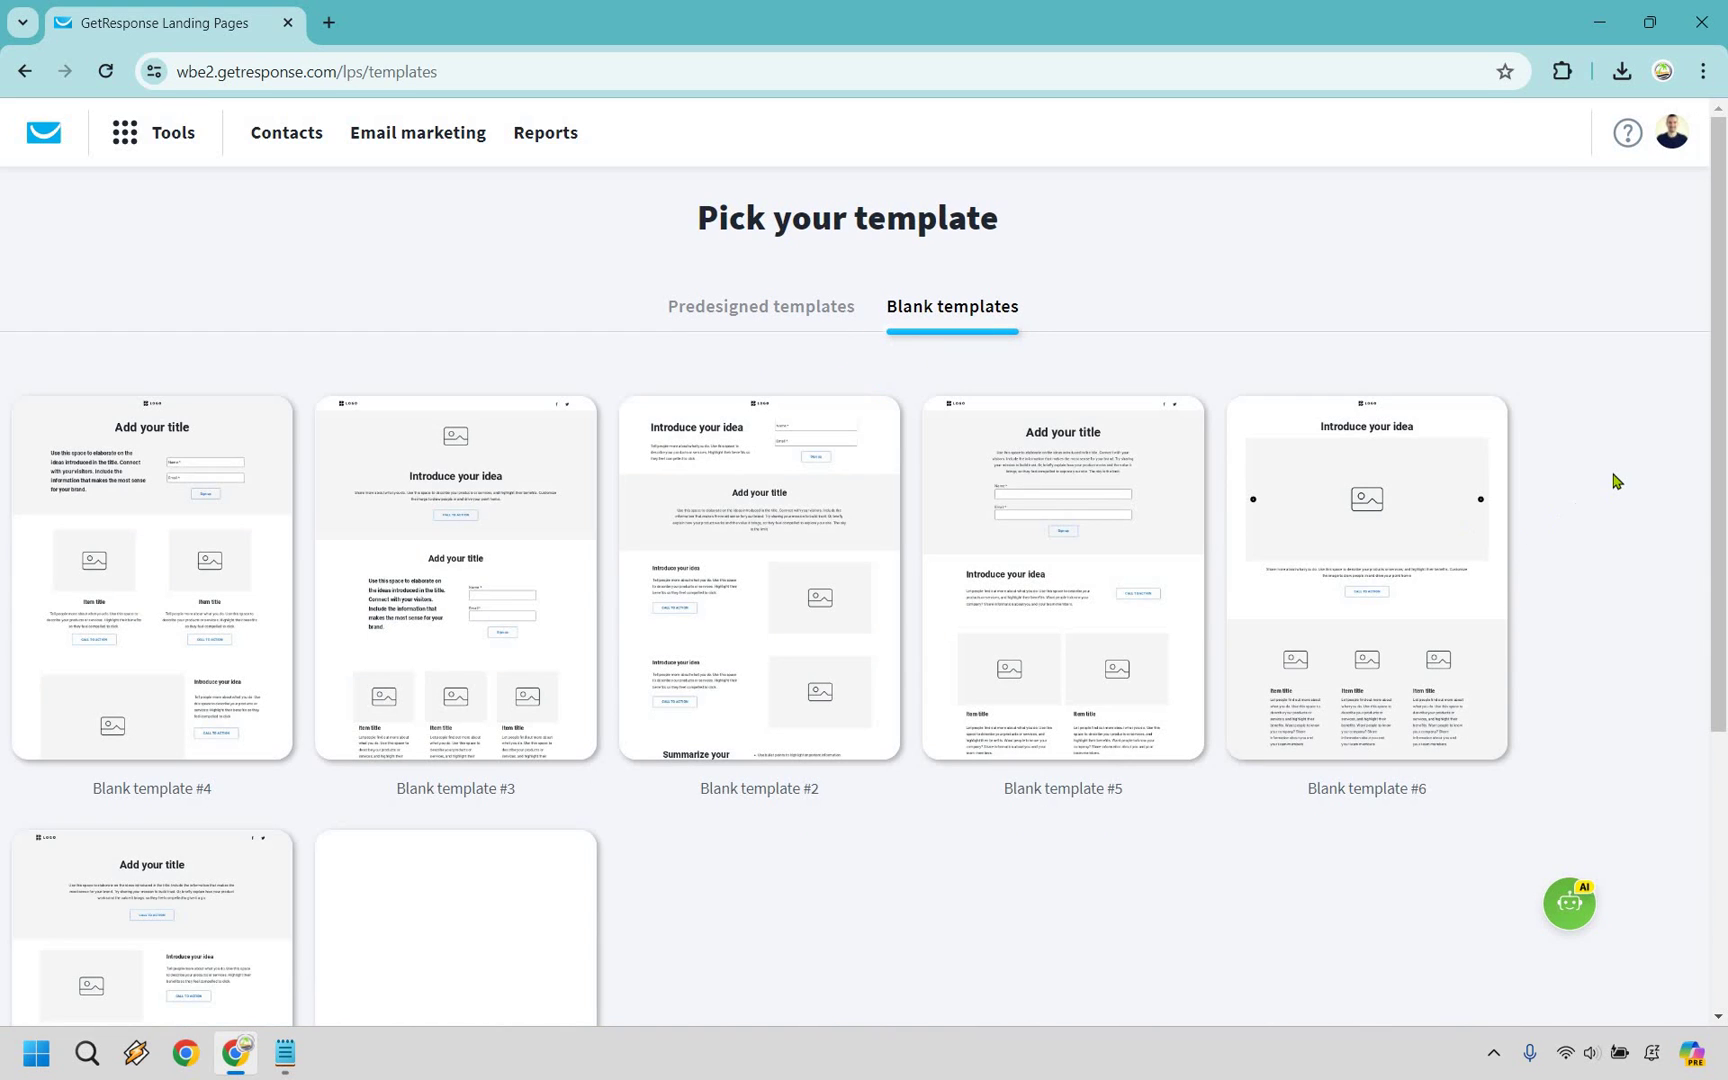
{"action": "scroll", "coordinate": [1560, 481], "scroll_direction": "down", "scroll_amount": 3}
{"action": "mouse_move", "coordinate": [147, 543]}
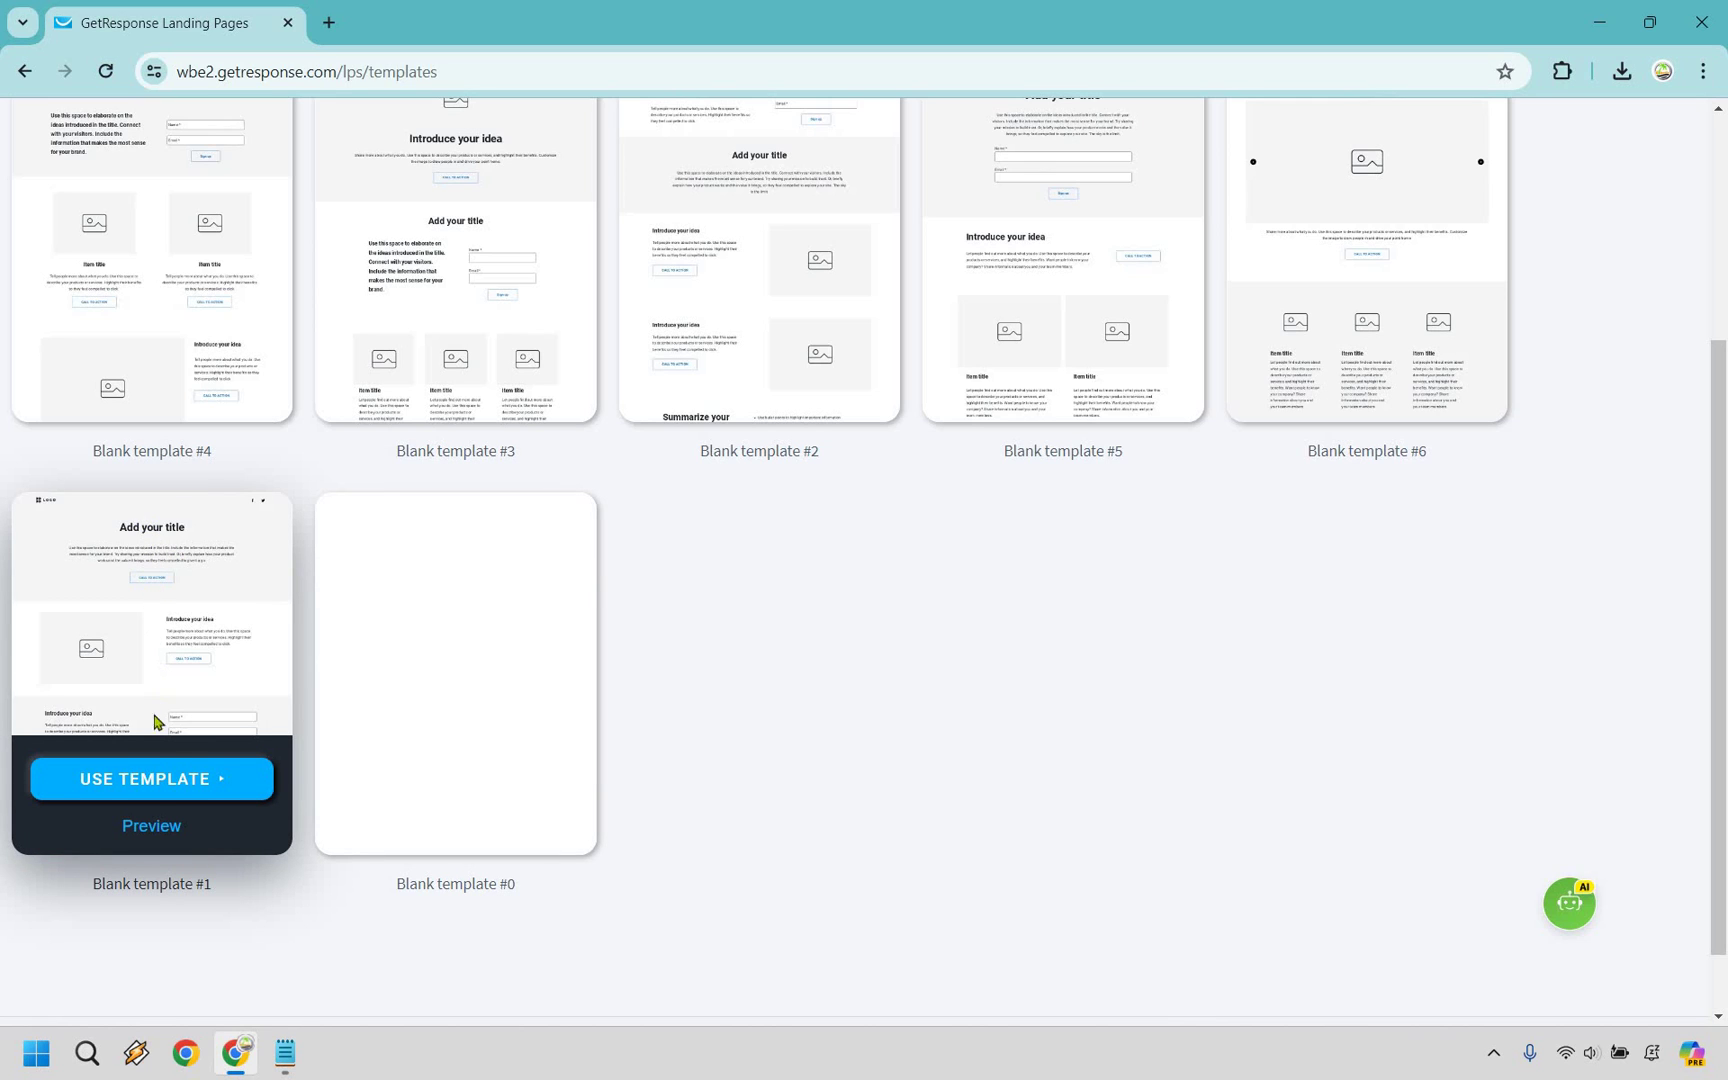
{"action": "left_click", "coordinate": [156, 790]}
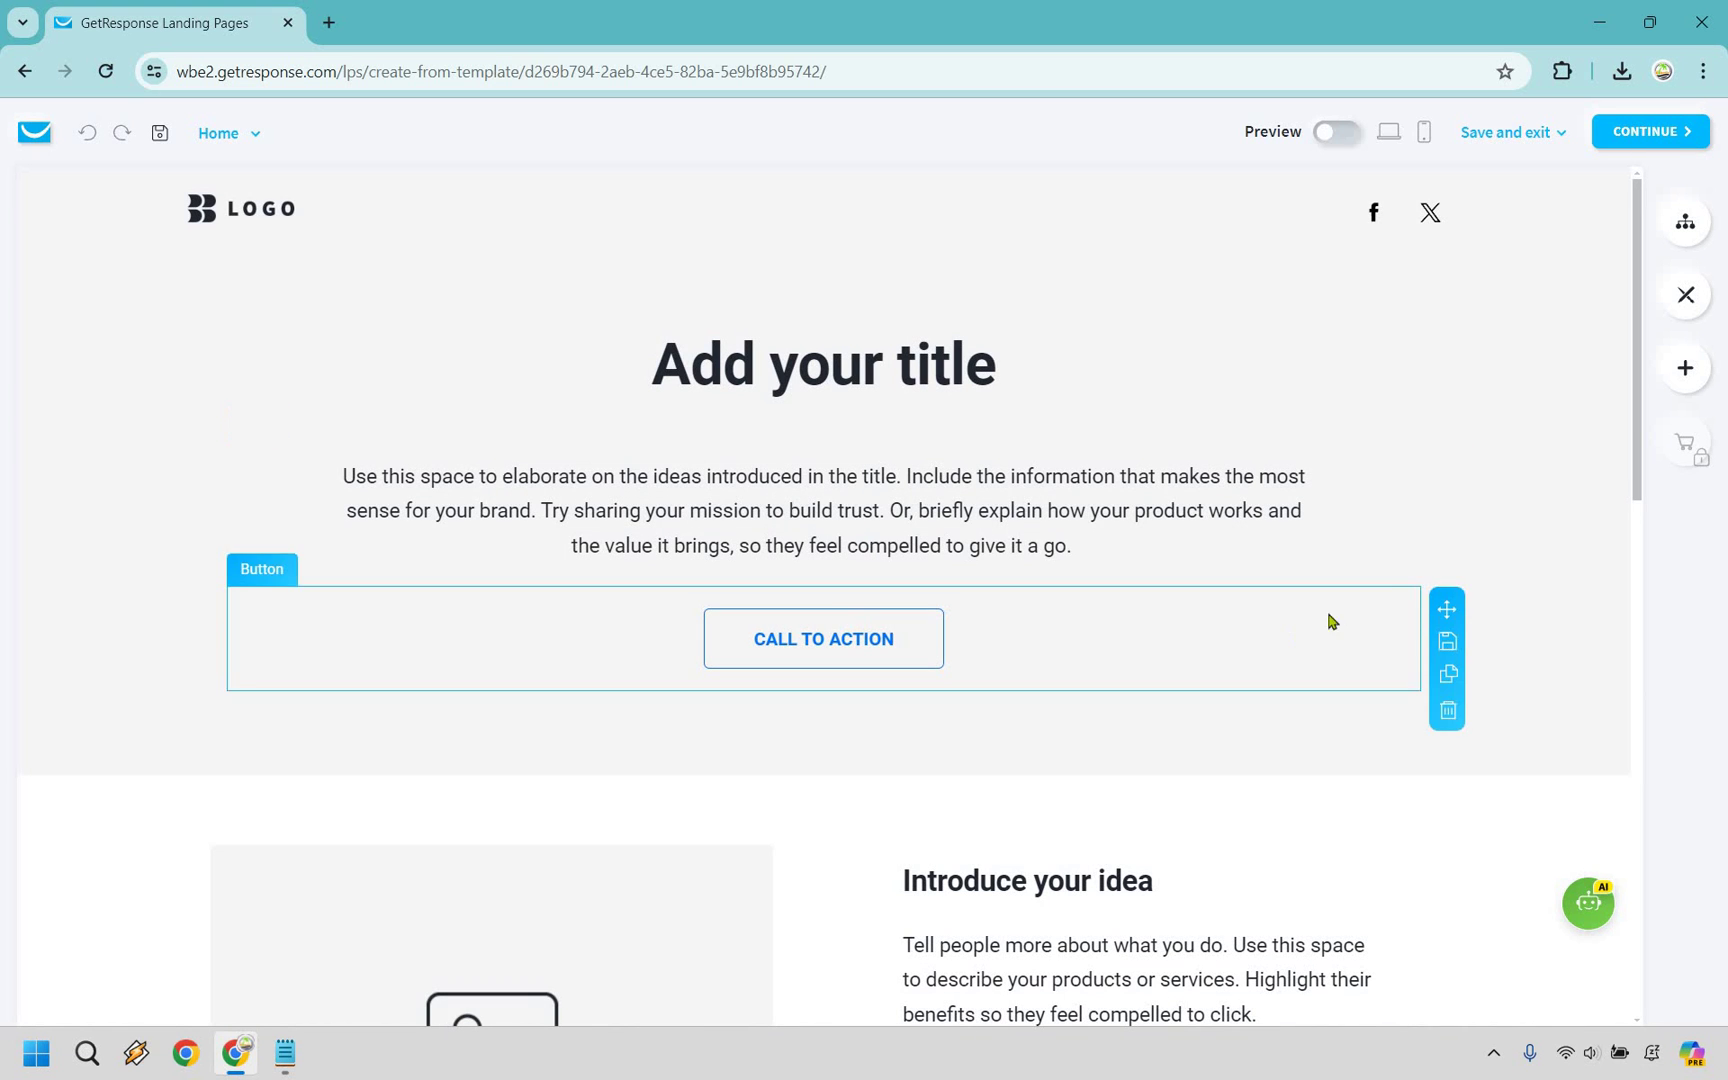
Delete the image-and-text section and the header's social media icons
{"action": "scroll", "coordinate": [1510, 460], "scroll_direction": "down", "scroll_amount": 5}
{"action": "scroll", "coordinate": [1600, 470], "scroll_direction": "up", "scroll_amount": 1}
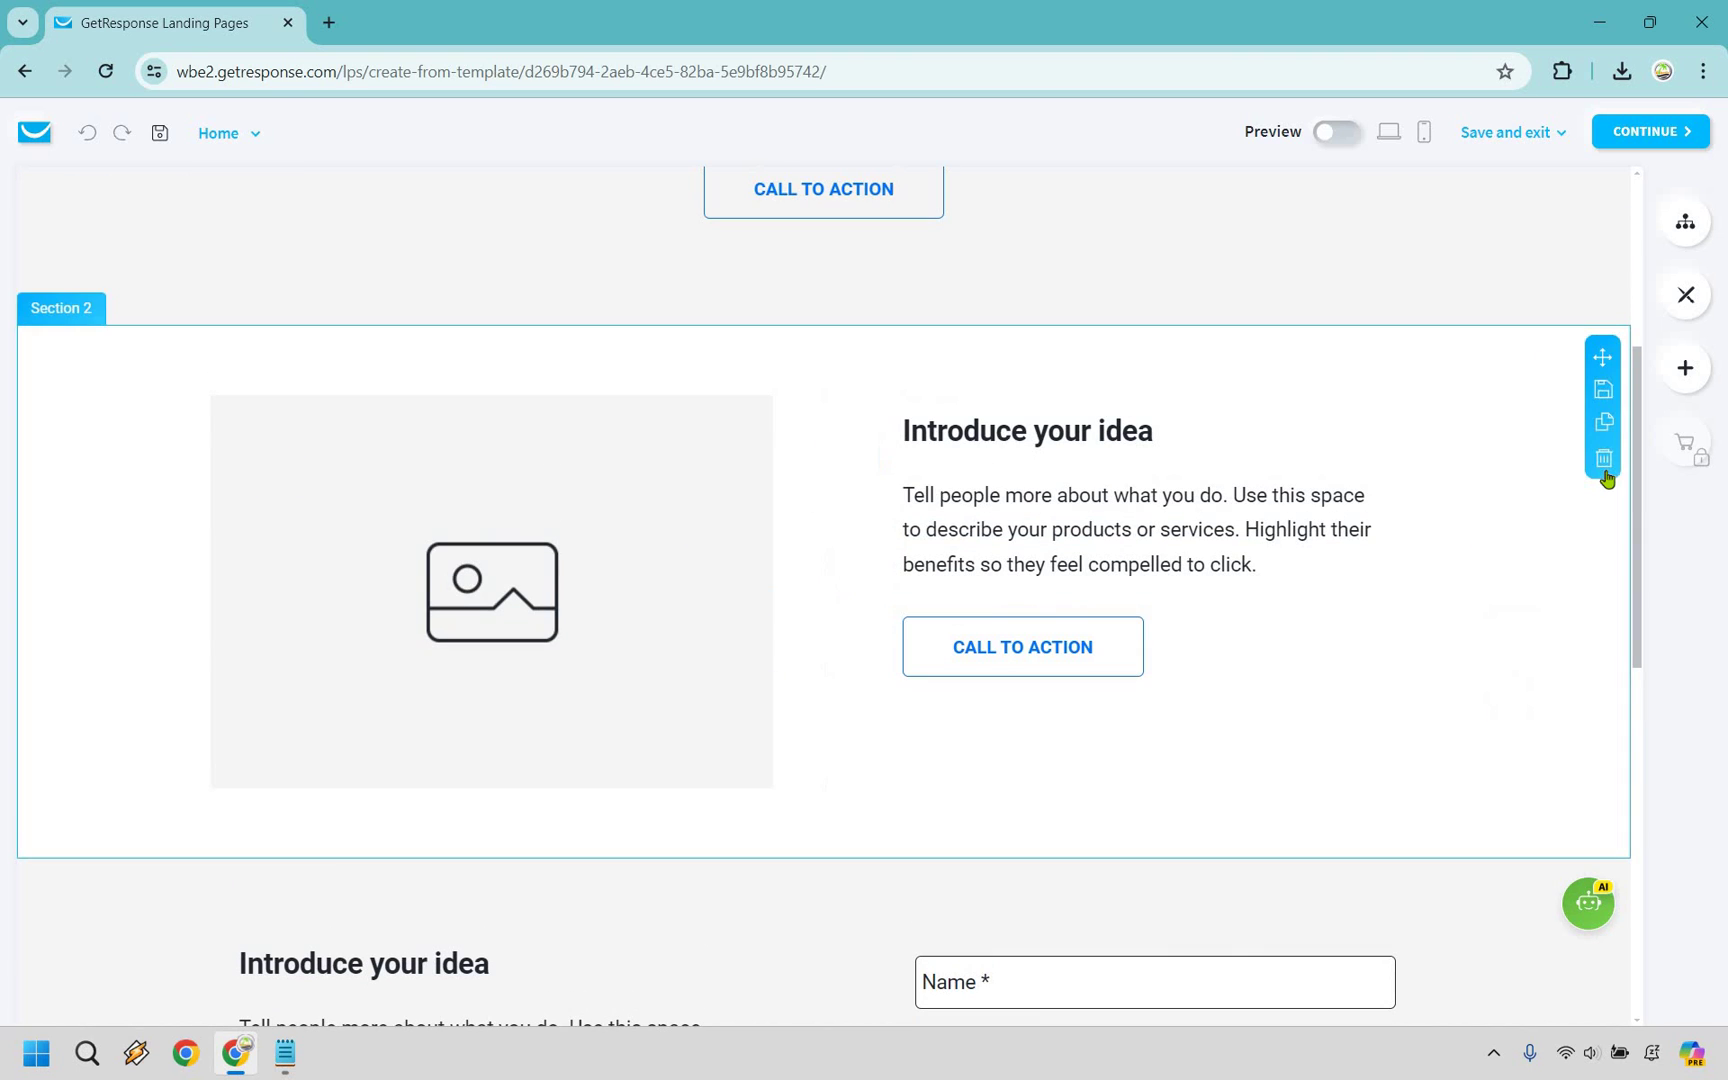
{"action": "left_click", "coordinate": [1600, 455]}
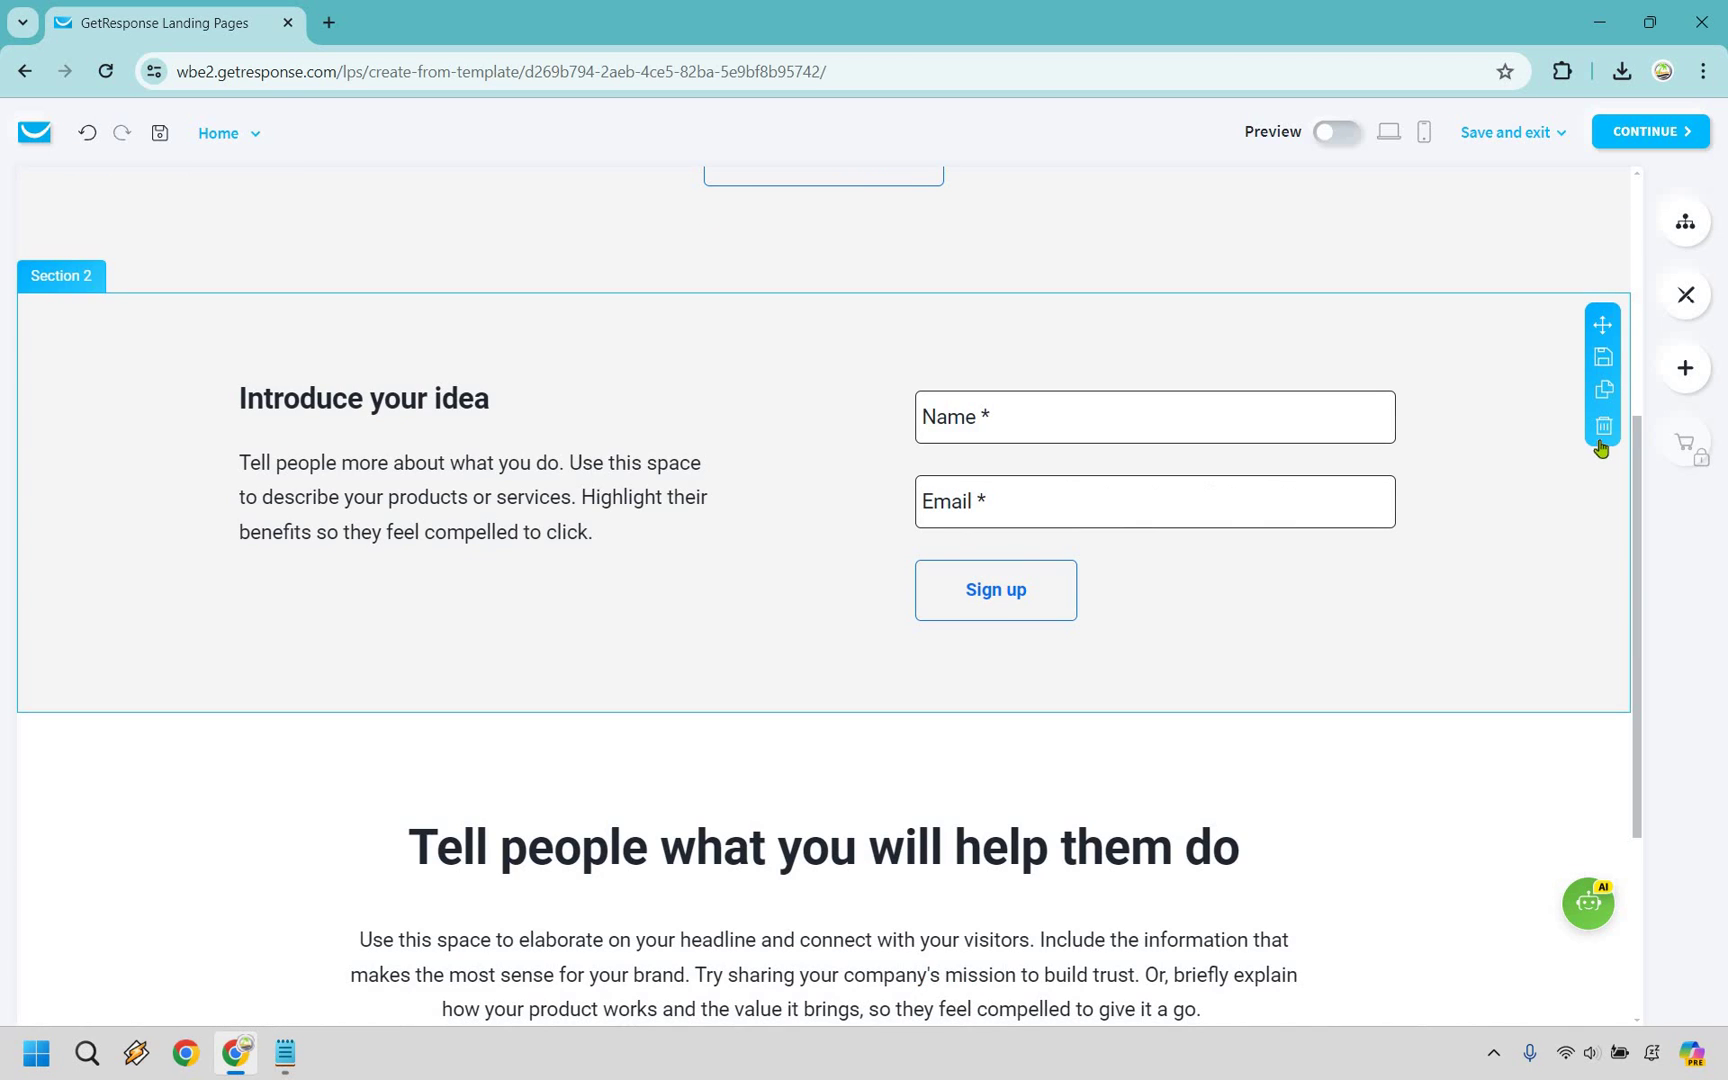
{"action": "scroll", "coordinate": [1601, 505], "scroll_direction": "up", "scroll_amount": 2}
{"action": "scroll", "coordinate": [1377, 609], "scroll_direction": "down", "scroll_amount": 4}
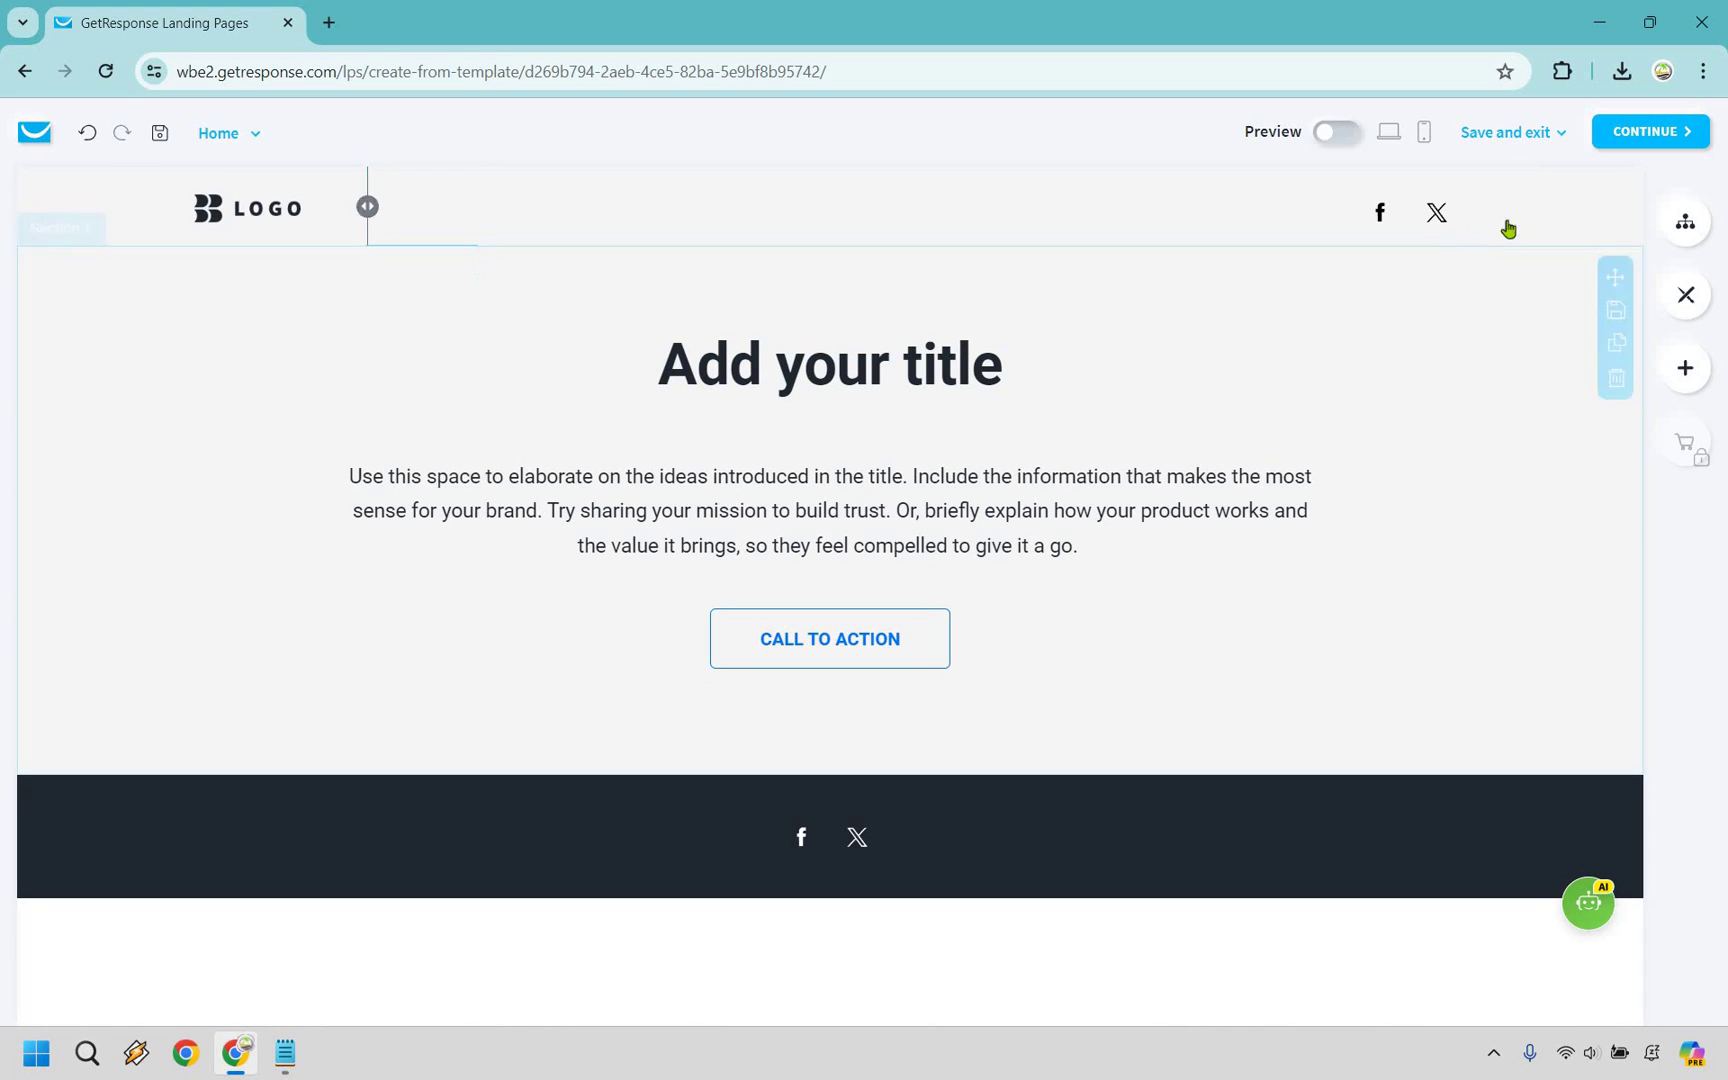
{"action": "key", "text": "Delete"}
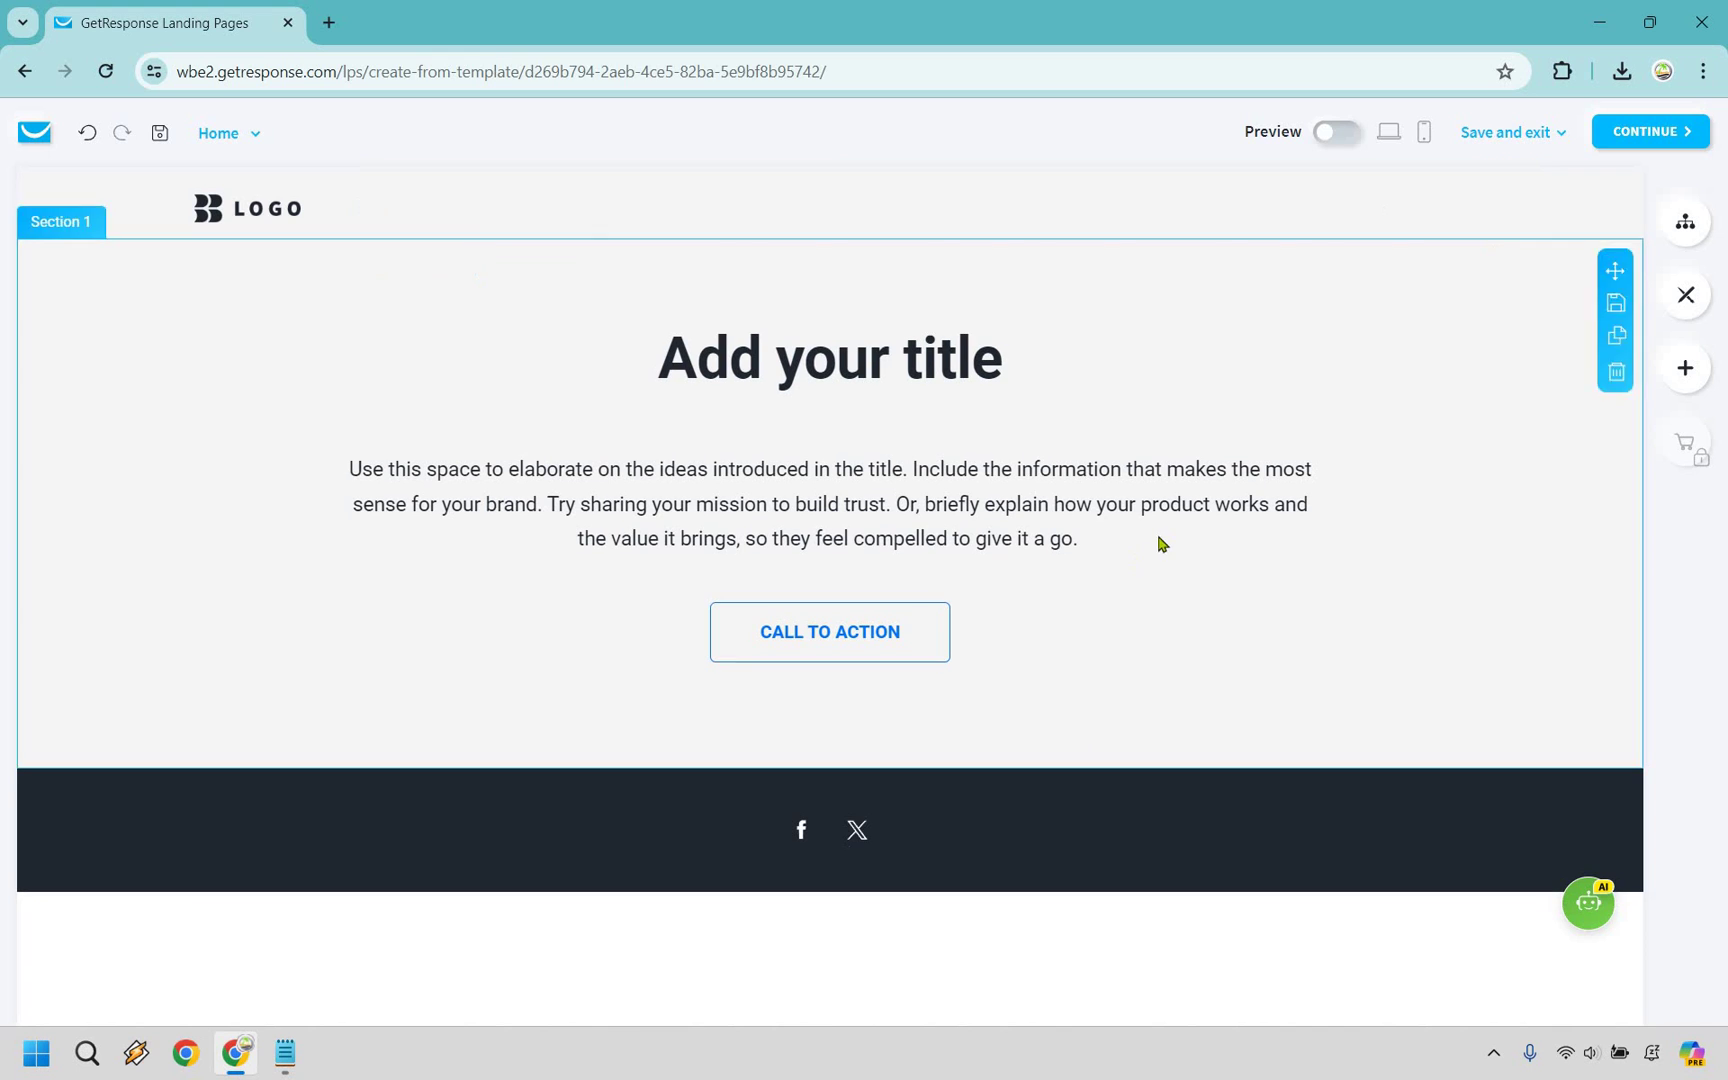
Replace the header logo with MI Logo 2 from My files and widen it
{"action": "left_click", "coordinate": [1450, 222]}
{"action": "left_click", "coordinate": [1443, 372]}
{"action": "left_click", "coordinate": [190, 428]}
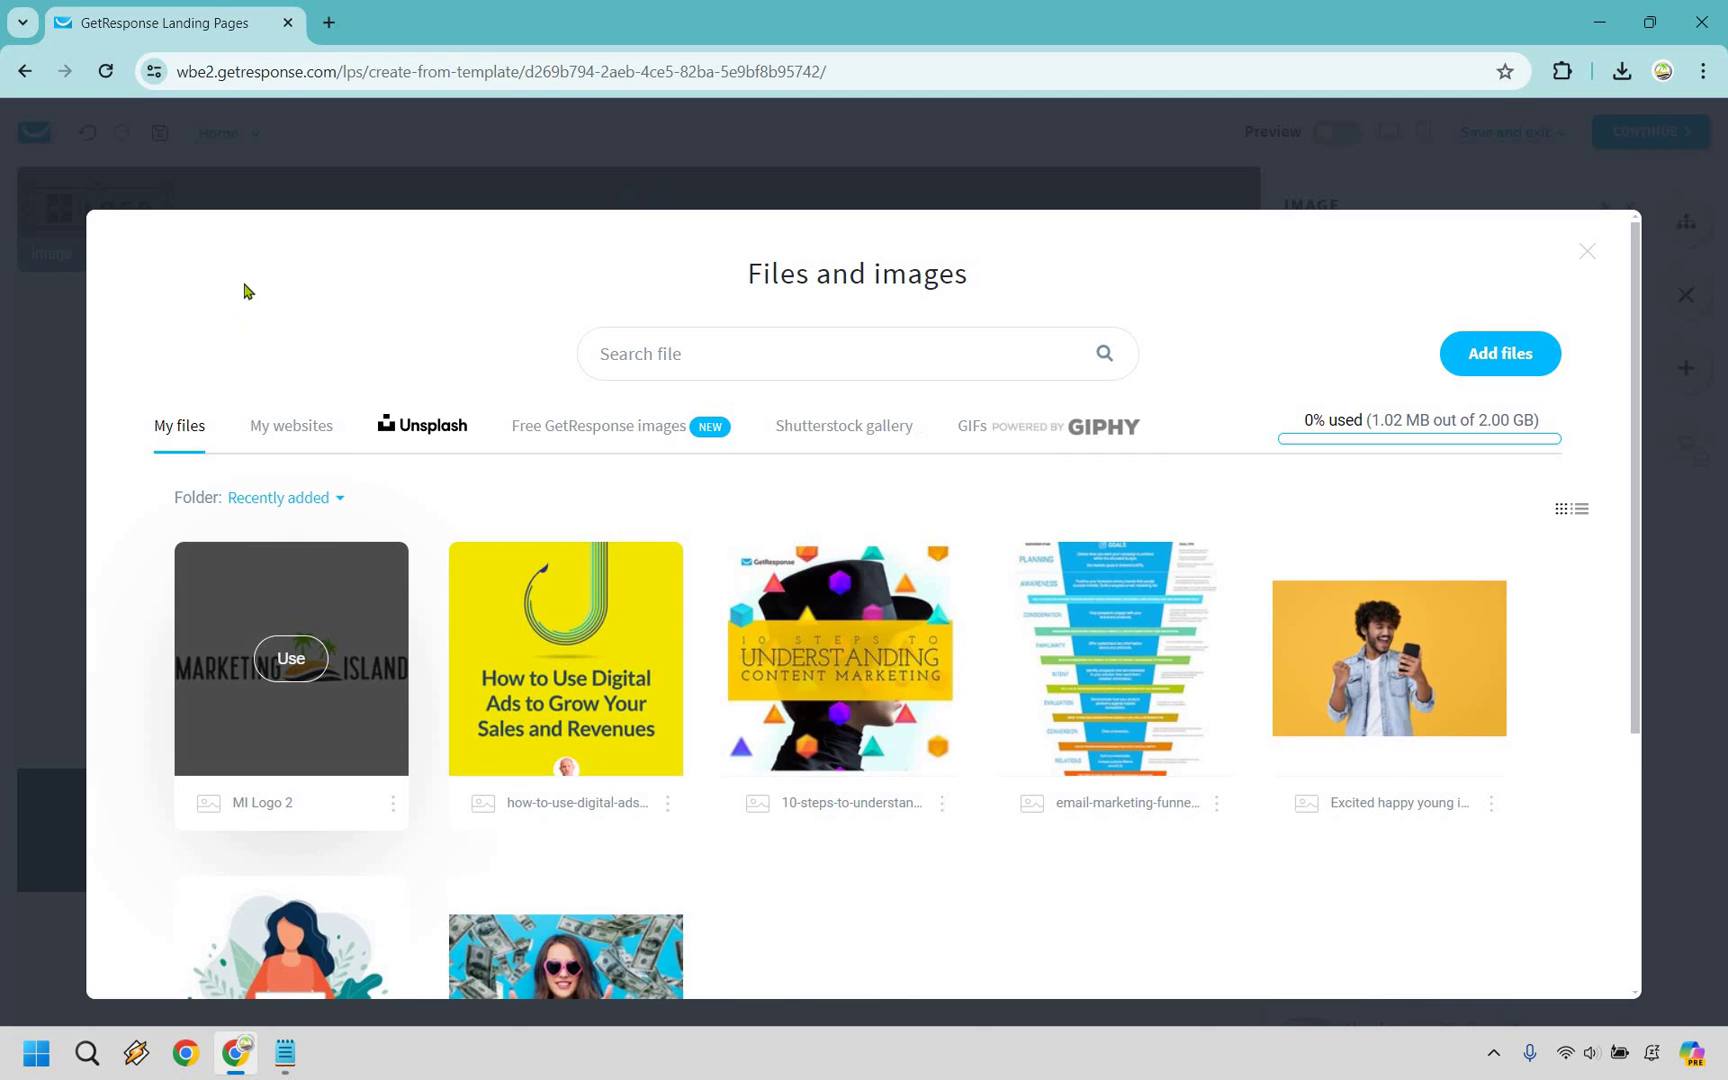
{"action": "left_click", "coordinate": [291, 658]}
{"action": "left_click_drag", "start_coordinate": [215, 209], "coordinate": [233, 209]}
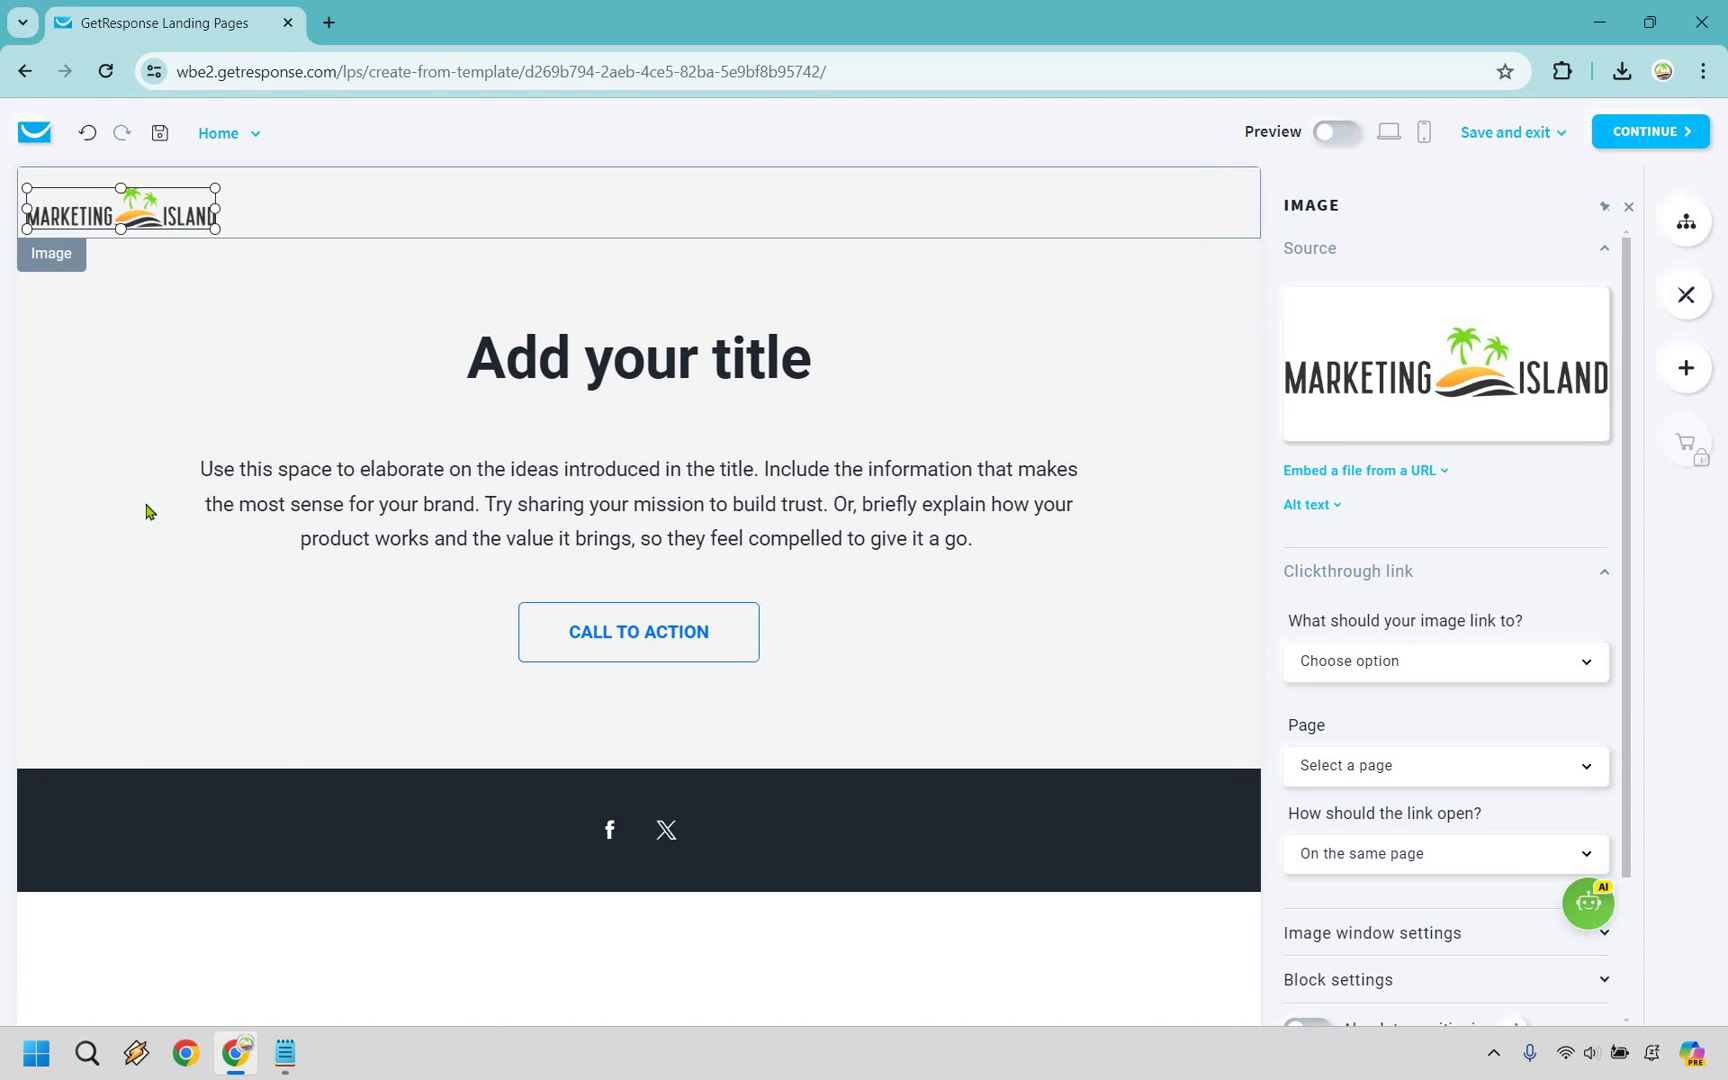
{"action": "left_click", "coordinate": [1049, 509]}
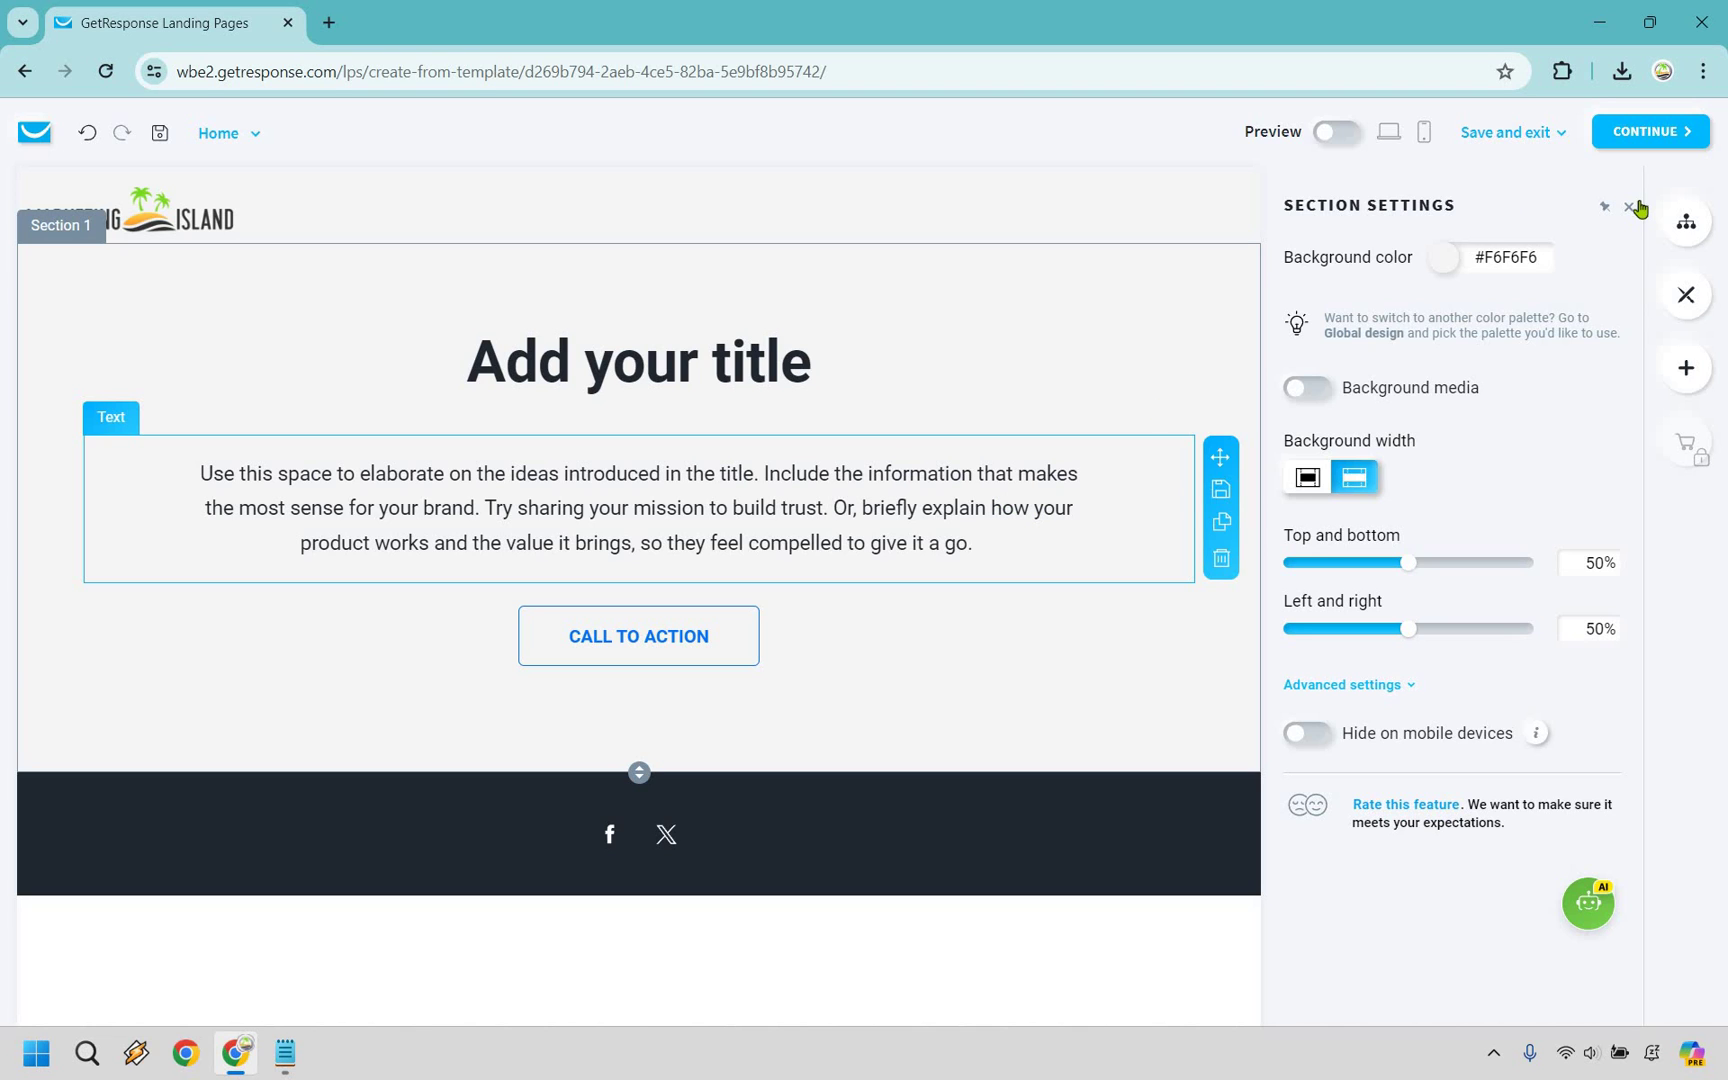
Add a Video block directly beneath the page title
{"action": "left_click", "coordinate": [1686, 370]}
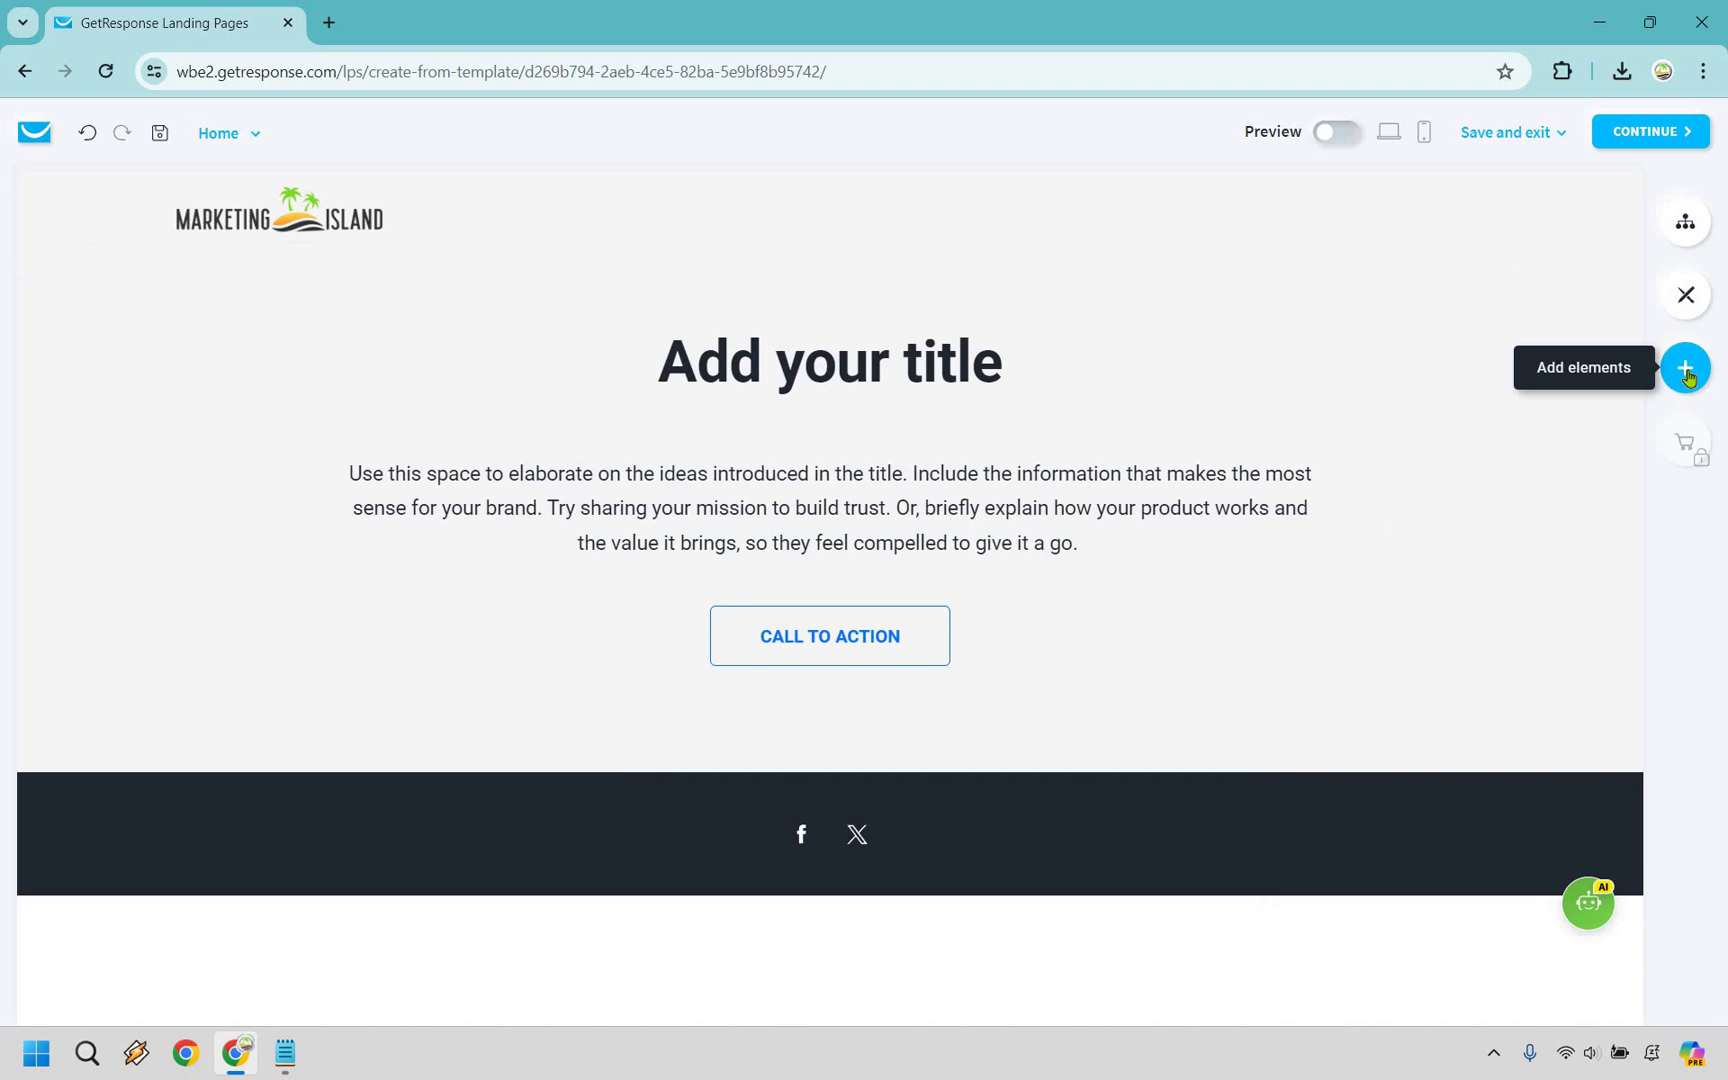
{"action": "left_click", "coordinate": [1686, 369]}
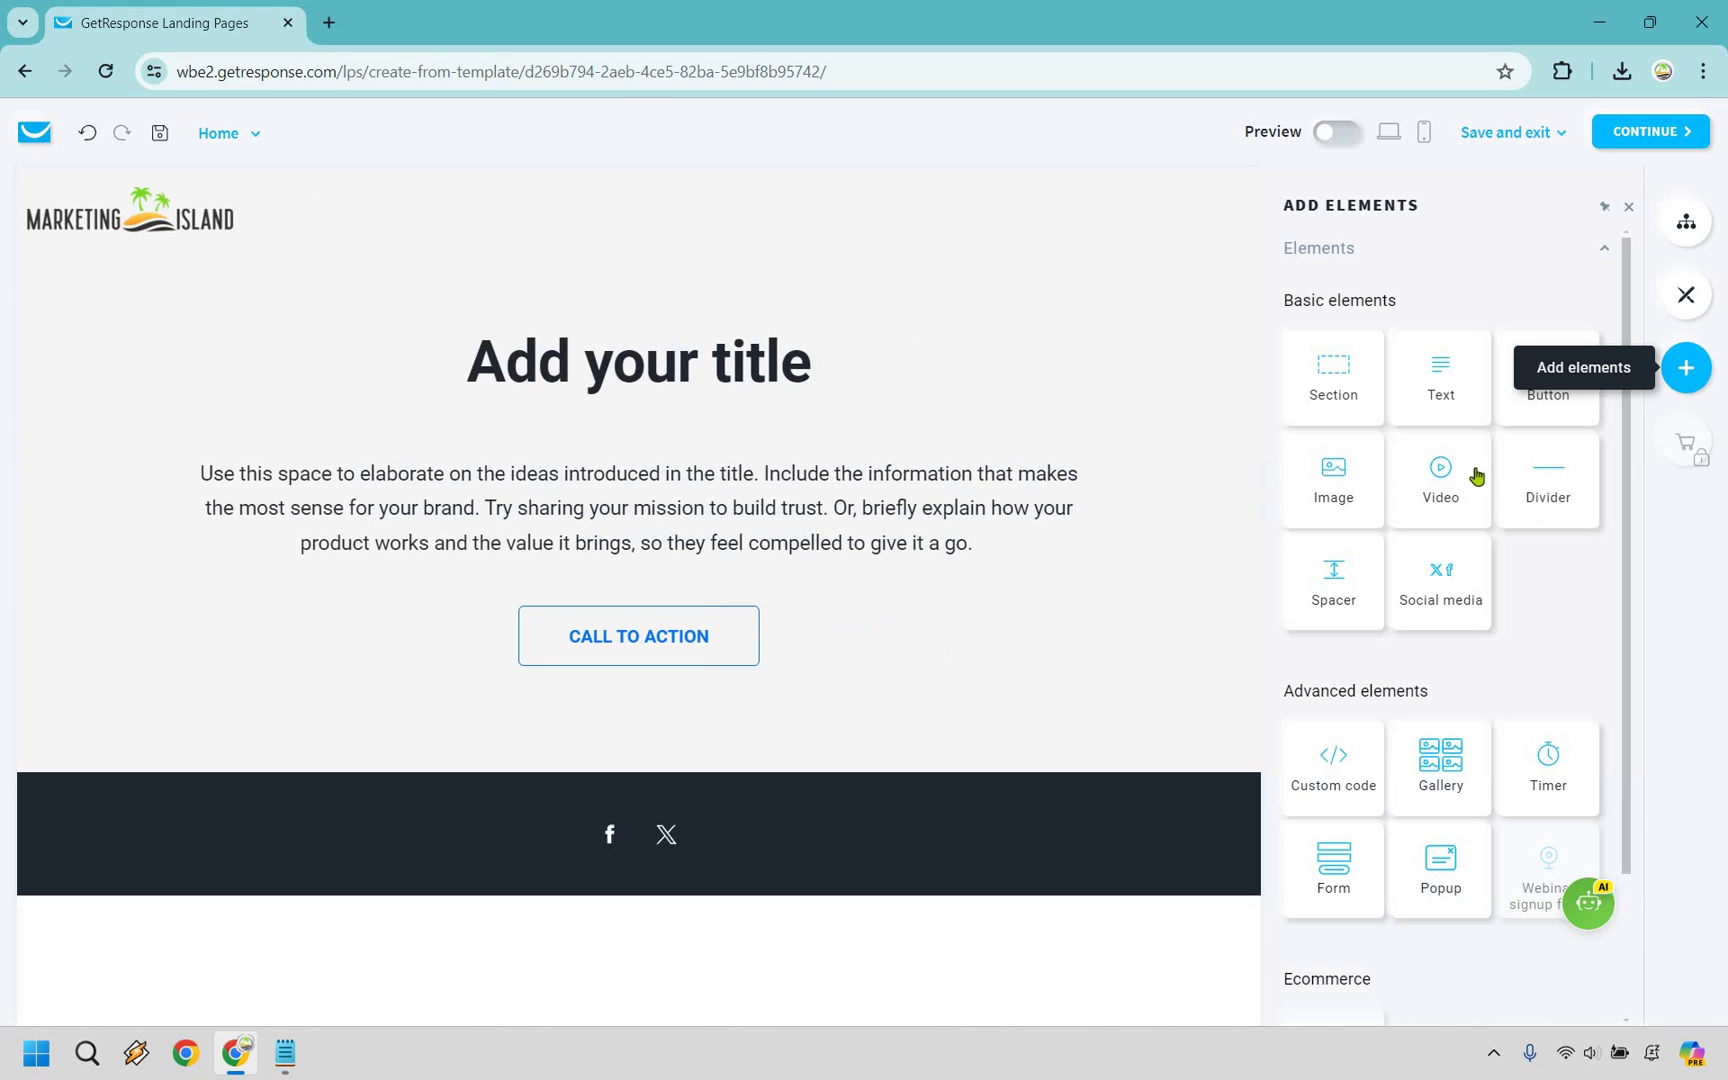
{"action": "scroll", "coordinate": [1527, 577], "scroll_direction": "down", "scroll_amount": 2}
{"action": "scroll", "coordinate": [1450, 500], "scroll_direction": "up", "scroll_amount": 2}
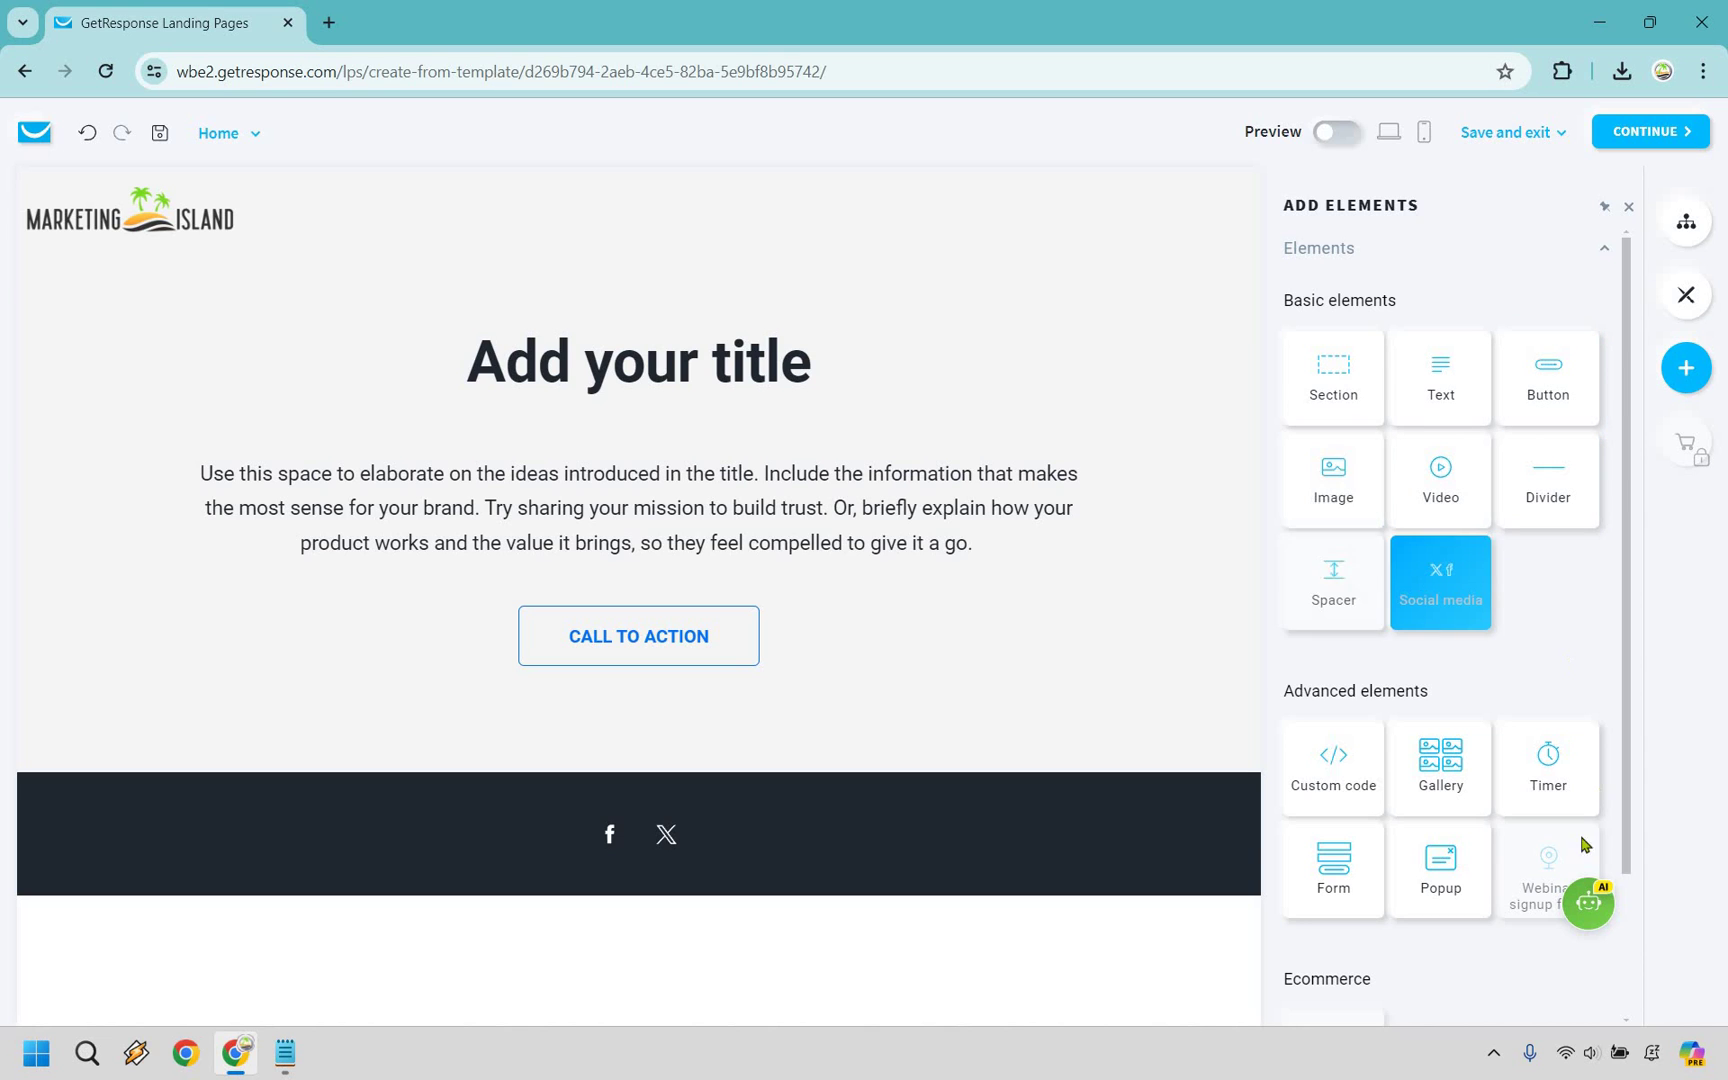
{"action": "scroll", "coordinate": [1523, 548], "scroll_direction": "down", "scroll_amount": 2}
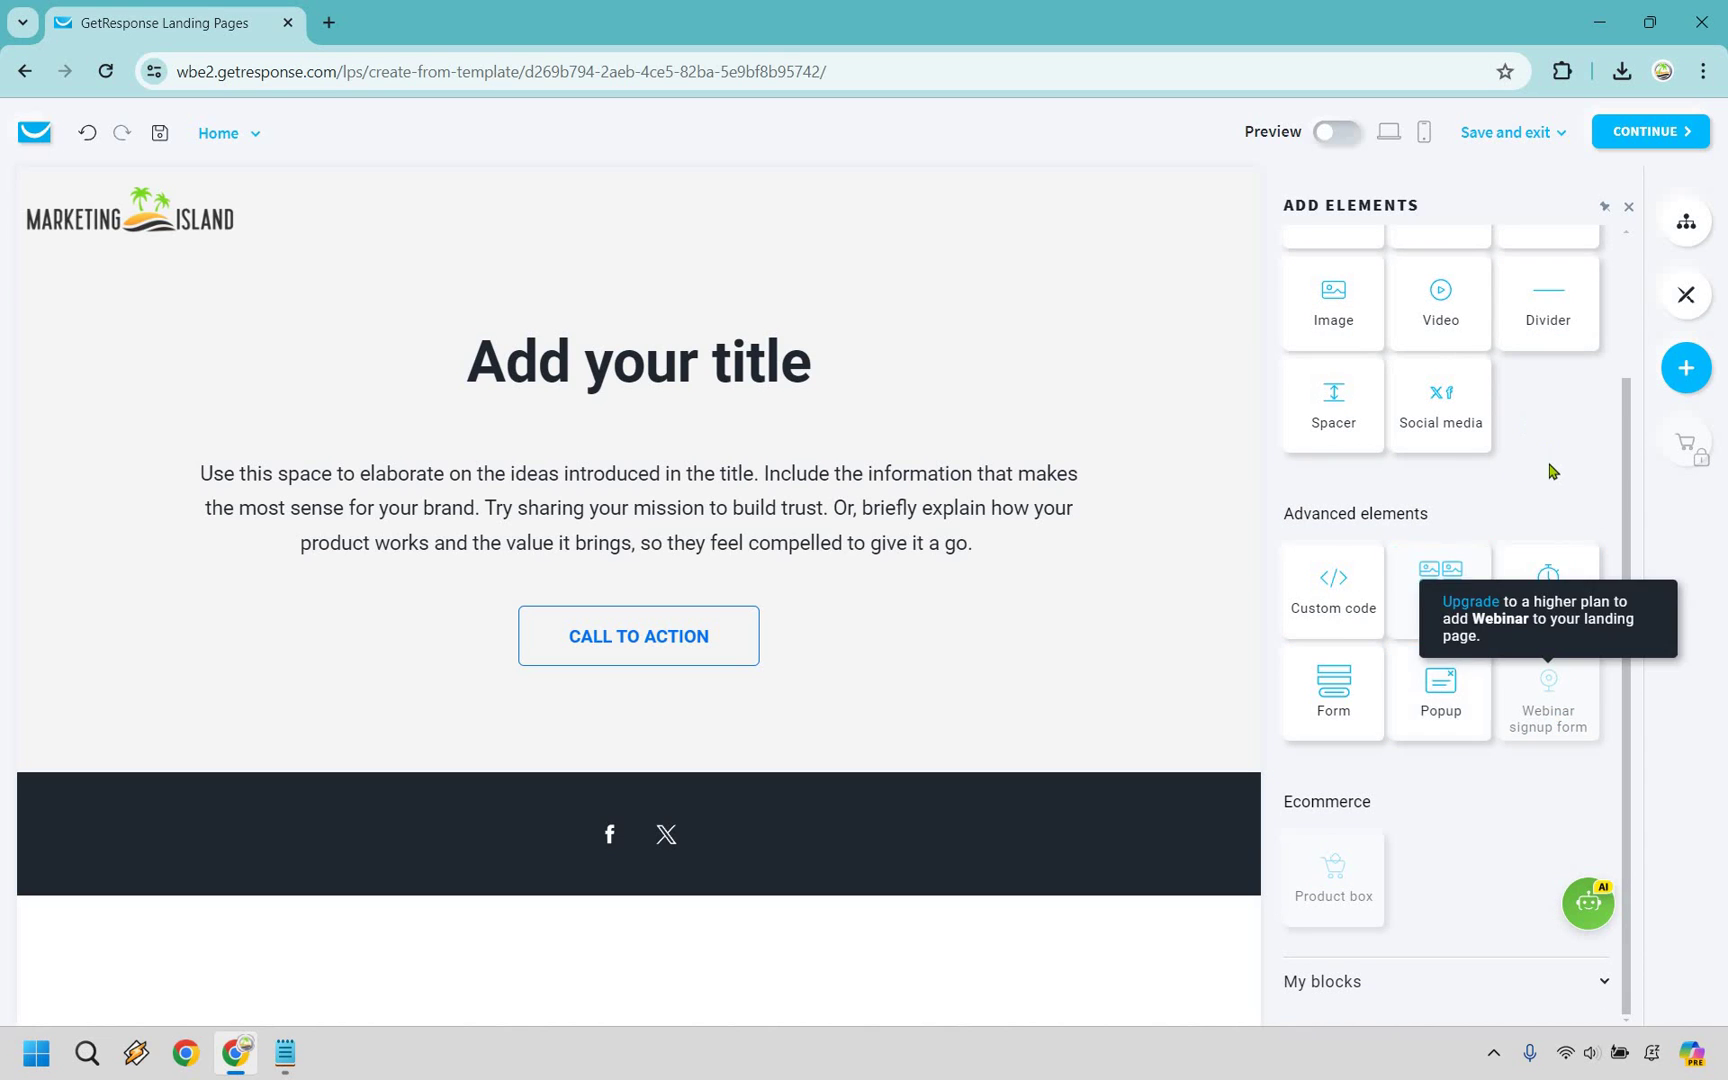
{"action": "scroll", "coordinate": [1446, 424], "scroll_direction": "up", "scroll_amount": 1}
{"action": "left_click_drag", "start_coordinate": [1446, 424], "coordinate": [1164, 611]}
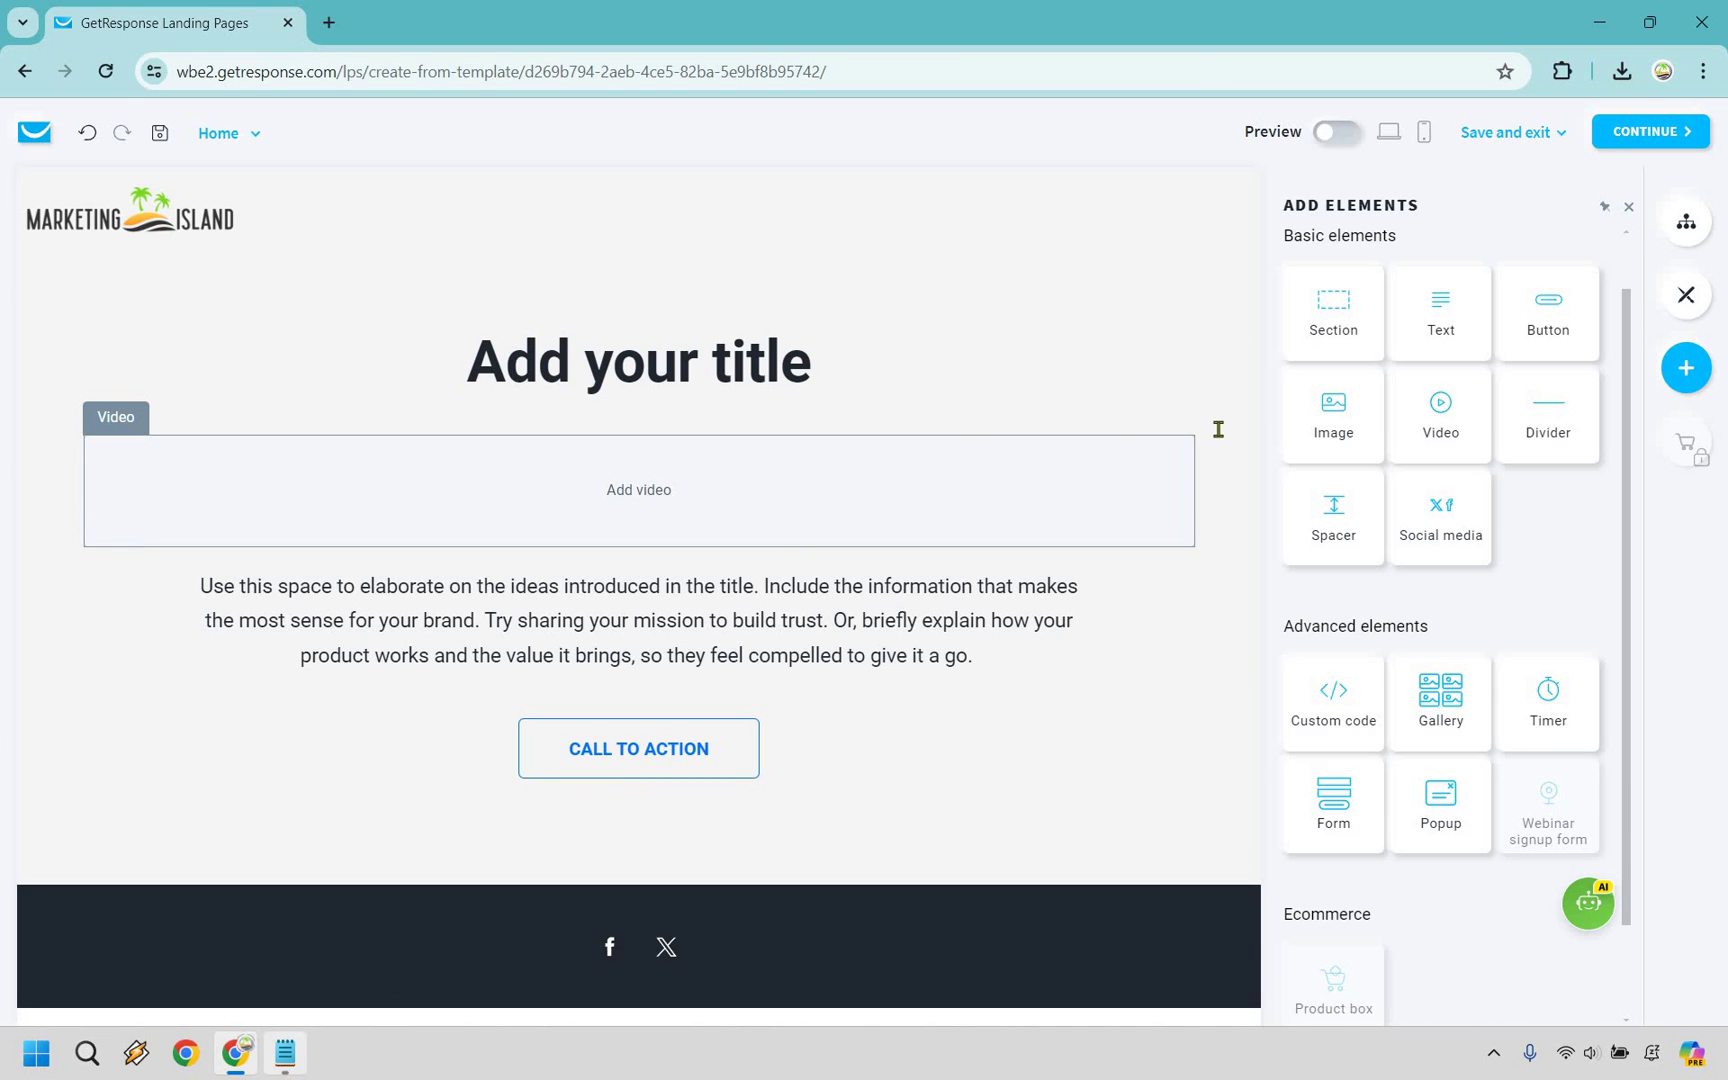
Paste the YouTube 'GetResponse Review' link from Notepad into the video block and load it
{"action": "key", "text": "alt+Tab"}
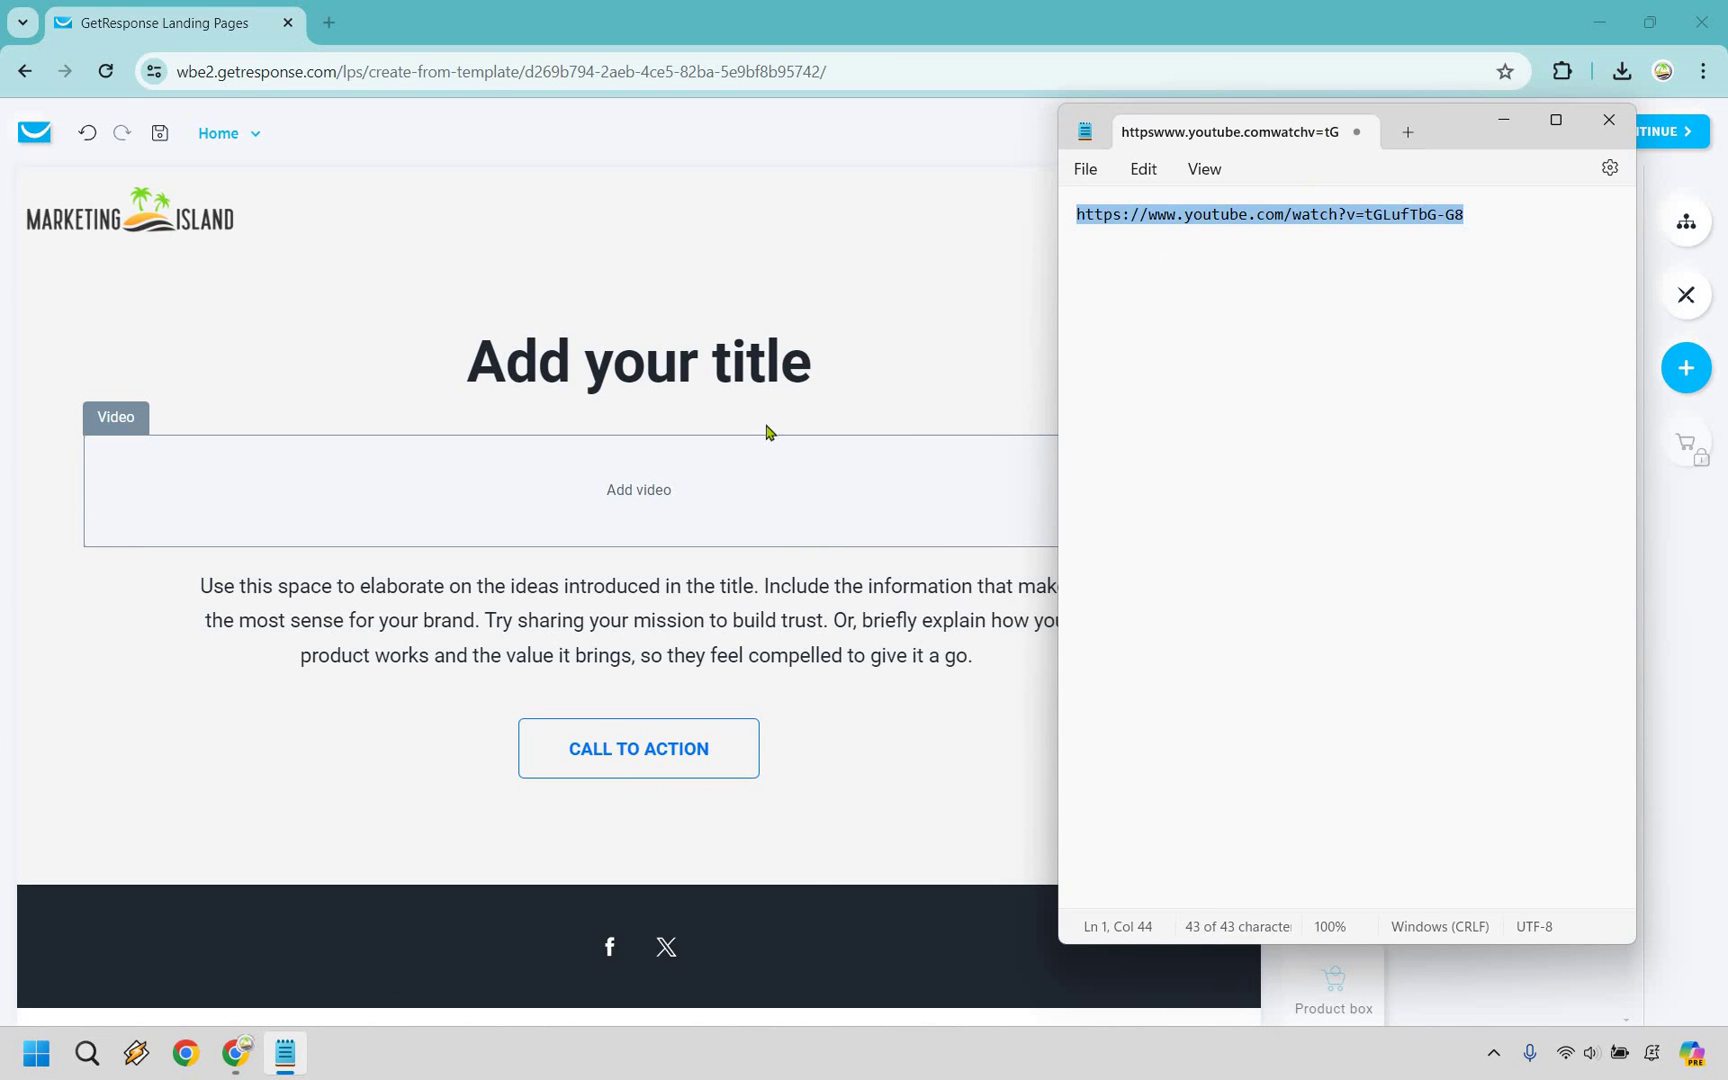
{"action": "left_click", "coordinate": [635, 490]}
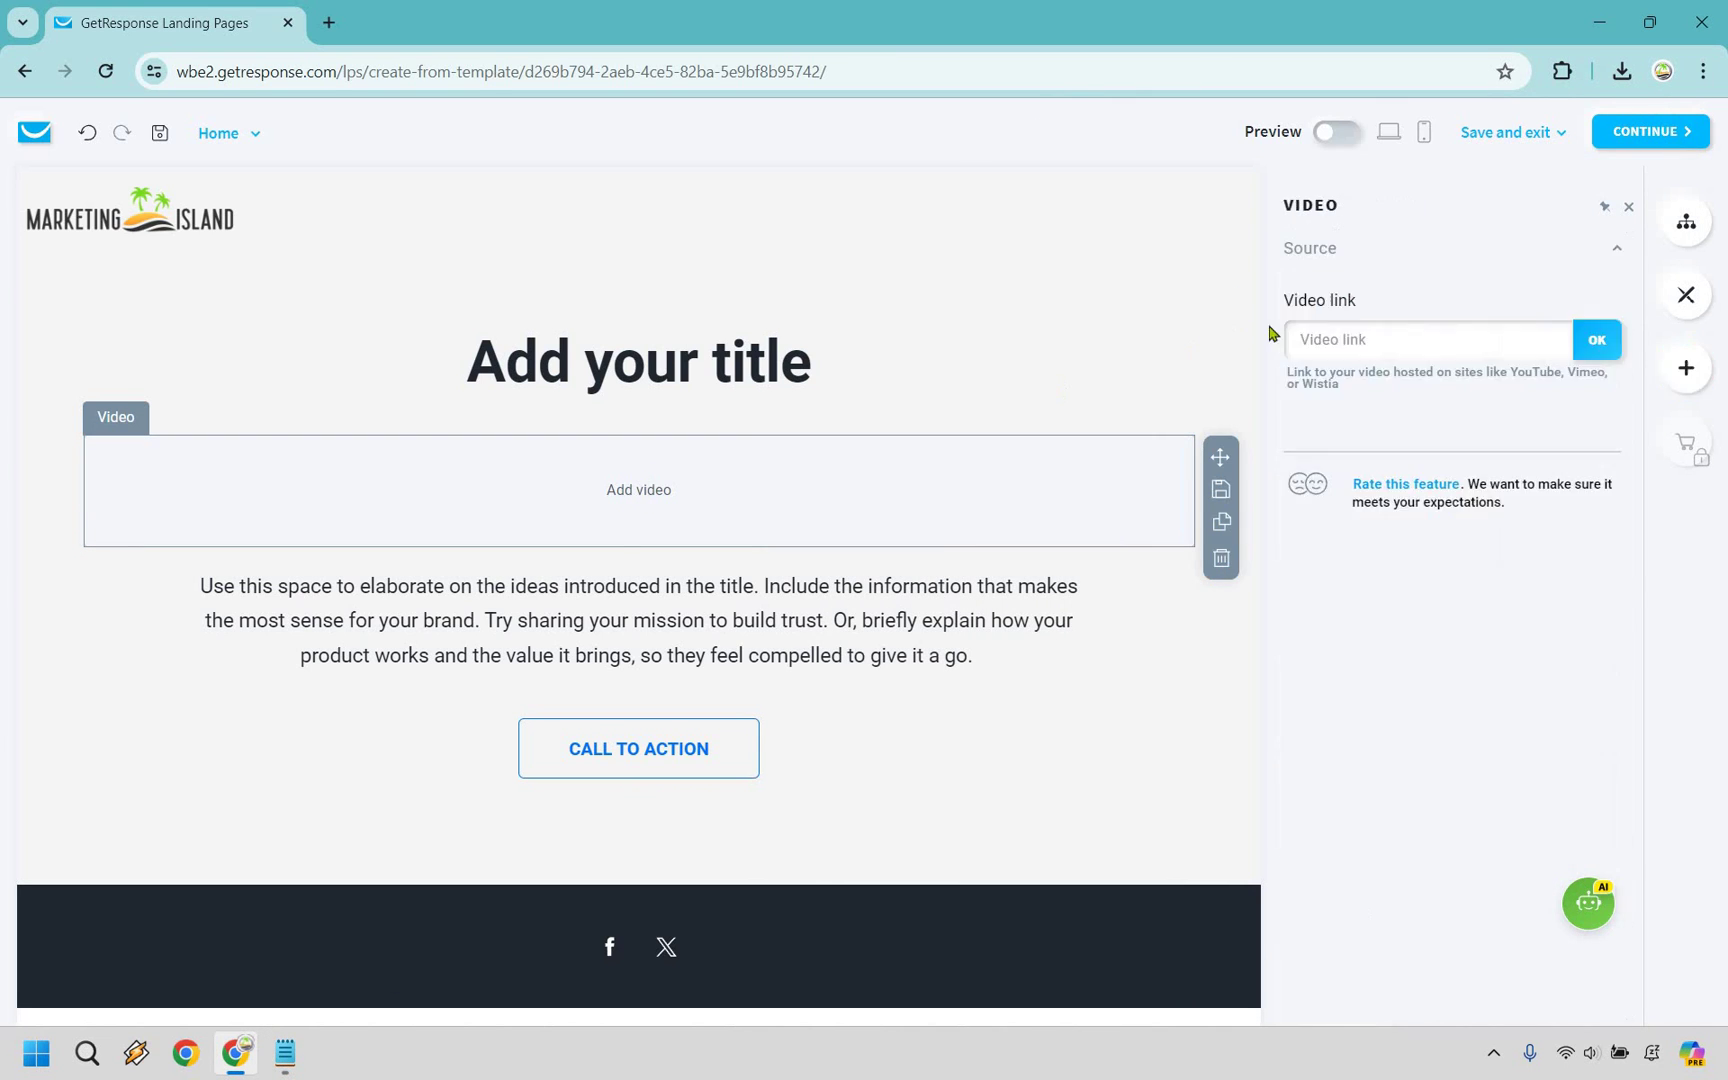
{"action": "left_click", "coordinate": [1367, 341]}
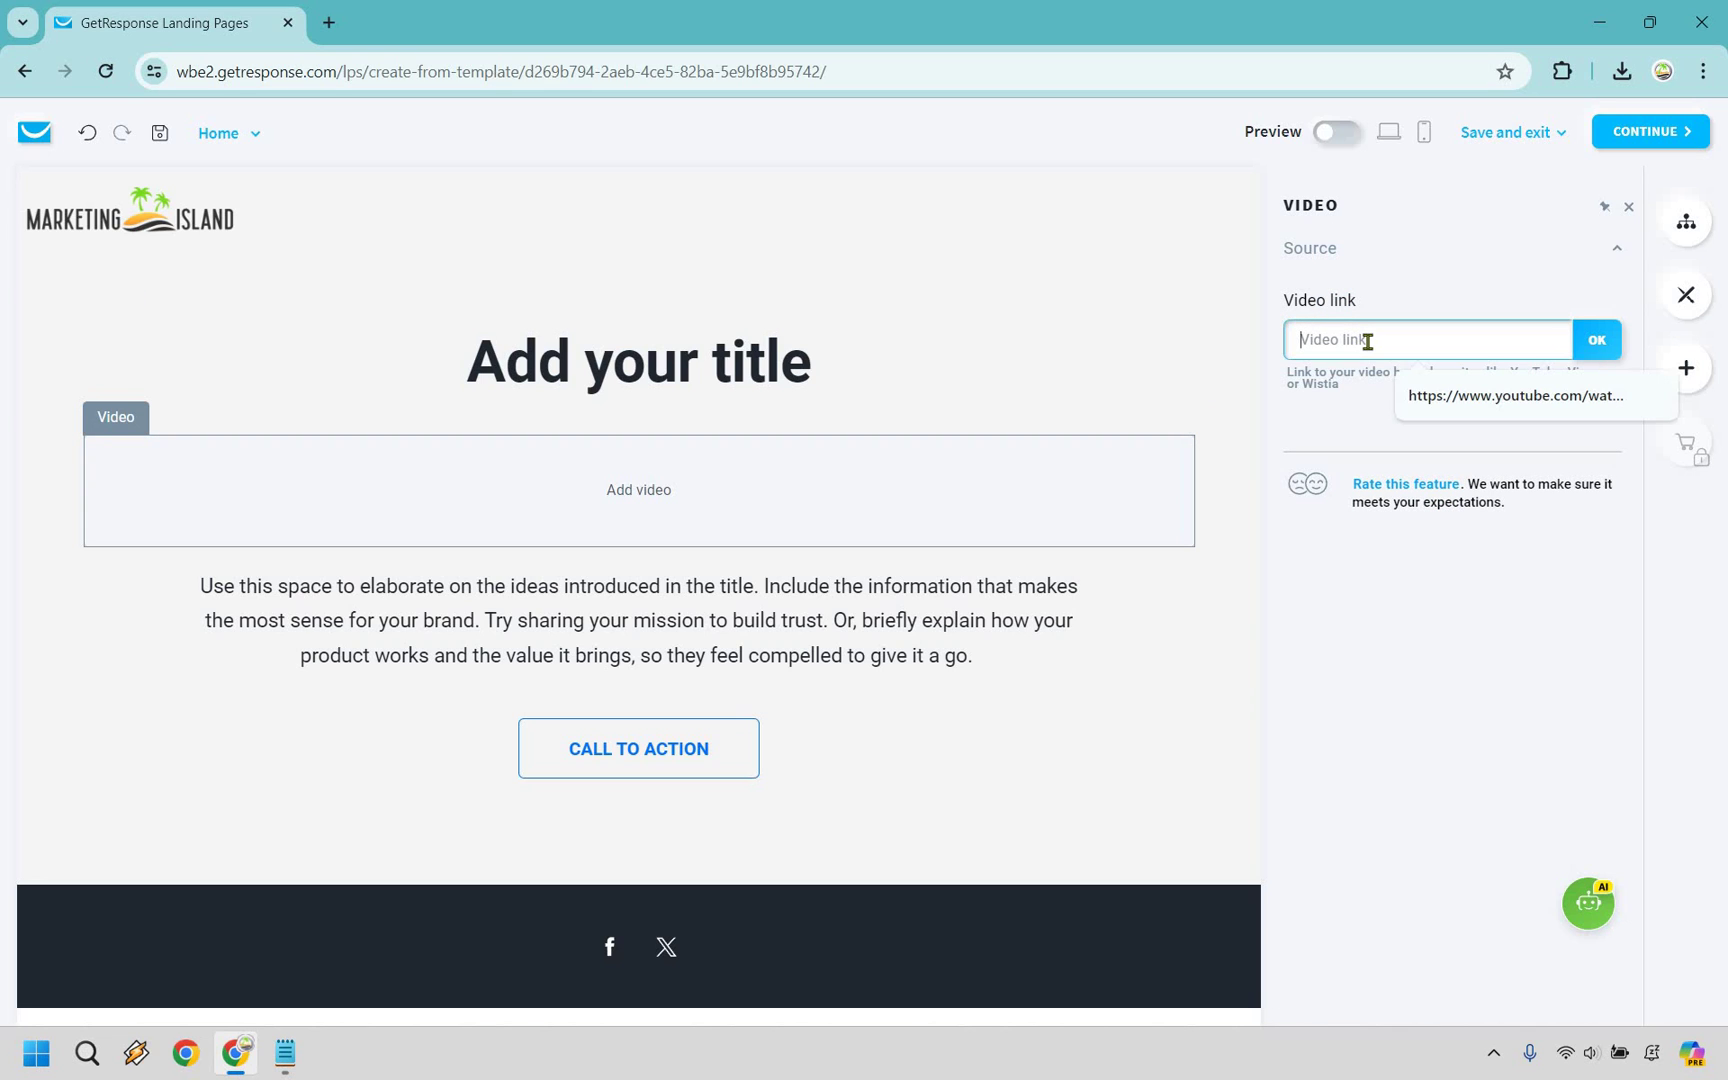
{"action": "type", "text": "https://www.youtube.com/watch?v=tGLufTbG-G8"}
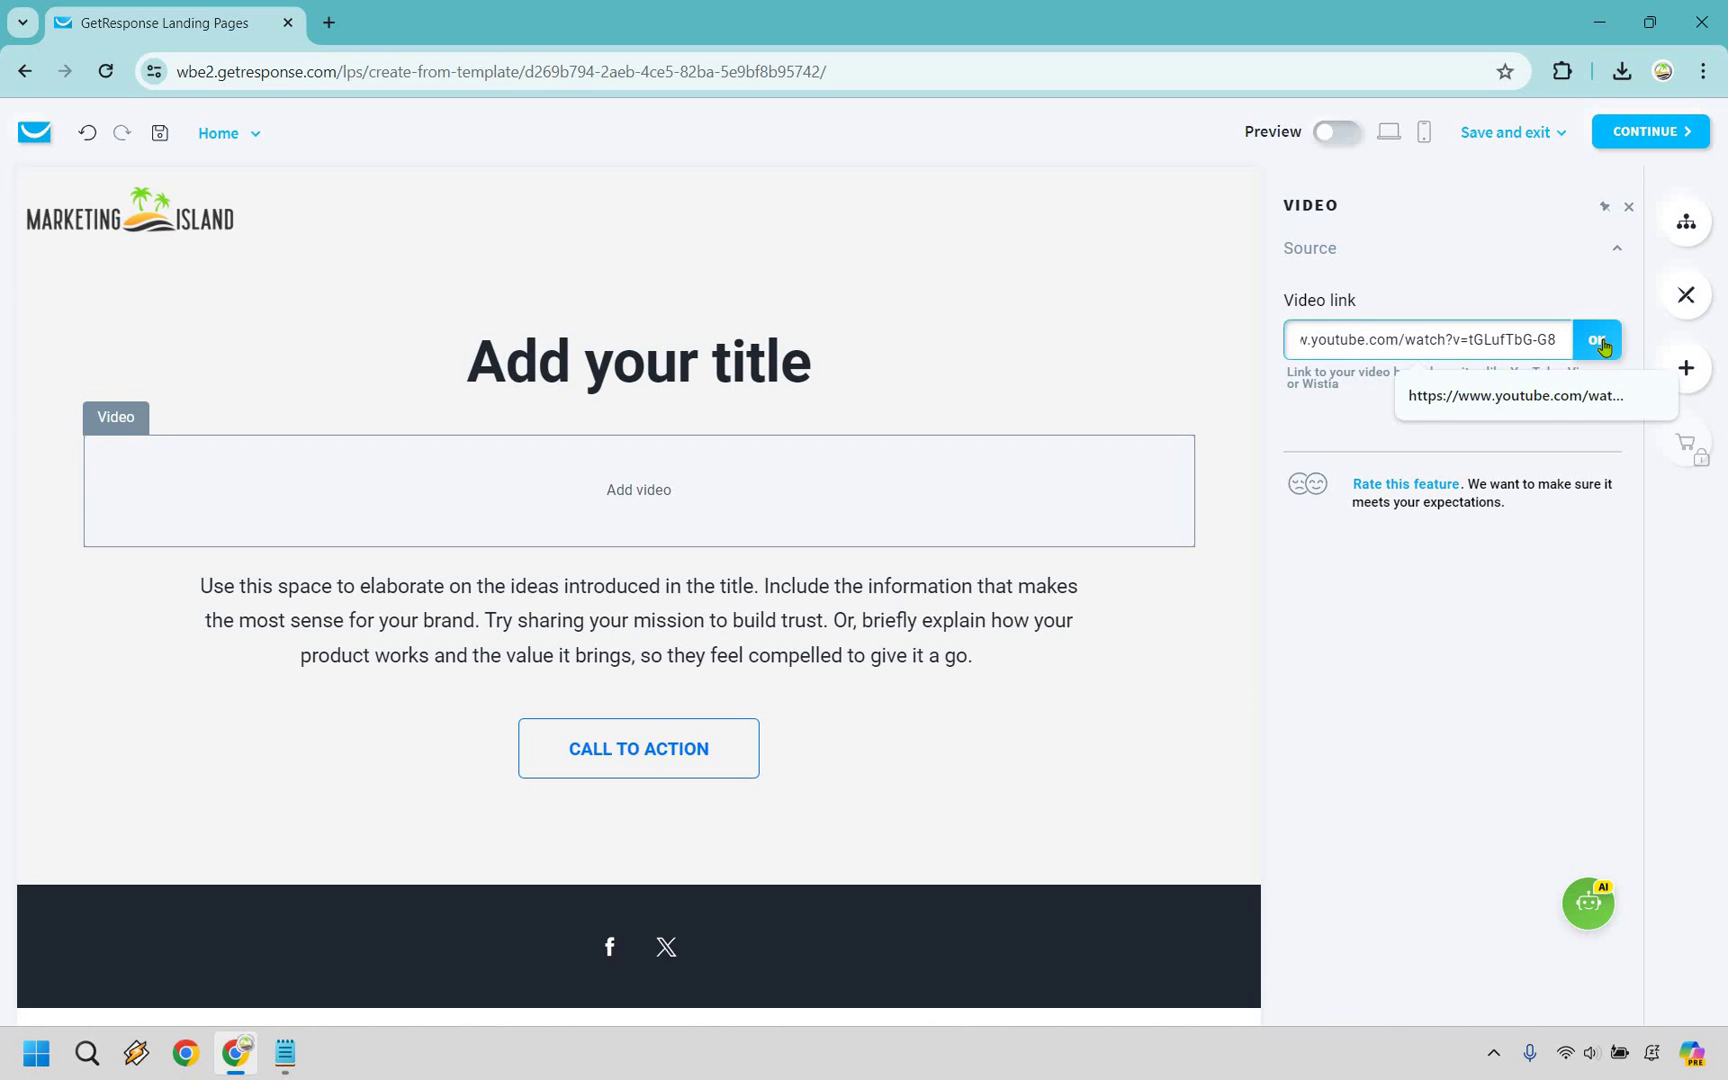
{"action": "left_click", "coordinate": [1600, 342]}
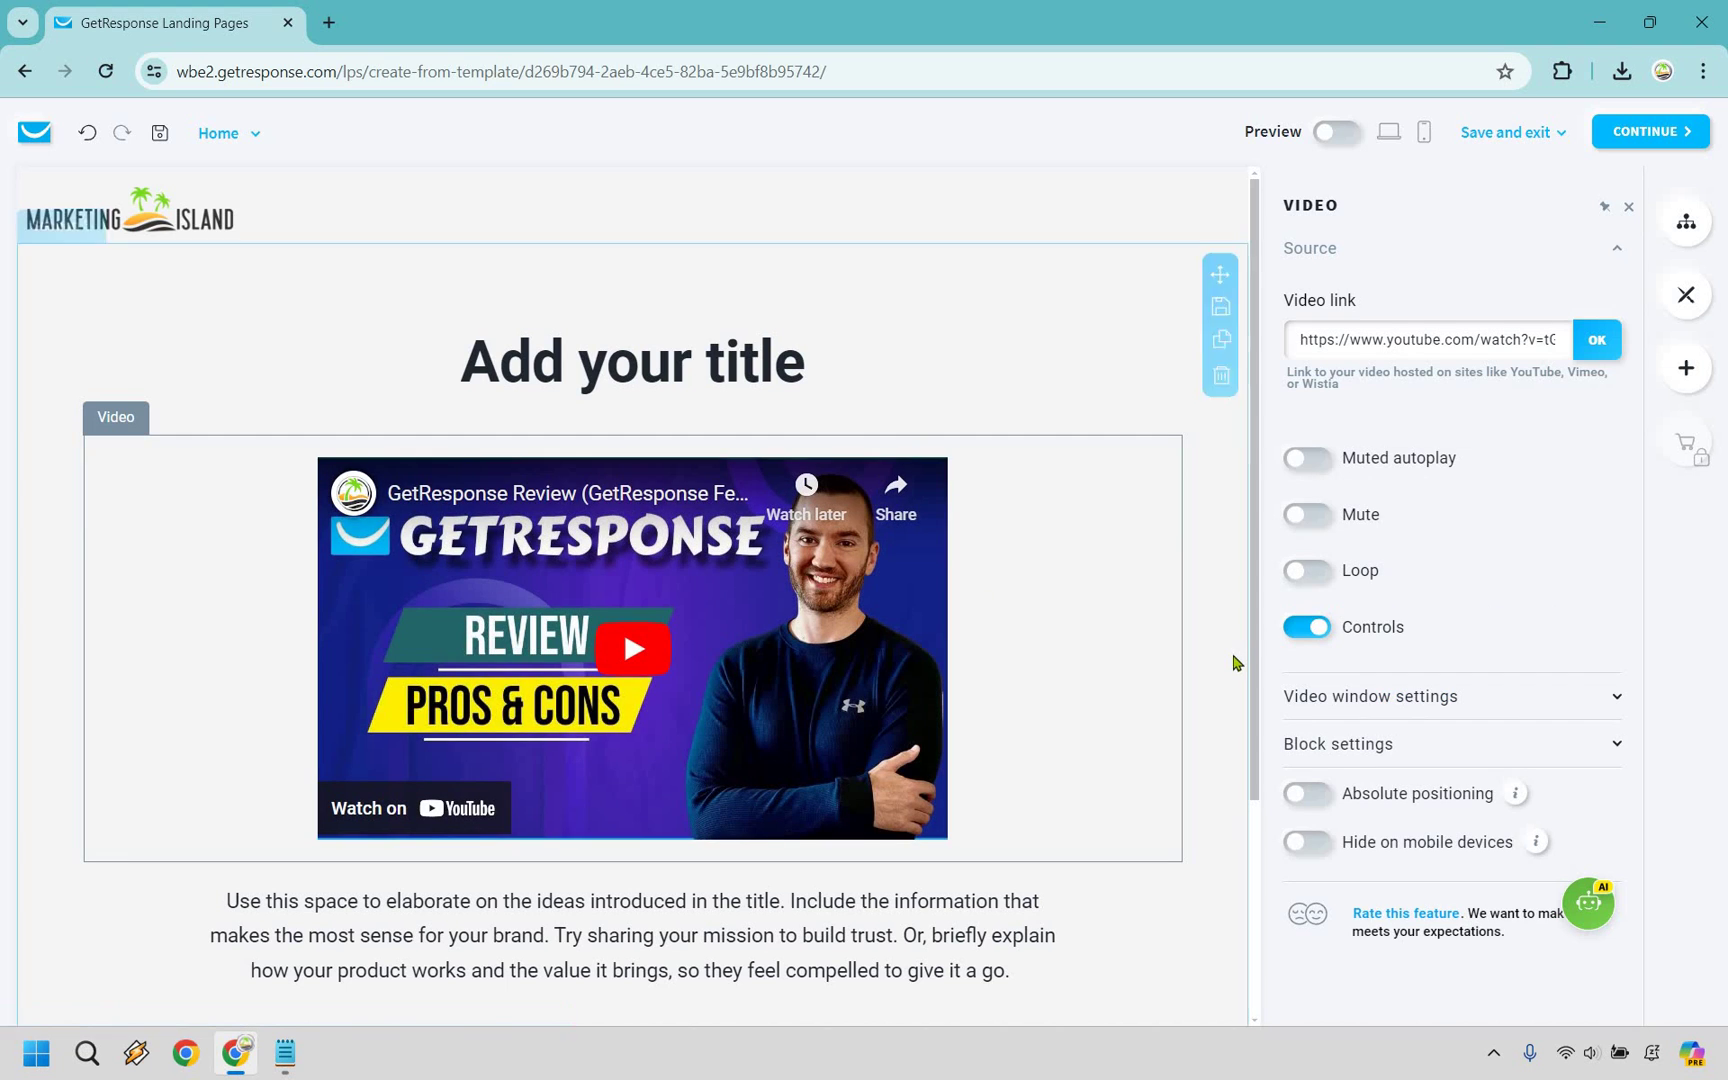
Change the title to 'Is GetResponse The #1 Autoresponder?'
{"action": "left_click", "coordinate": [641, 366]}
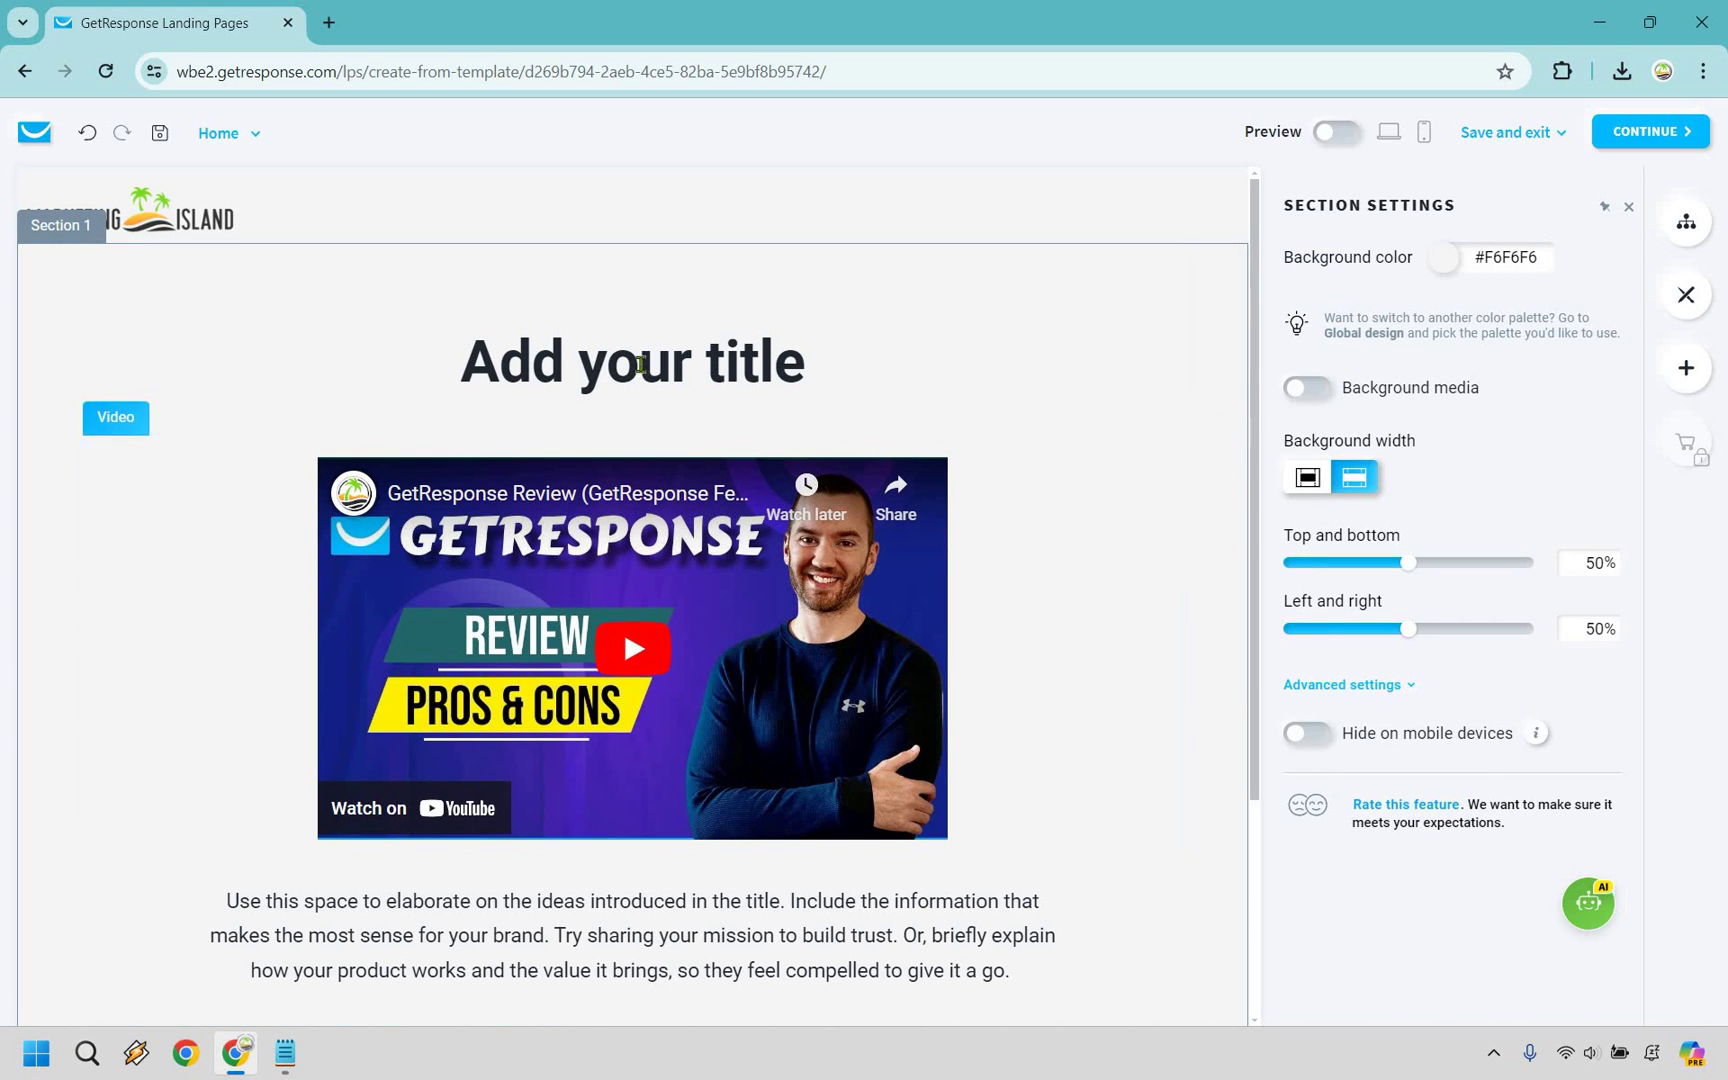
{"action": "left_click", "coordinate": [641, 364]}
{"action": "double_click", "coordinate": [641, 364]}
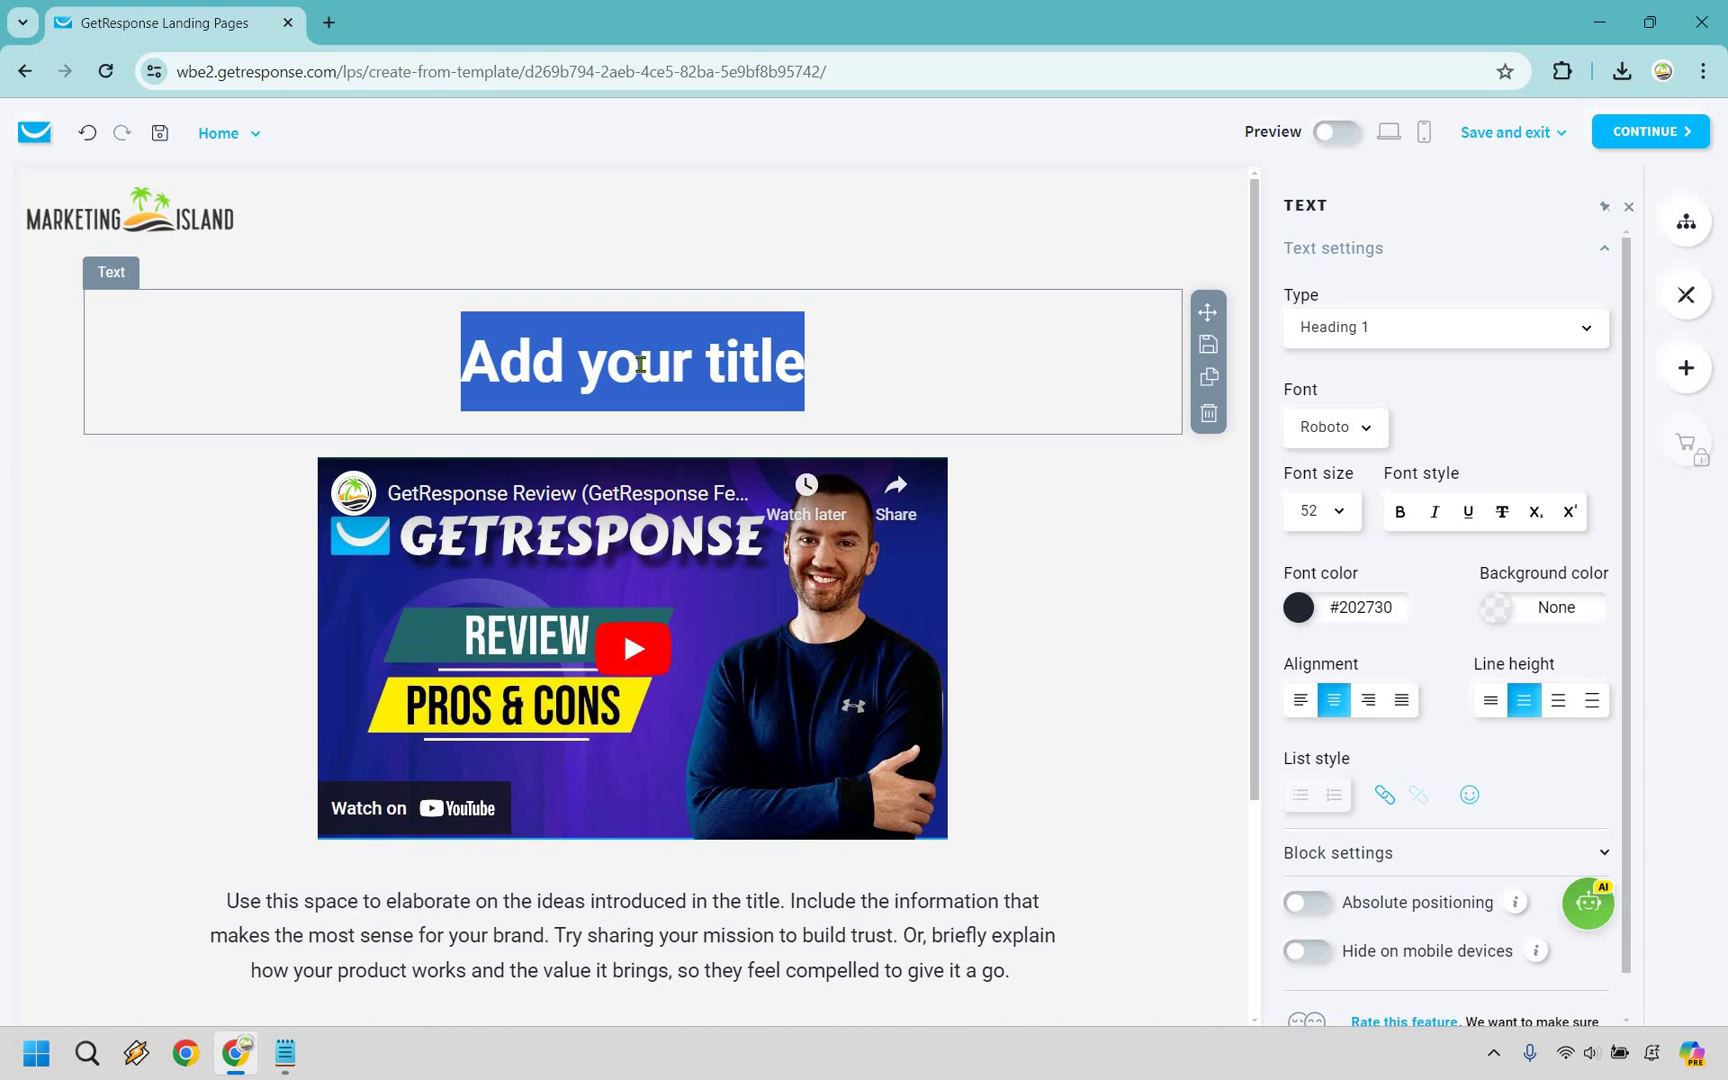
{"action": "type", "text": "Is GetResponse The #1 Autoresponder?"}
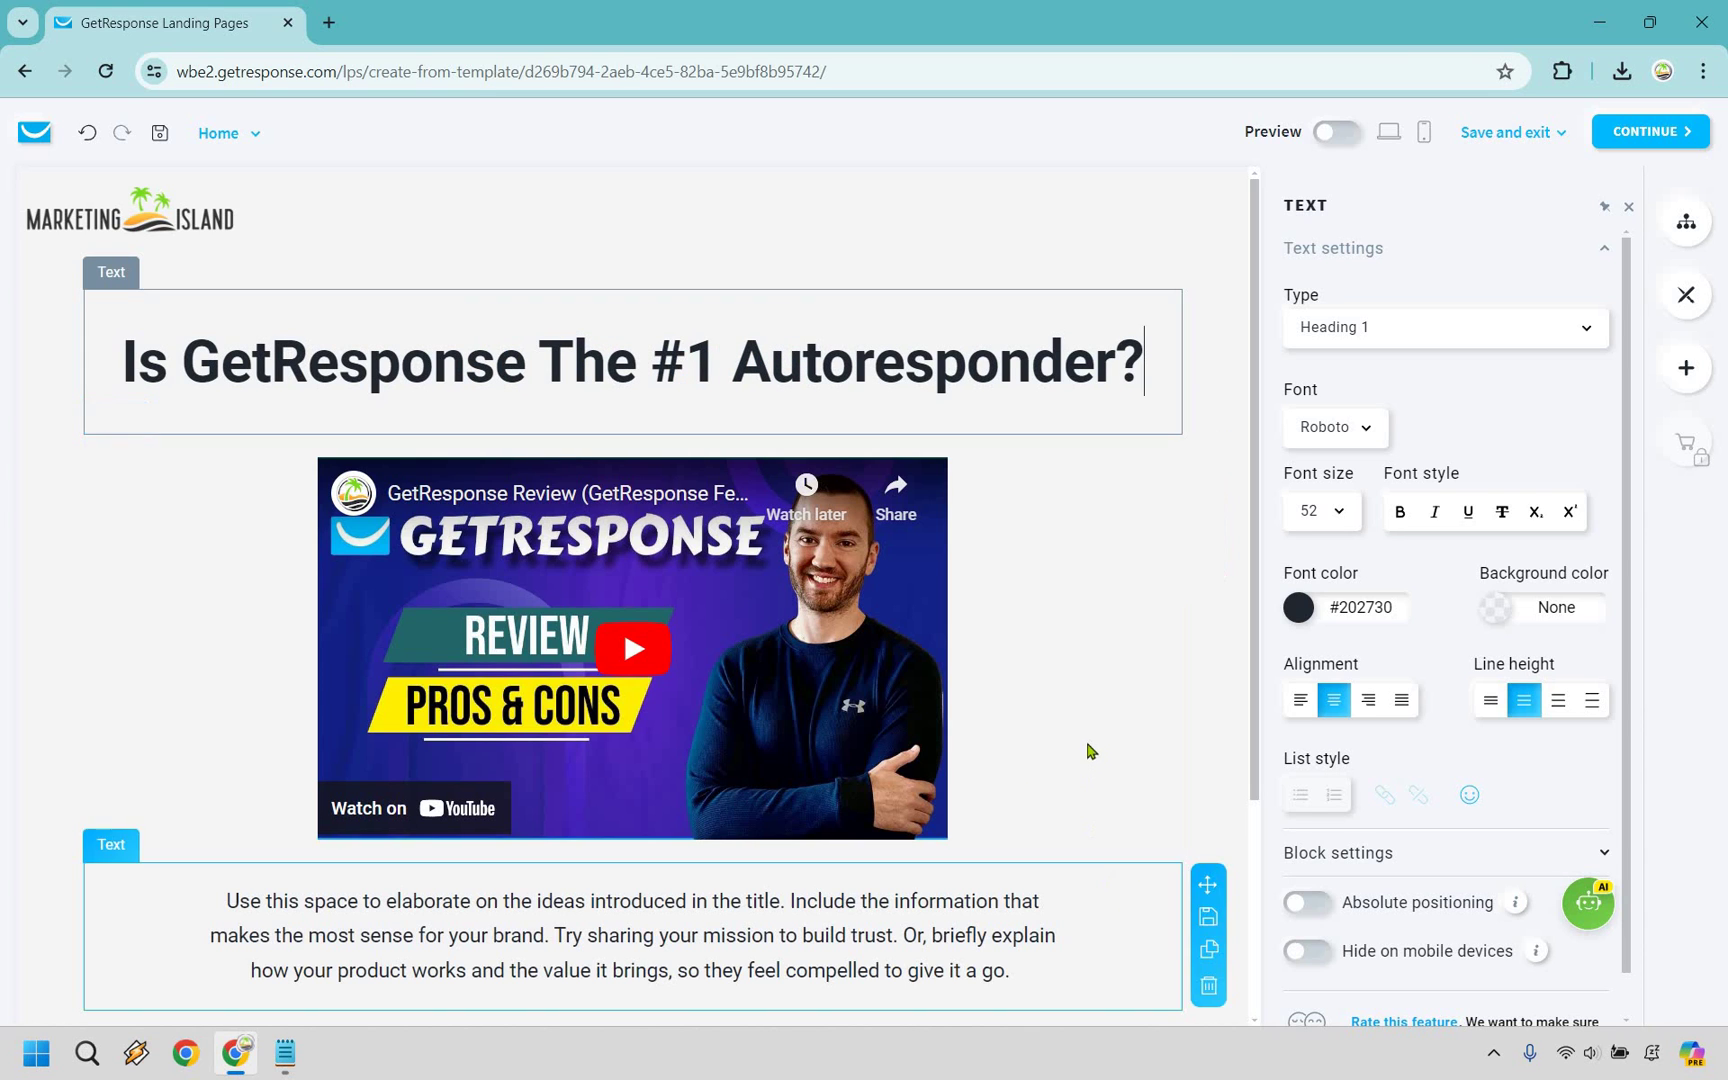
Move the description above the video and make it read 'Click the play button below to find out...'
{"action": "left_click", "coordinate": [1062, 715]}
{"action": "scroll", "coordinate": [1122, 687], "scroll_direction": "down", "scroll_amount": 2}
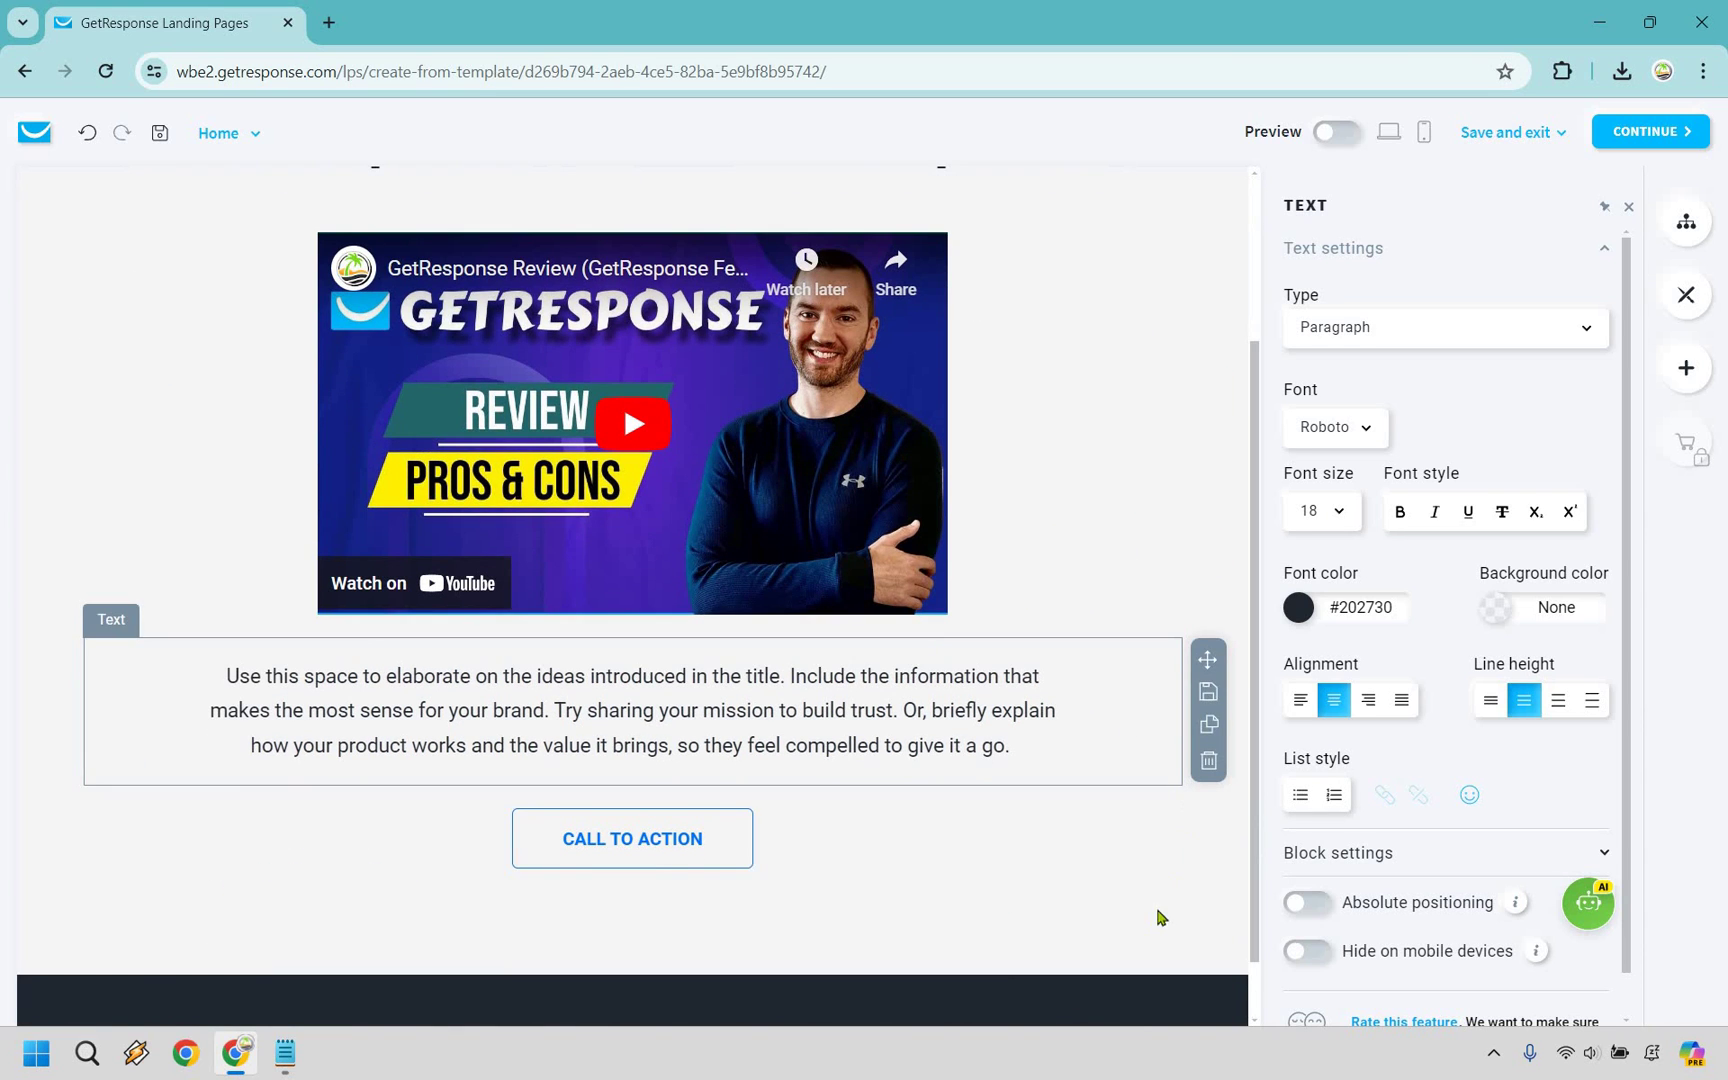
{"action": "scroll", "coordinate": [1180, 900], "scroll_direction": "up", "scroll_amount": 2}
{"action": "left_click_drag", "start_coordinate": [1207, 891], "coordinate": [940, 455]}
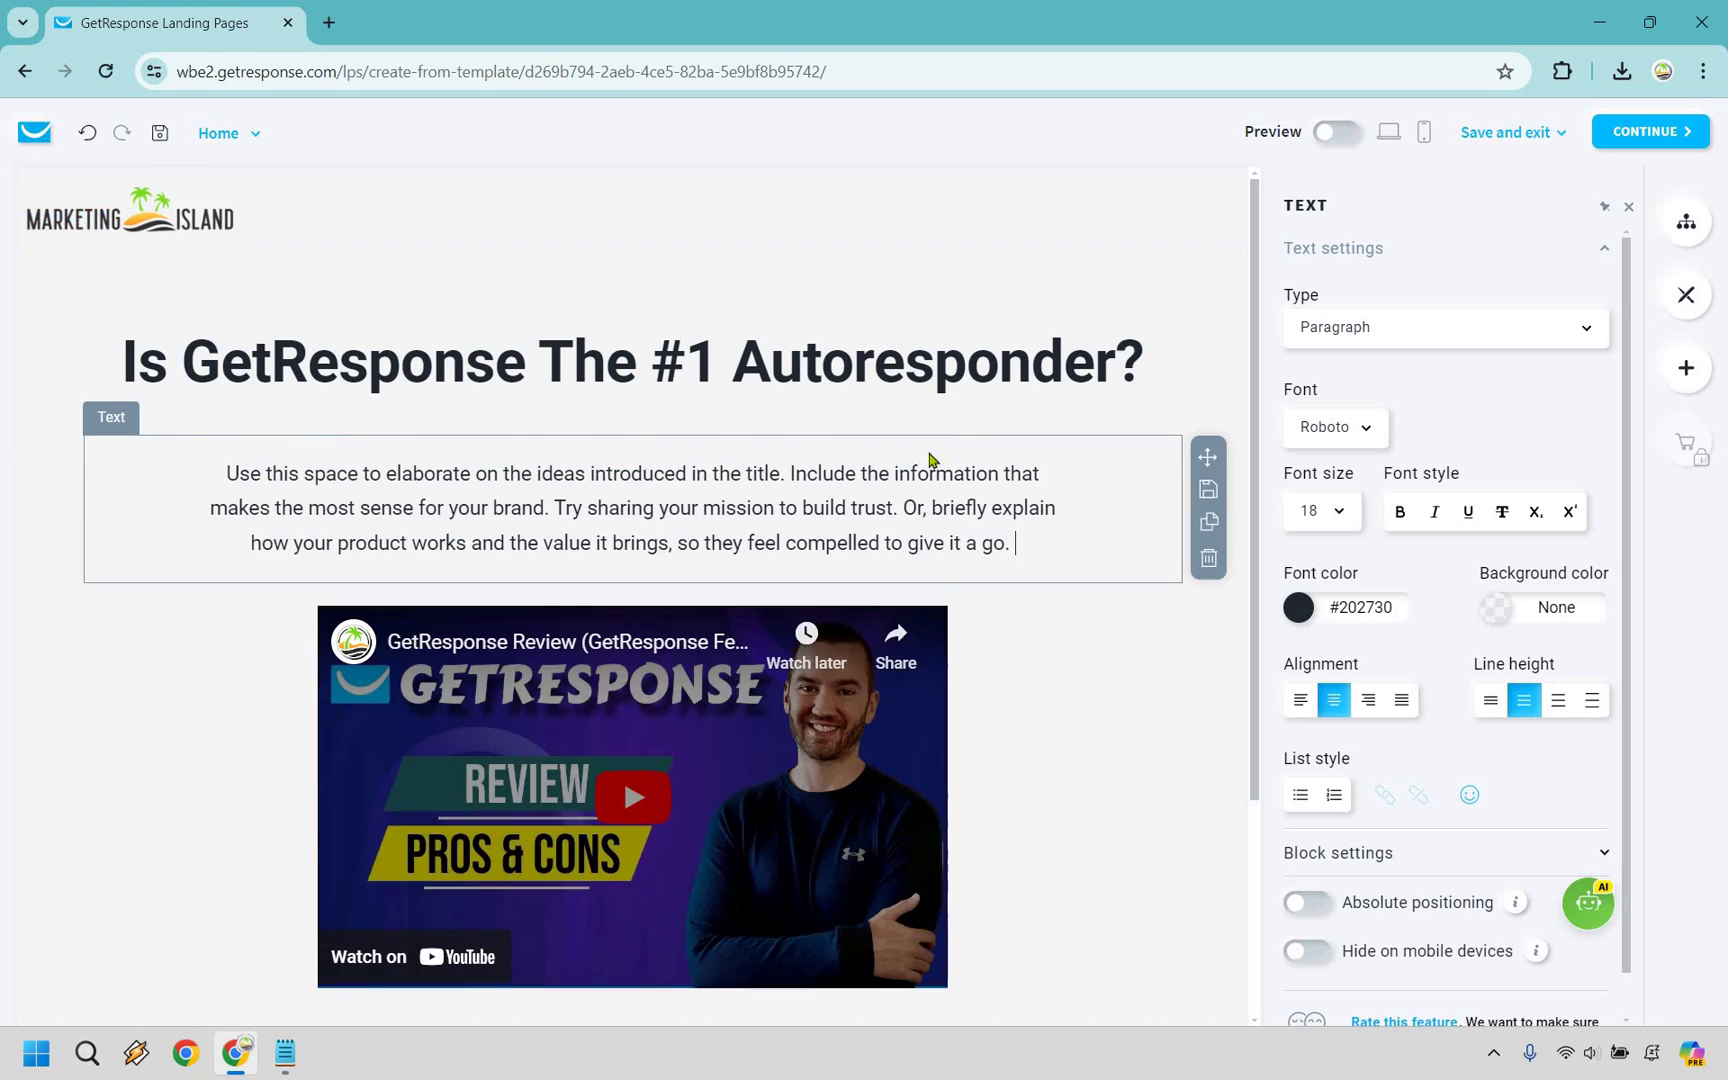
{"action": "triple_click", "coordinate": [880, 470]}
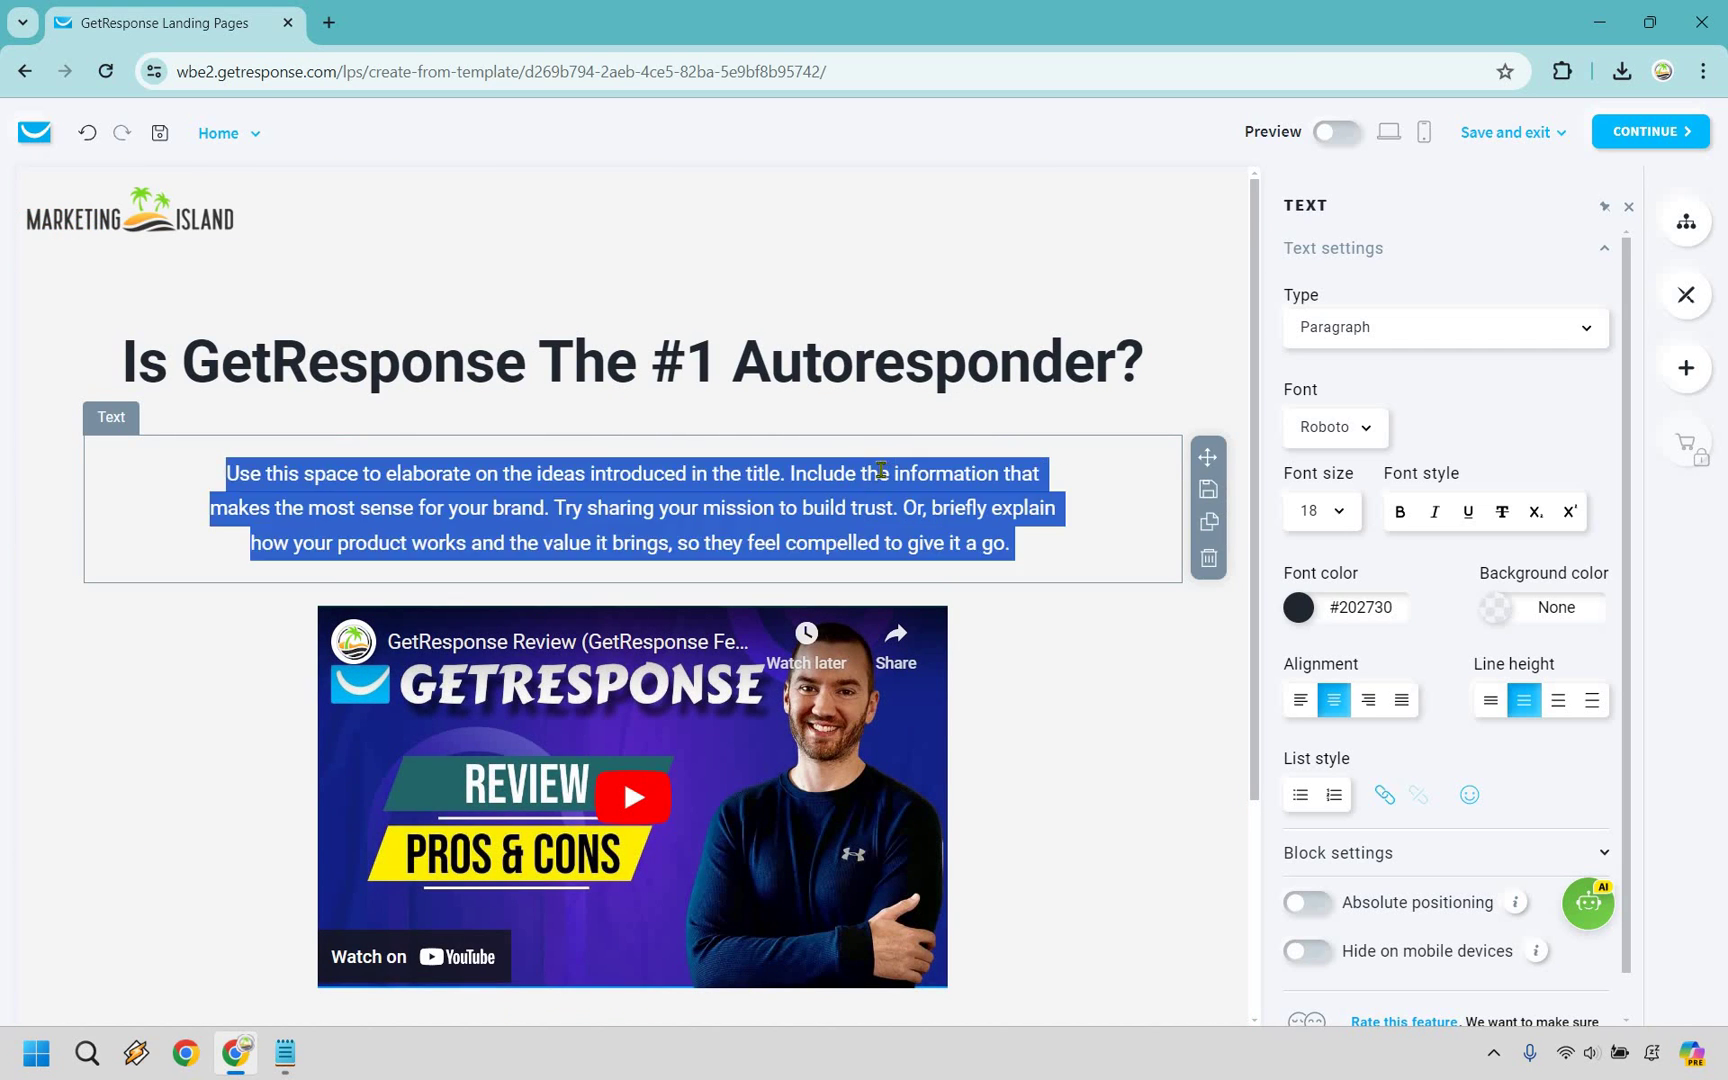
{"action": "type", "text": "Clic"}
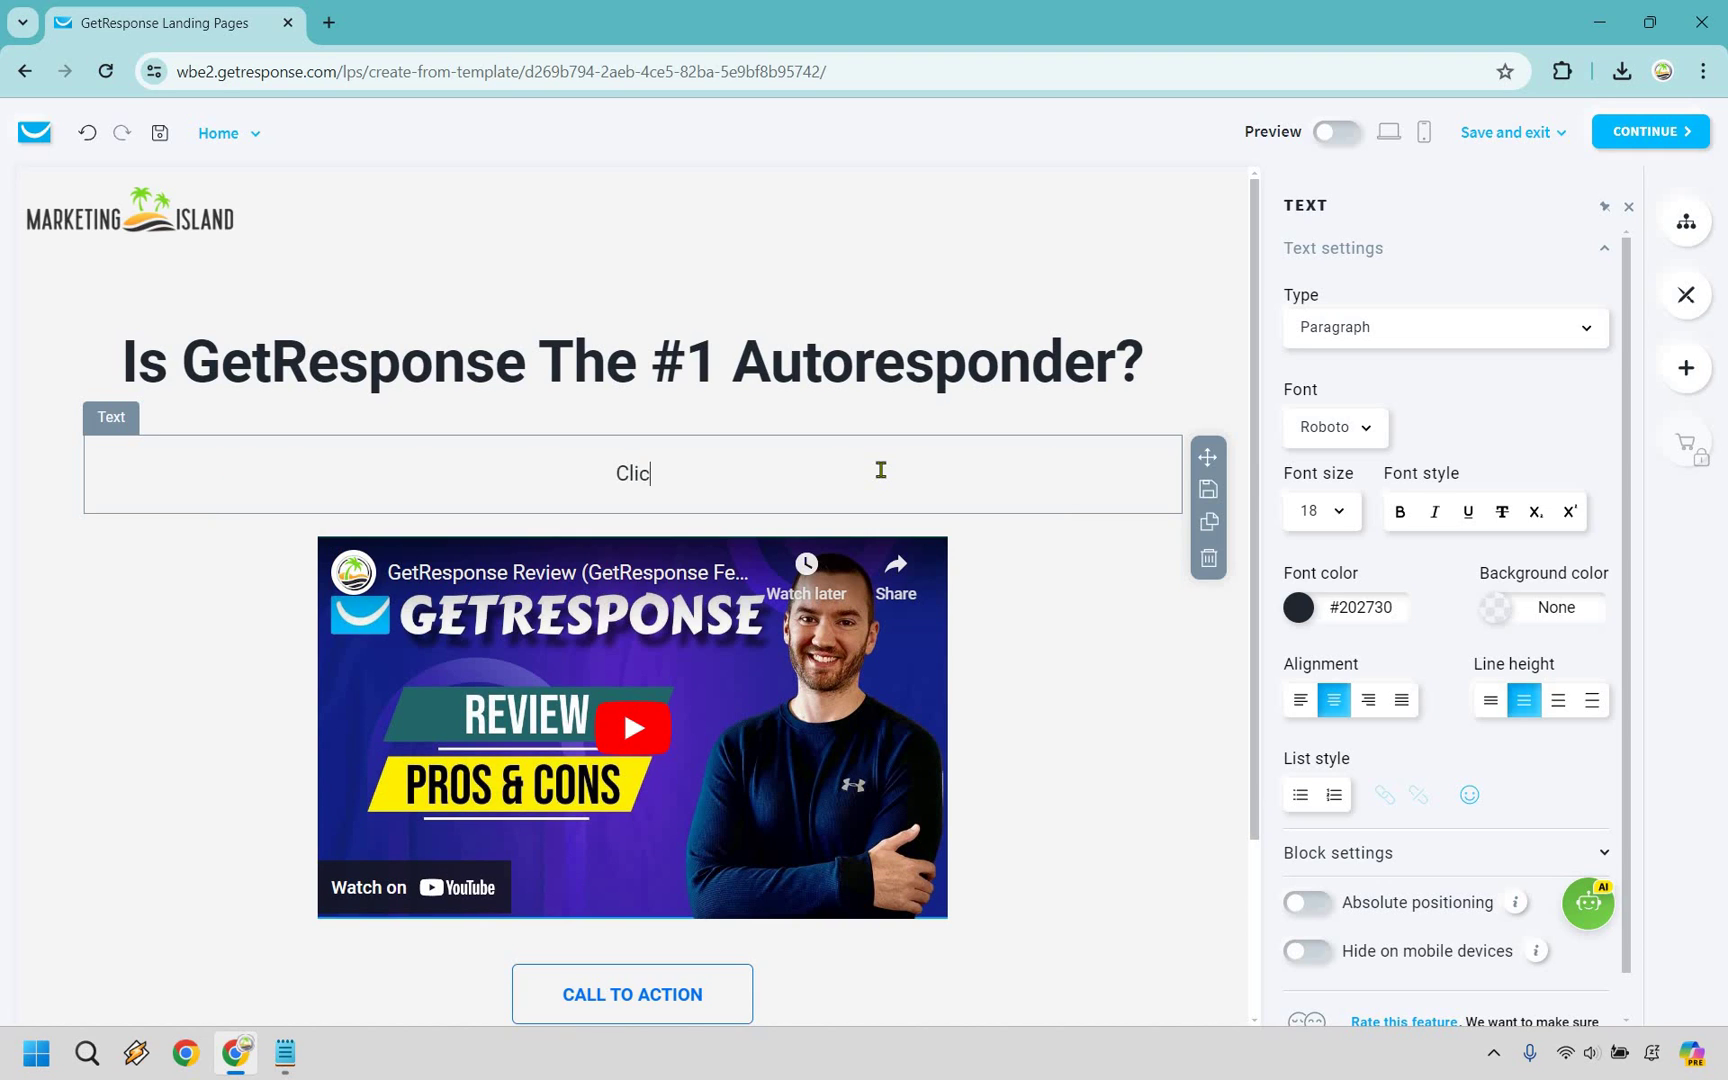
{"action": "type", "text": "k the play button be"}
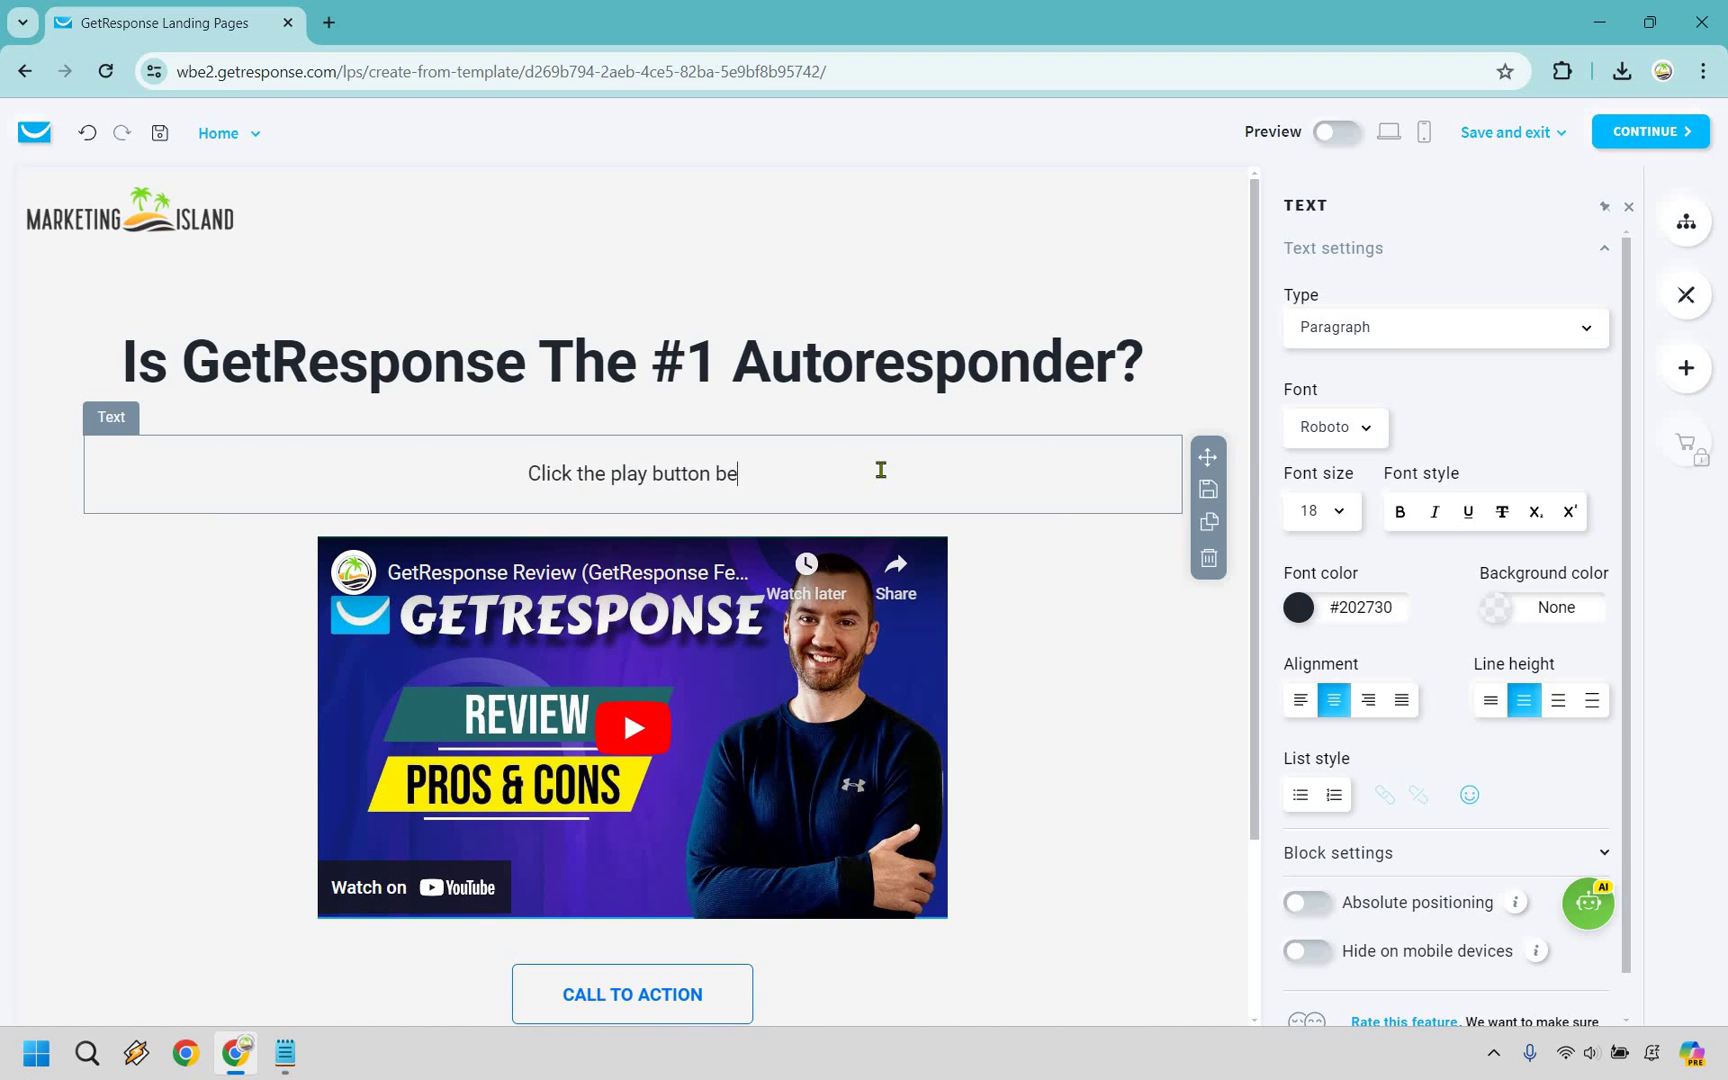
{"action": "type", "text": "low to find out..."}
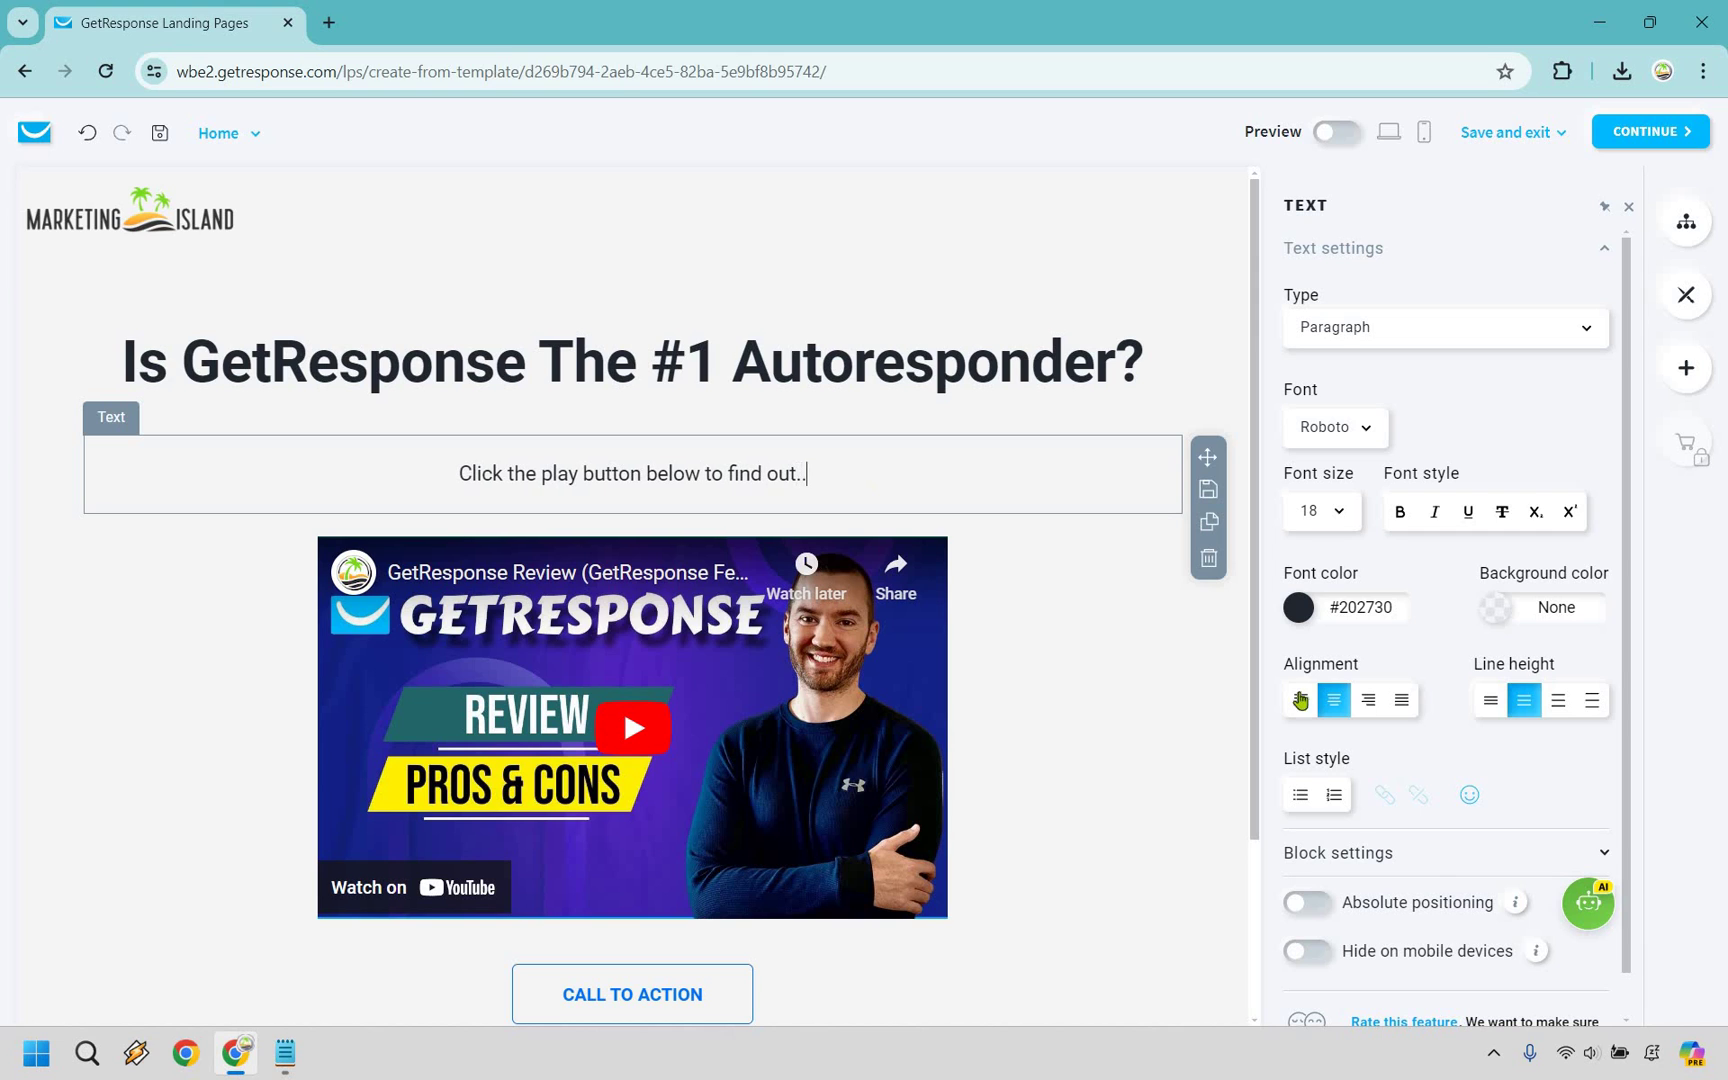
Reduce the headline block's padding to 12 on every side
{"action": "left_click", "coordinate": [1410, 852]}
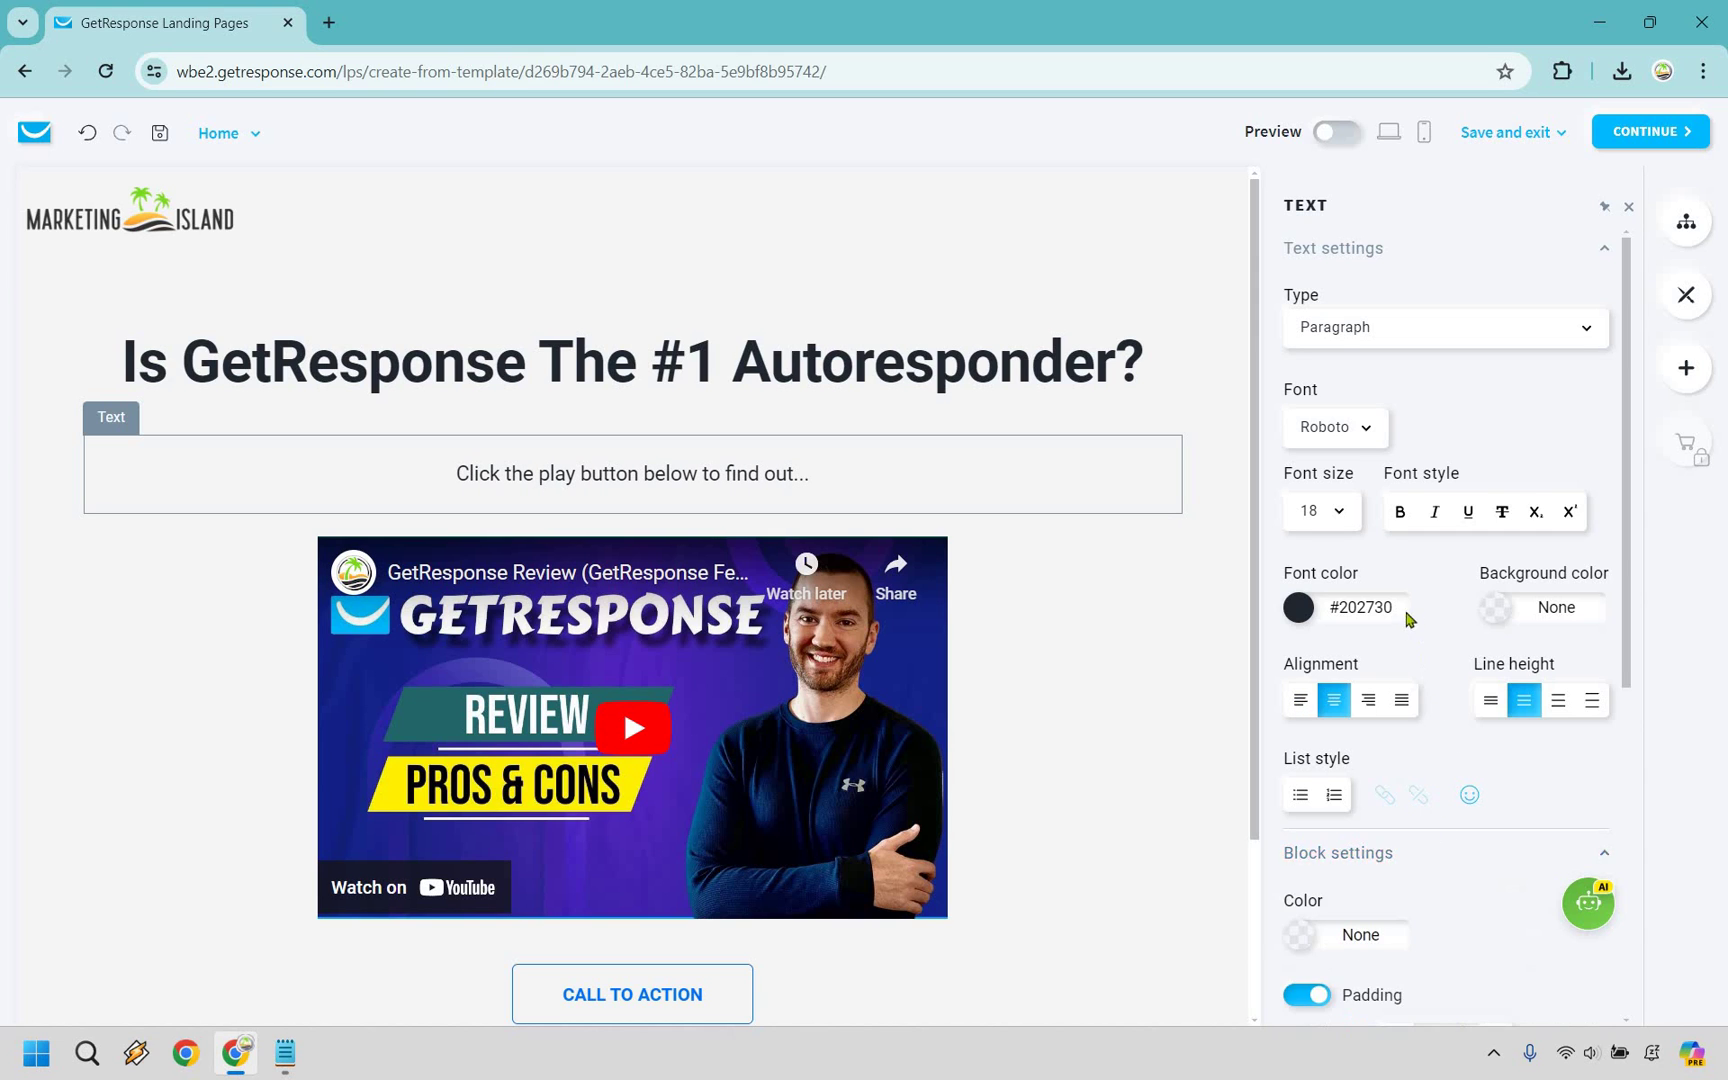
{"action": "scroll", "coordinate": [1405, 605], "scroll_direction": "down", "scroll_amount": 5}
{"action": "left_click", "coordinate": [1397, 590]}
{"action": "left_click", "coordinate": [1397, 590]}
{"action": "left_click", "coordinate": [1397, 590]}
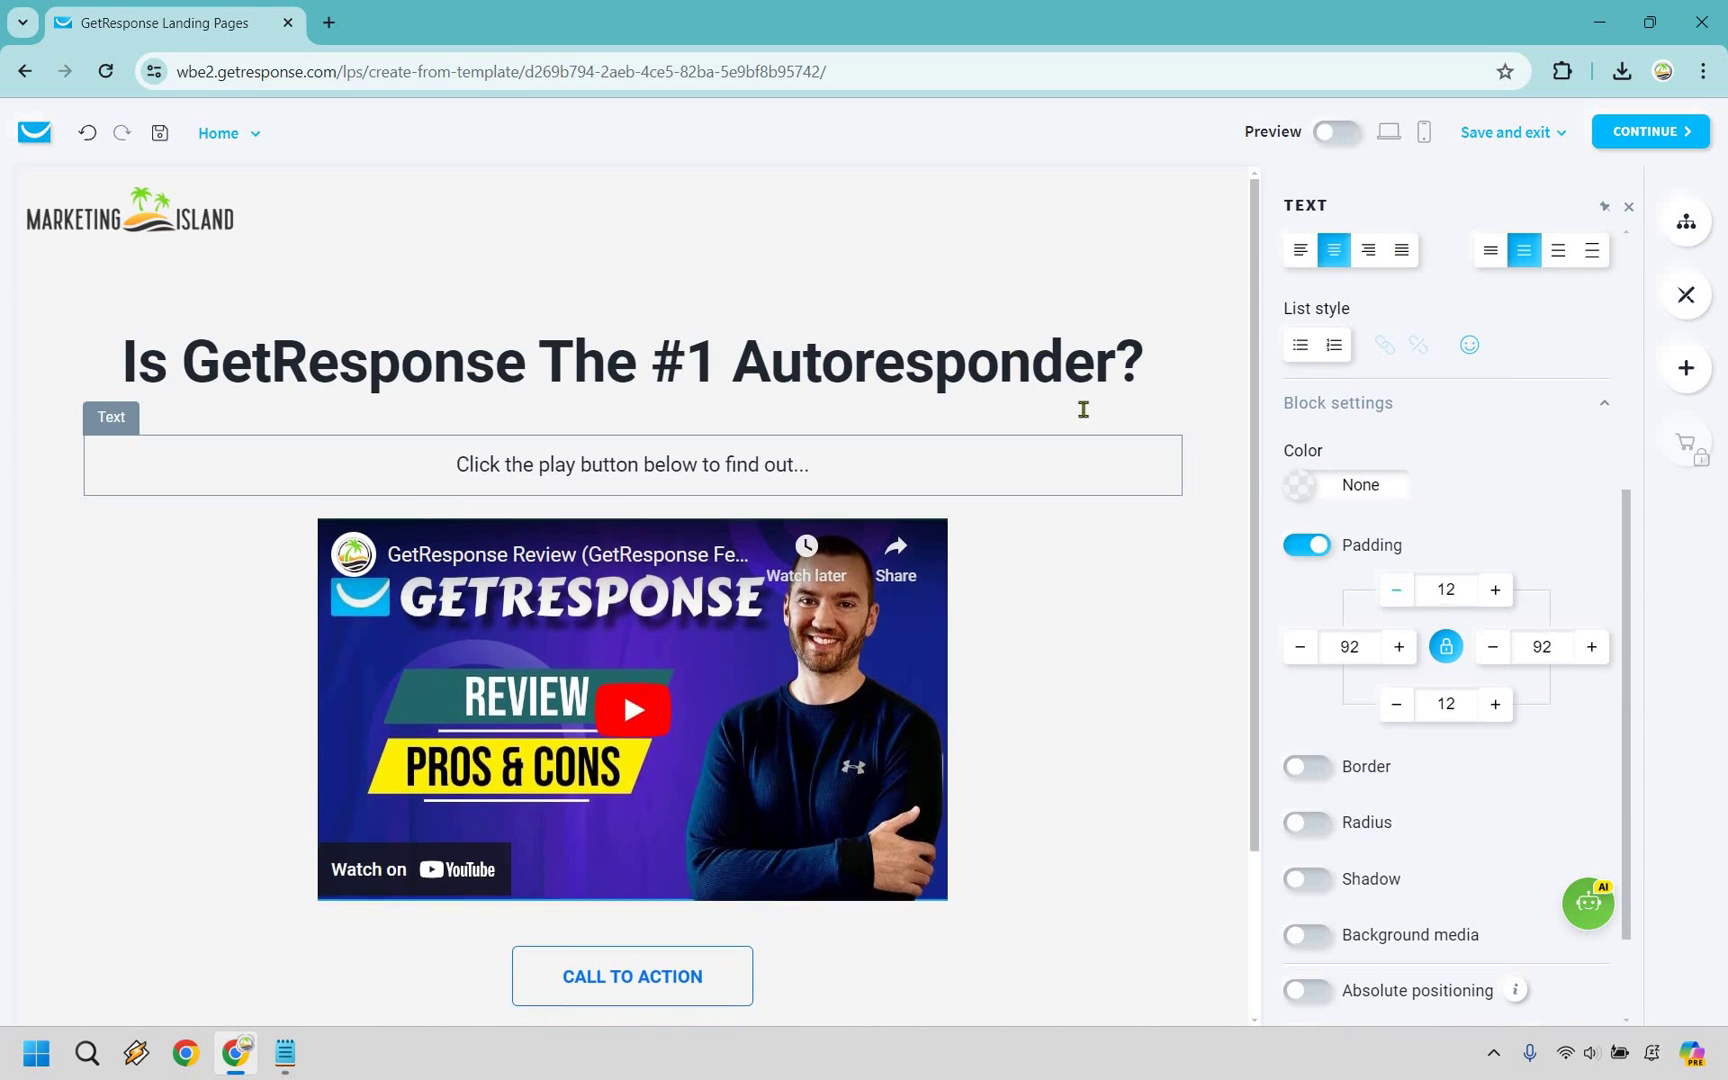
{"action": "left_click", "coordinate": [1397, 590]}
{"action": "left_click", "coordinate": [1397, 590]}
{"action": "left_click", "coordinate": [1399, 590]}
{"action": "left_click", "coordinate": [1399, 590]}
{"action": "left_click", "coordinate": [1399, 590]}
{"action": "left_click", "coordinate": [1399, 590]}
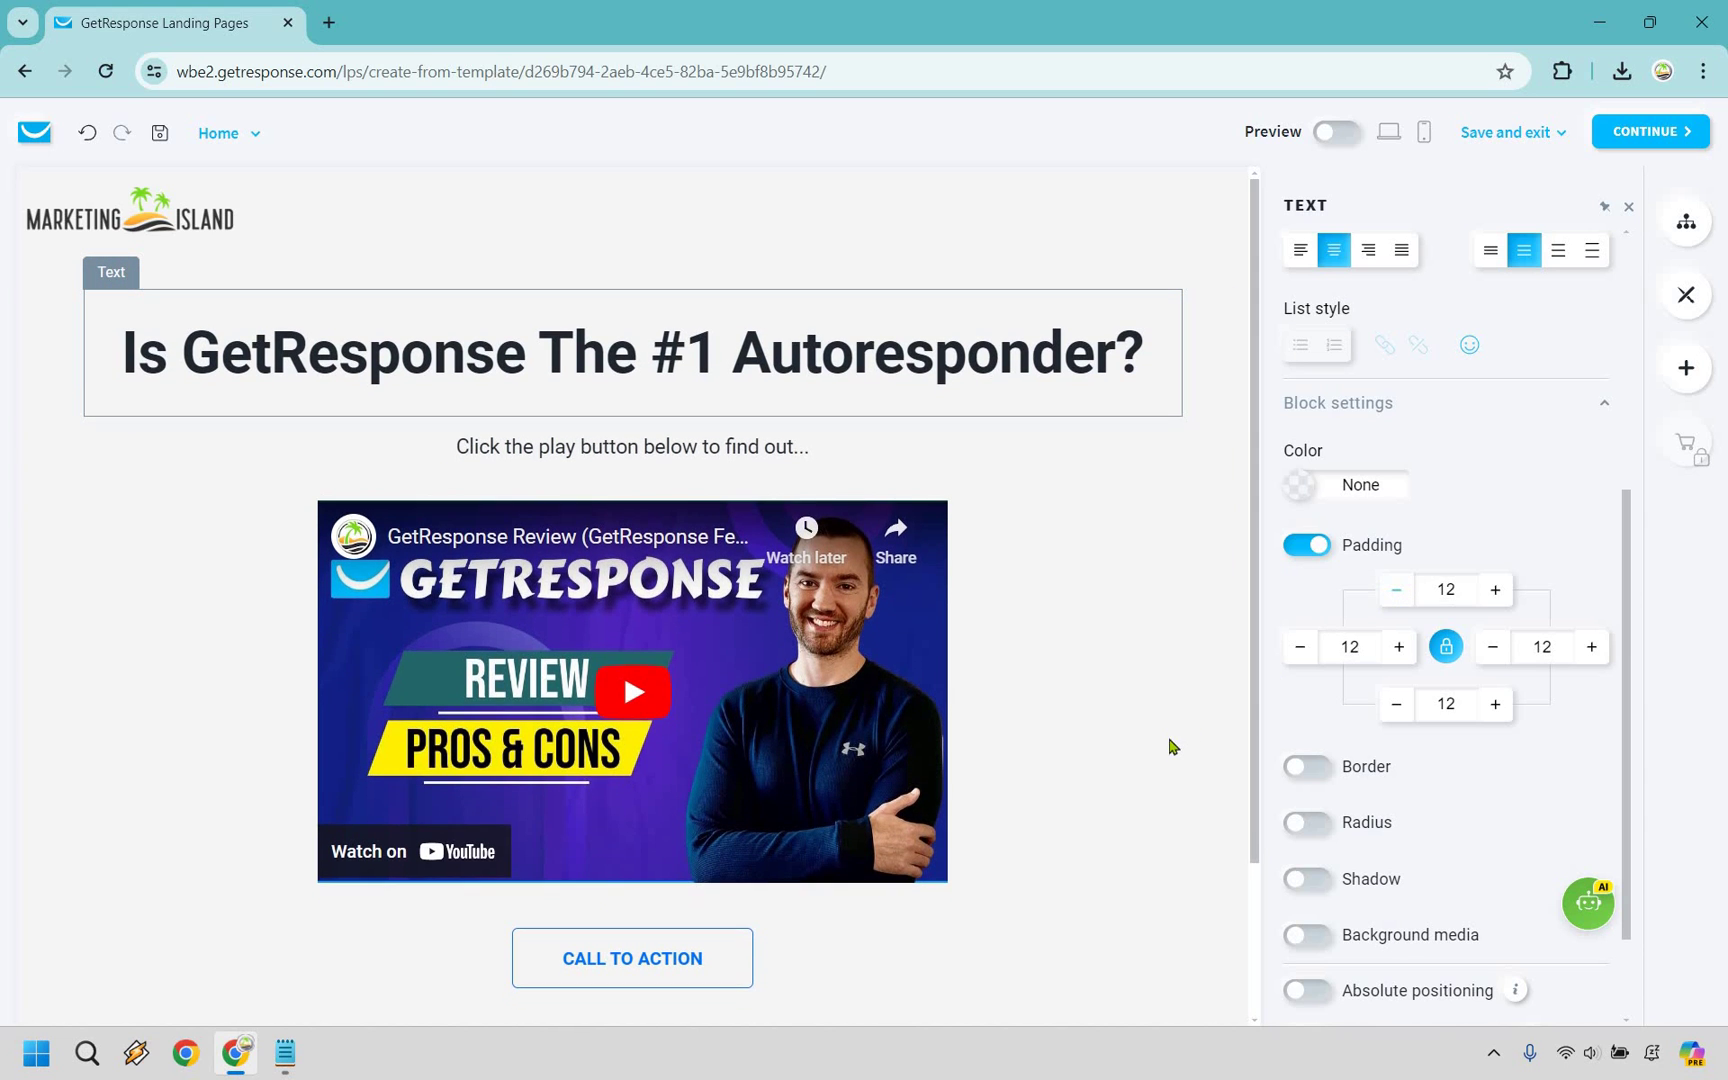
{"action": "left_click", "coordinate": [895, 825]}
{"action": "scroll", "coordinate": [930, 760], "scroll_direction": "down", "scroll_amount": 2}
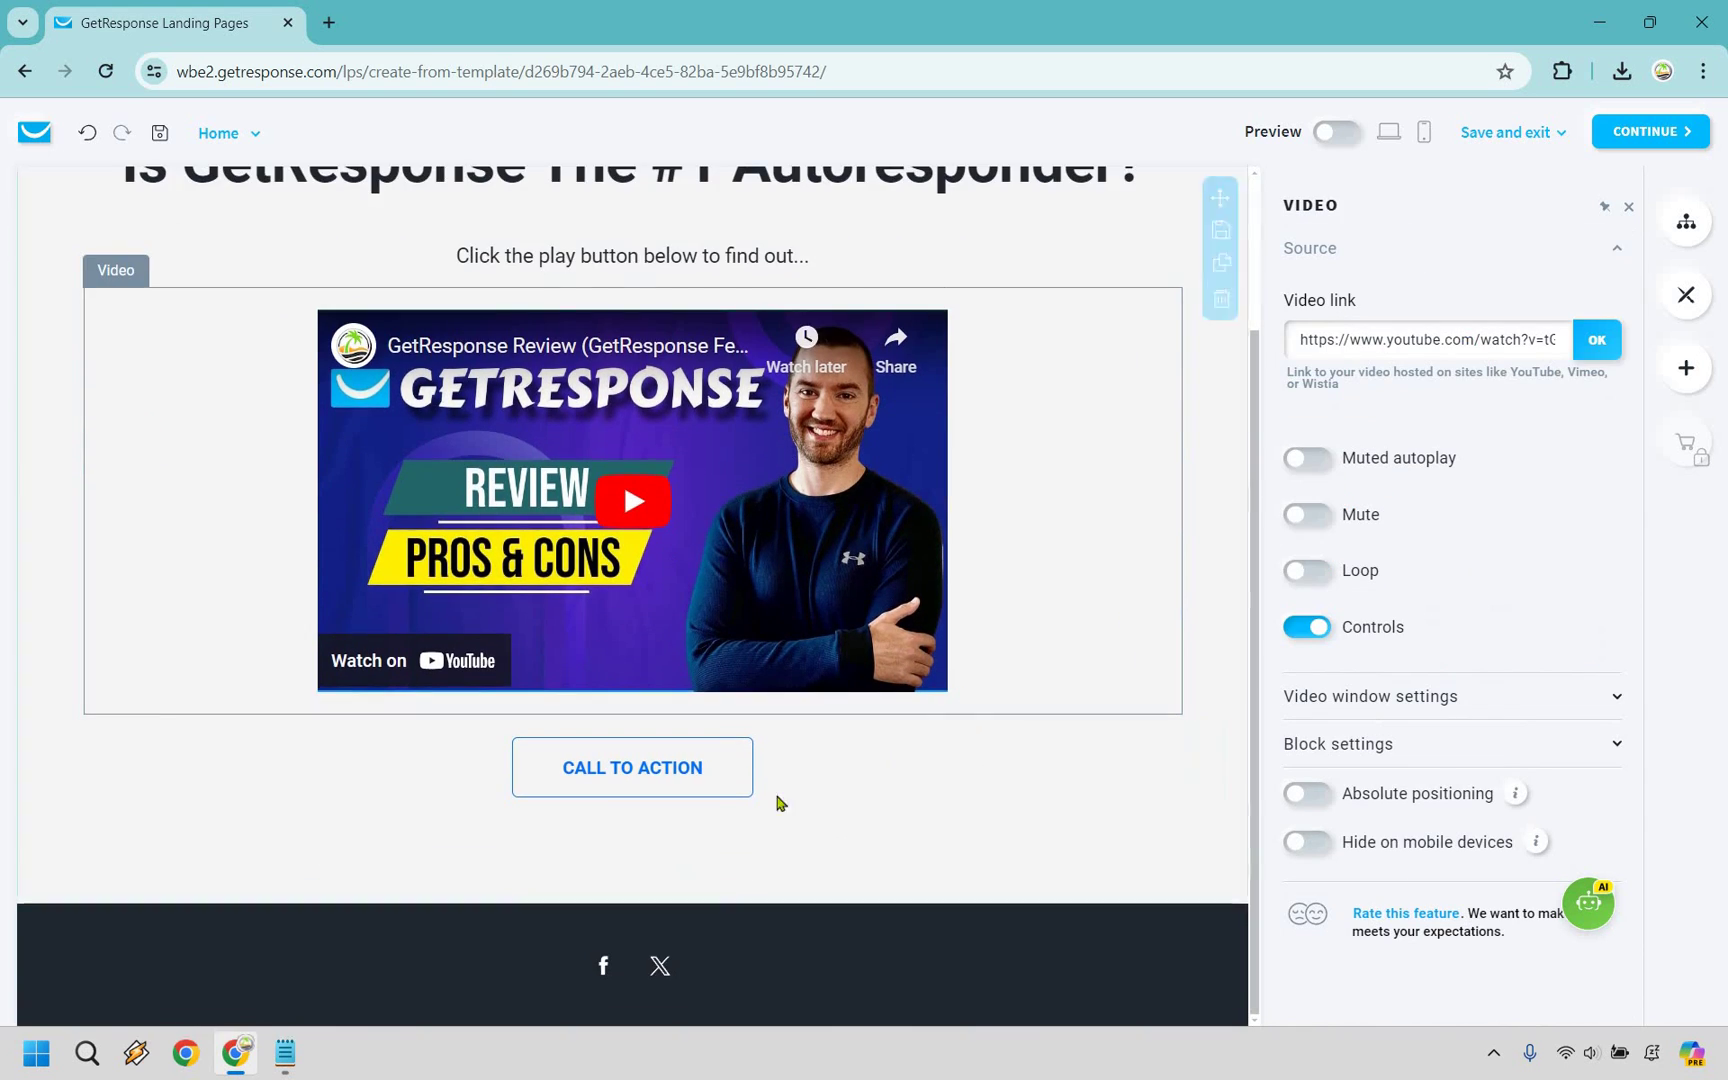
{"action": "scroll", "coordinate": [779, 802], "scroll_direction": "up", "scroll_amount": 2}
{"action": "scroll", "coordinate": [904, 722], "scroll_direction": "down", "scroll_amount": 2}
Change the button text to 'Click Here To Try GetResponse For Free'
{"action": "left_click", "coordinate": [904, 722]}
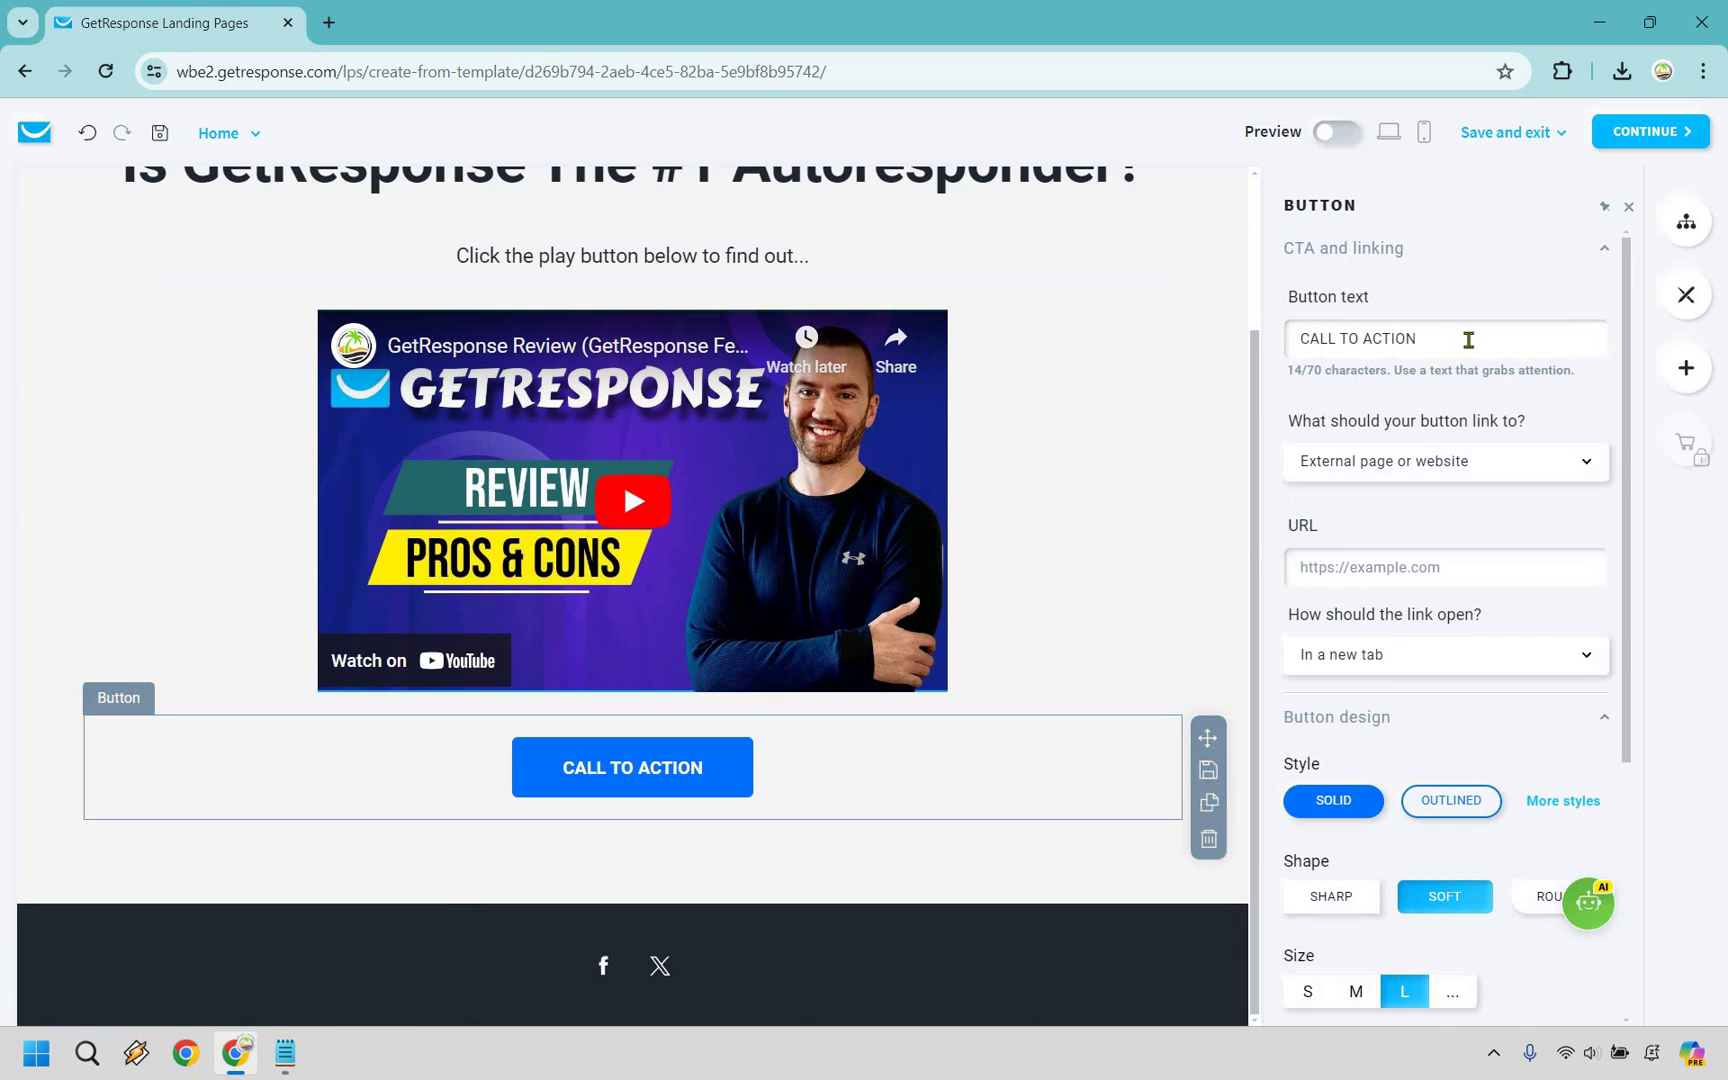
{"action": "triple_click", "coordinate": [1468, 340]}
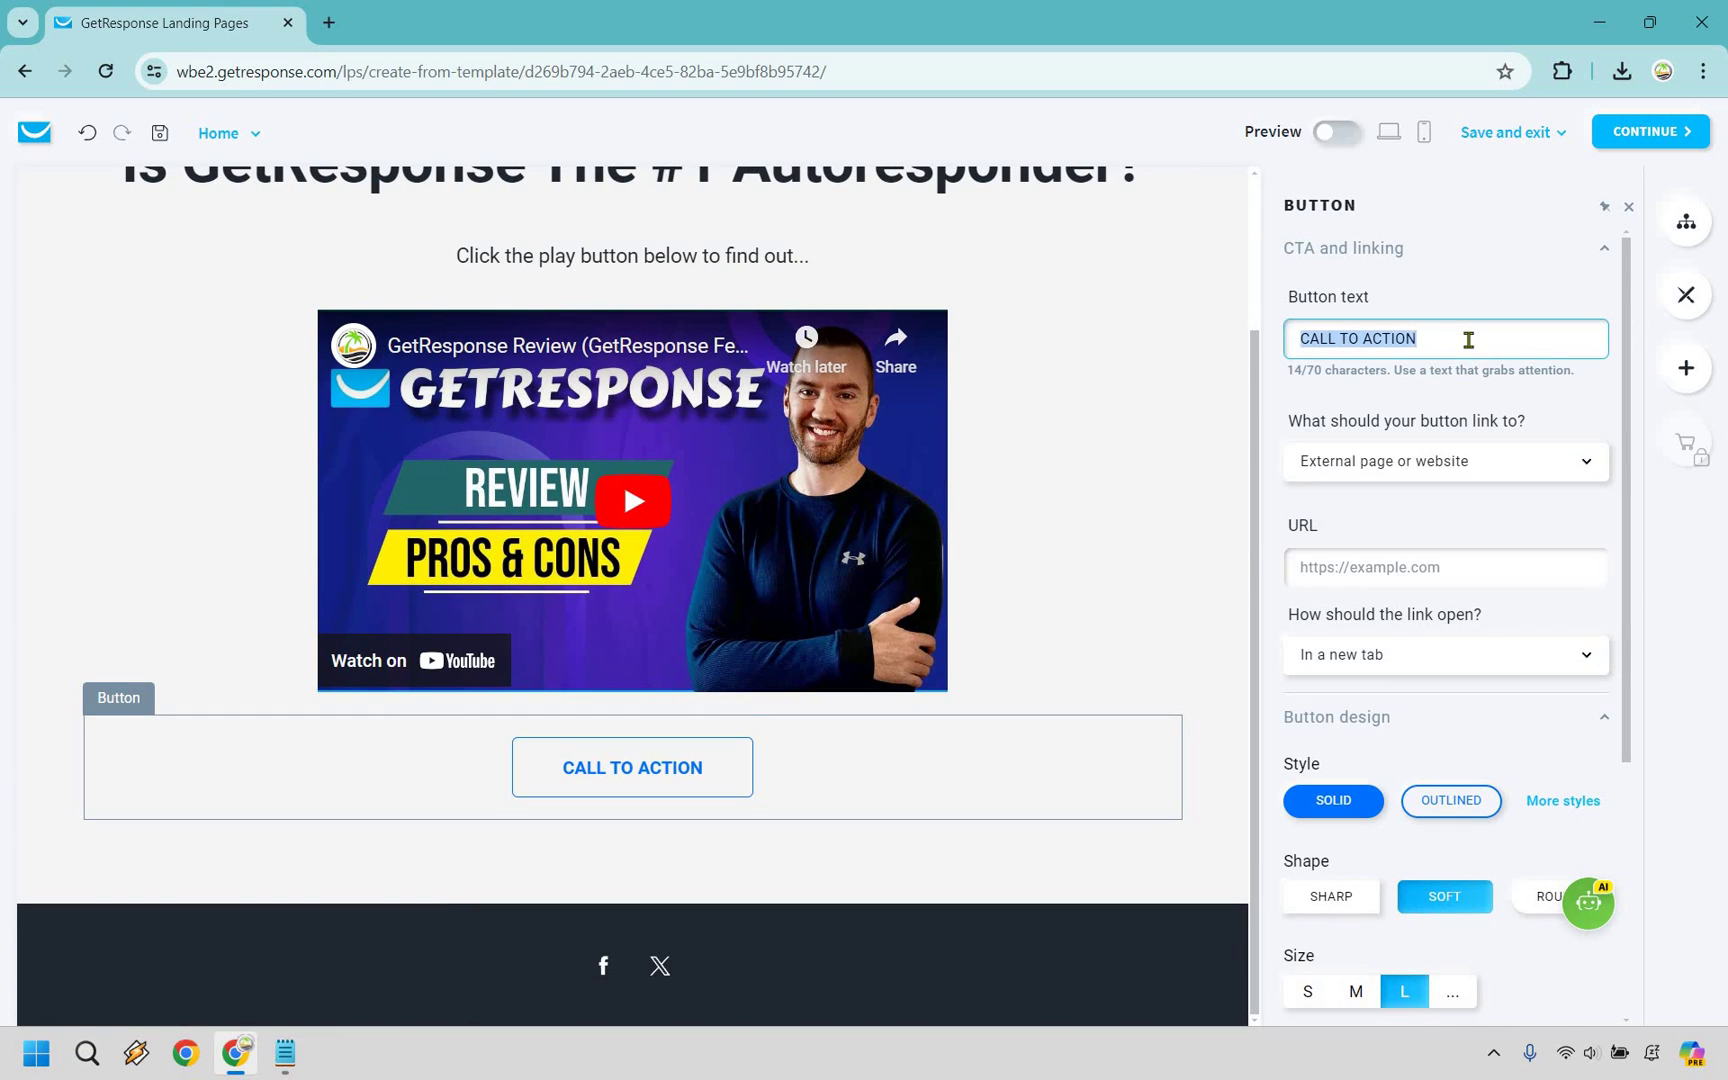
{"action": "type", "text": "Click Here To Try"}
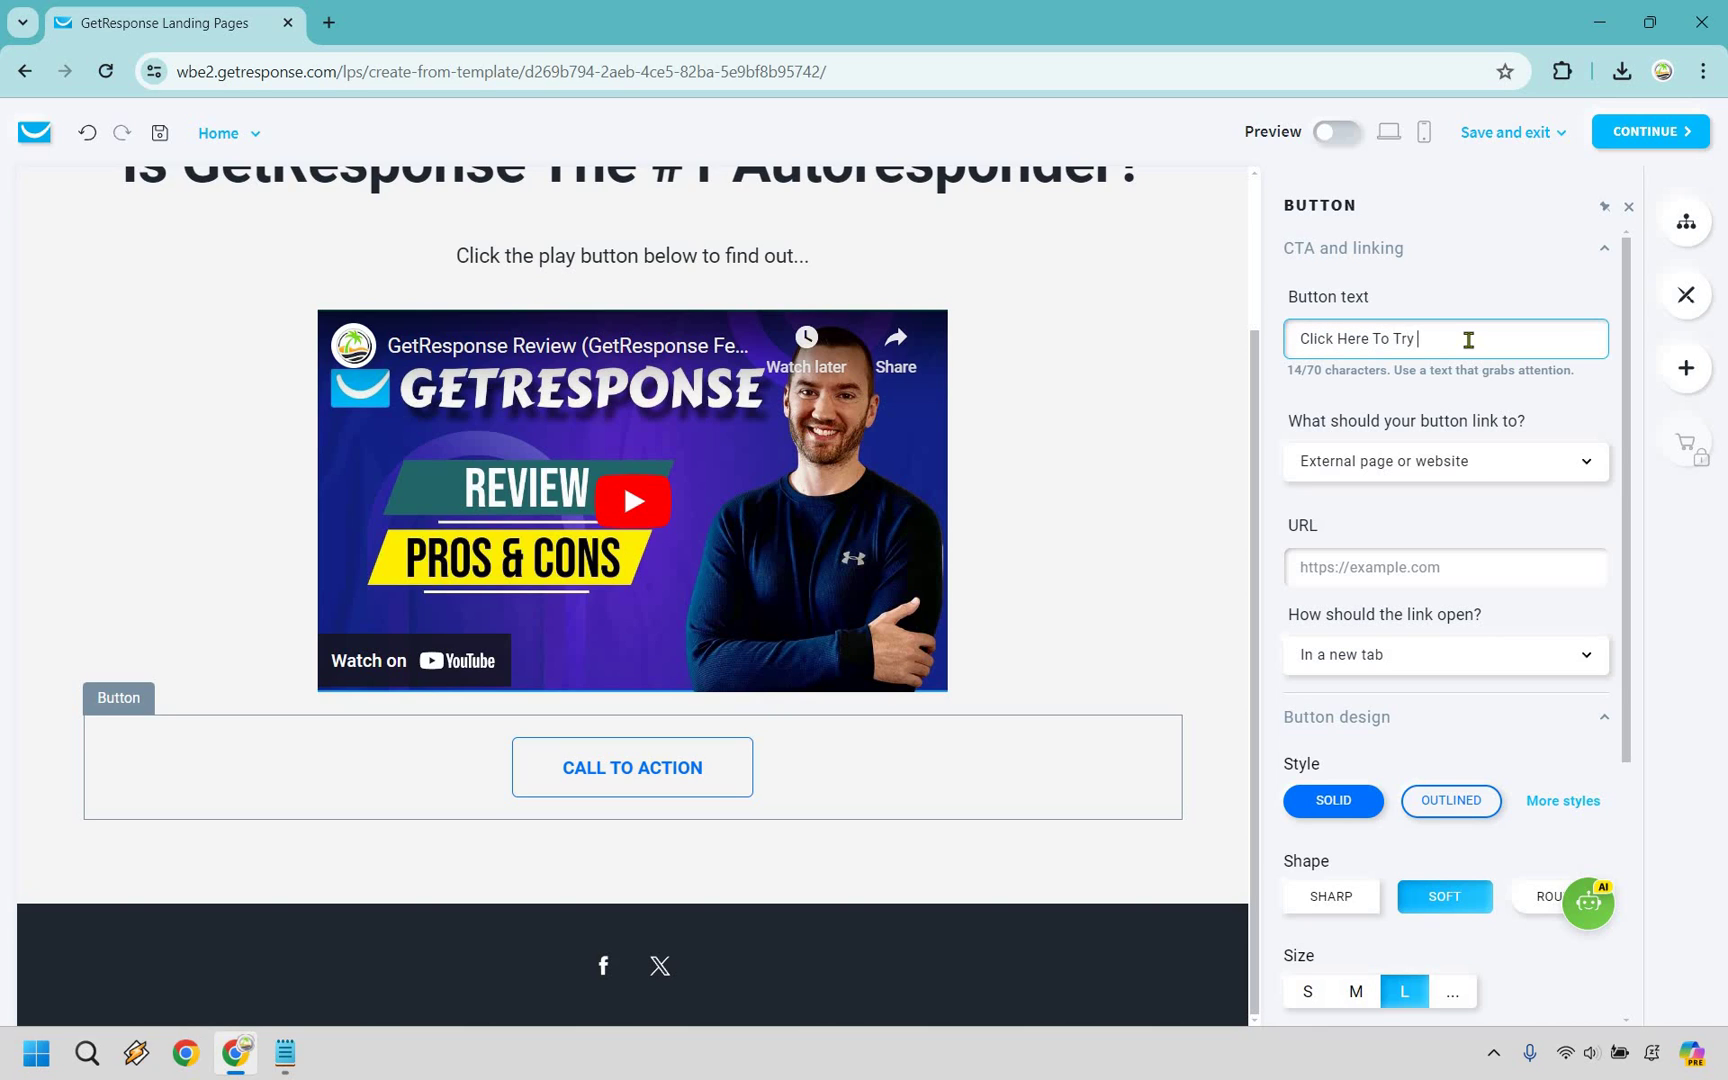
{"action": "type", "text": " GetResponse For Free"}
Link the button to the pasted external marketingisl.com URL, opening in a new tab
{"action": "left_click", "coordinate": [1474, 484]}
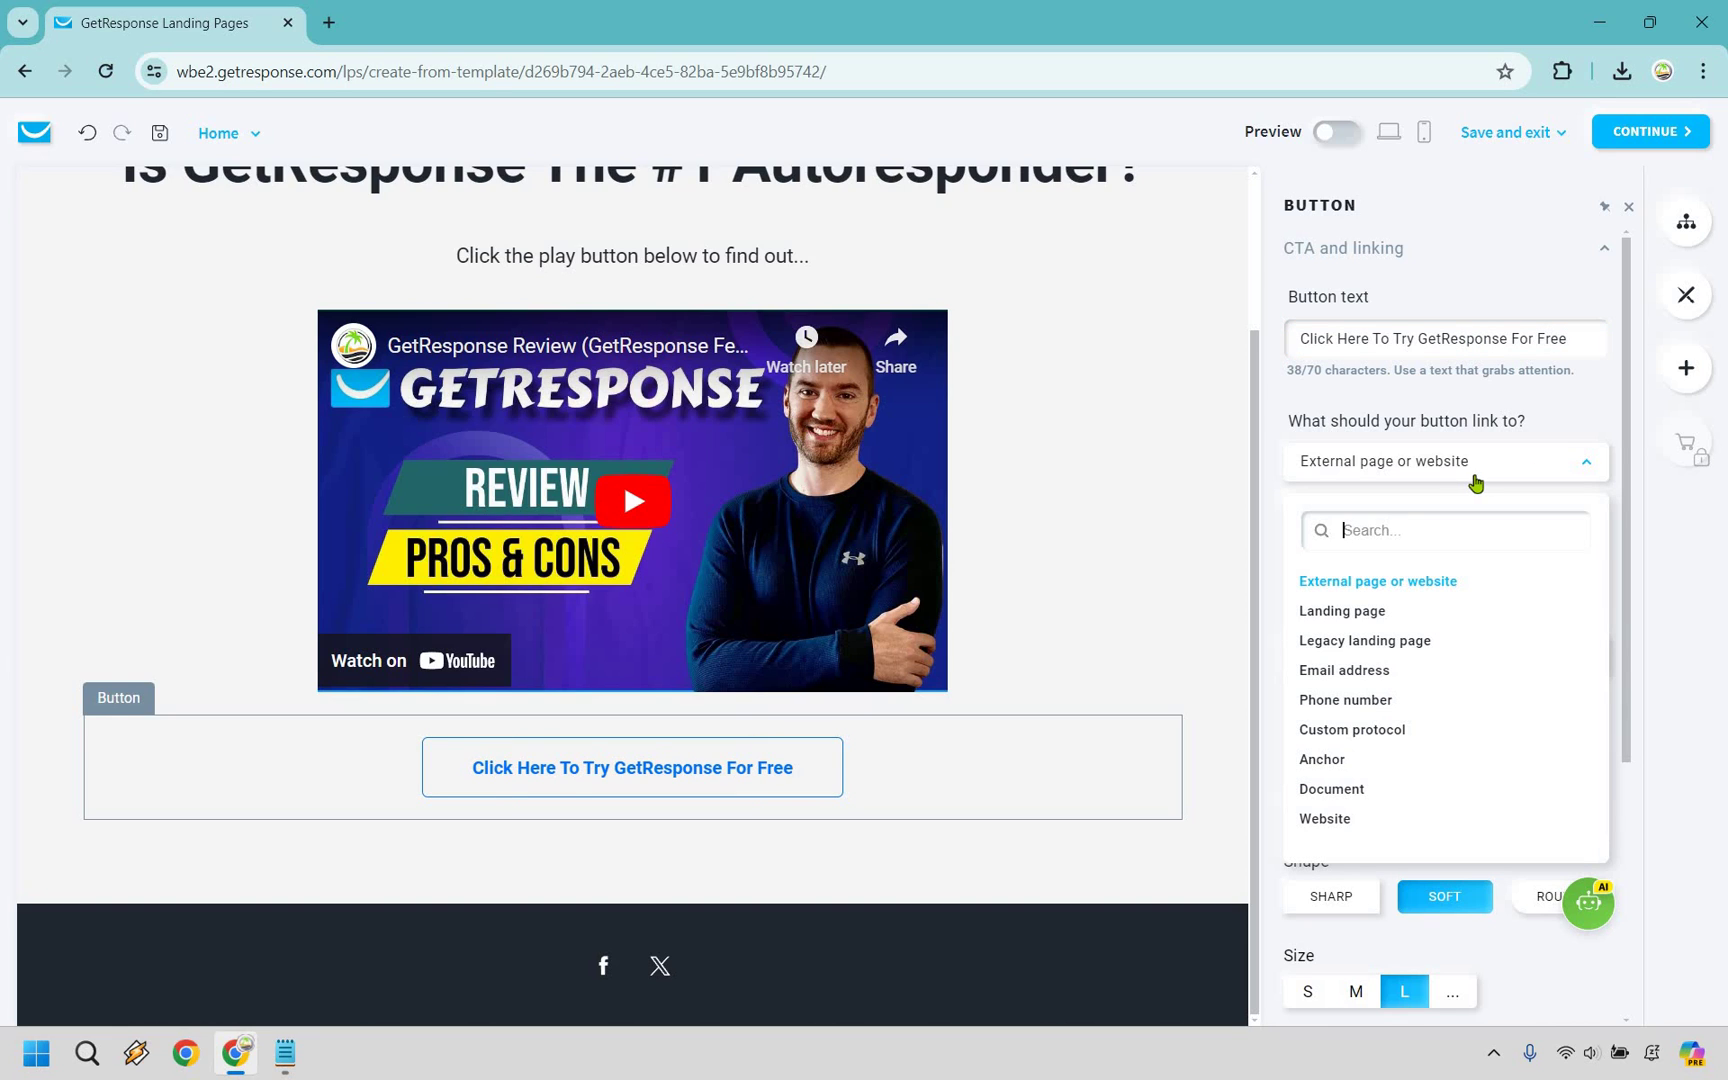
{"action": "left_click", "coordinate": [1474, 484]}
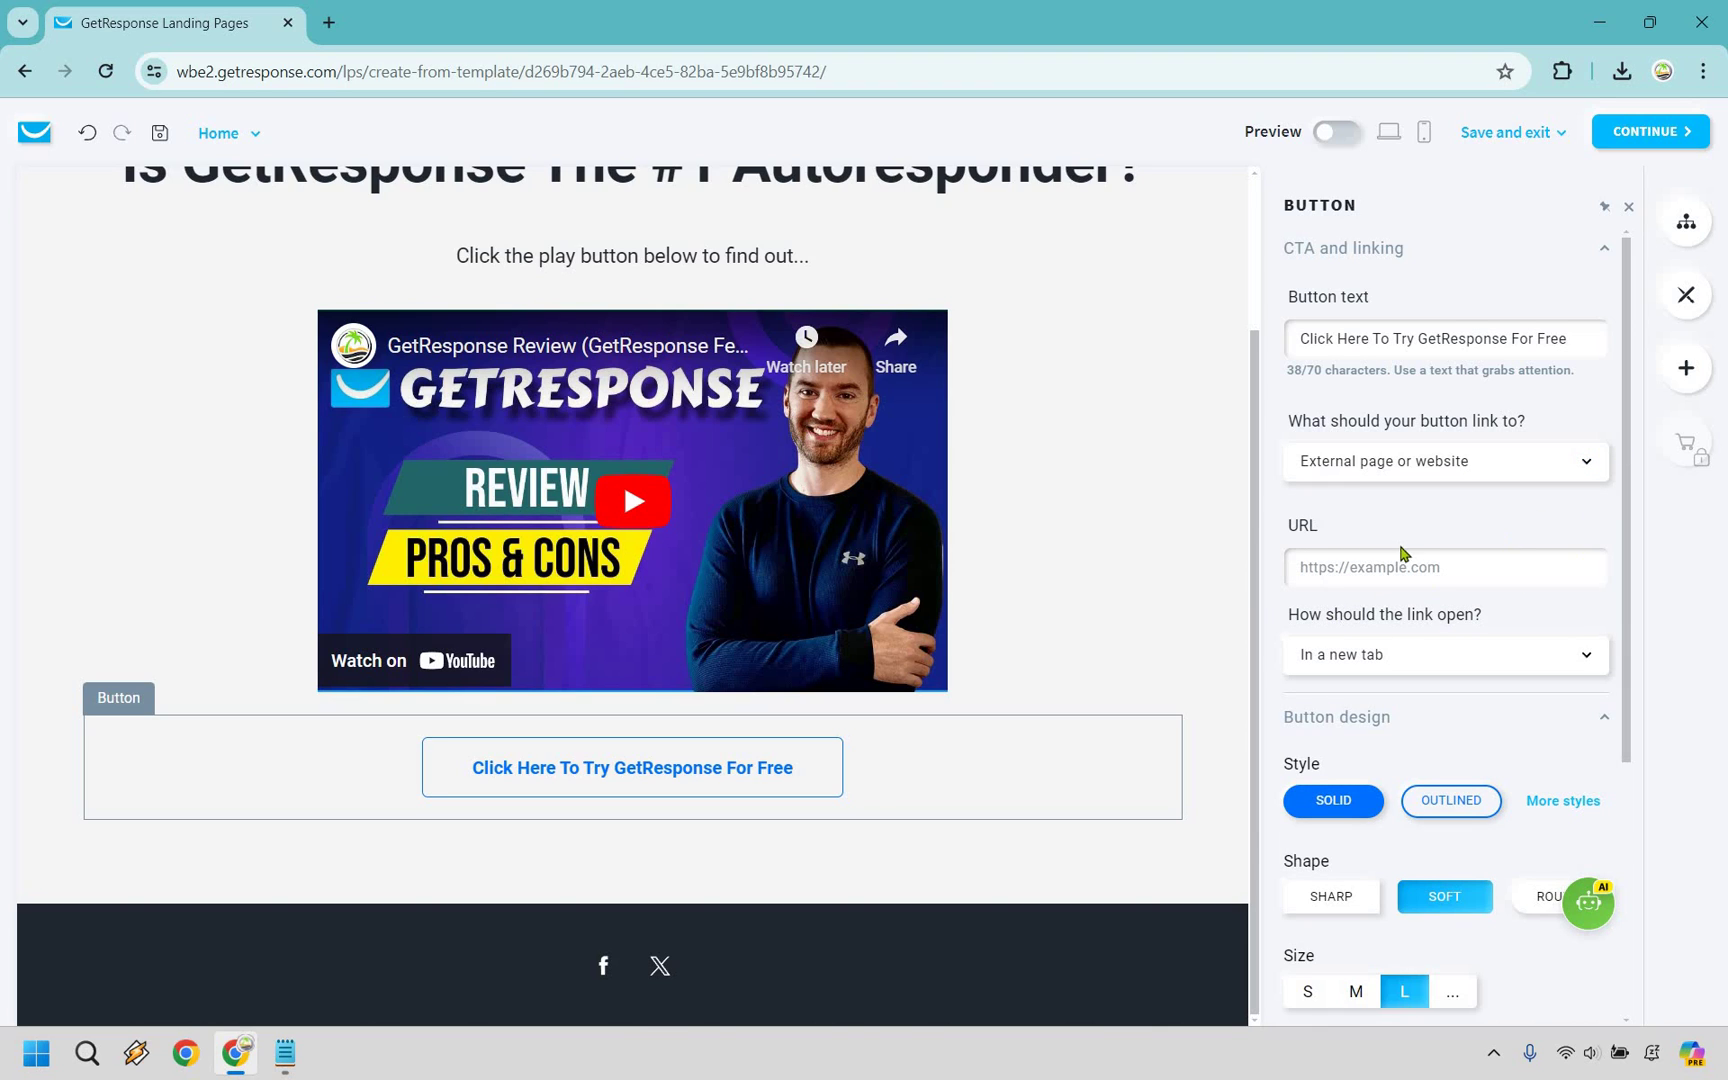
{"action": "left_click", "coordinate": [1389, 559]}
{"action": "key", "text": "ctrl+v"}
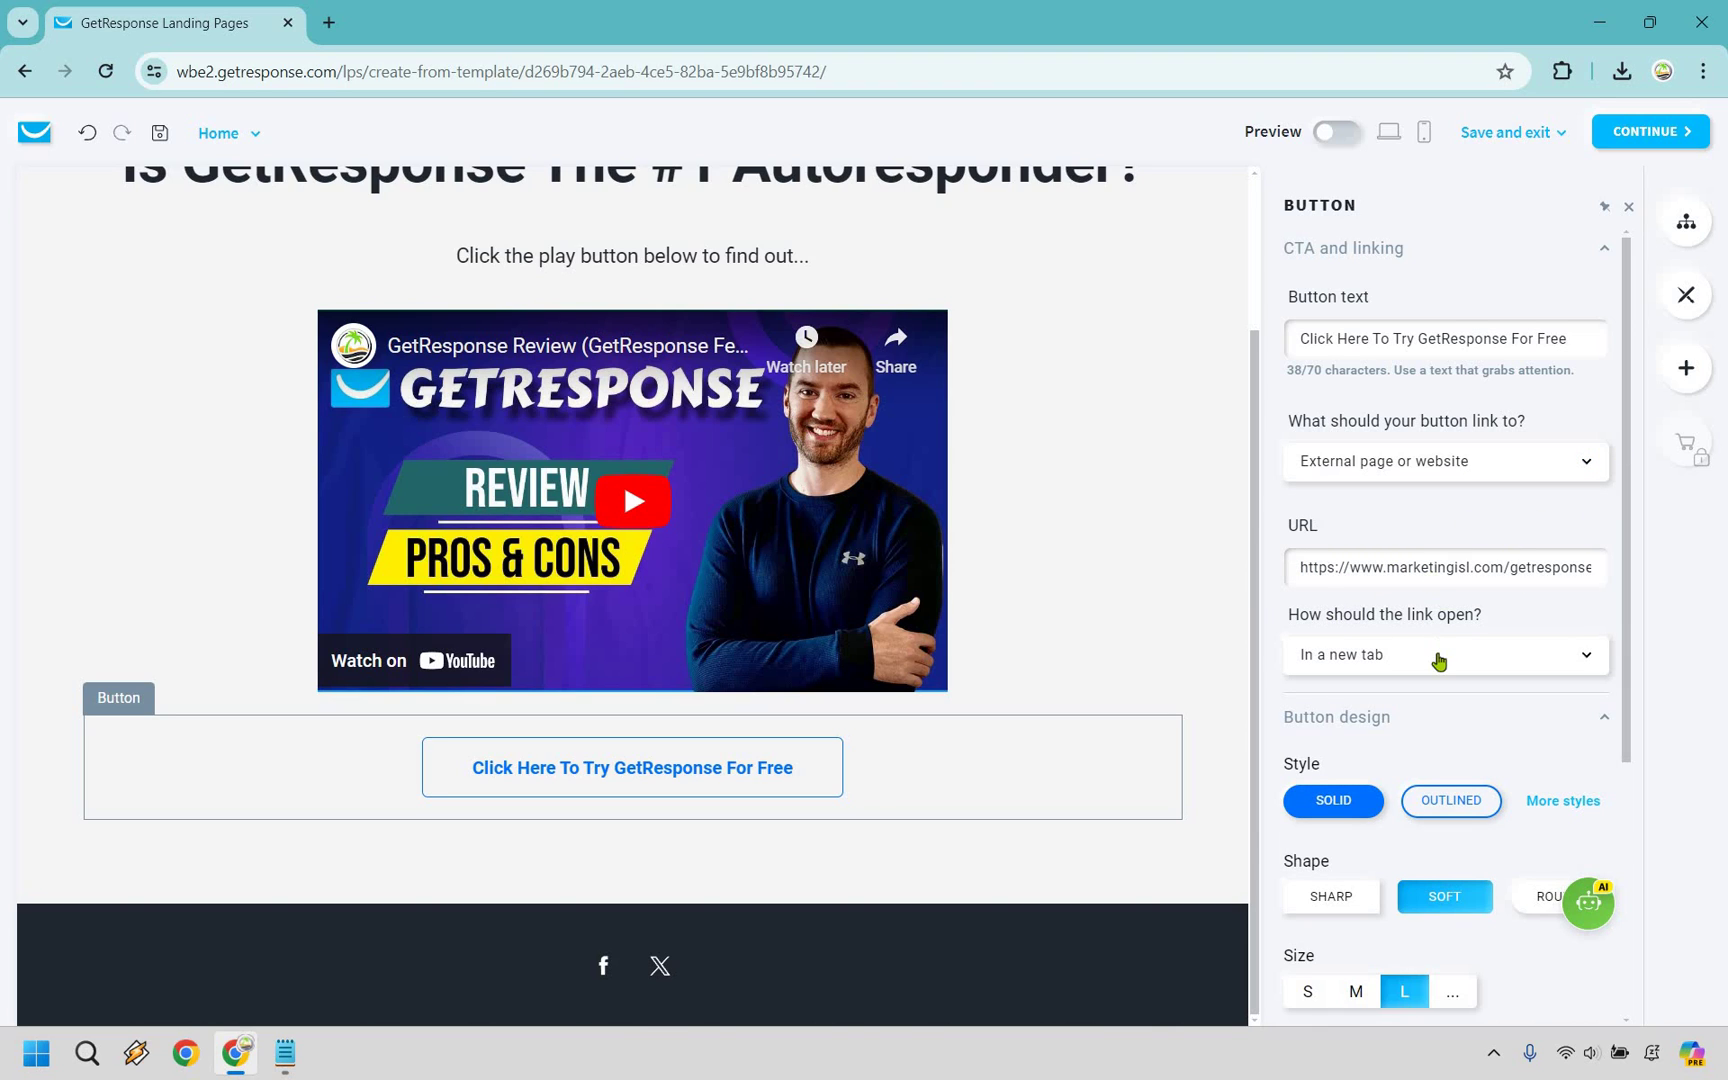
{"action": "left_click", "coordinate": [1438, 660]}
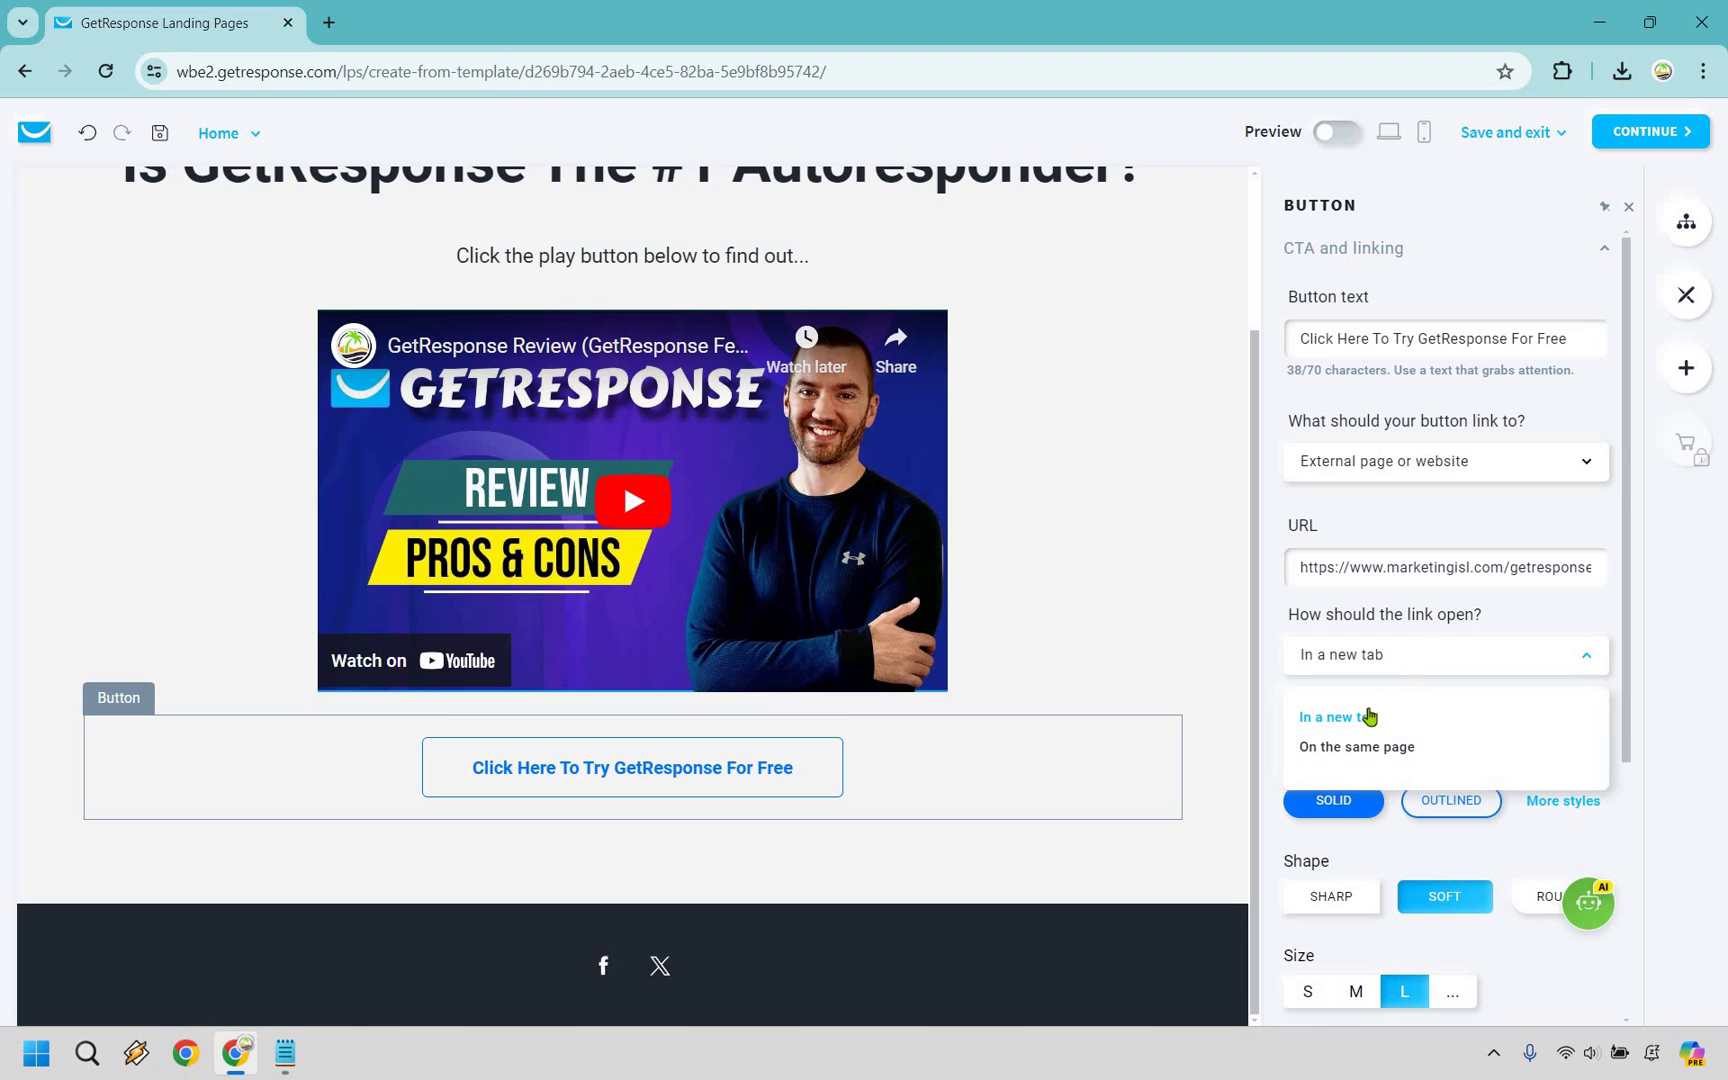
{"action": "left_click", "coordinate": [1453, 618]}
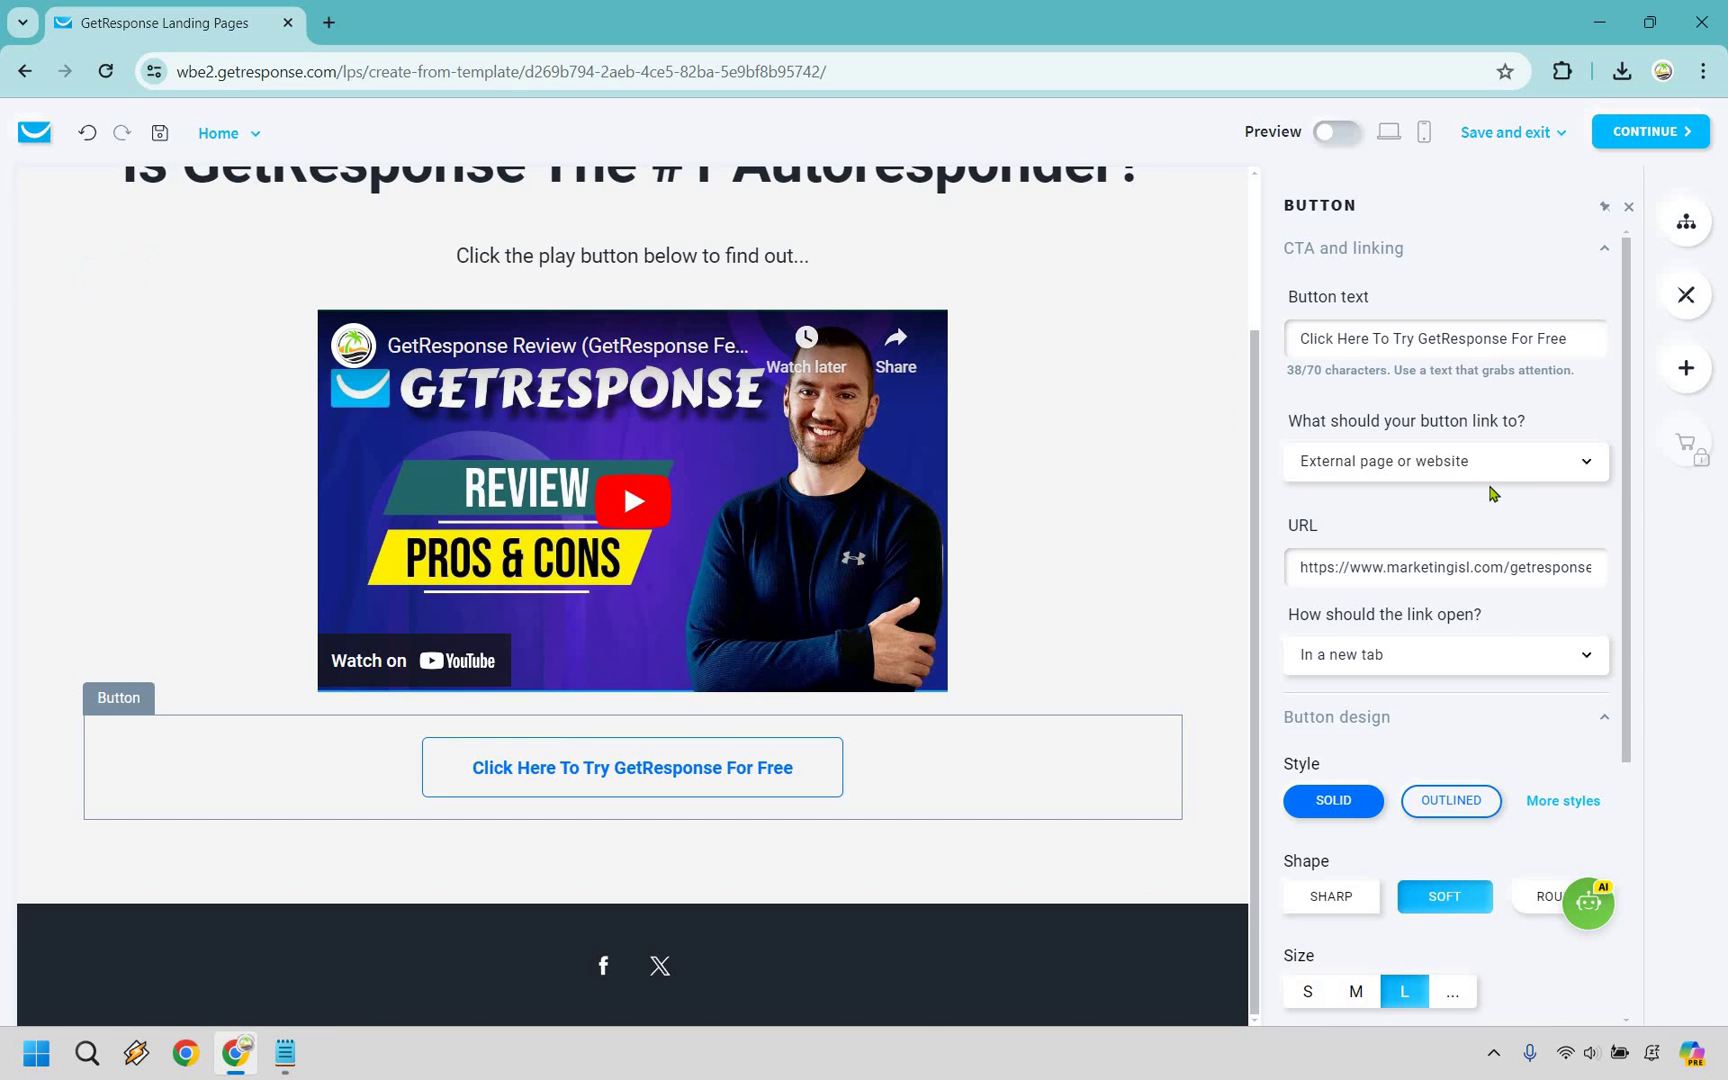
Check the question headline and subtitle text blocks on the bridge page
{"action": "scroll", "coordinate": [1488, 493], "scroll_direction": "down", "scroll_amount": 3}
{"action": "scroll", "coordinate": [1342, 698], "scroll_direction": "up", "scroll_amount": 1}
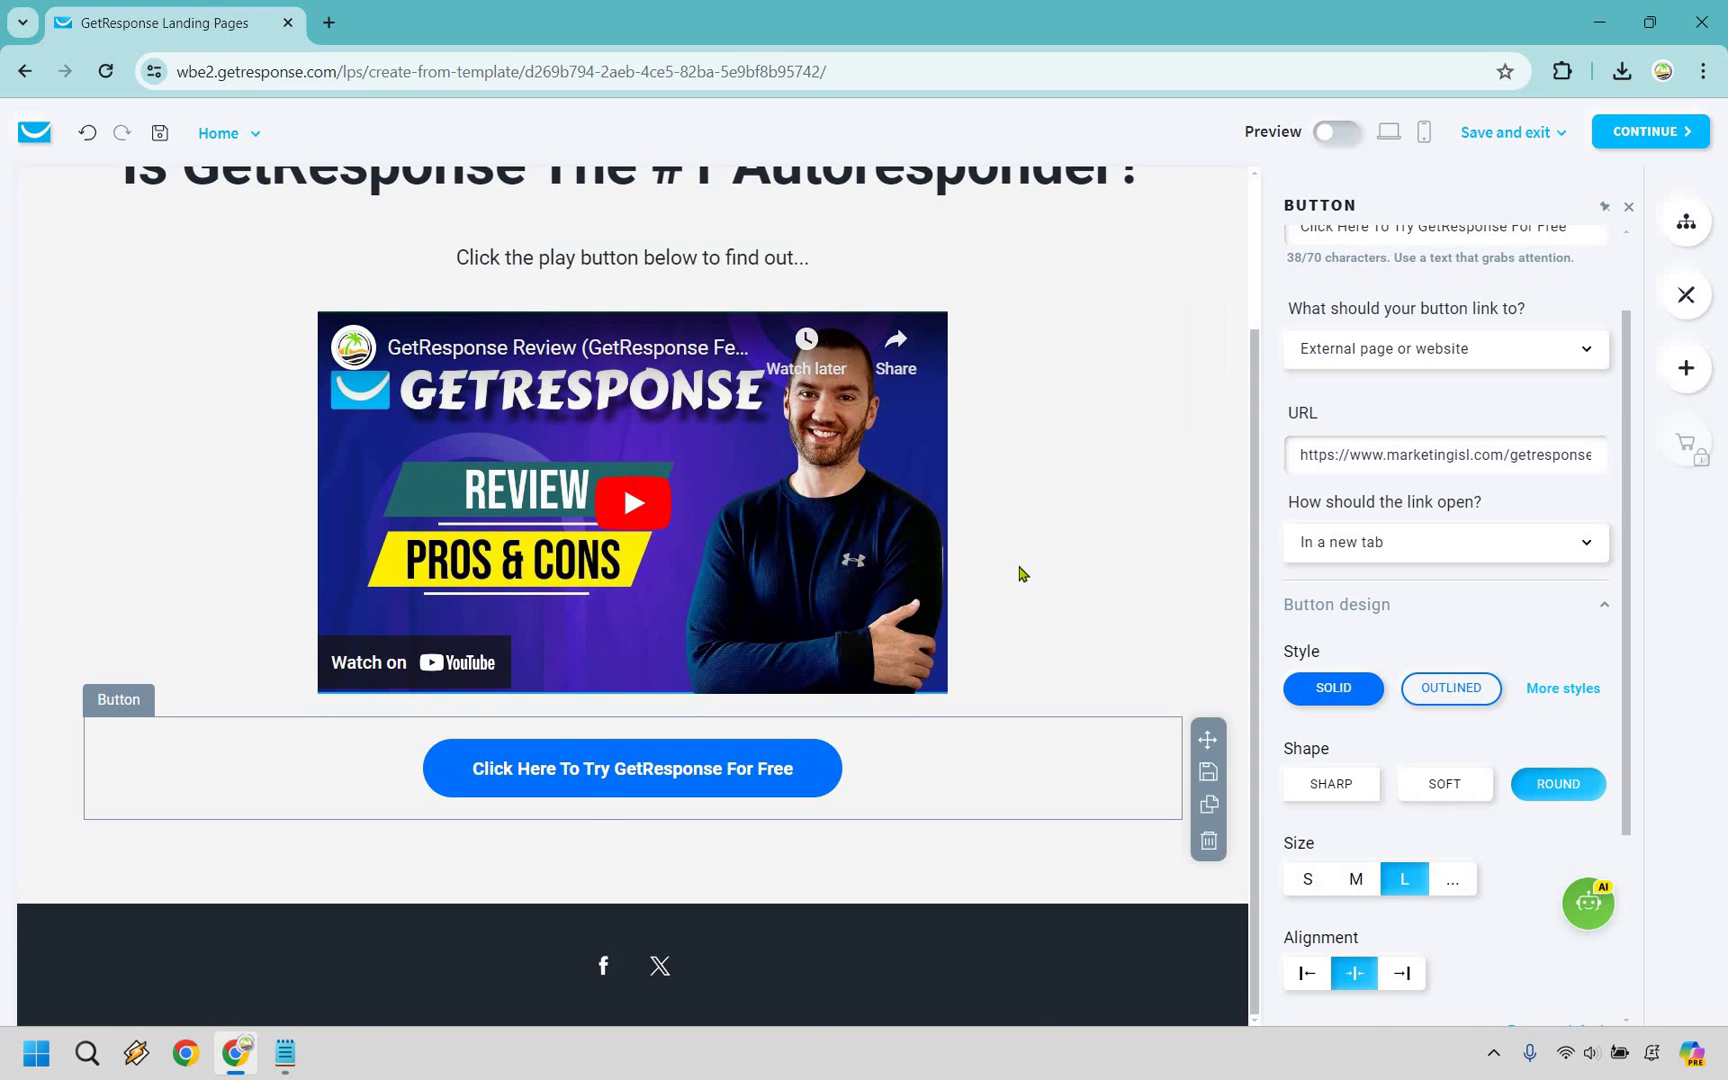
{"action": "scroll", "coordinate": [1020, 573], "scroll_direction": "up", "scroll_amount": 2}
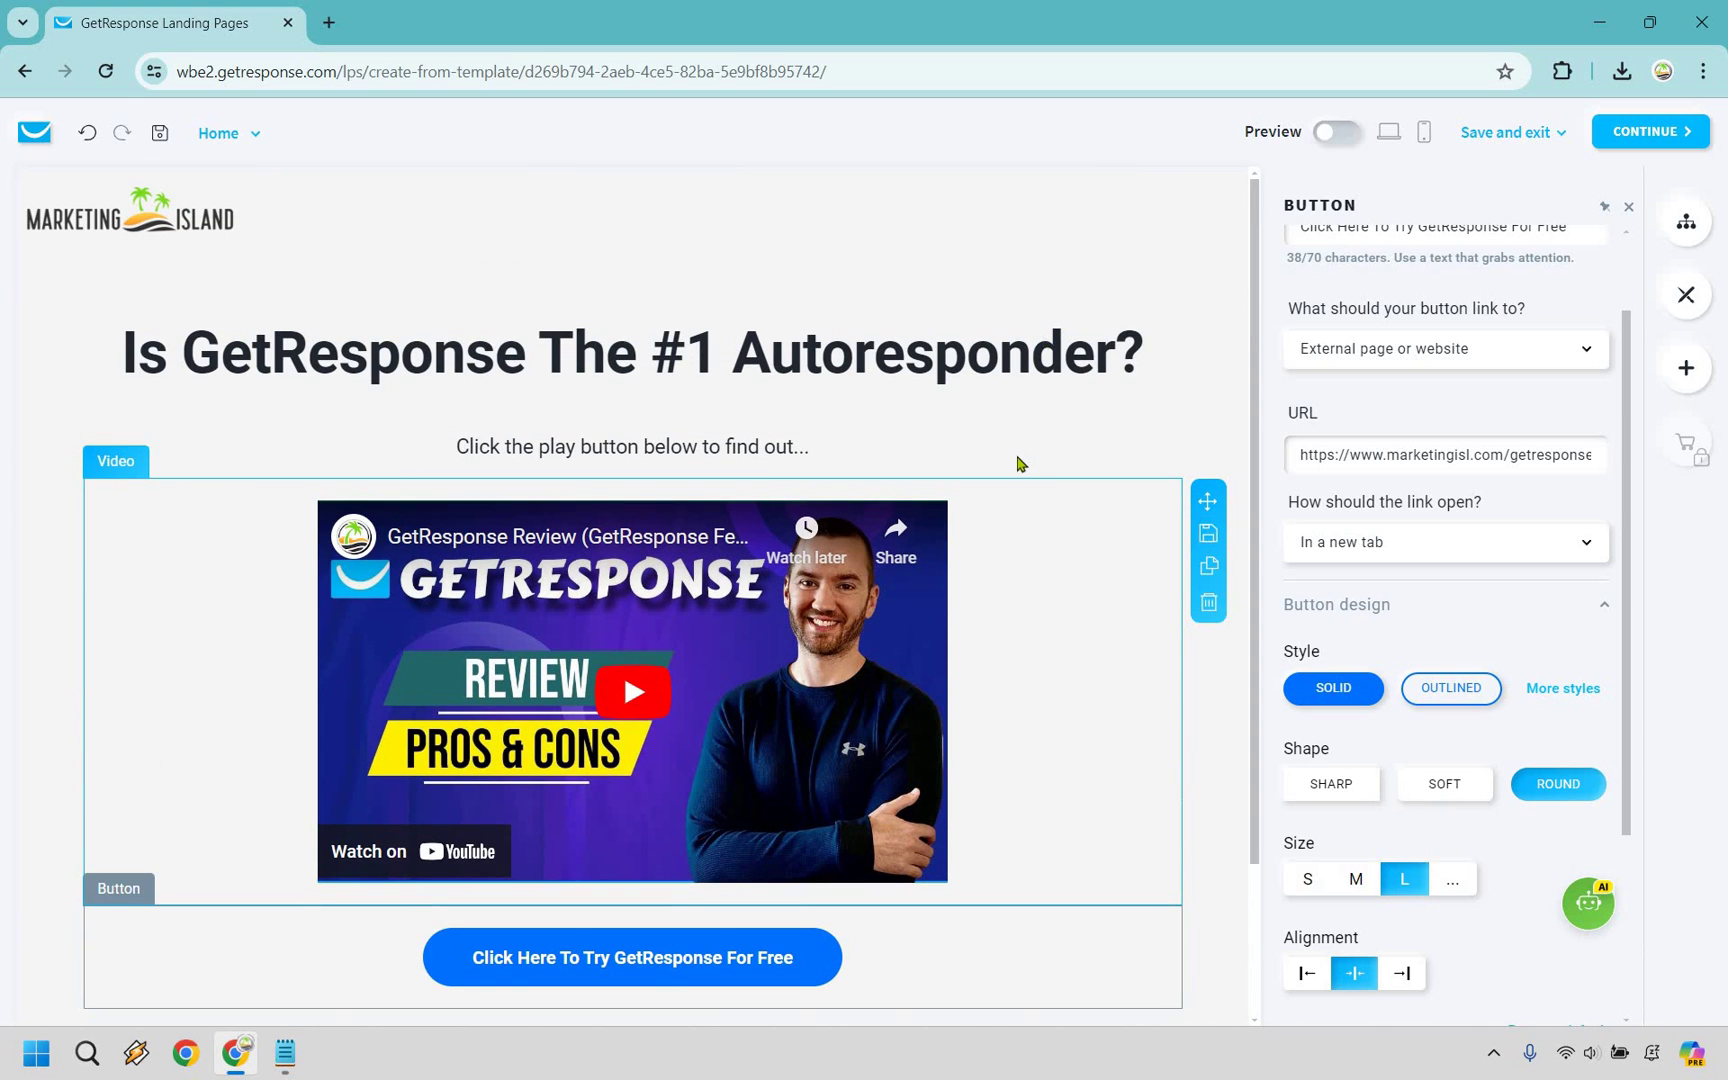
{"action": "scroll", "coordinate": [1018, 463], "scroll_direction": "down", "scroll_amount": 2}
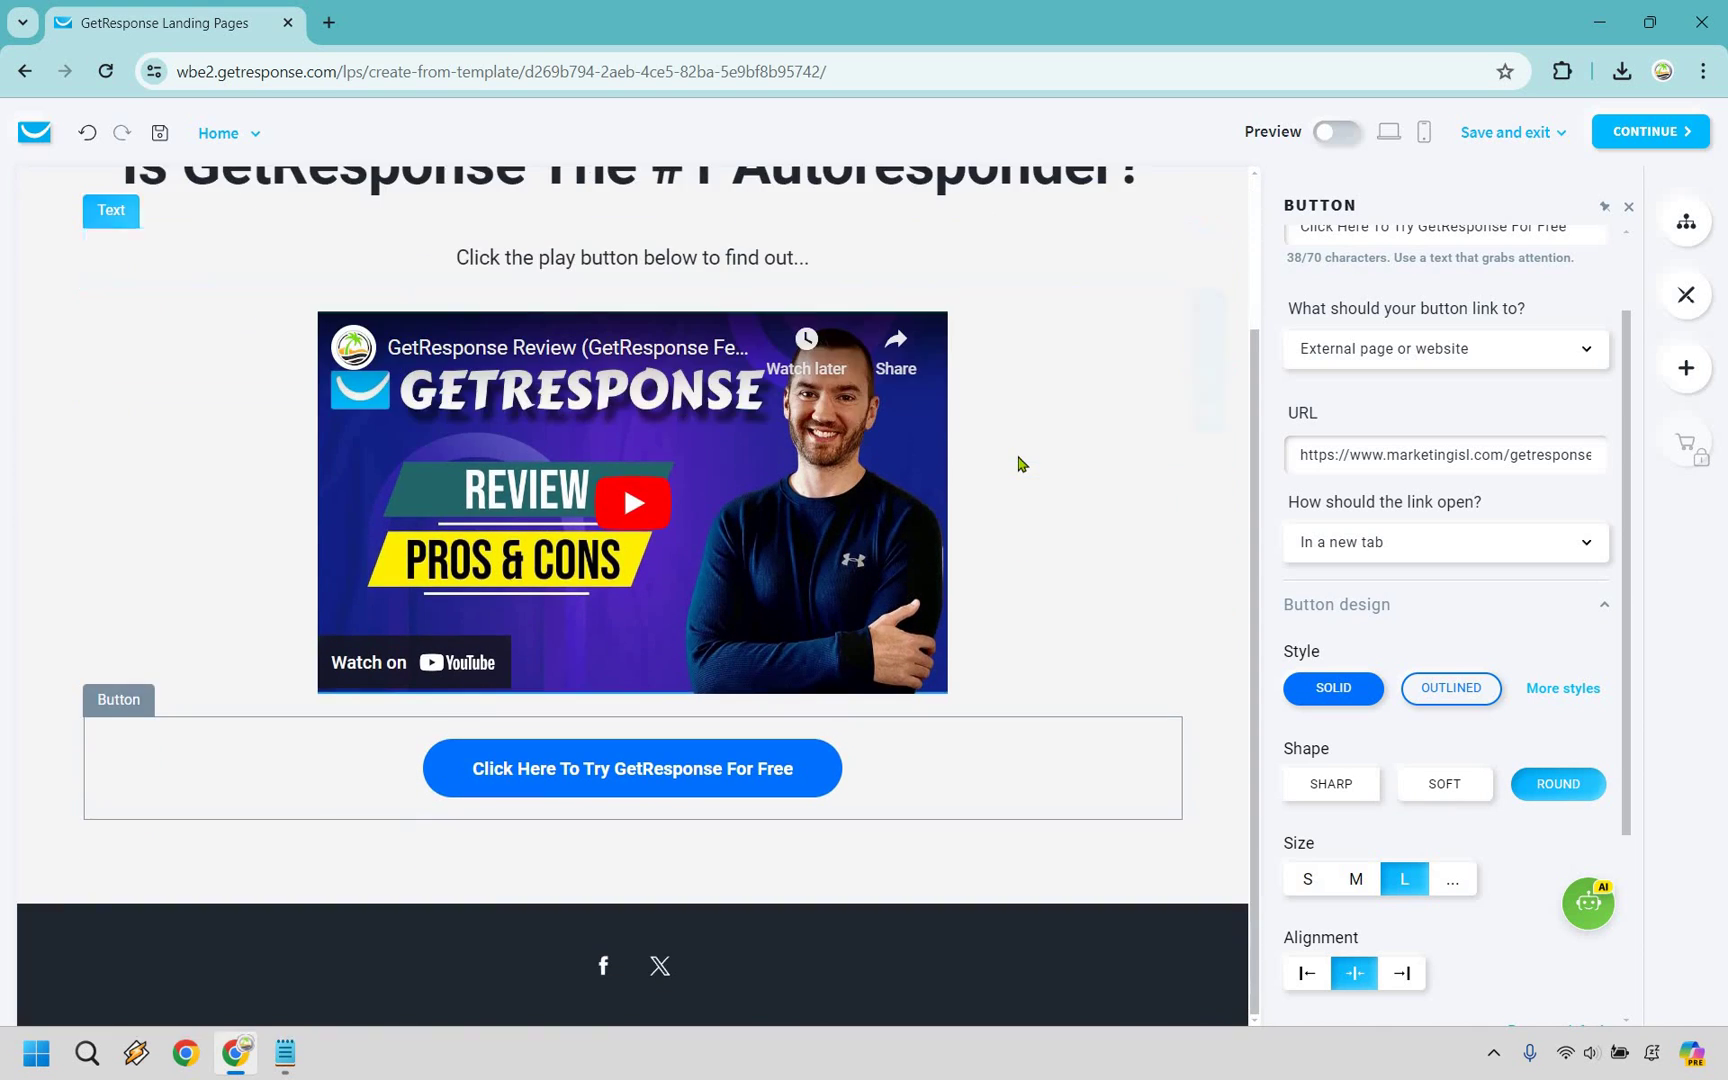
{"action": "scroll", "coordinate": [1019, 463], "scroll_direction": "up", "scroll_amount": 2}
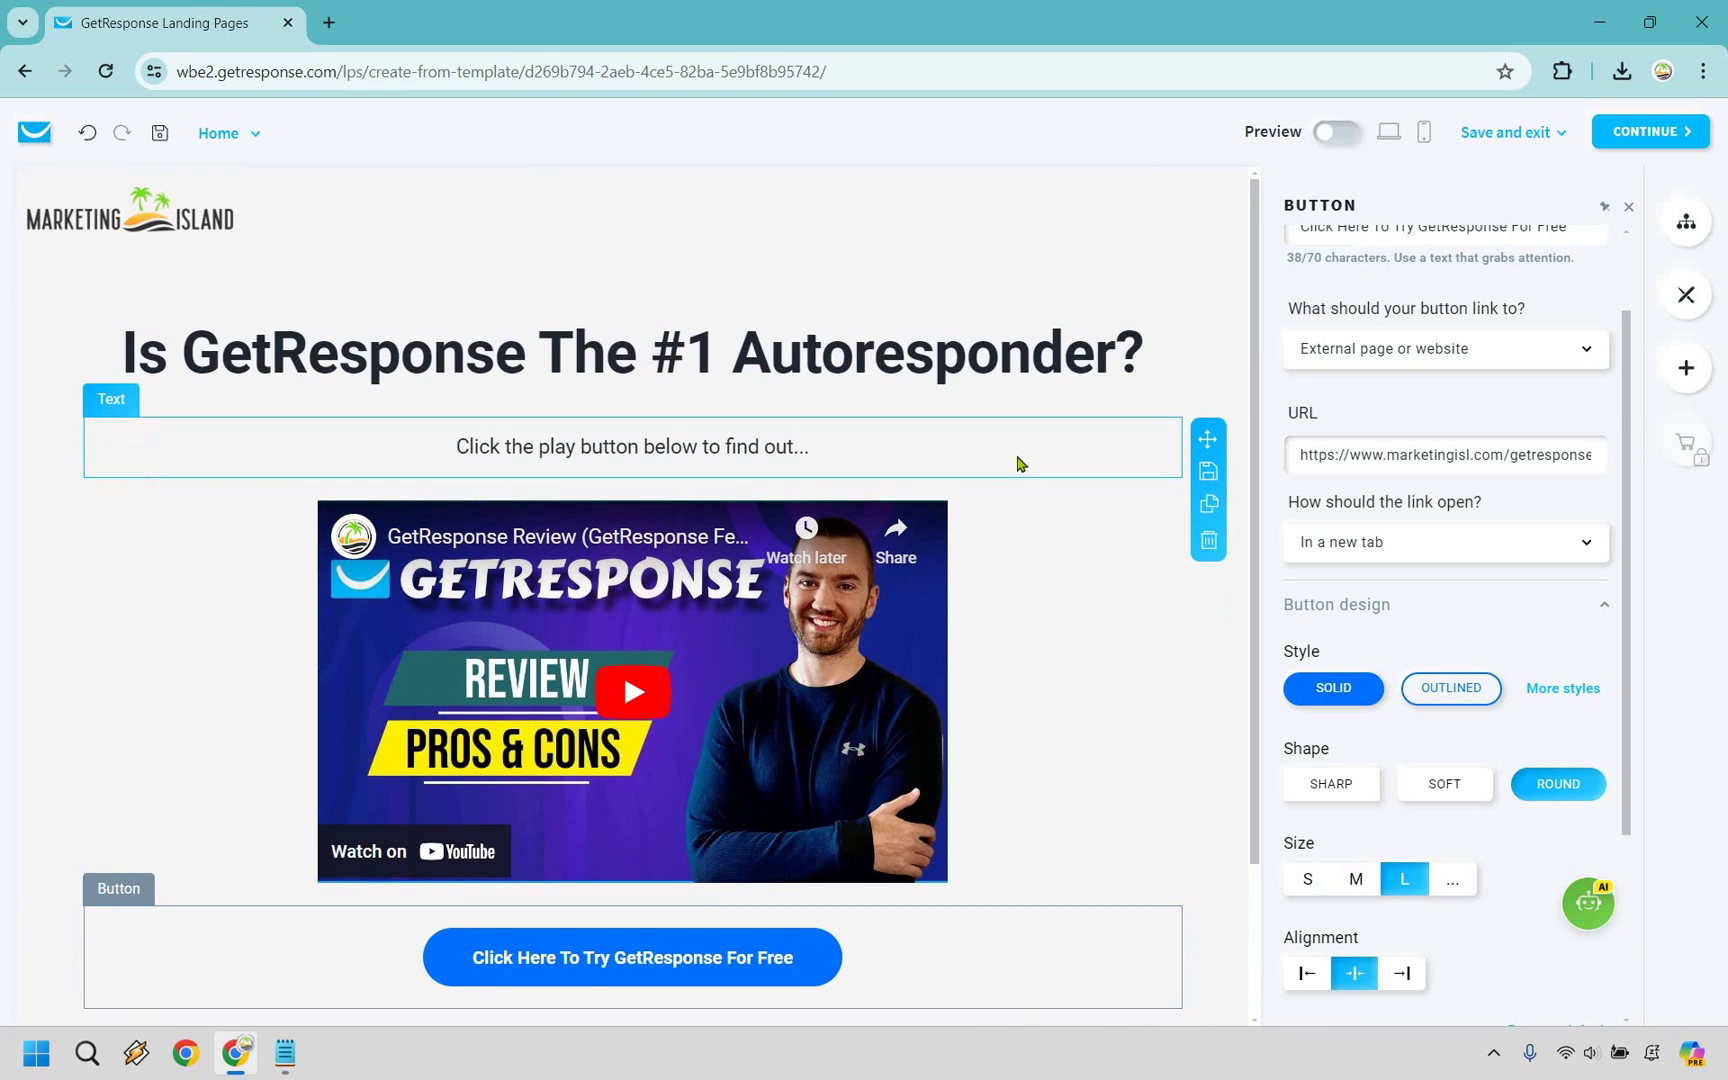
{"action": "scroll", "coordinate": [1418, 409], "scroll_direction": "up", "scroll_amount": 1}
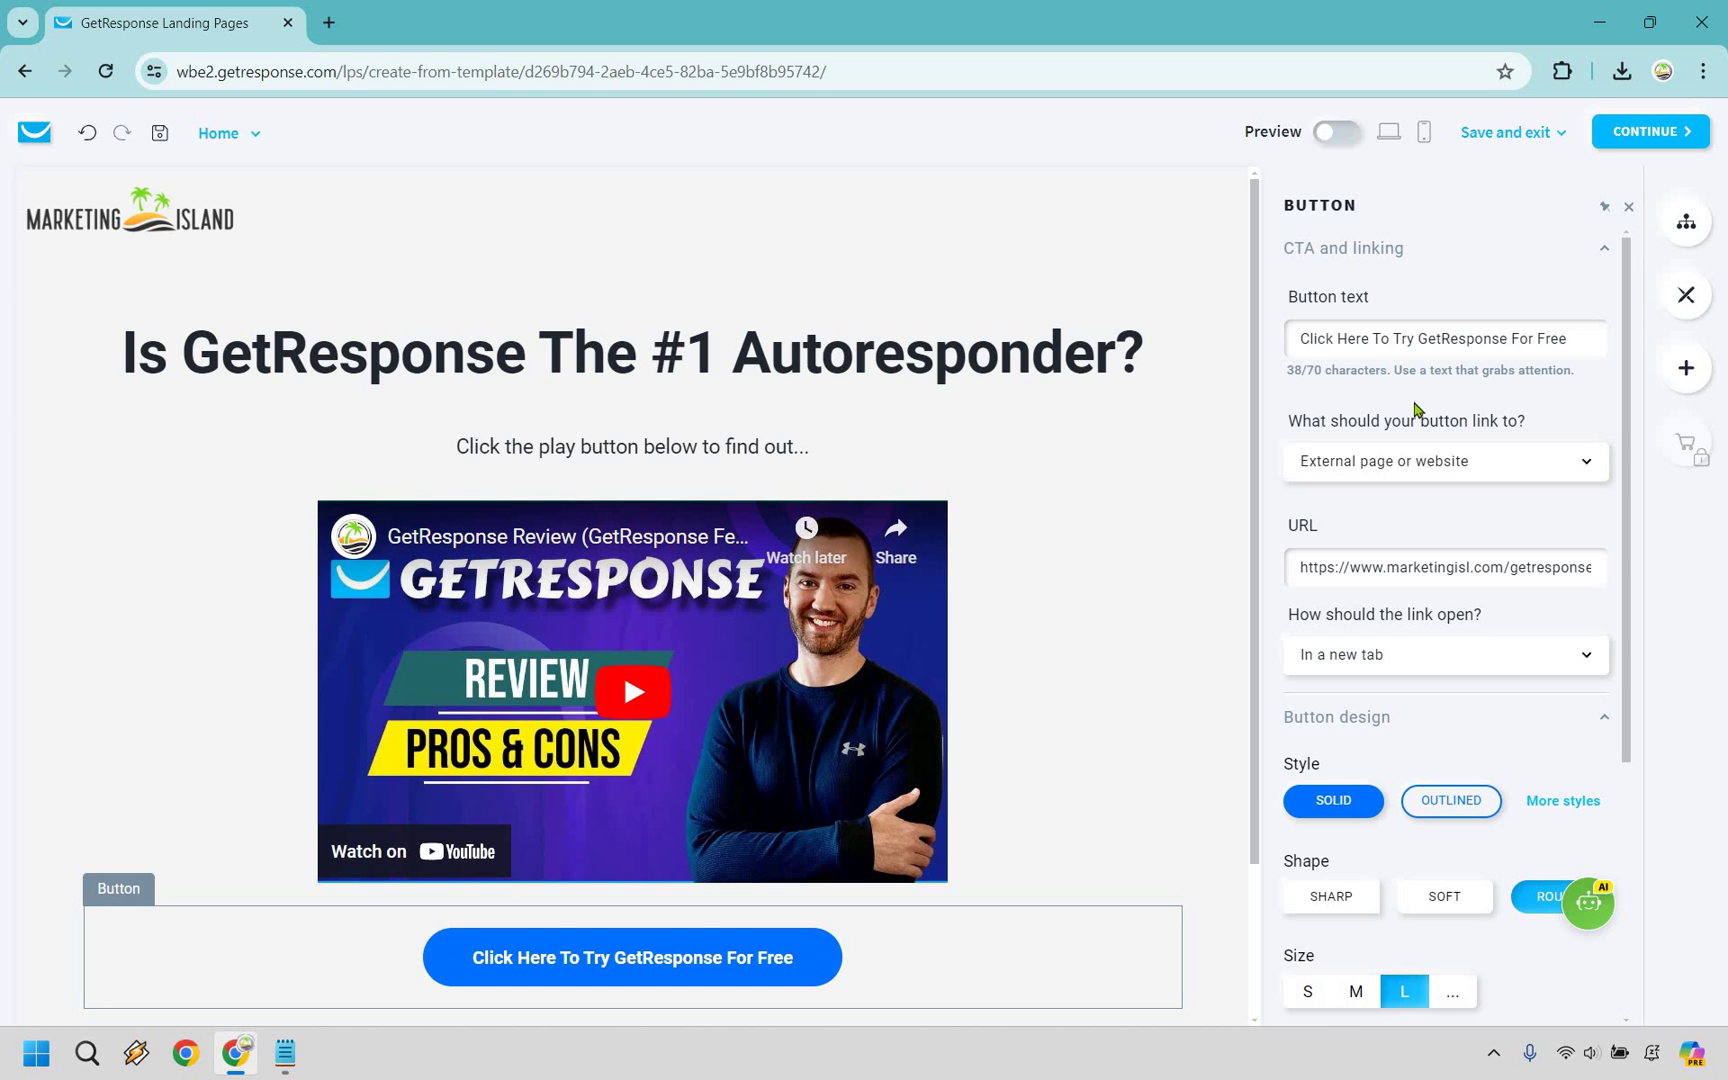
{"action": "left_click", "coordinate": [826, 358]}
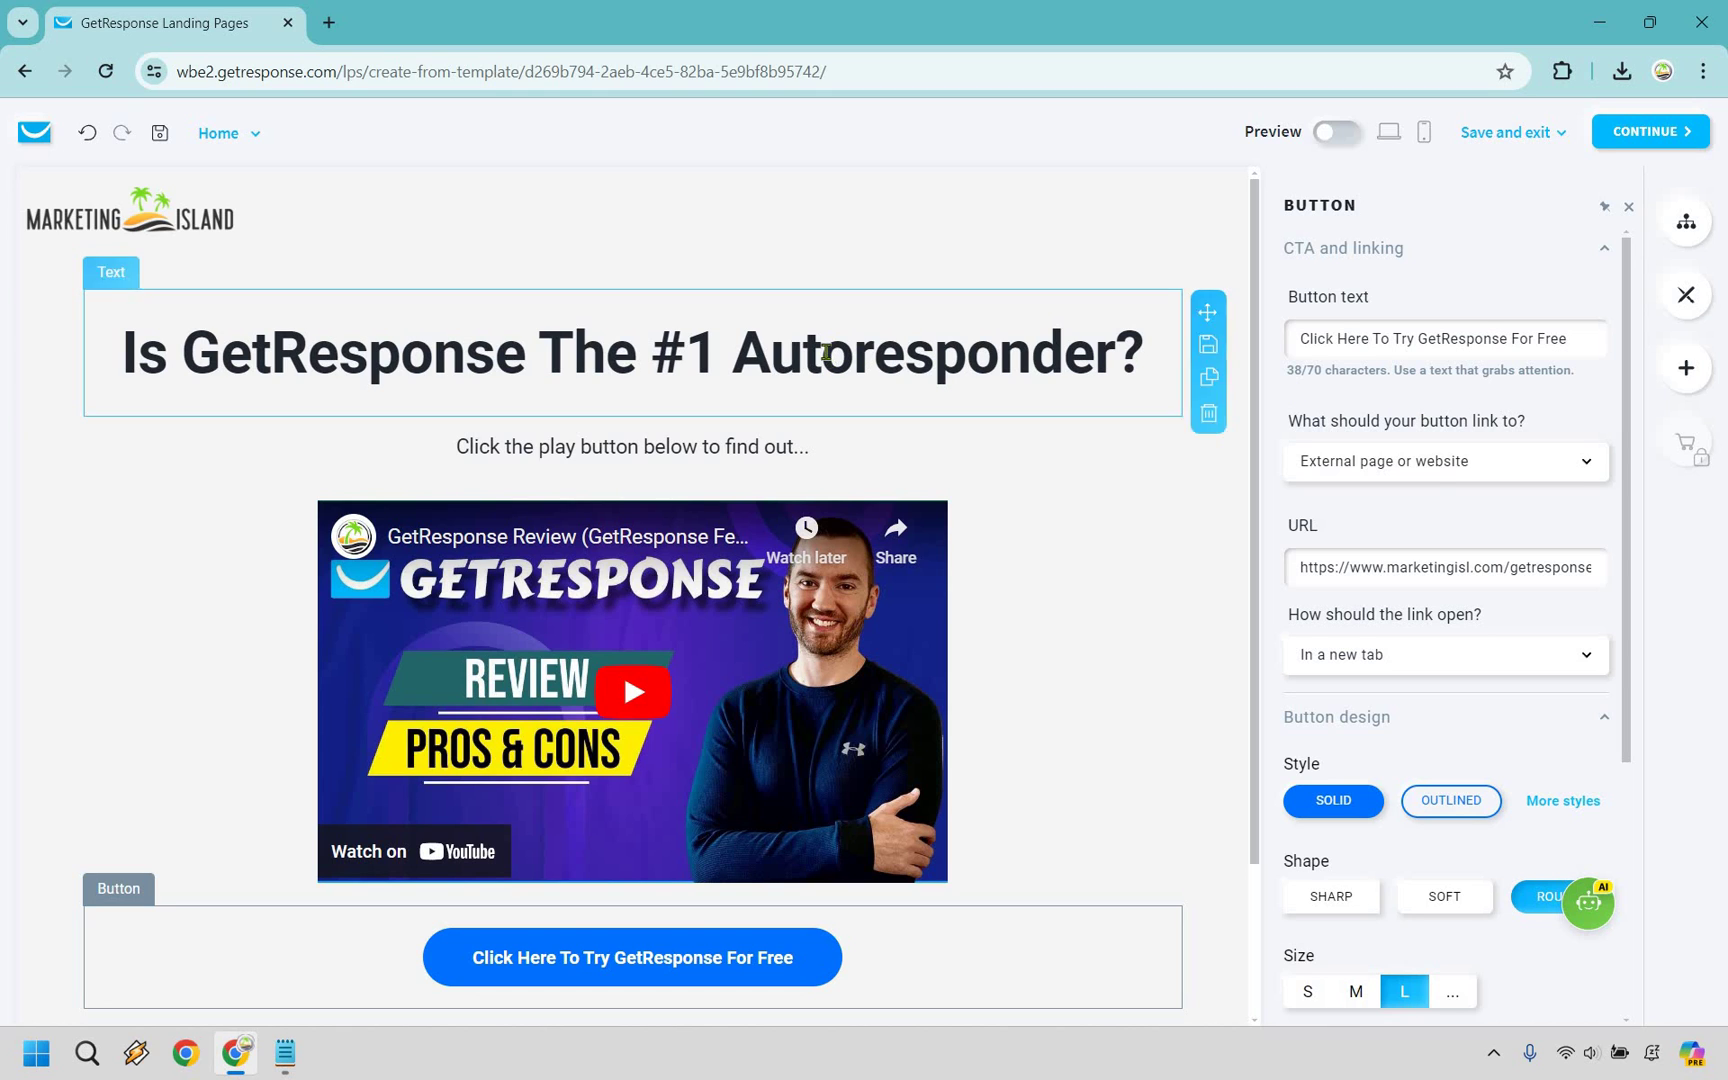
{"action": "triple_click", "coordinate": [771, 393]}
{"action": "left_click", "coordinate": [707, 445]}
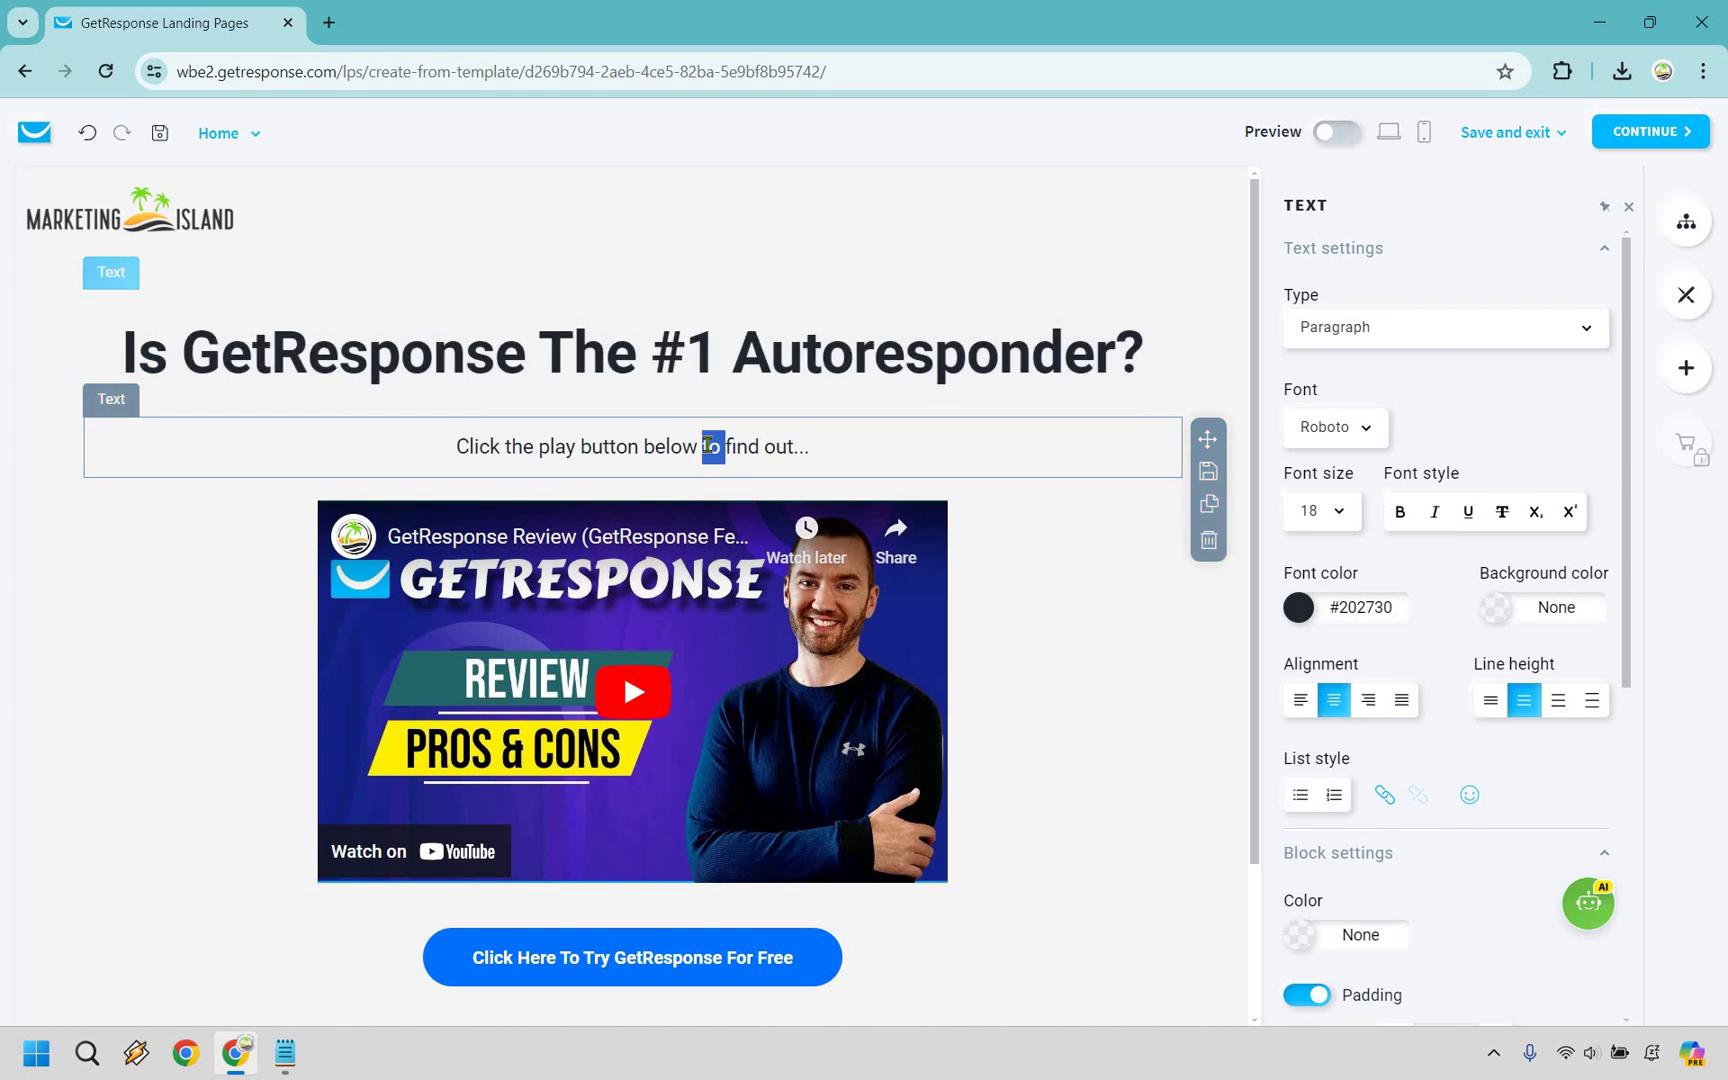
{"action": "triple_click", "coordinate": [707, 445]}
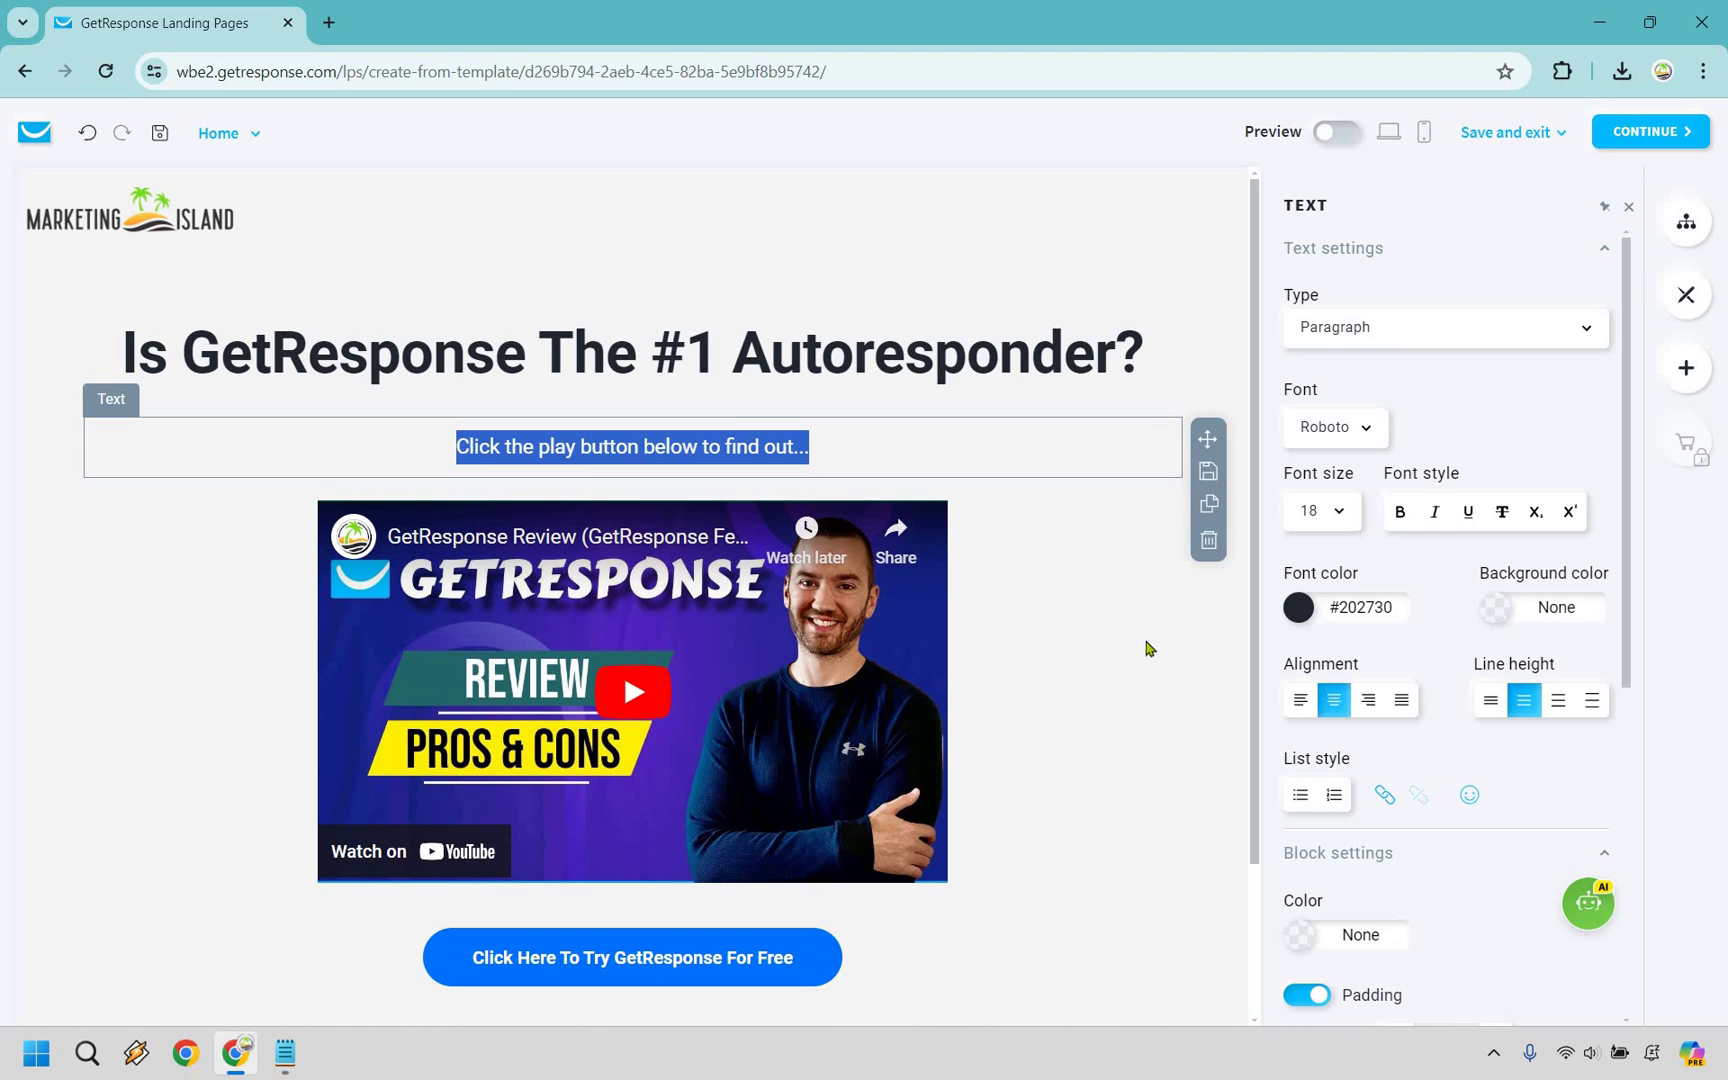
Check the embedded review video block, then close the side panel to view the whole page
{"action": "left_click", "coordinate": [1030, 574]}
{"action": "scroll", "coordinate": [1030, 574], "scroll_direction": "down", "scroll_amount": 2}
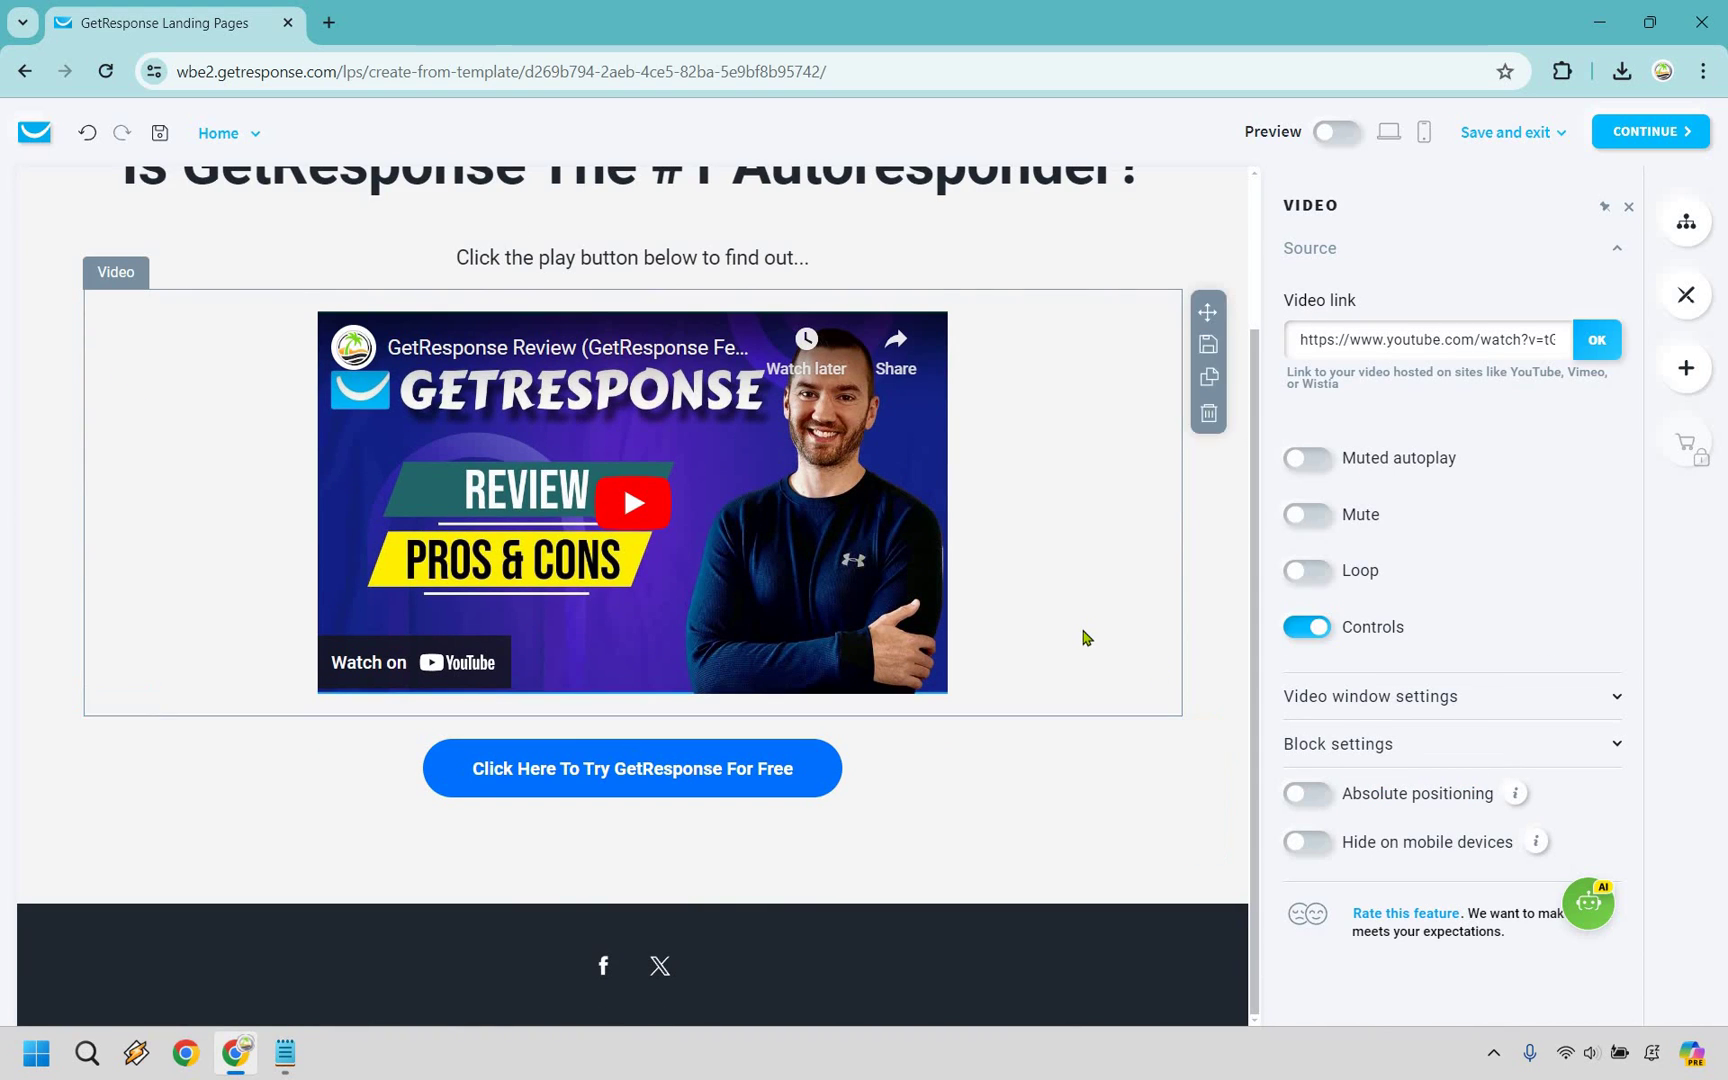
{"action": "scroll", "coordinate": [1088, 637], "scroll_direction": "up", "scroll_amount": 2}
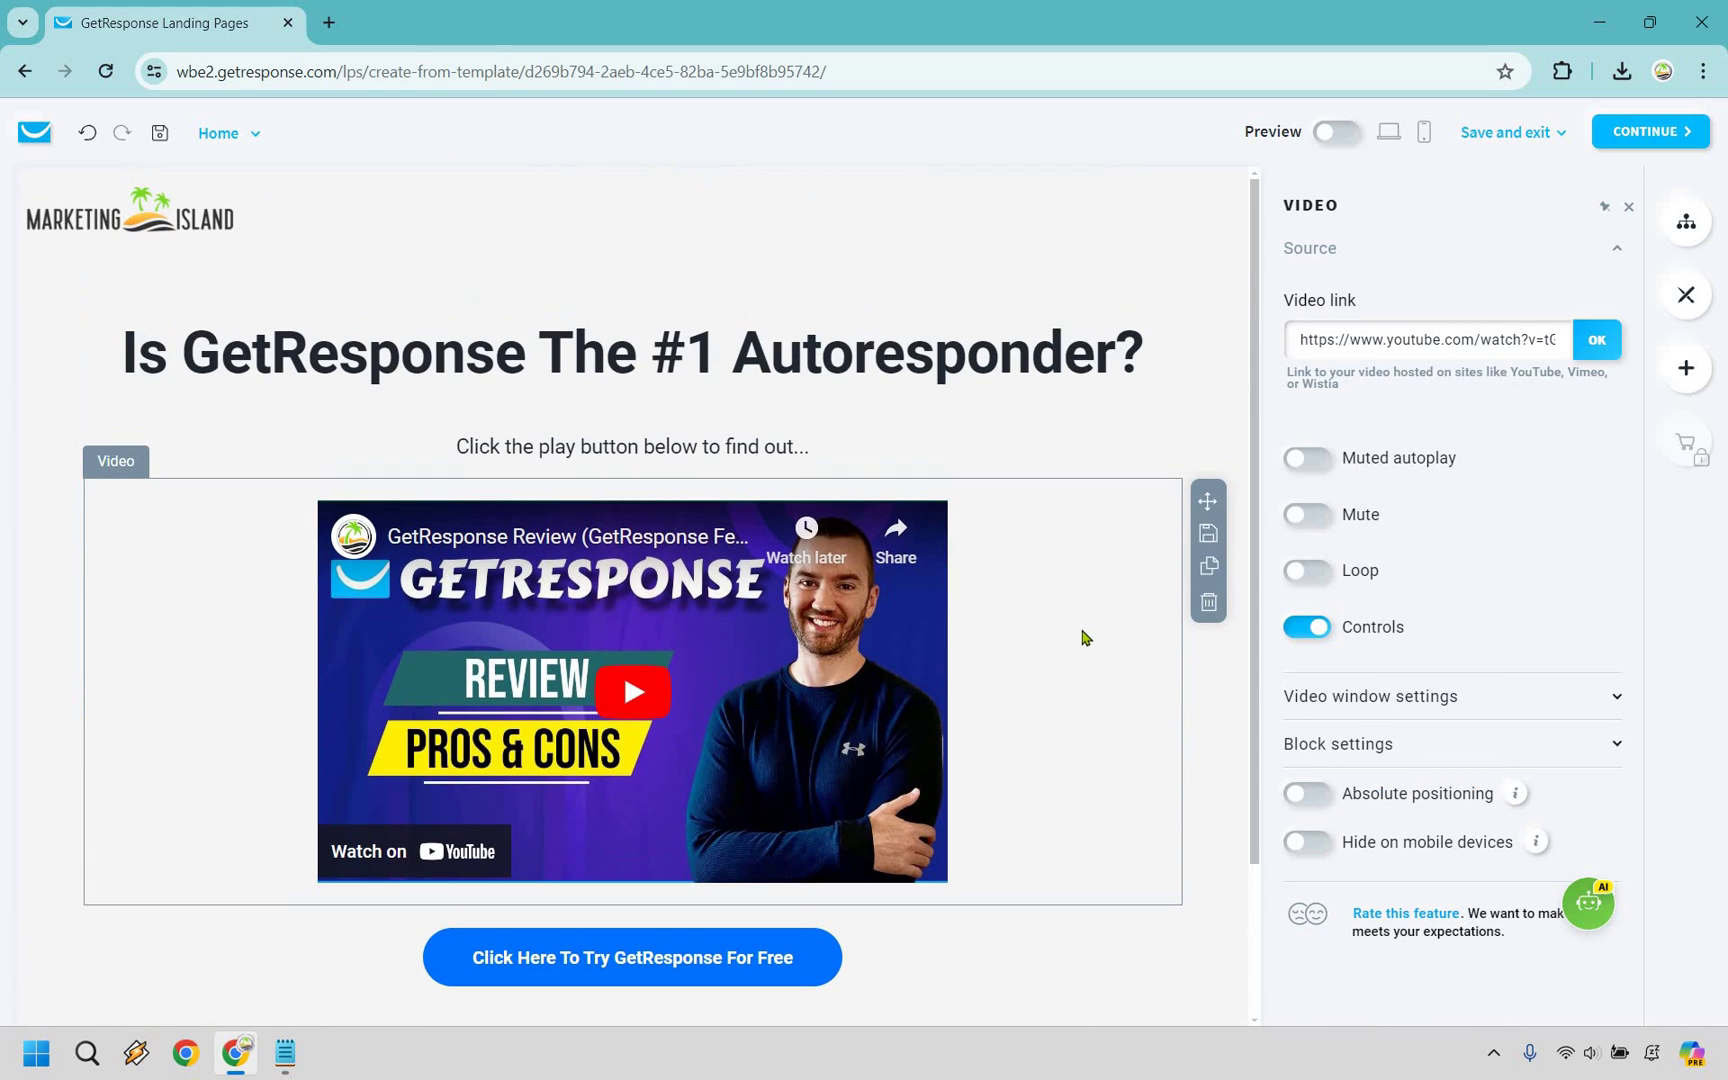
{"action": "left_click", "coordinate": [1629, 209]}
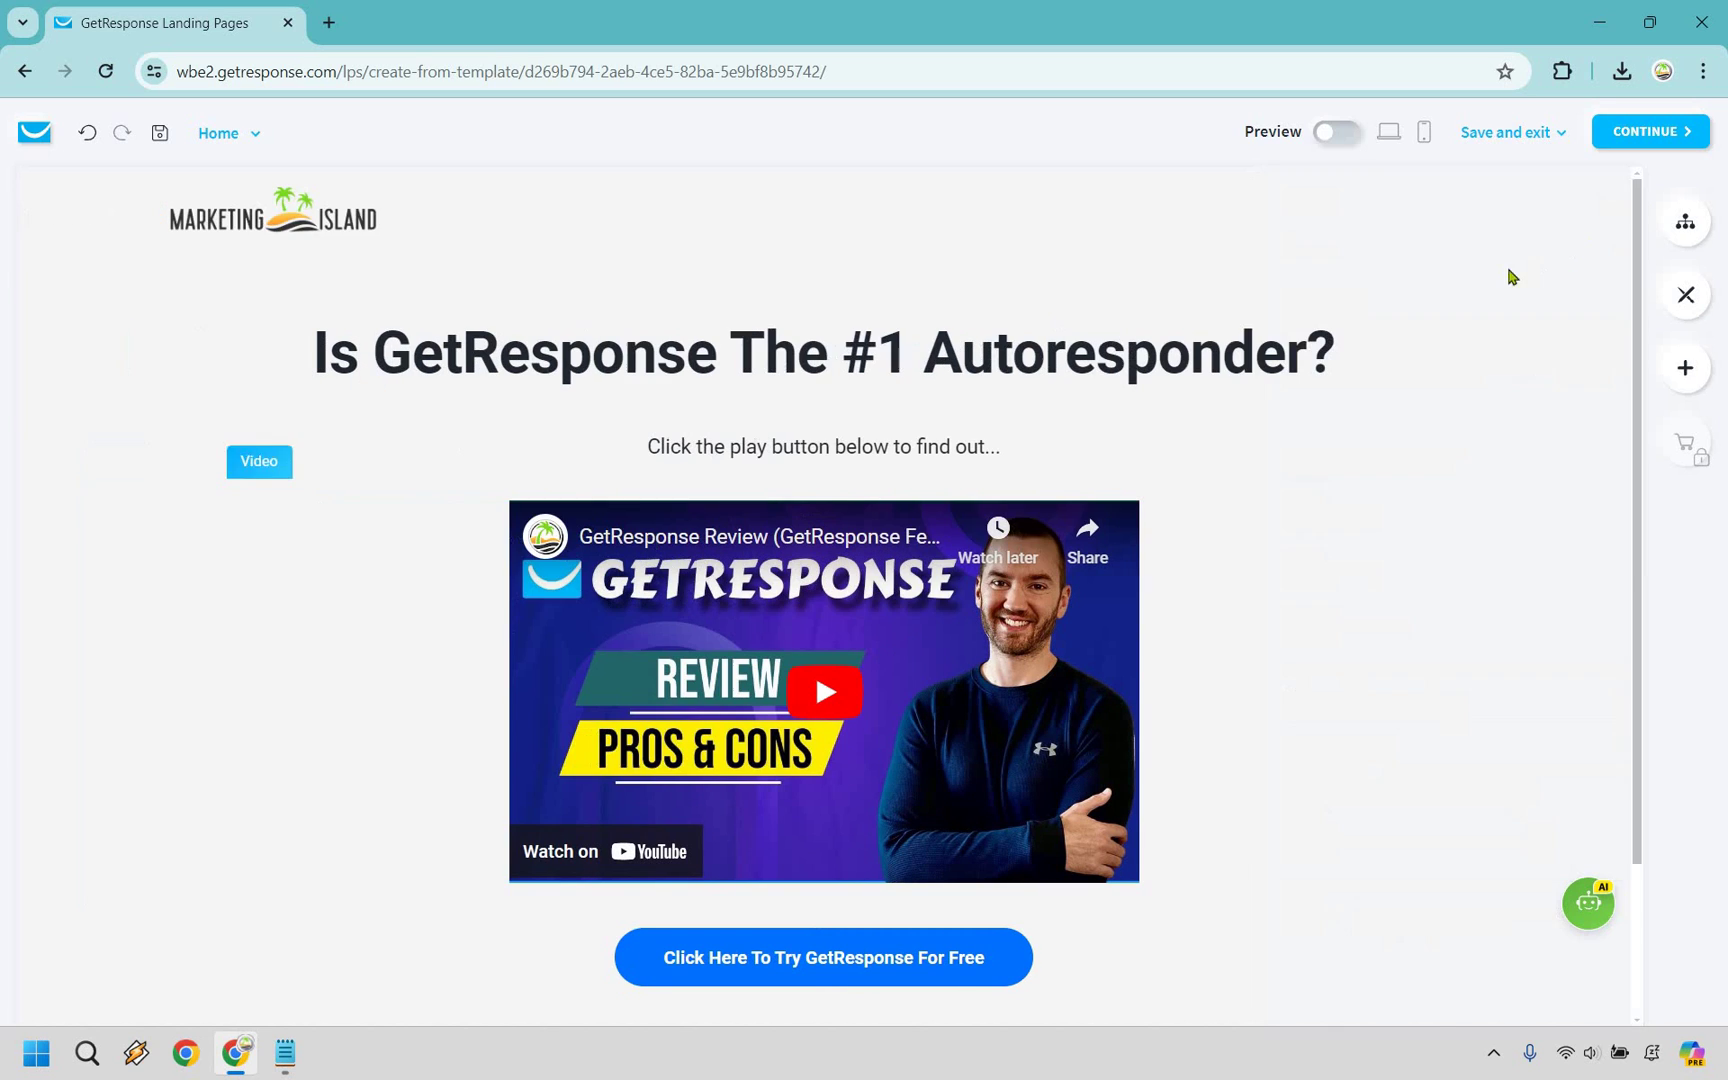
Save the bridge page and review its subscription, favicon, cookie and analytics settings
{"action": "left_click", "coordinate": [1491, 184]}
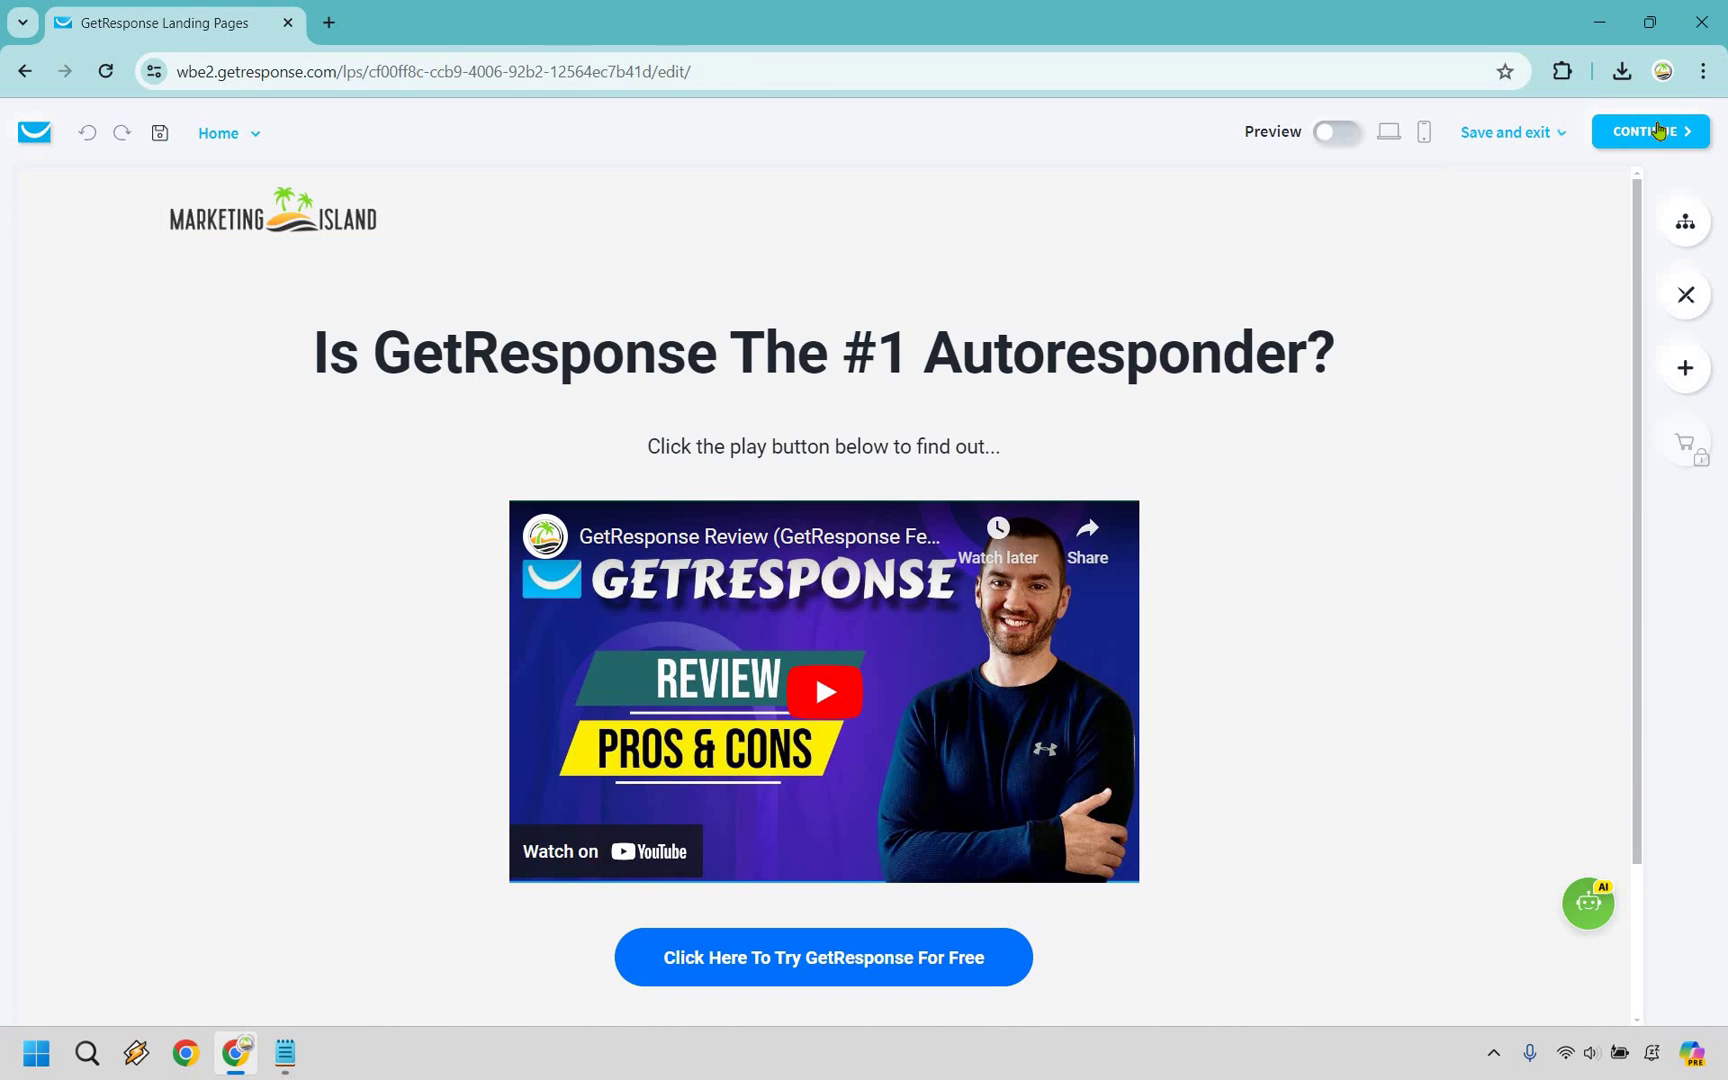
{"action": "left_click", "coordinate": [1652, 131]}
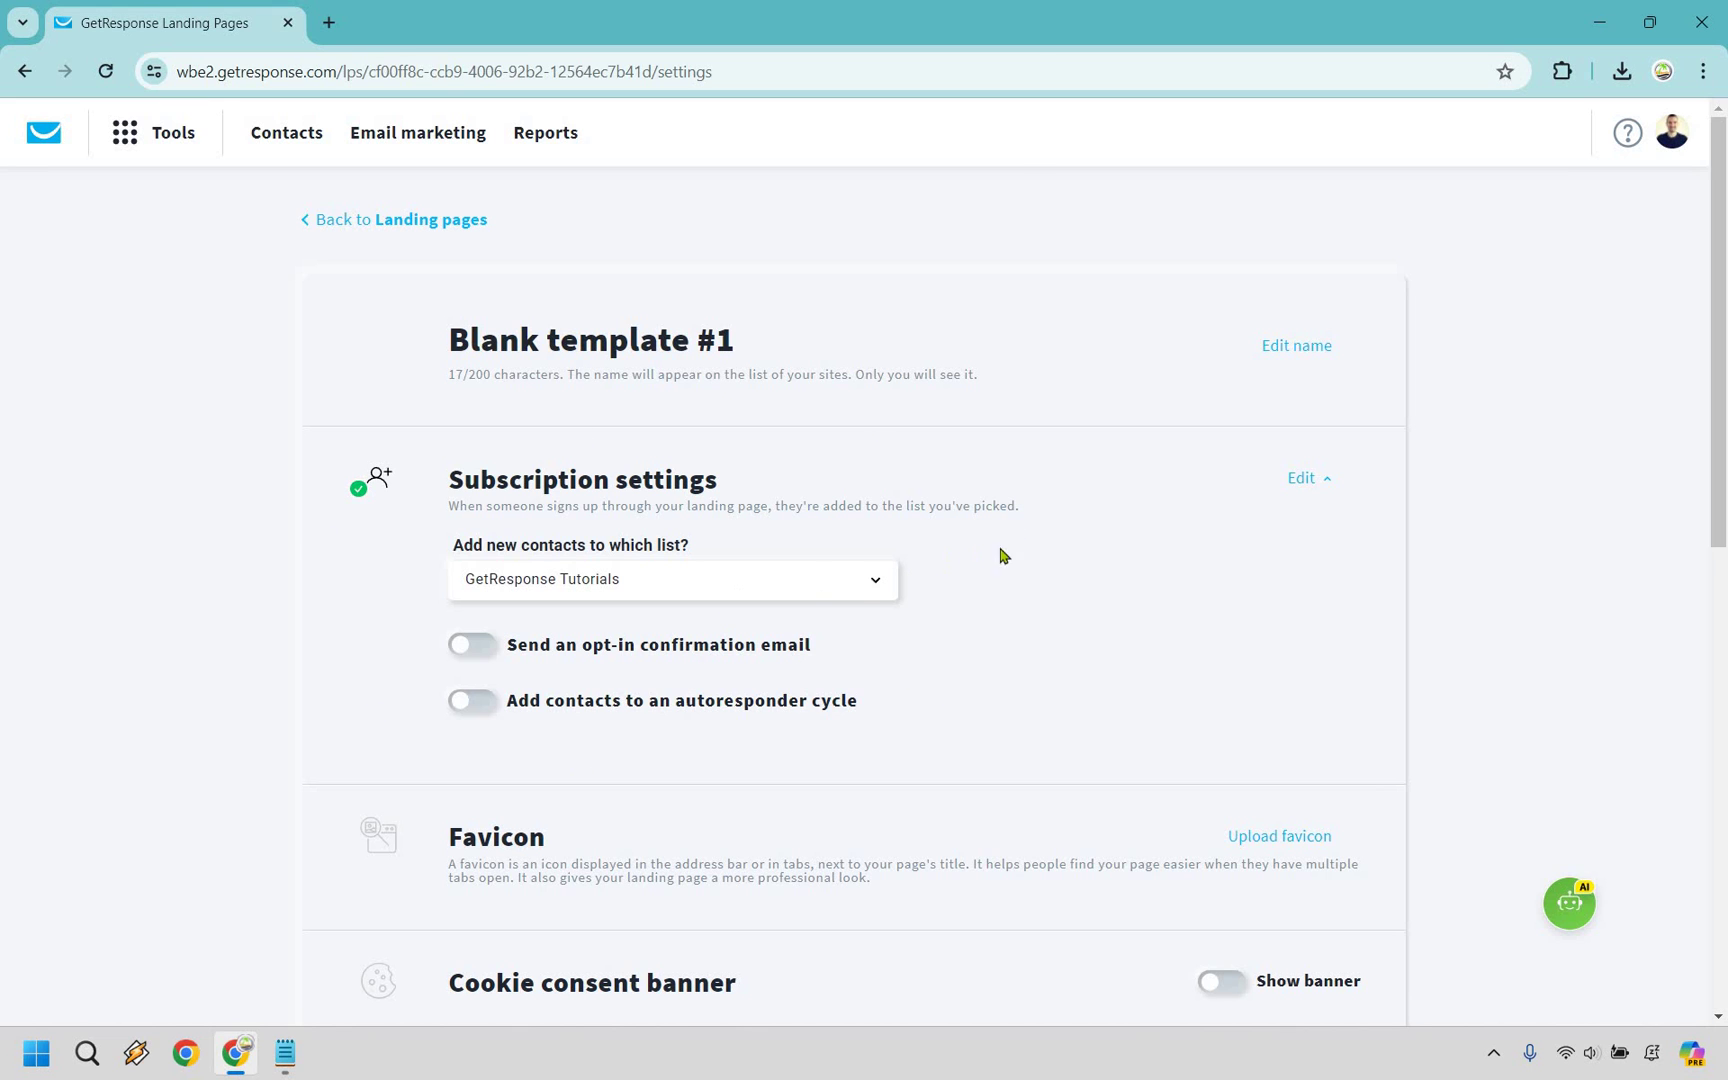
{"action": "scroll", "coordinate": [1052, 341], "scroll_direction": "down", "scroll_amount": 3}
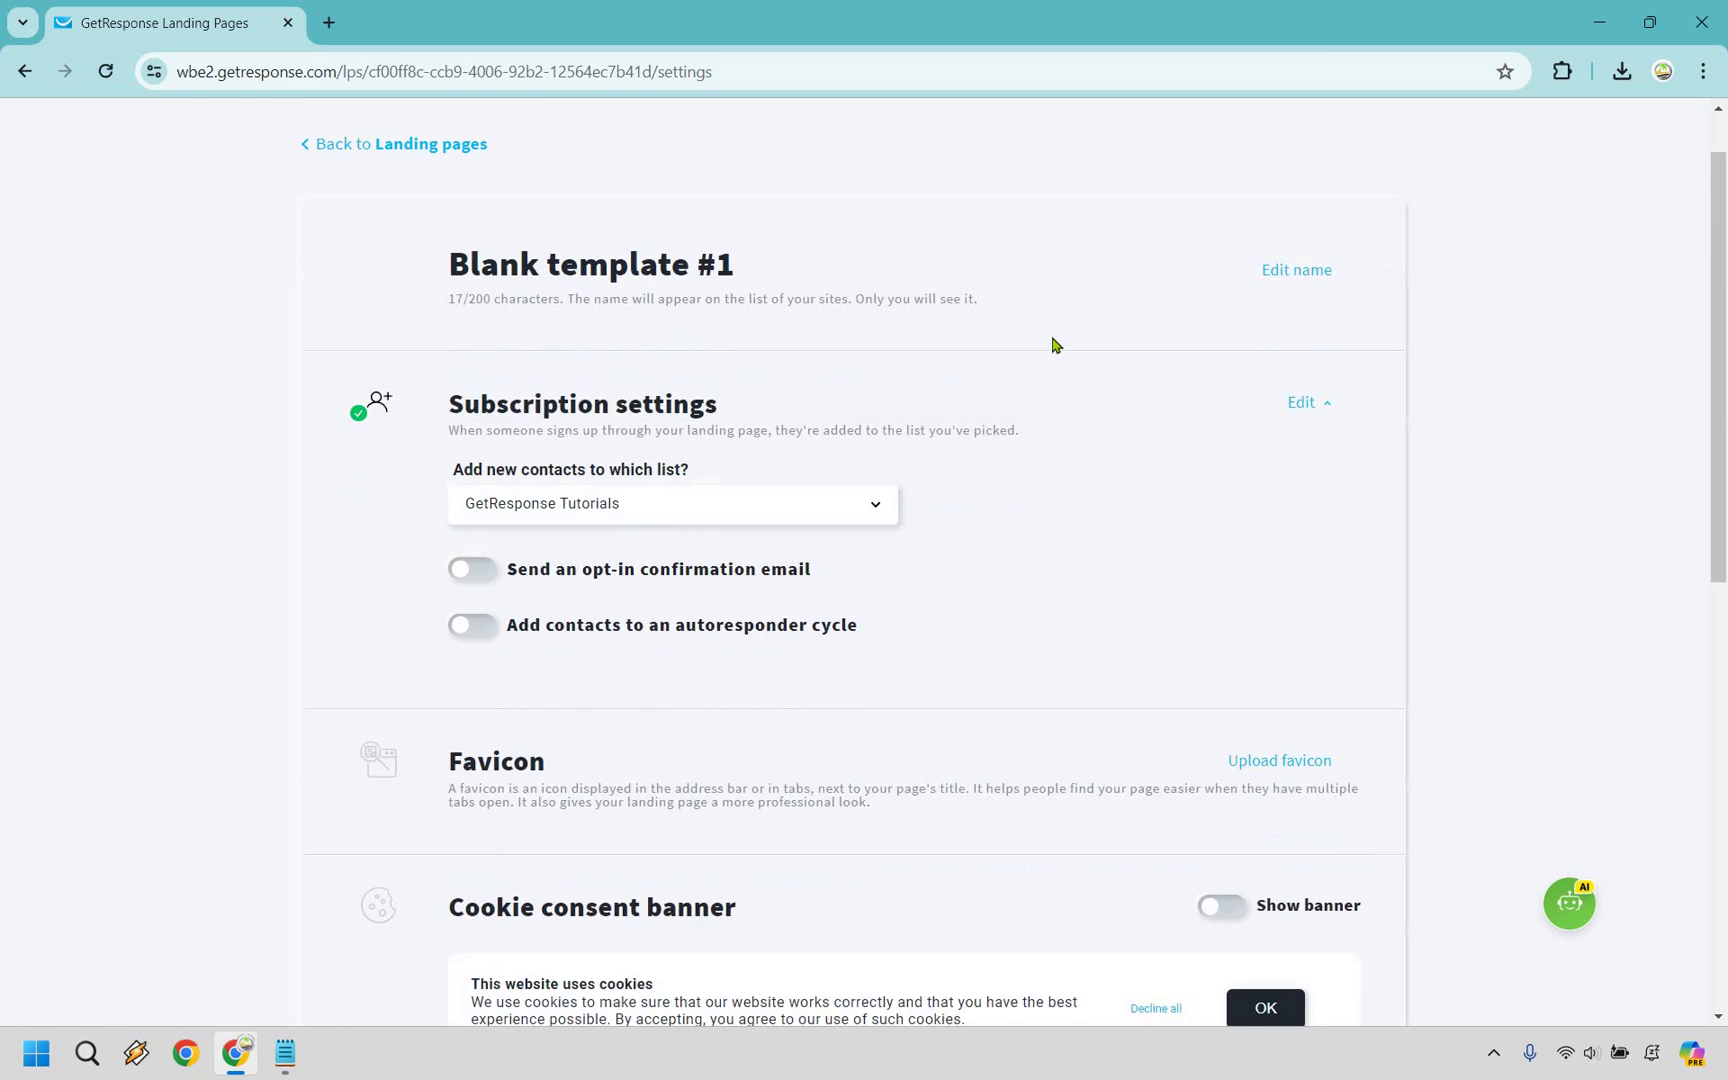
{"action": "scroll", "coordinate": [1052, 345], "scroll_direction": "down", "scroll_amount": 1}
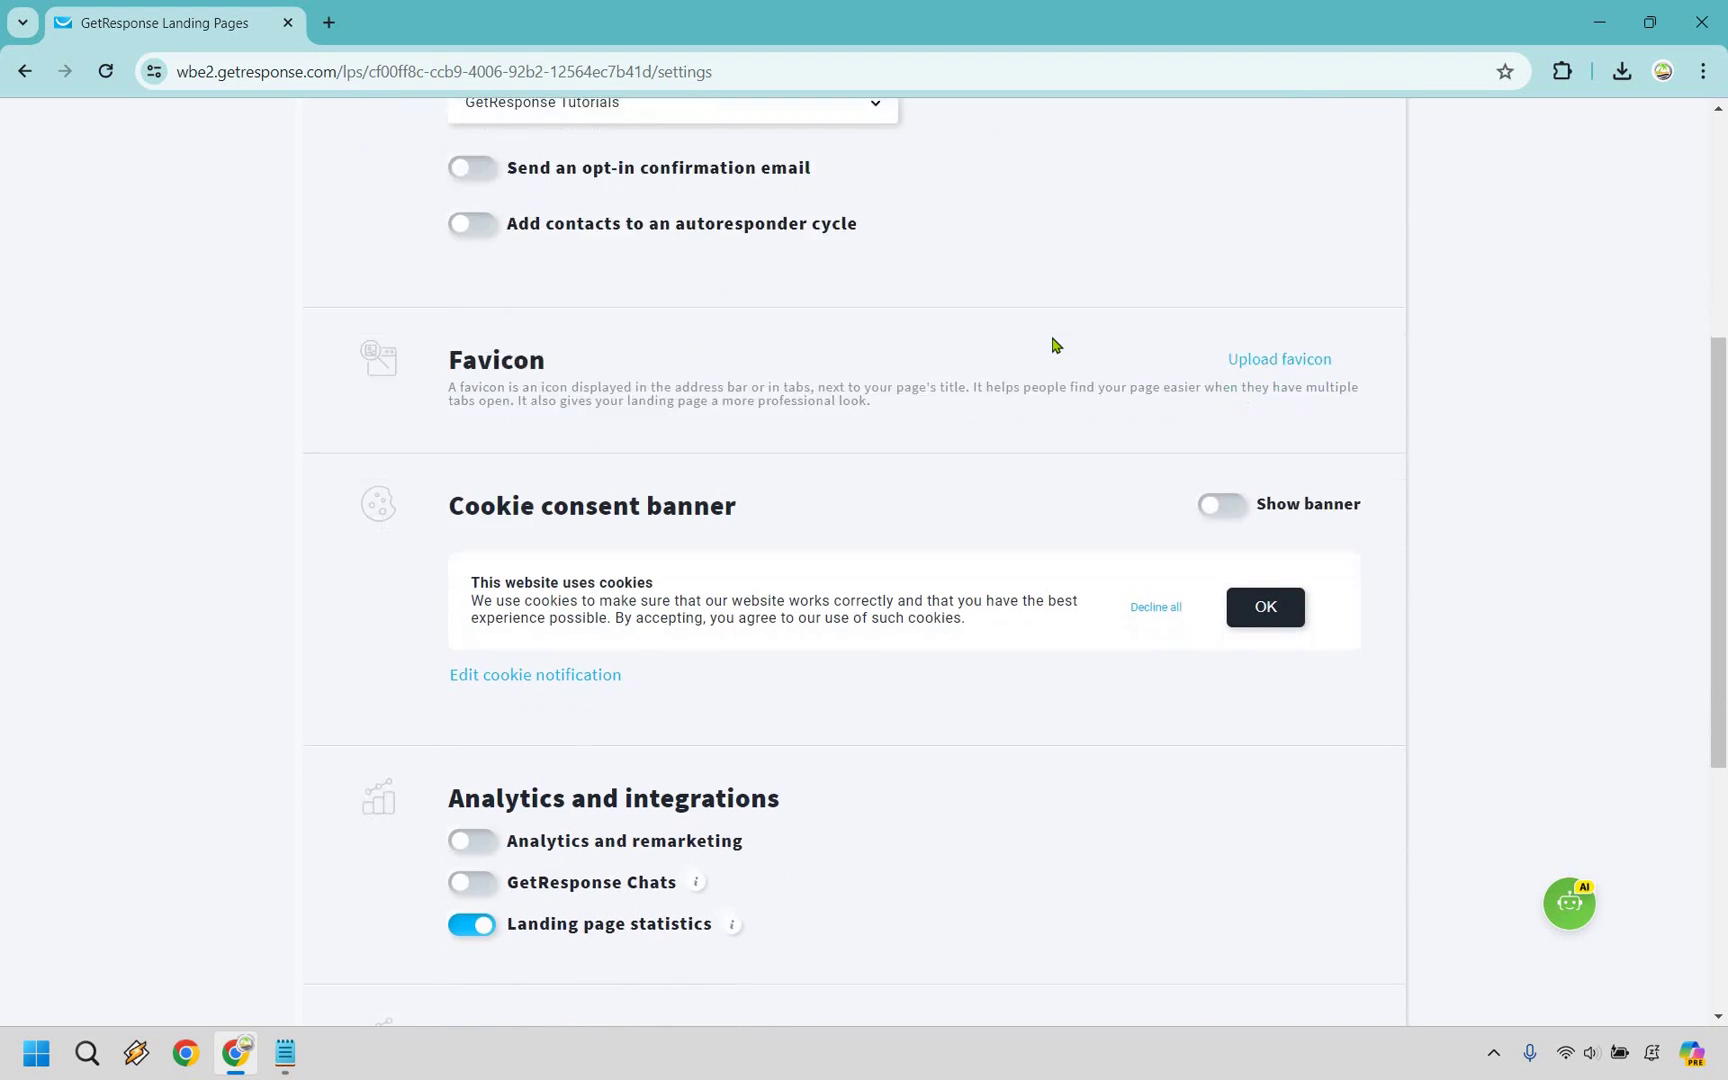
{"action": "scroll", "coordinate": [1056, 345], "scroll_direction": "down", "scroll_amount": 5}
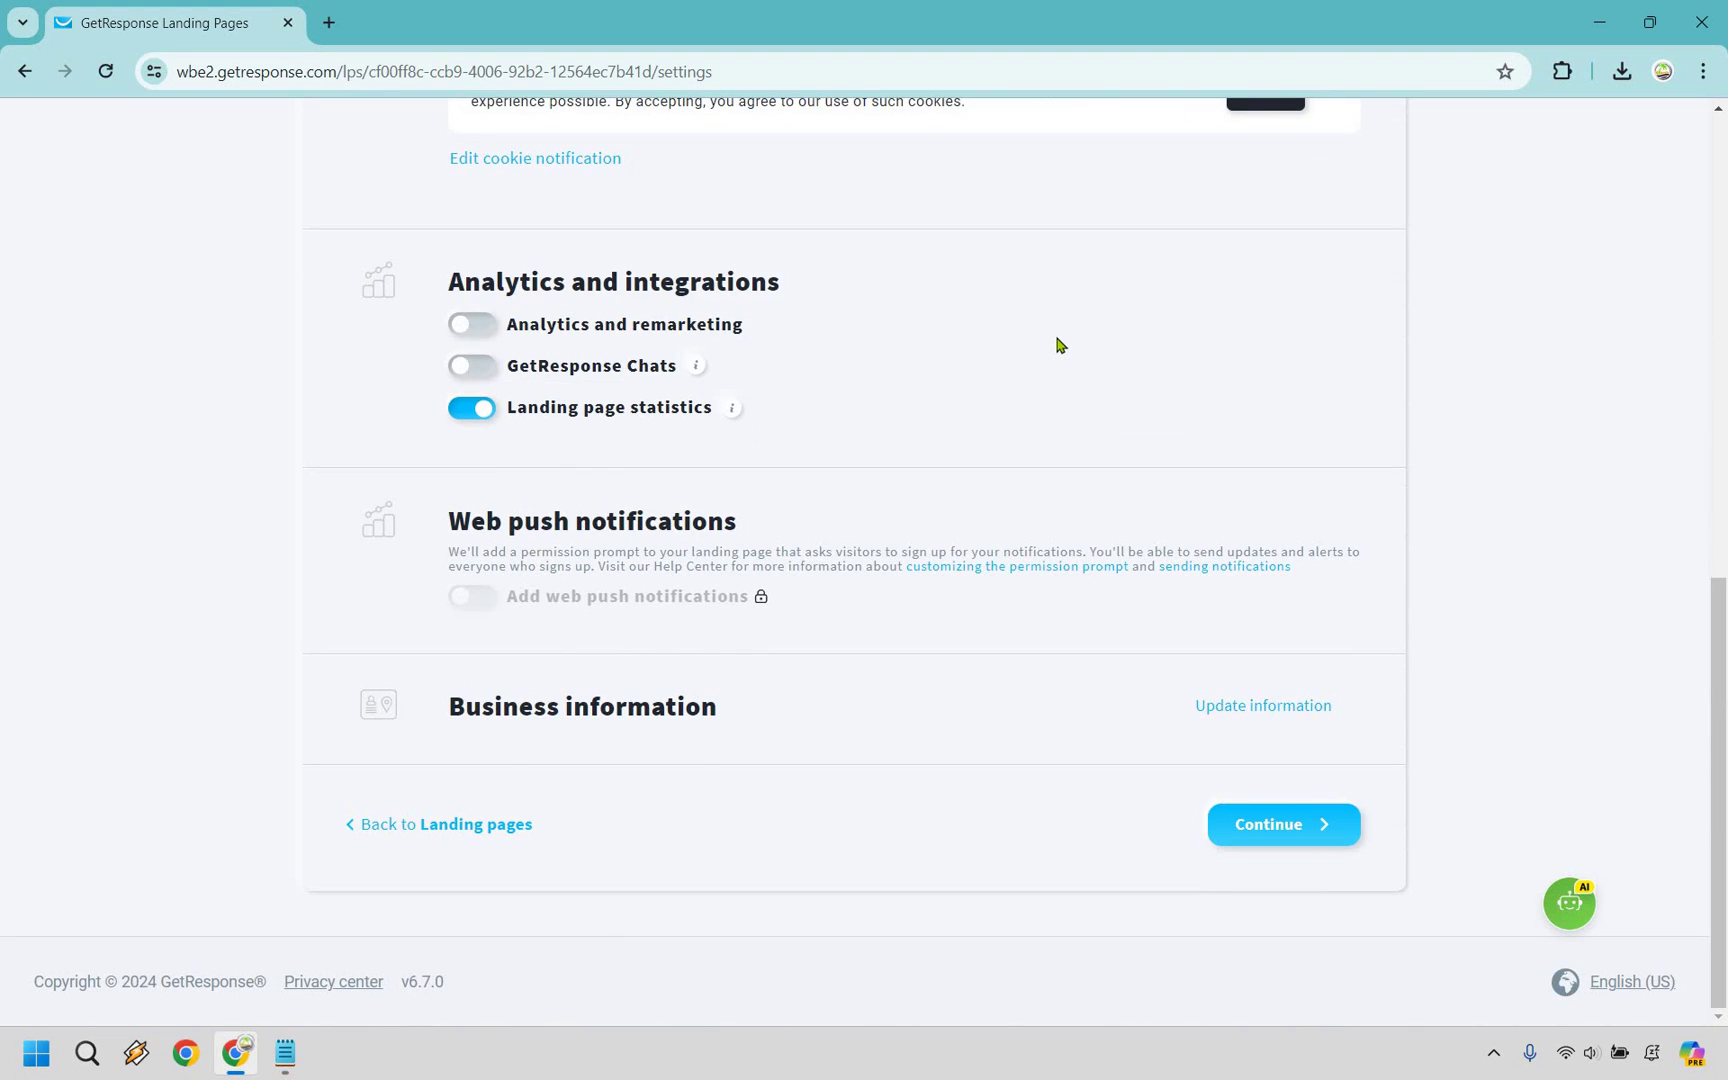
Continue from the page settings to the 'Choose a name and domain' step
{"action": "left_click", "coordinate": [1276, 825]}
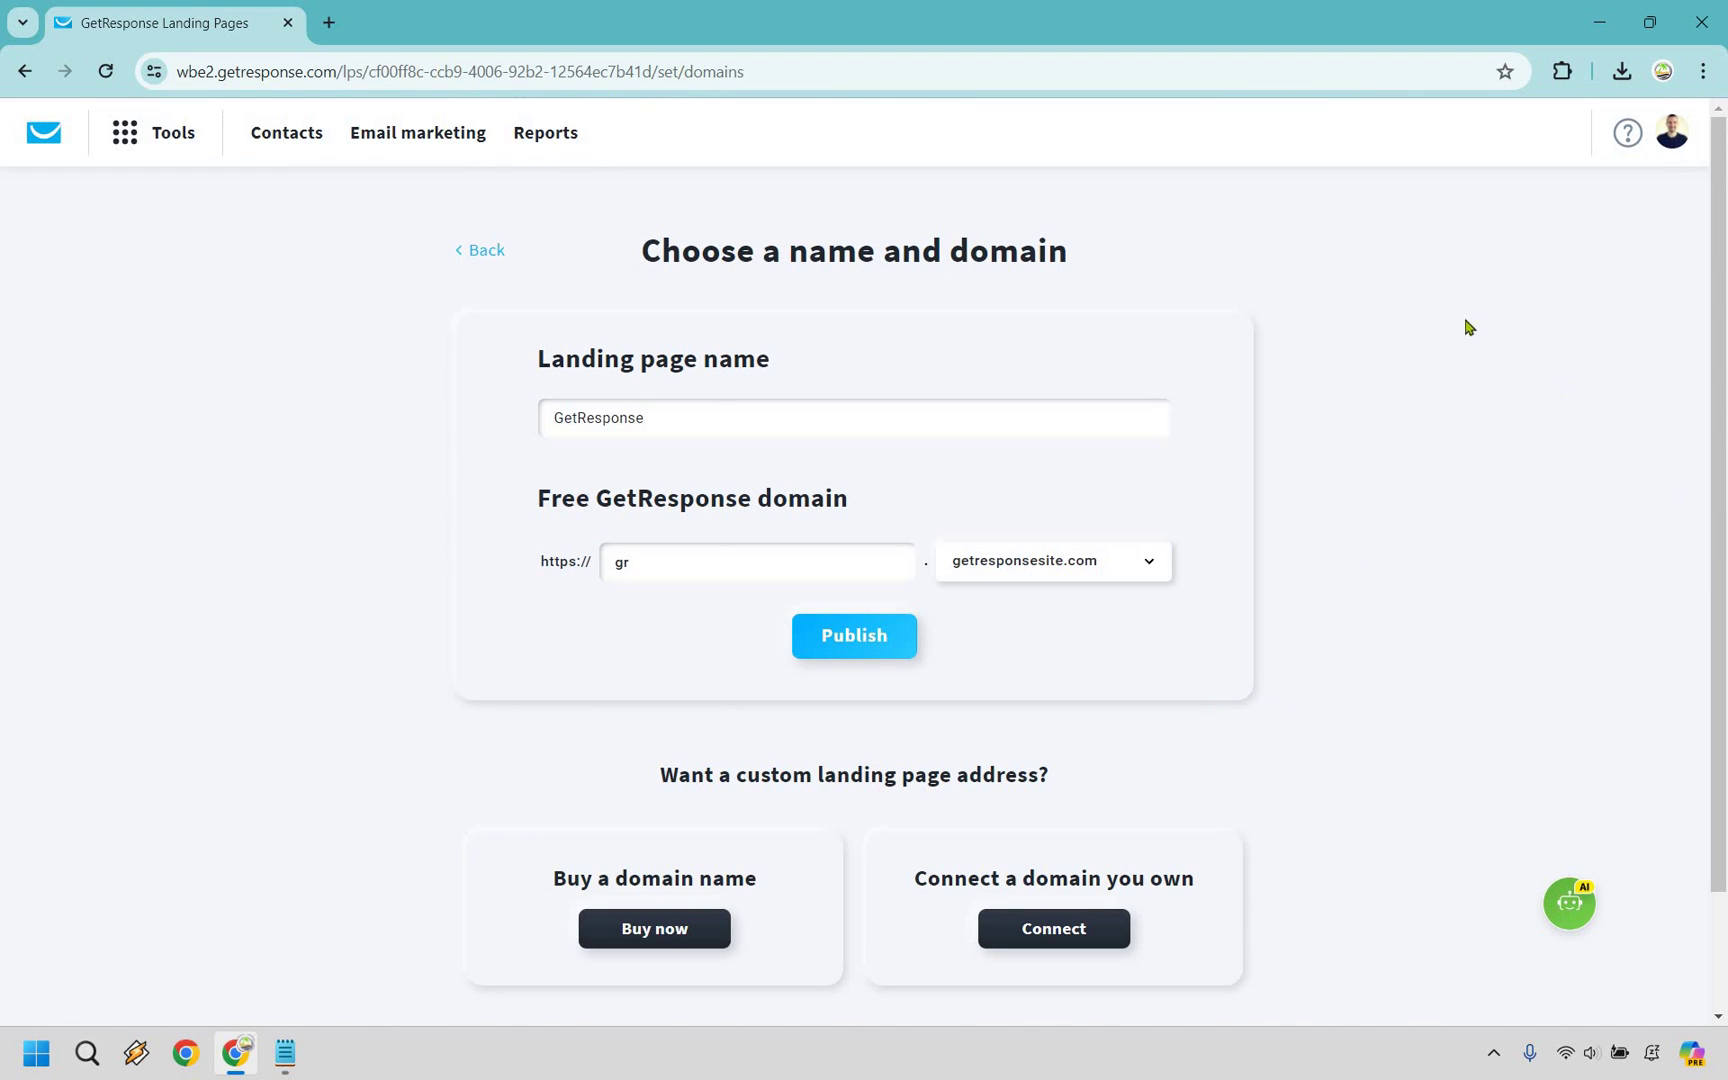